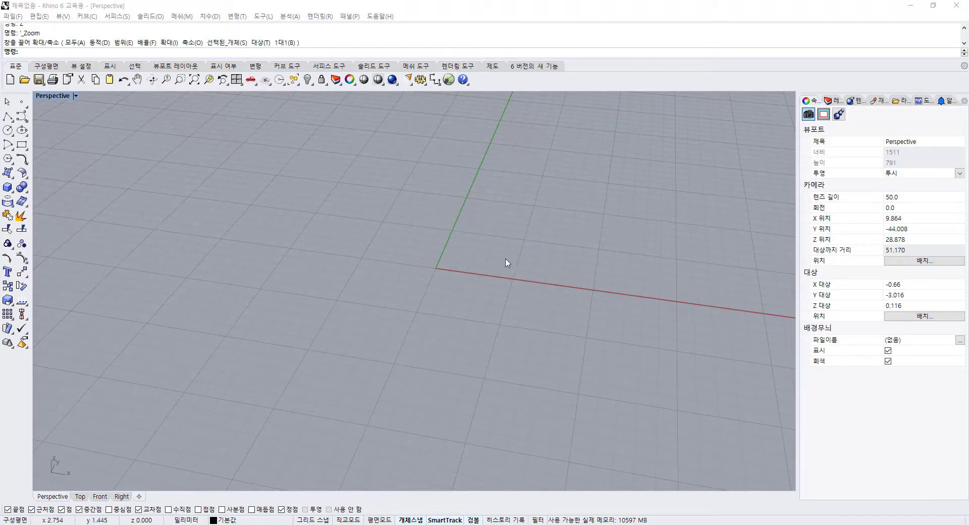
# Step: Draw a circle centred on the origin with a radius of 10 mm
pyautogui.keyDown('shift'); pyautogui.moveTo(591, 225); pyautogui.dragTo(551, 243, button='right'); pyautogui.keyUp('shift')
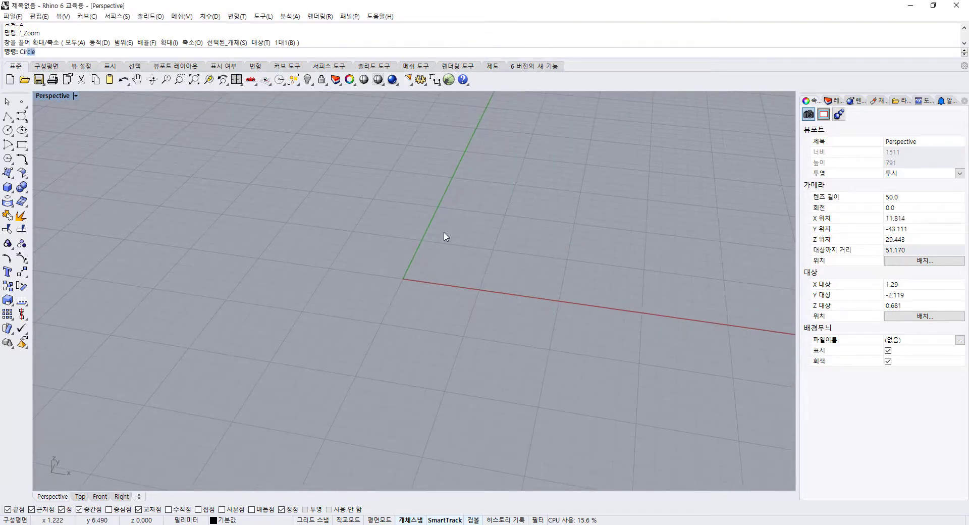
pyautogui.press('Return')
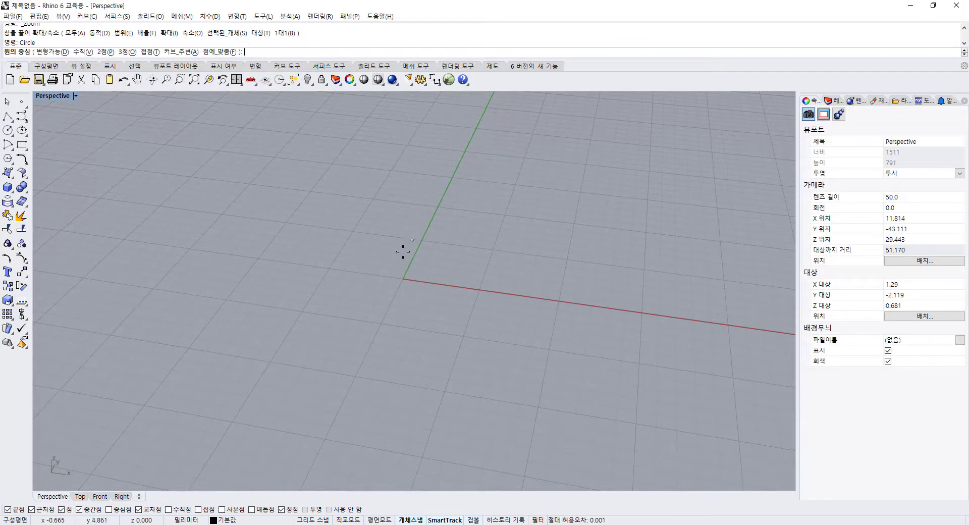
pyautogui.write('0')
pyautogui.press('Return')
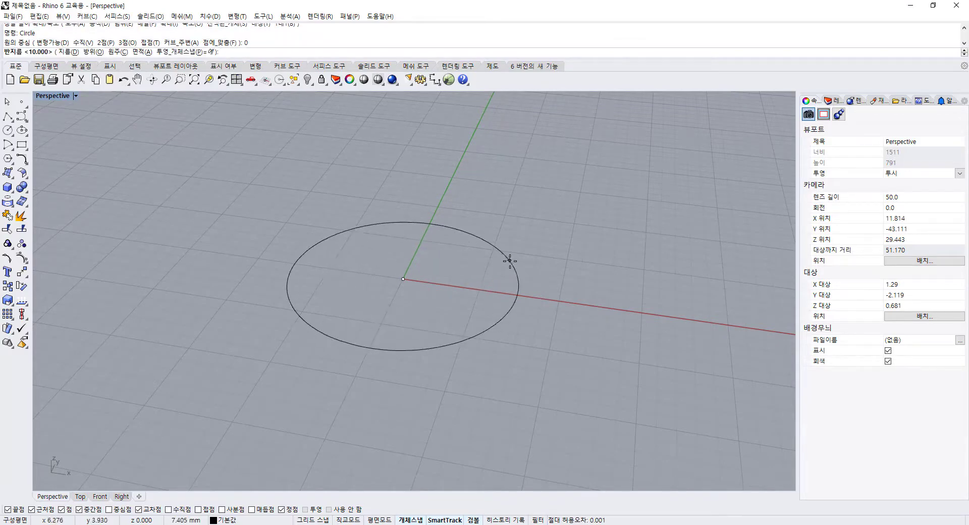
pyautogui.write('10')
pyautogui.press('Return')
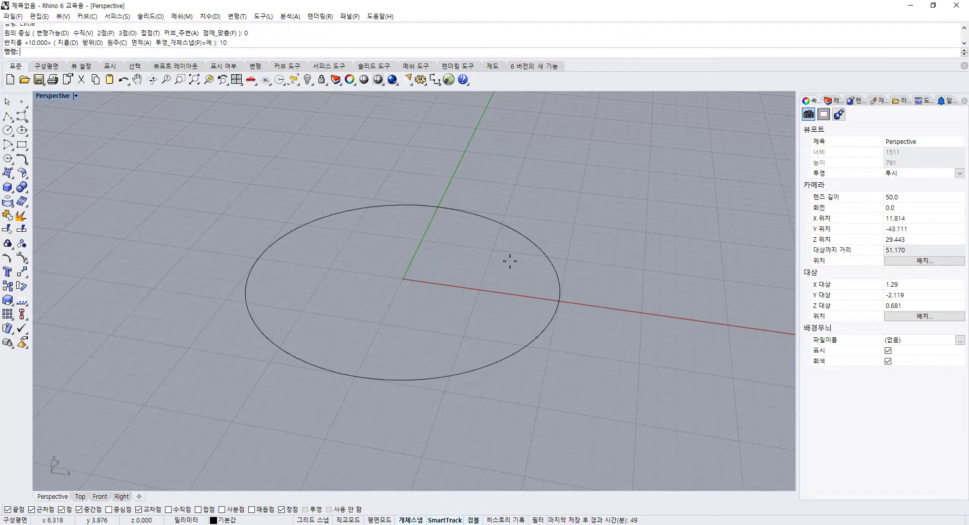
# Step: Create a helix around the circle curve with a radius of 1 mm and 3 turns, starting on the X axis outside the circle
pyautogui.moveTo(523, 242); pyautogui.dragTo(562, 253, button='right')
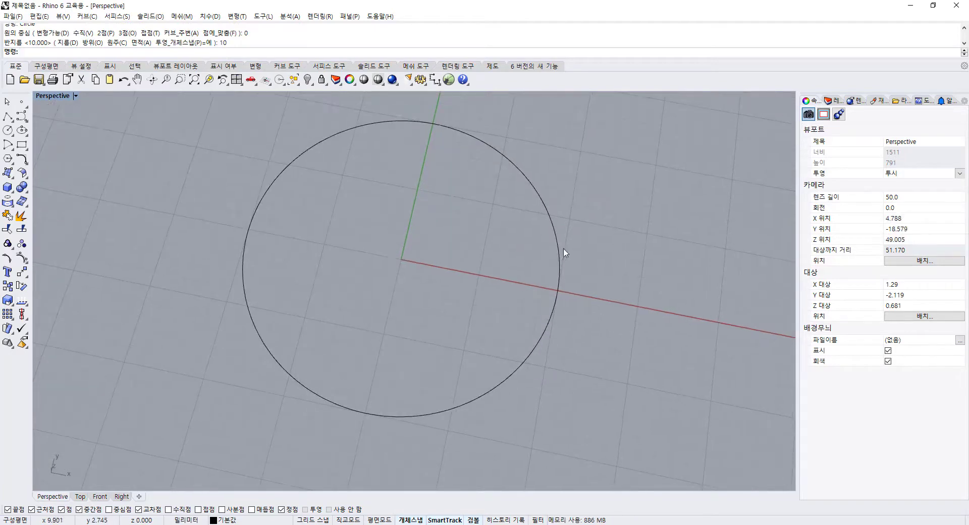
pyautogui.click(561, 257)
pyautogui.click(626, 275)
pyautogui.moveTo(640, 281); pyautogui.dragTo(630, 302, button='right')
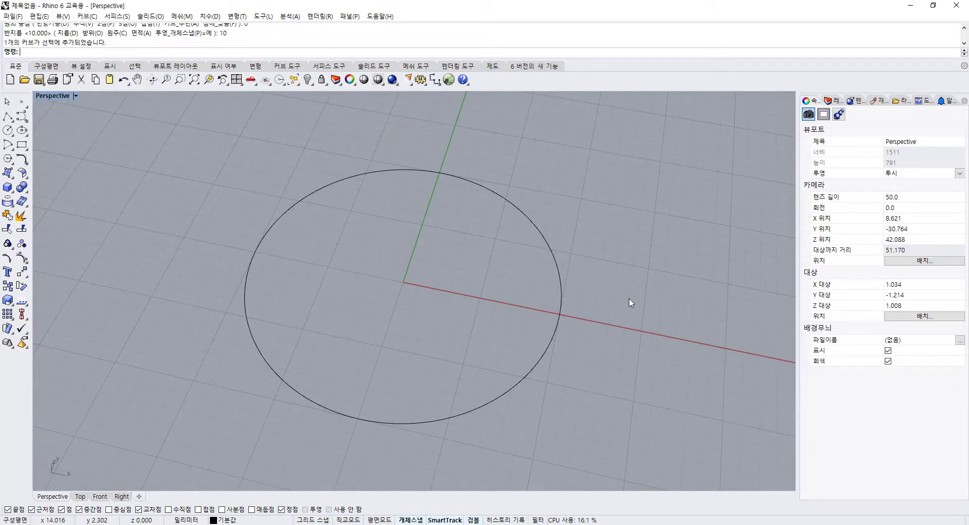
pyautogui.write('Helix')
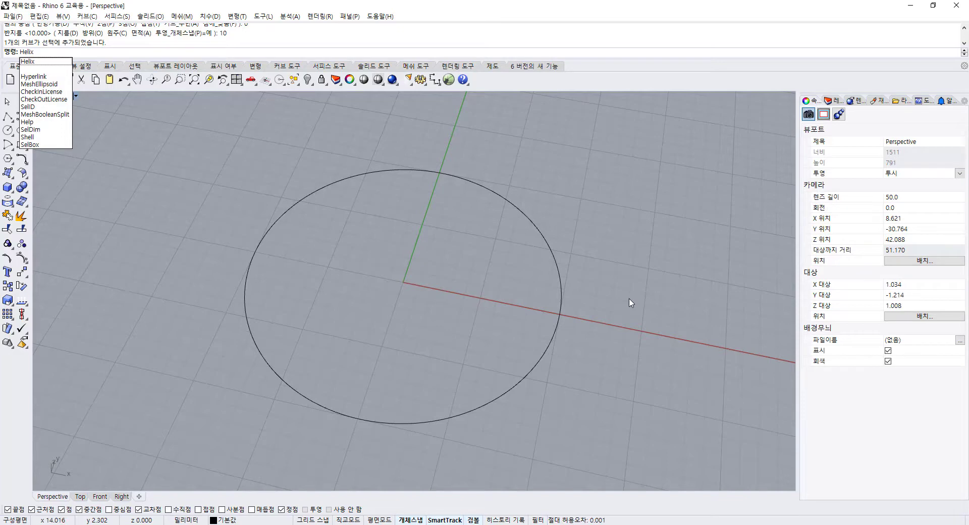
pyautogui.press('Return')
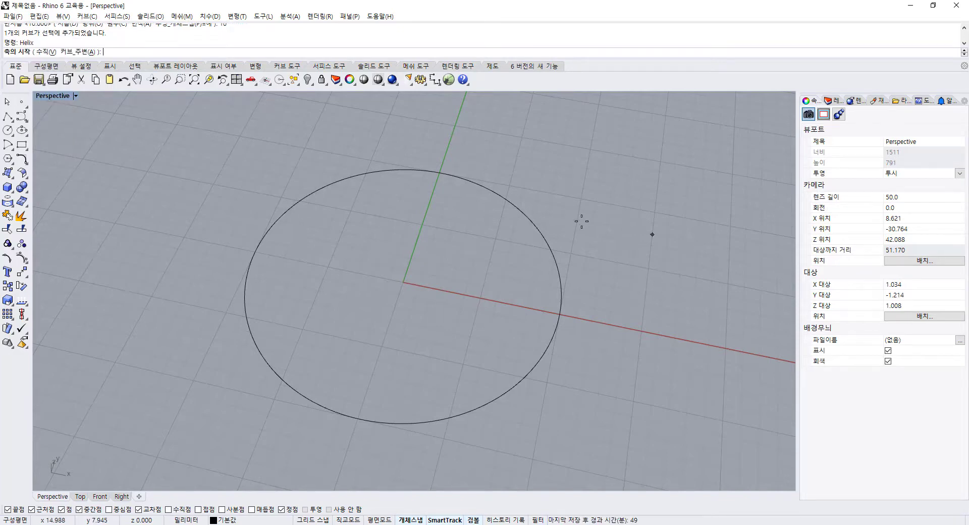
pyautogui.click(80, 52)
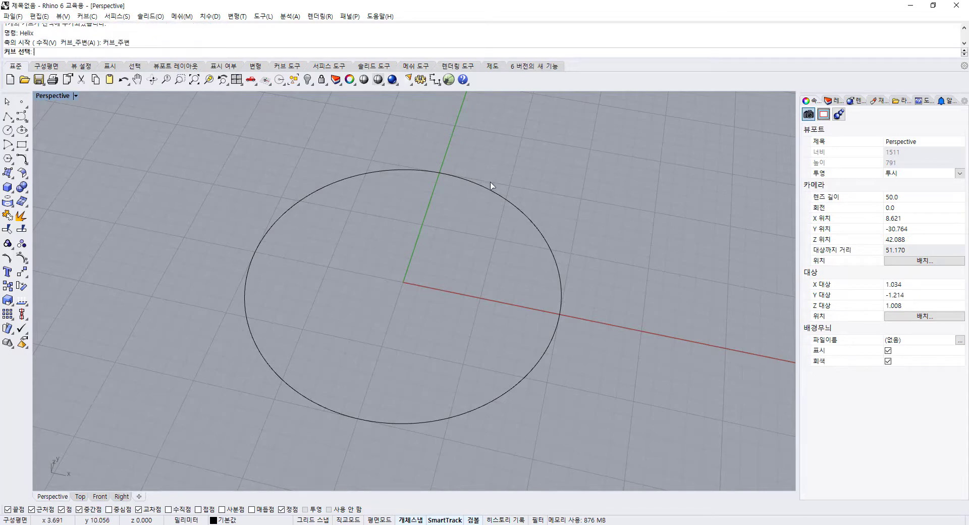
pyautogui.click(561, 298)
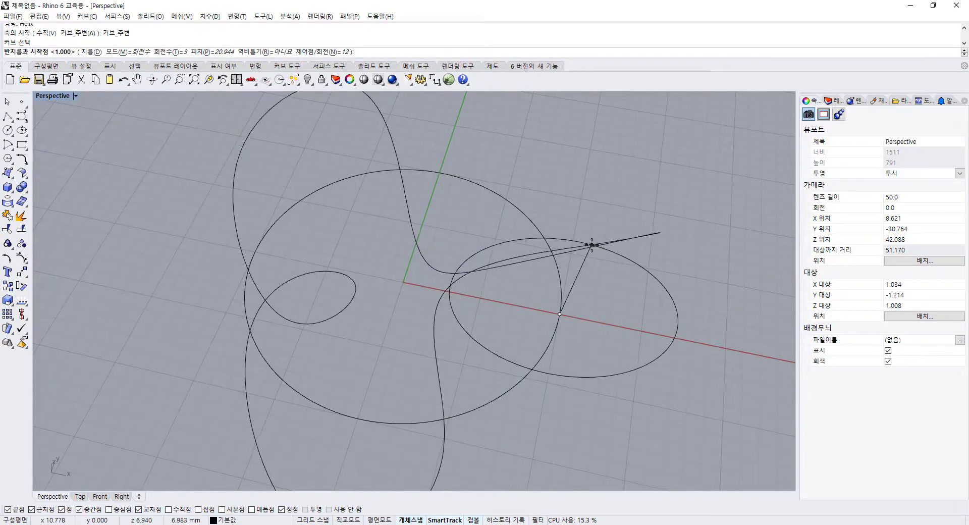
pyautogui.write('1')
pyautogui.press('Return')
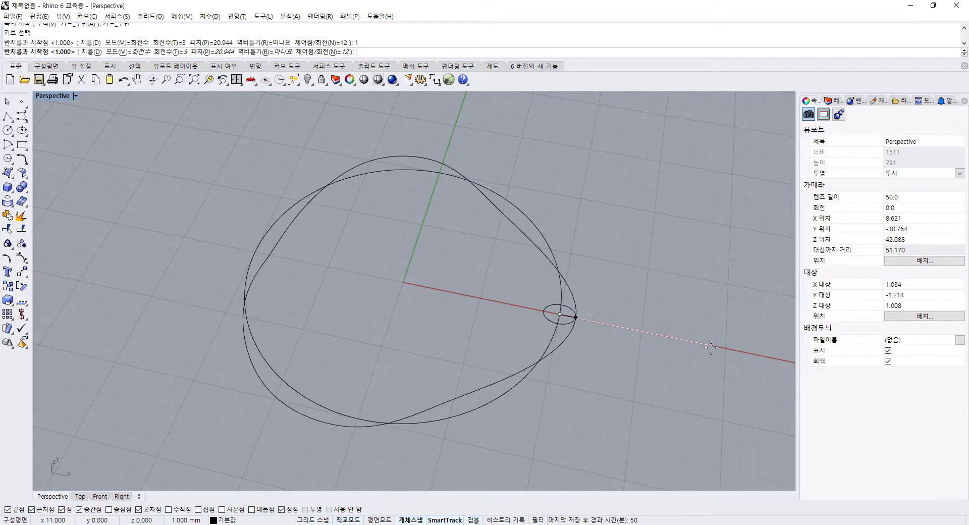
pyautogui.press('Escape')
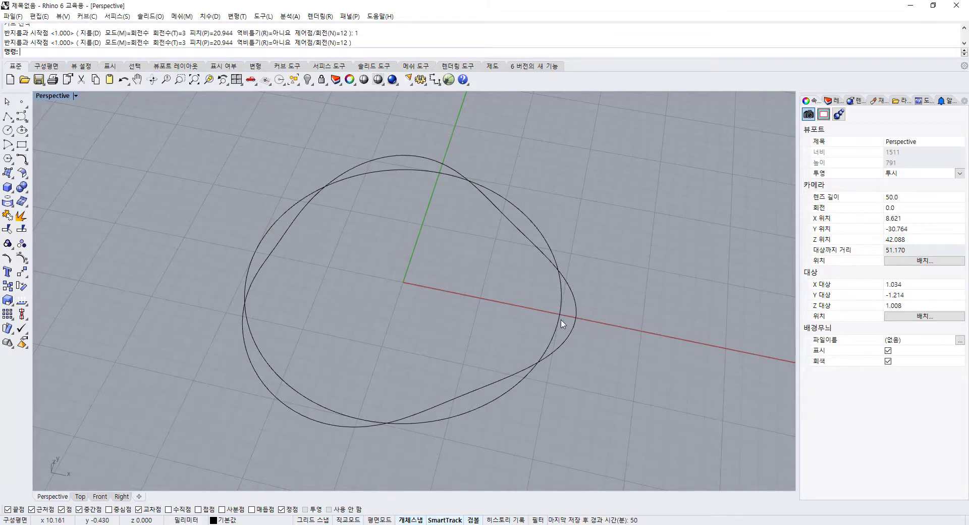
# Step: Examine where the helix crosses the X axis and check the turn count used to create it
pyautogui.scroll(5, 579, 315)
pyautogui.scroll(3, 520, 303)
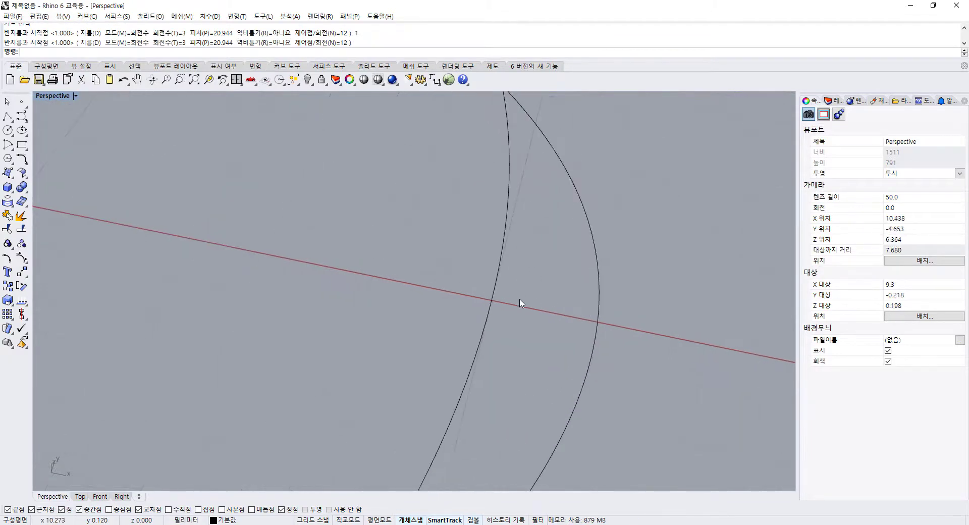
pyautogui.click(601, 325)
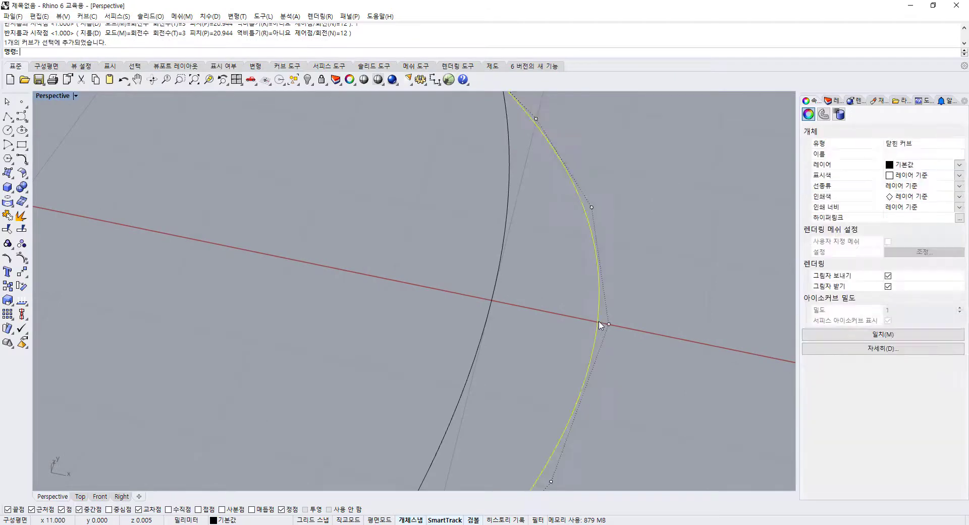
pyautogui.click(682, 282)
pyautogui.moveTo(187, 34); pyautogui.dragTo(155, 40)
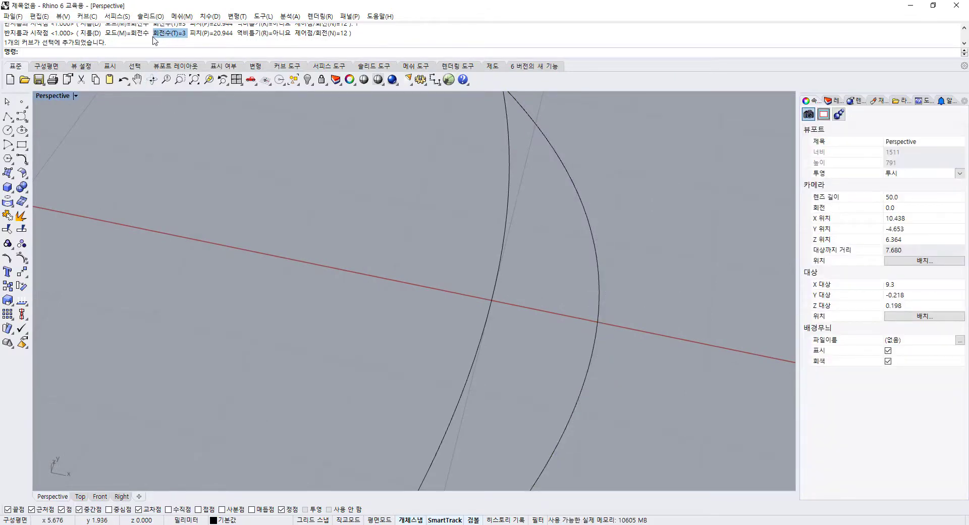
pyautogui.scroll(-8, 621, 268)
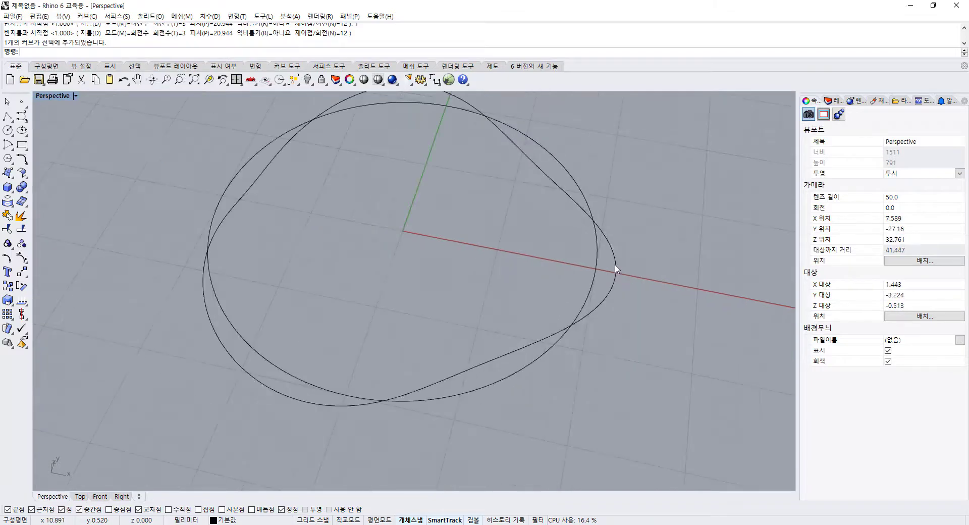
pyautogui.moveTo(562, 296); pyautogui.dragTo(623, 324, button='right')
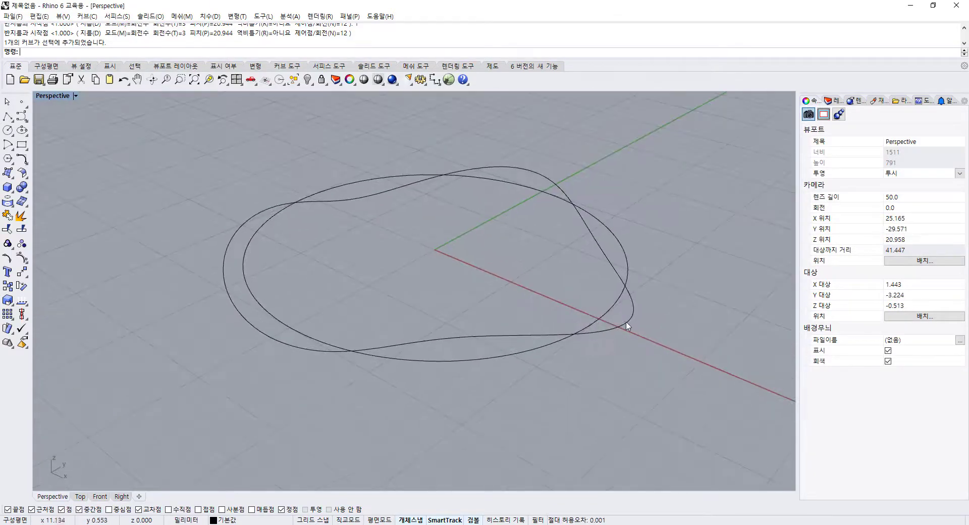
# Step: Set the helix curve's display colour to red
pyautogui.click(625, 325)
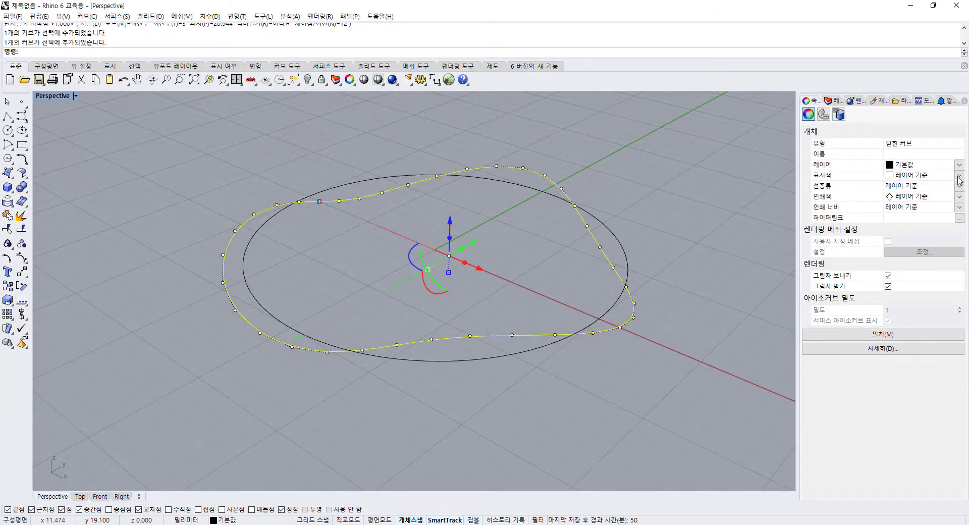
pyautogui.click(959, 176)
pyautogui.click(890, 221)
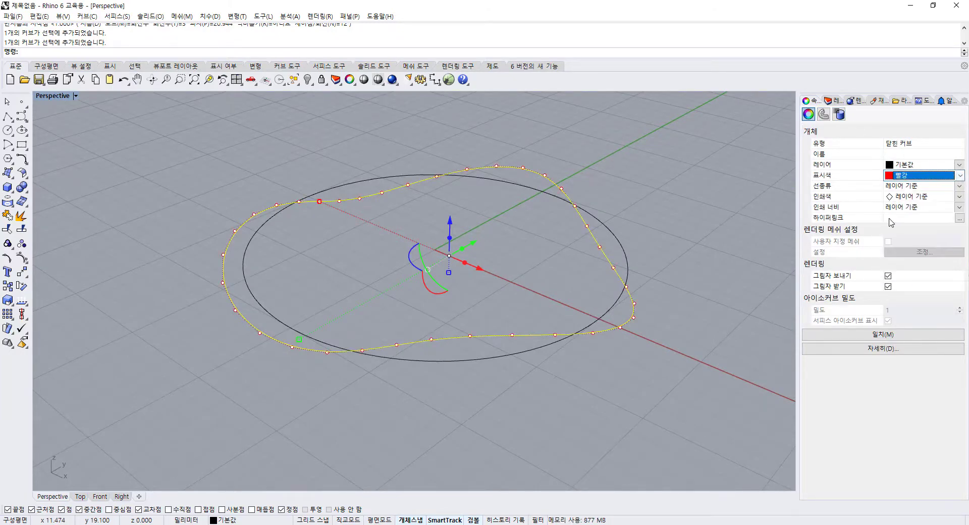
pyautogui.click(703, 277)
# Step: Set the circle's display colour to green
pyautogui.click(627, 272)
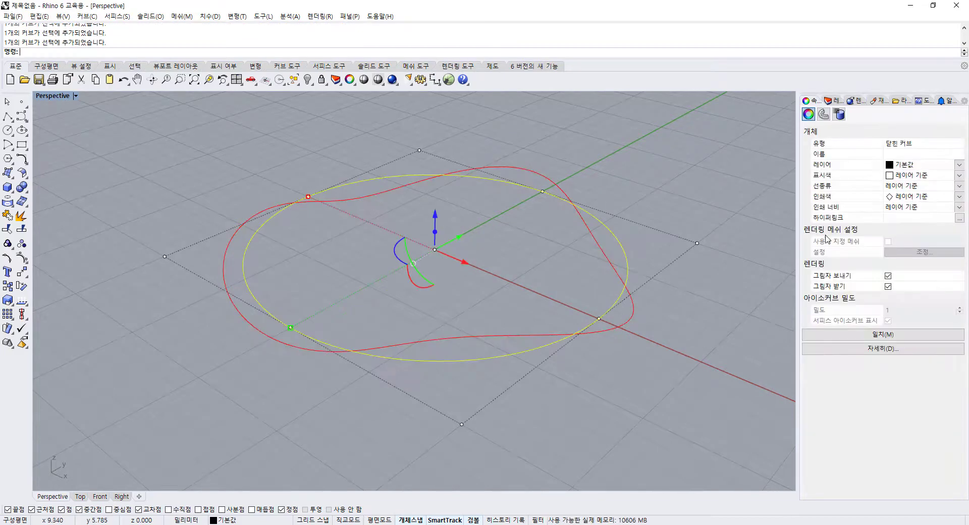
pyautogui.click(959, 176)
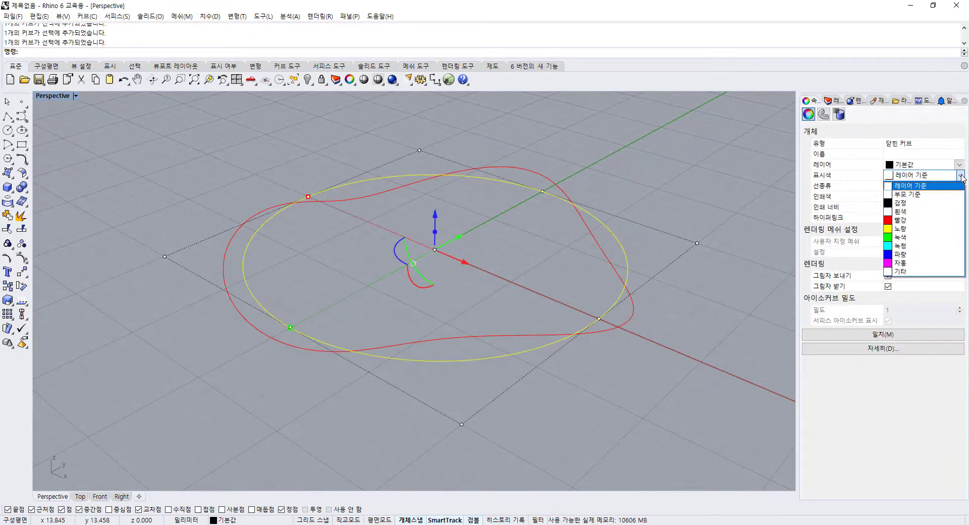
pyautogui.click(903, 243)
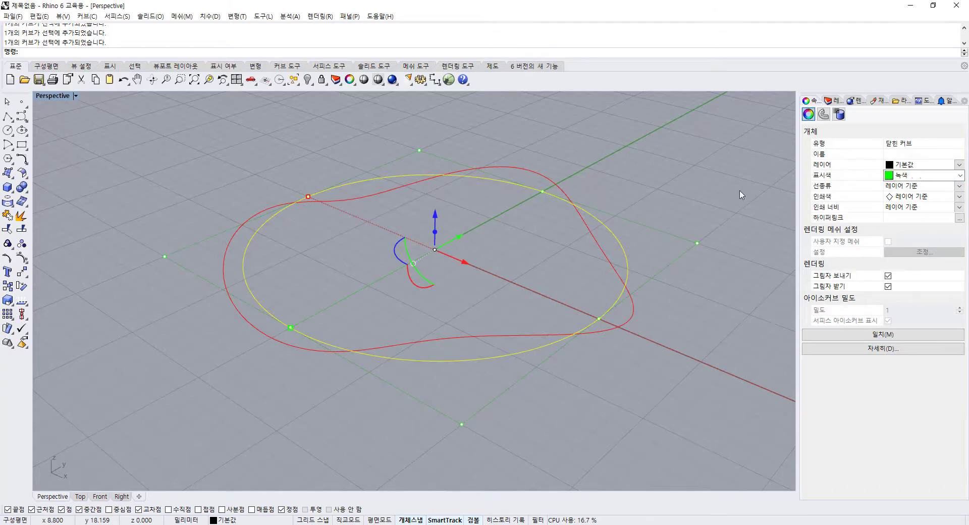
pyautogui.click(612, 190)
# Step: Set the circle's display colour to blue
pyautogui.moveTo(527, 196); pyautogui.dragTo(560, 220, button='right')
pyautogui.moveTo(641, 218); pyautogui.dragTo(612, 260, button='right')
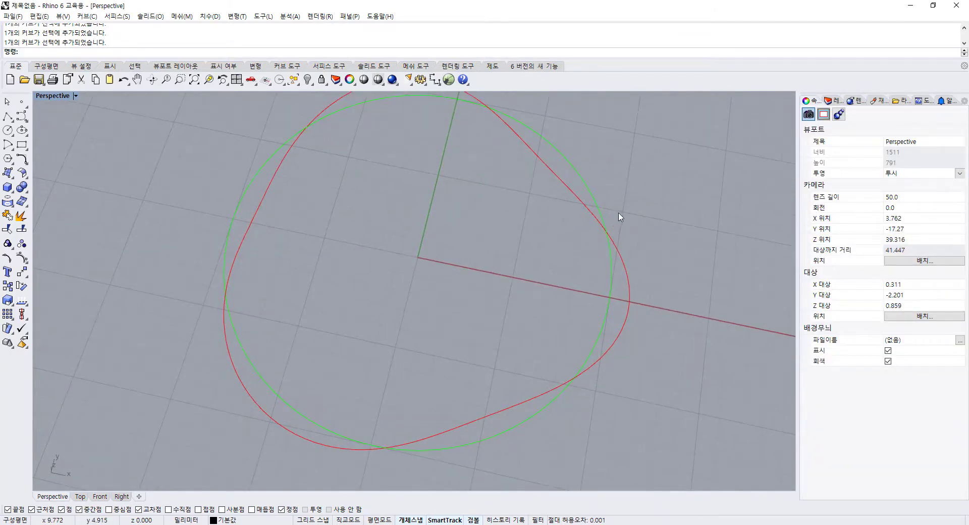
pyautogui.scroll(-6, 620, 217)
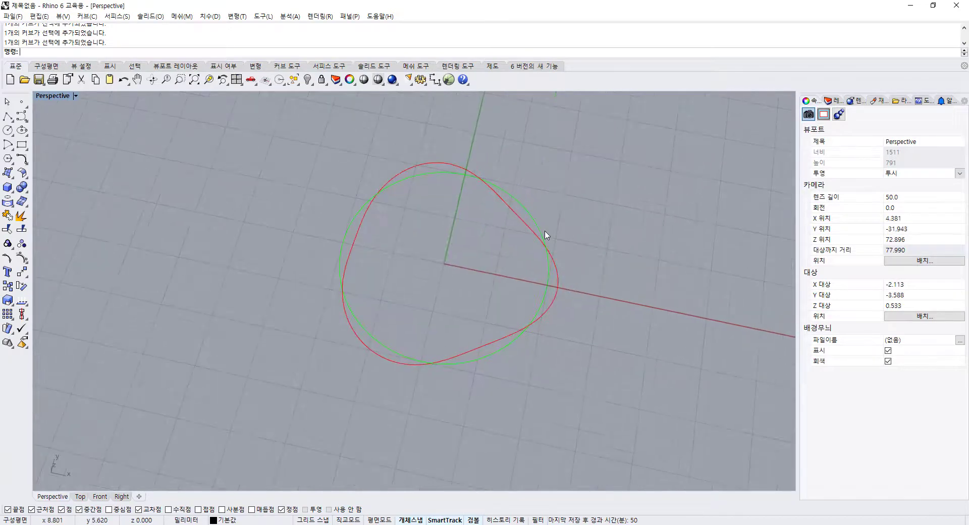
pyautogui.click(544, 233)
pyautogui.click(960, 179)
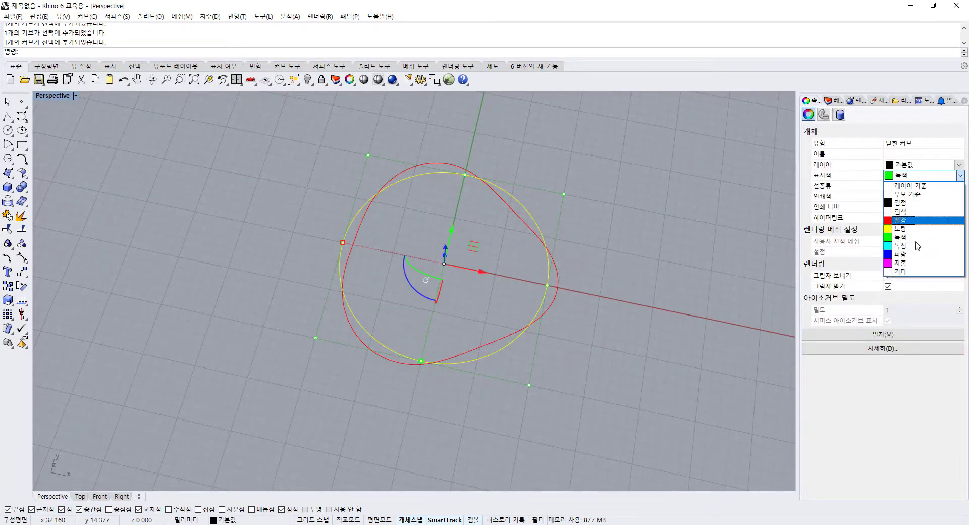
pyautogui.click(923, 255)
pyautogui.click(678, 240)
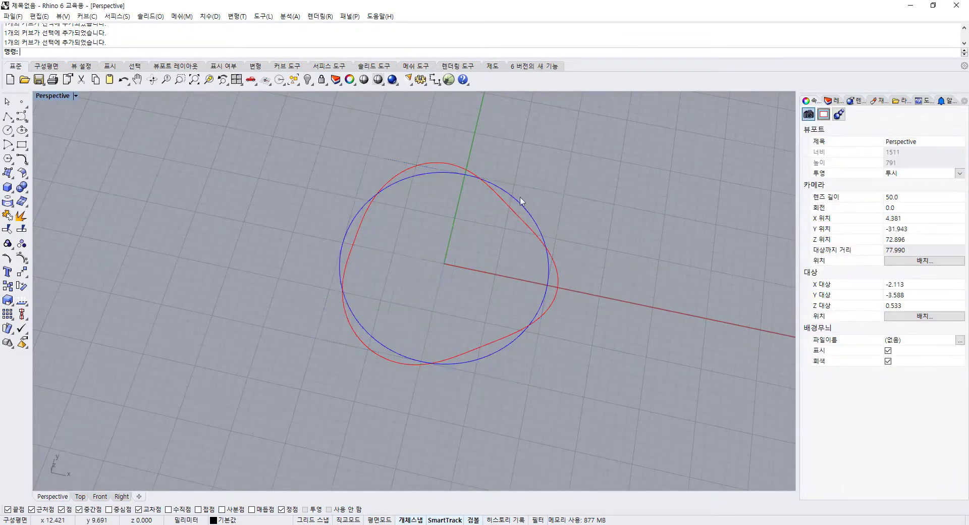
# Step: Draw a vertical inscribed five-sided polygon centred where the circle meets the X axis, with its corner on the red helix curve
pyautogui.moveTo(521, 198); pyautogui.dragTo(512, 310, button='right')
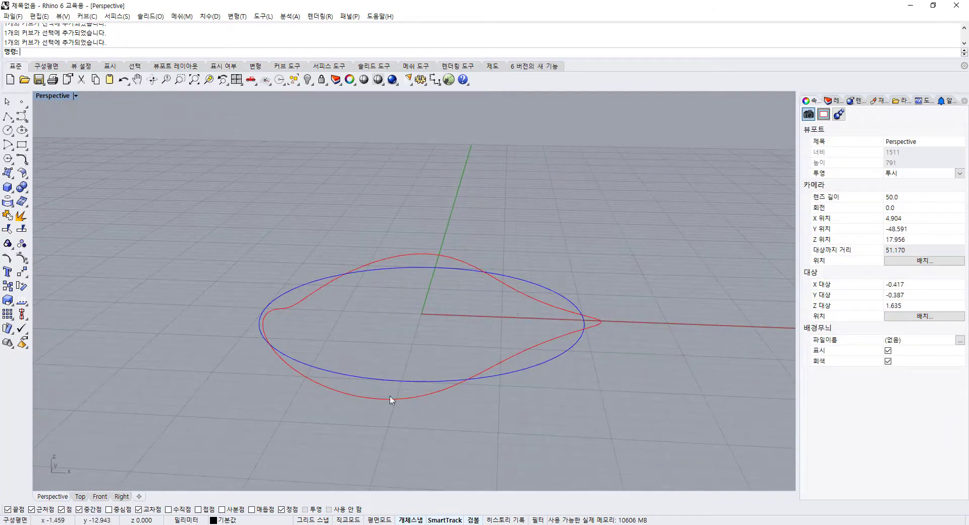
pyautogui.moveTo(391, 399); pyautogui.dragTo(582, 263, button='right')
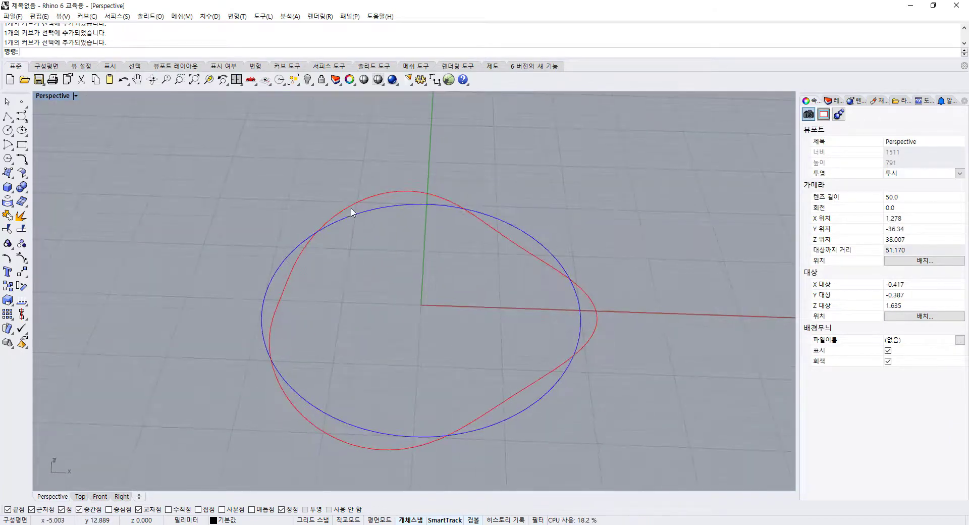
pyautogui.moveTo(352, 212); pyautogui.dragTo(627, 315, button='right')
pyautogui.scroll(4, 527, 258)
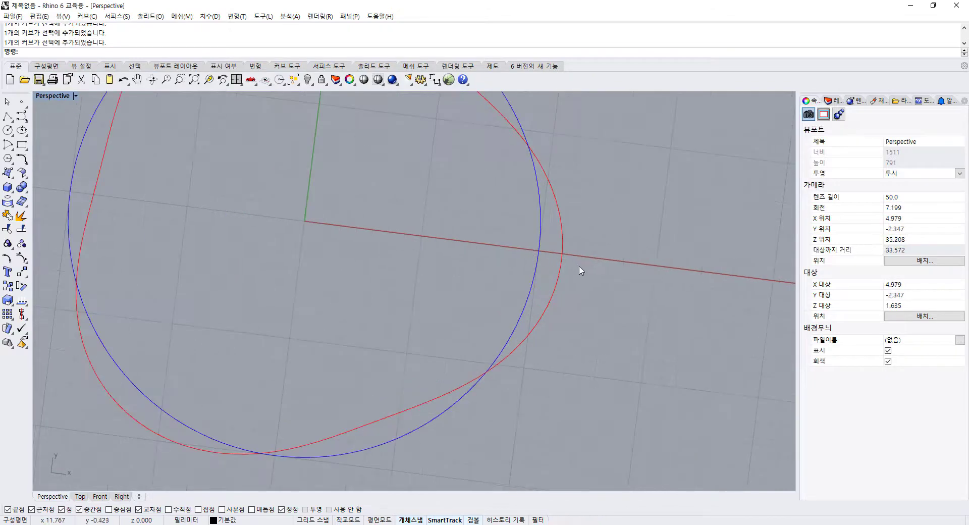
pyautogui.moveTo(581, 270); pyautogui.dragTo(609, 279, button='right')
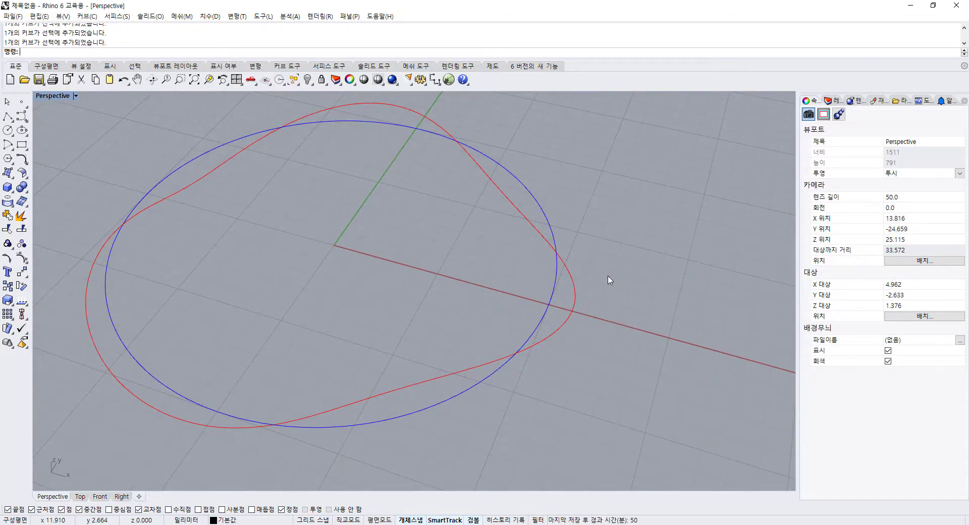
pyautogui.write('polygon')
pyautogui.press('Return')
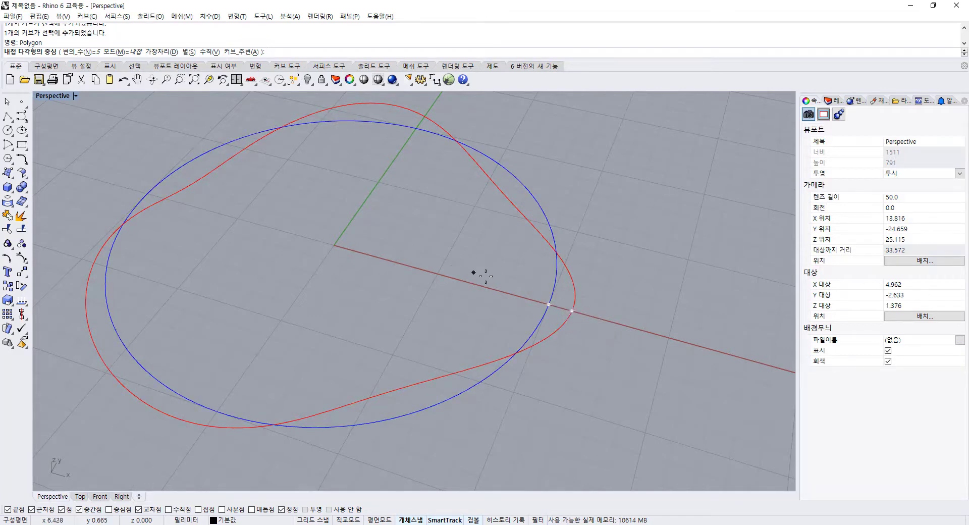
pyautogui.click(210, 52)
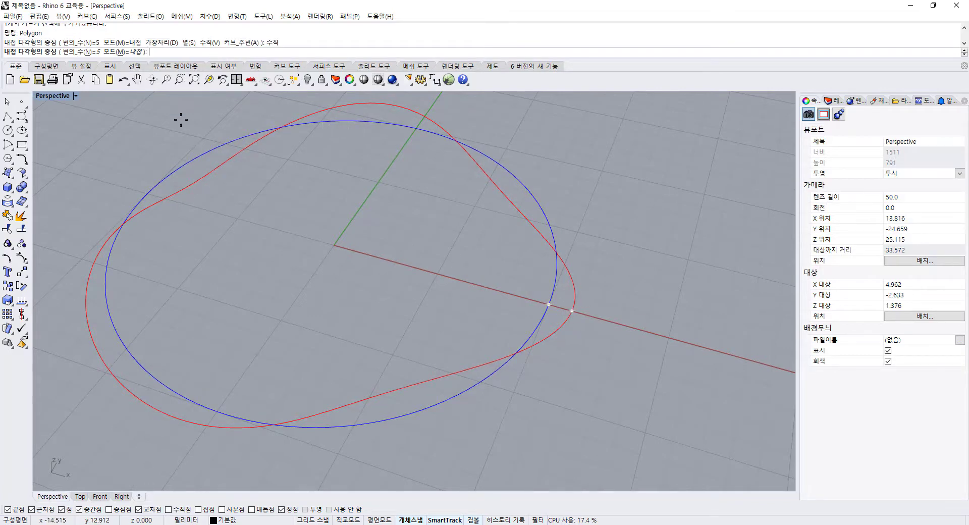
pyautogui.click(547, 302)
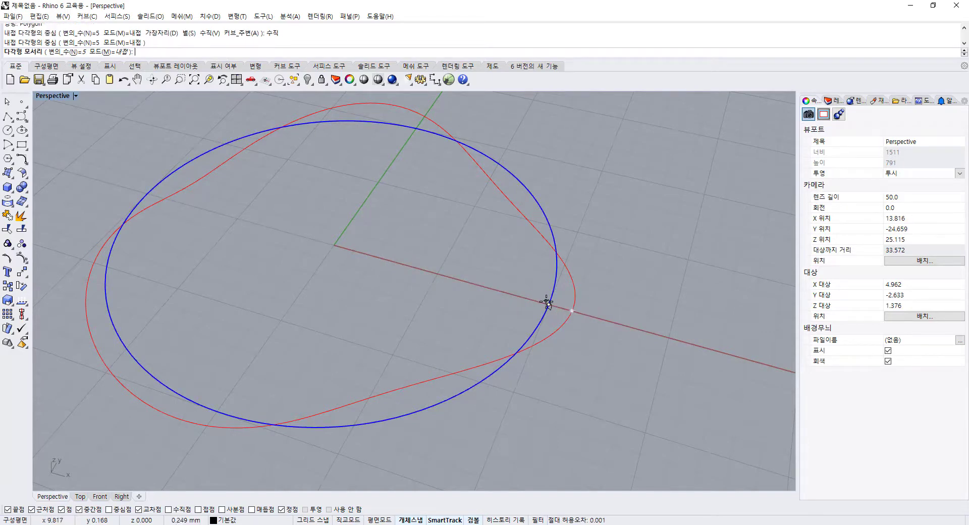
pyautogui.click(572, 311)
# Step: Select the vertical pentagon and examine up close how it sits on the circle and the helix
pyautogui.moveTo(579, 315); pyautogui.dragTo(558, 298, button='right')
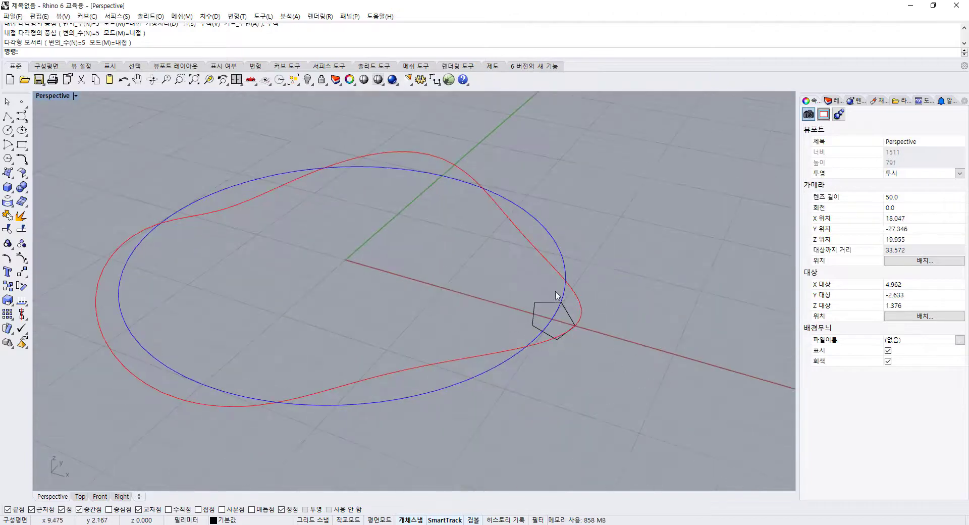
pyautogui.scroll(5, 558, 298)
pyautogui.click(545, 315)
pyautogui.moveTo(620, 312); pyautogui.dragTo(486, 301, button='right')
pyautogui.scroll(5, 541, 330)
pyautogui.click(658, 181)
pyautogui.click(566, 192)
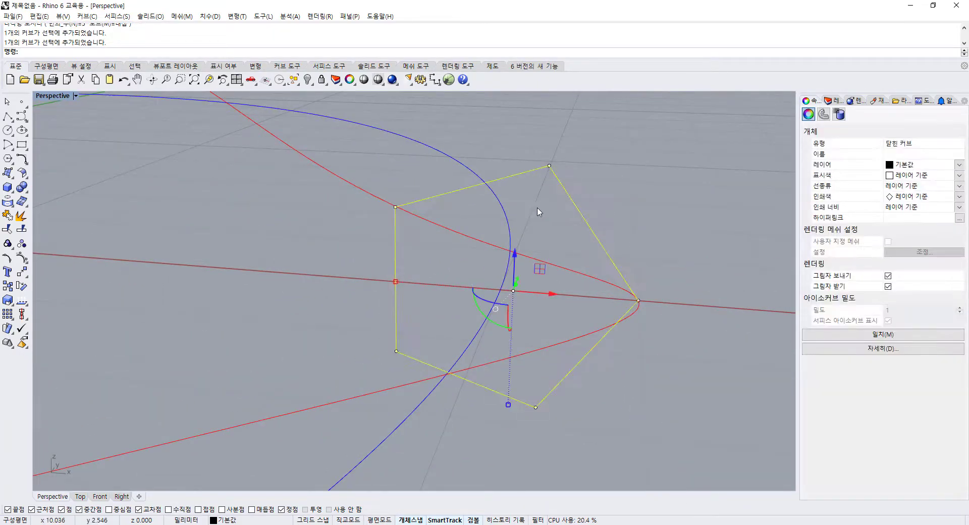
# Step: Replace the pentagon with a new vertical inscribed five-sided polygon centred where the blue circle meets the X axis, cornered on the red helix
pyautogui.press('Delete')
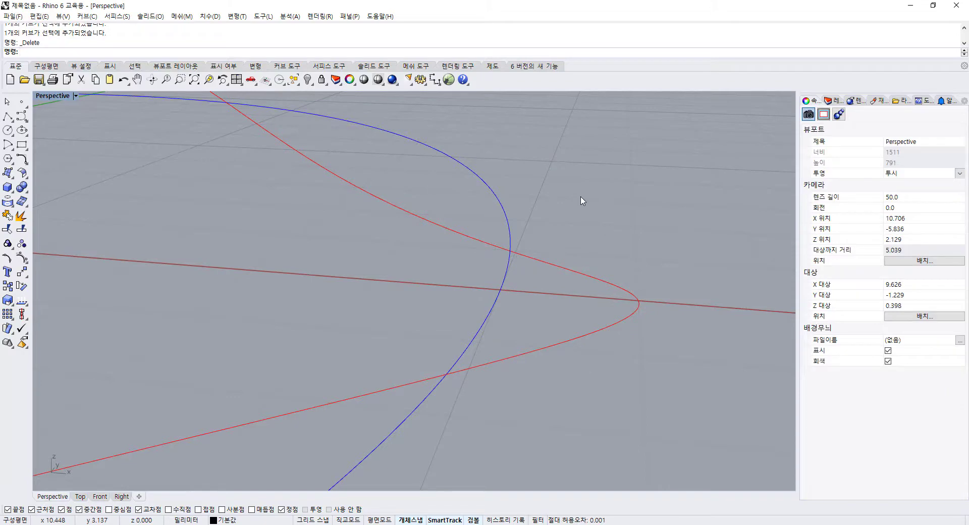
pyautogui.write('Polygon')
pyautogui.press('Return')
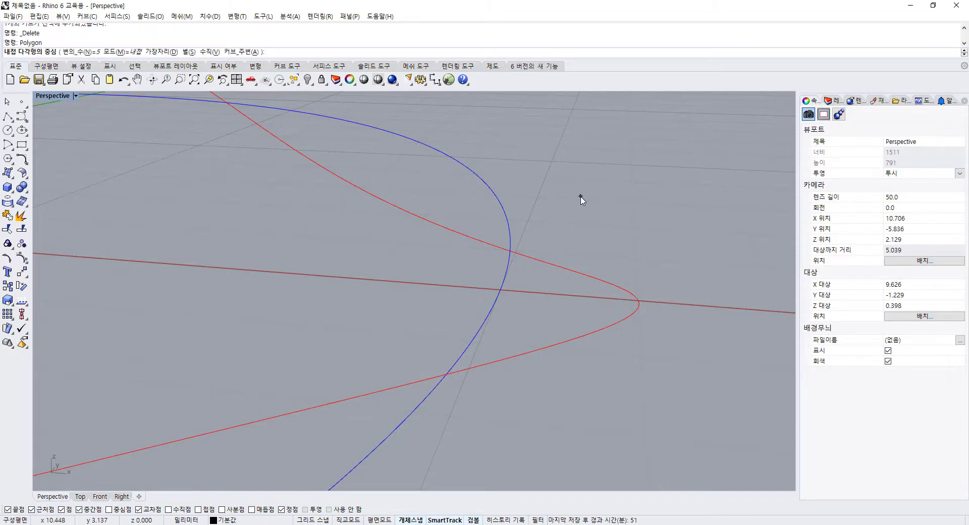
pyautogui.click(208, 52)
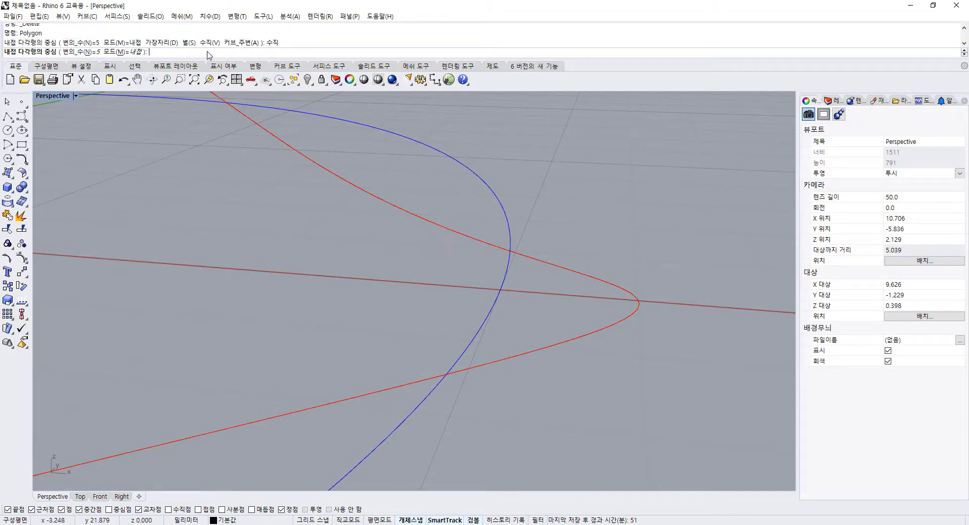
pyautogui.click(500, 289)
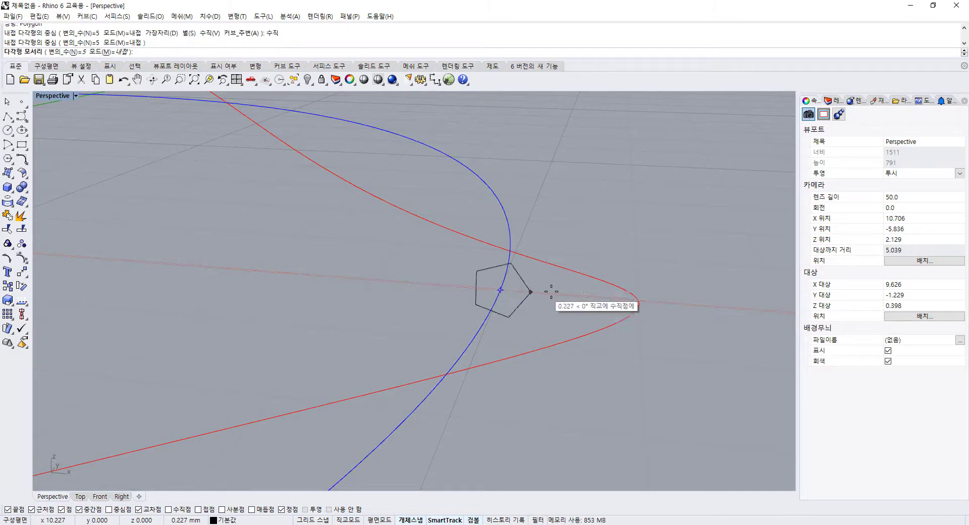
pyautogui.click(637, 300)
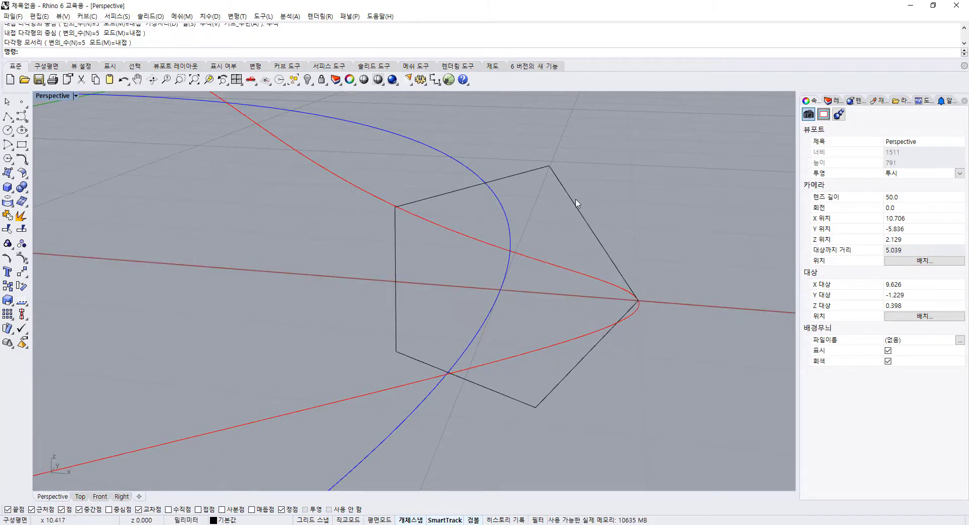
# Step: Examine the pentagon's placement relative to the blue circle and the red helix, up close and across the whole ring
pyautogui.moveTo(549, 229); pyautogui.dragTo(567, 186, button='right')
pyautogui.click(551, 136)
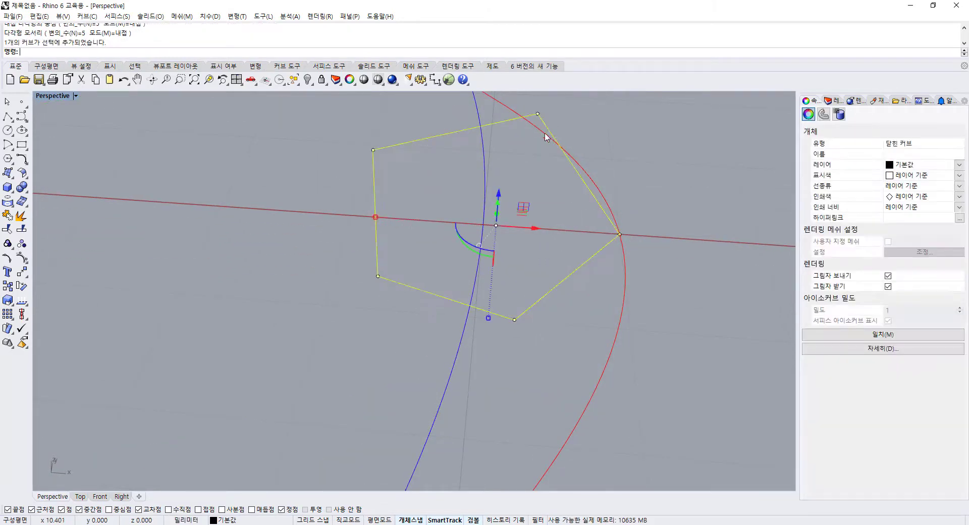
pyautogui.click(484, 228)
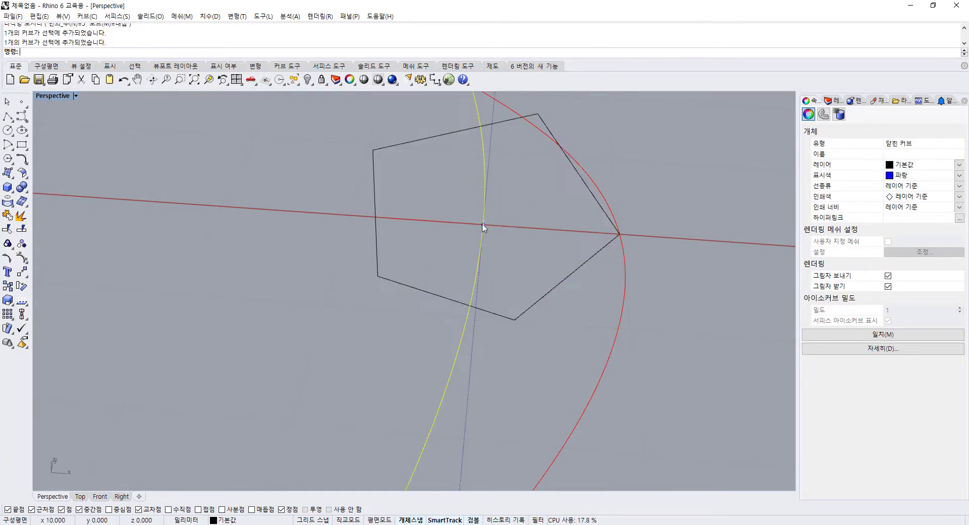
pyautogui.click(538, 117)
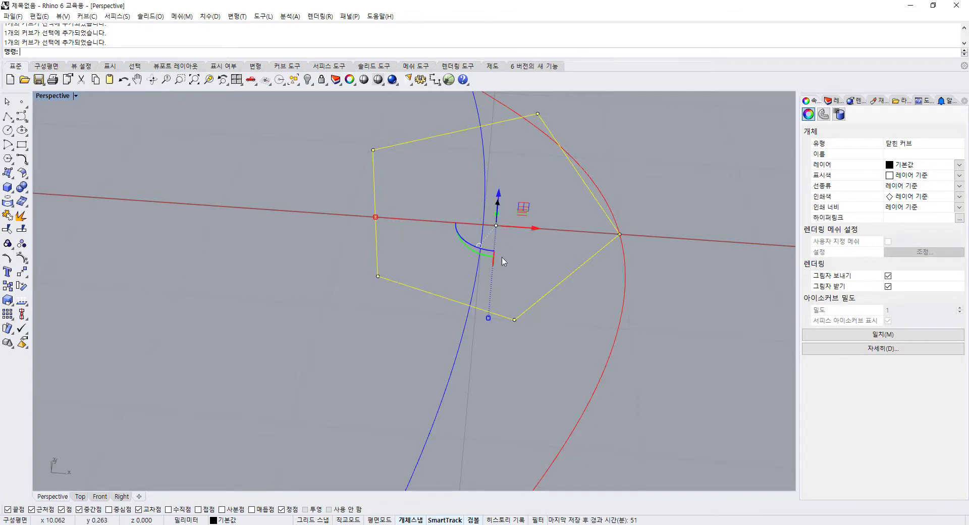
pyautogui.click(563, 312)
pyautogui.moveTo(552, 321); pyautogui.dragTo(483, 327, button='right')
pyautogui.scroll(-3, 543, 308)
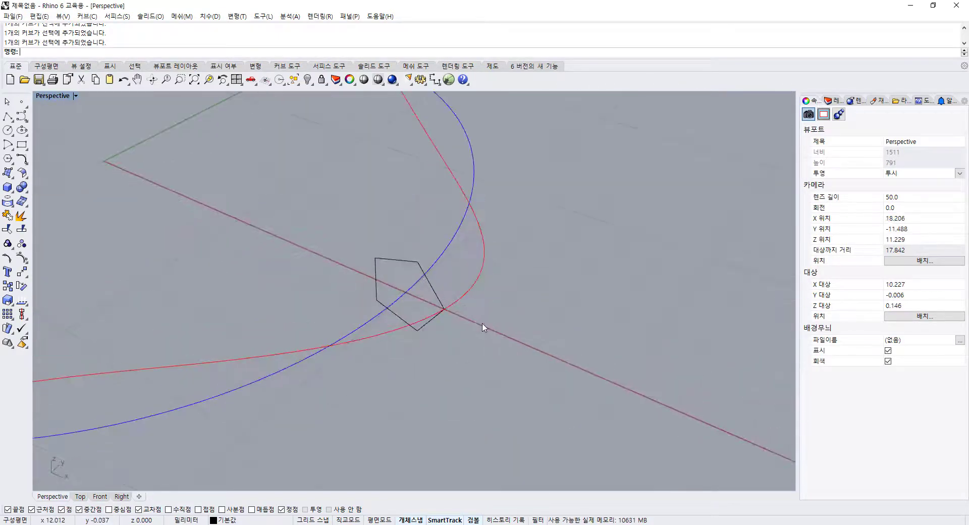
pyautogui.scroll(-10, 560, 334)
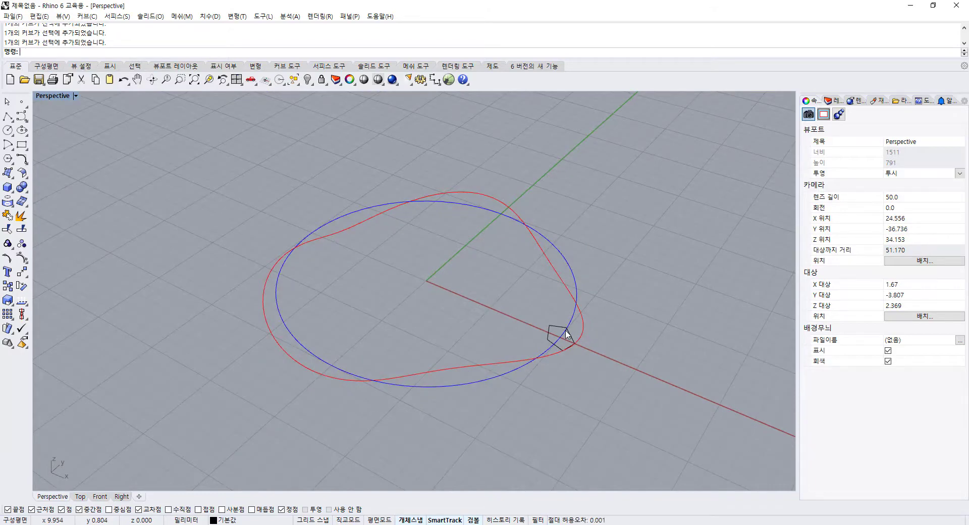
# Step: Sweep the pentagon along the blue circle with a one-rail Sweep, using the freeform frame style and leaving the cross-section unchanged
pyautogui.press('Return')
pyautogui.scroll(4, 568, 334)
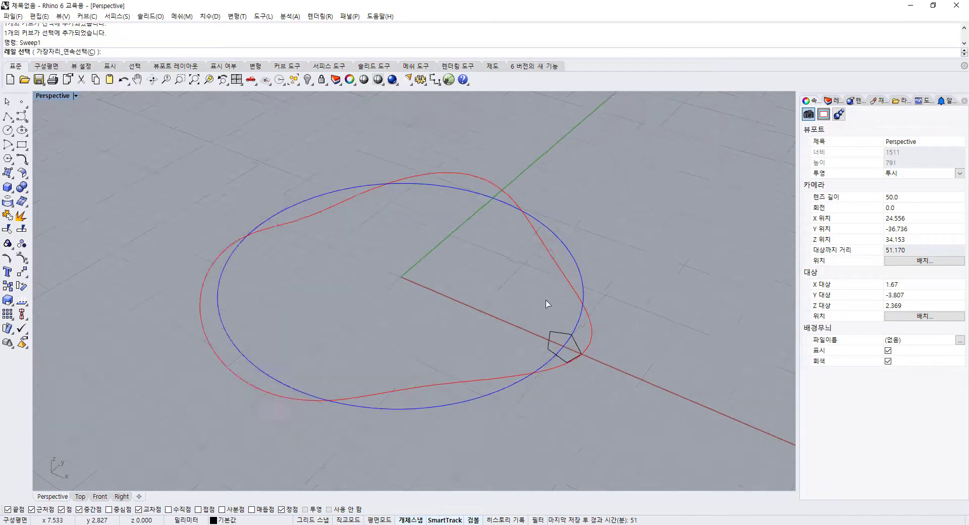
pyautogui.click(586, 333)
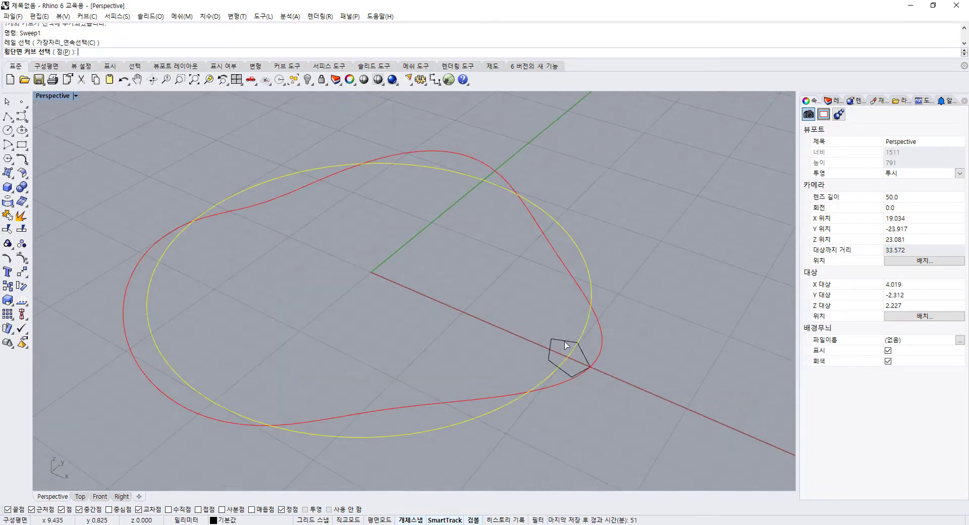
pyautogui.click(564, 341)
pyautogui.press('Return')
pyautogui.press('Return')
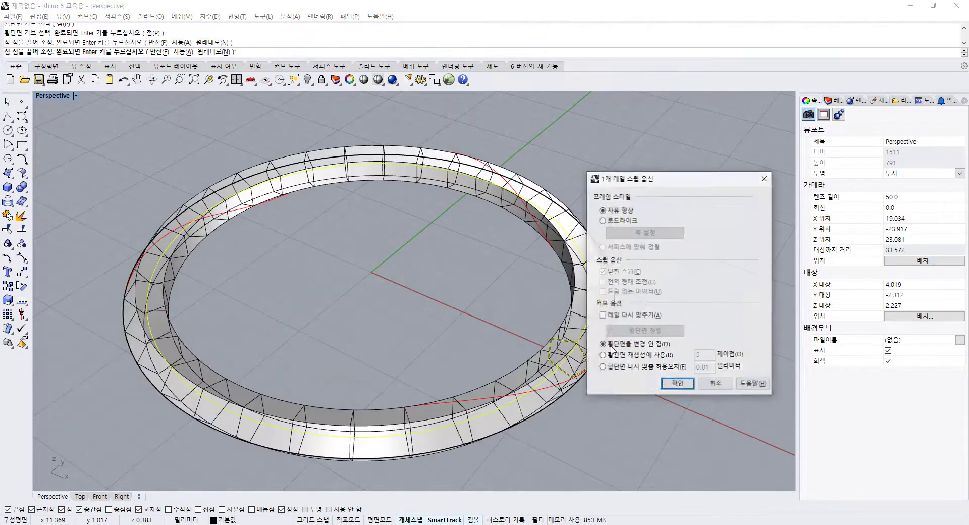
pyautogui.click(682, 385)
# Step: Inspect the one-rail swept ring from above and from the side, and delete it
pyautogui.moveTo(484, 304); pyautogui.dragTo(515, 359, button='right')
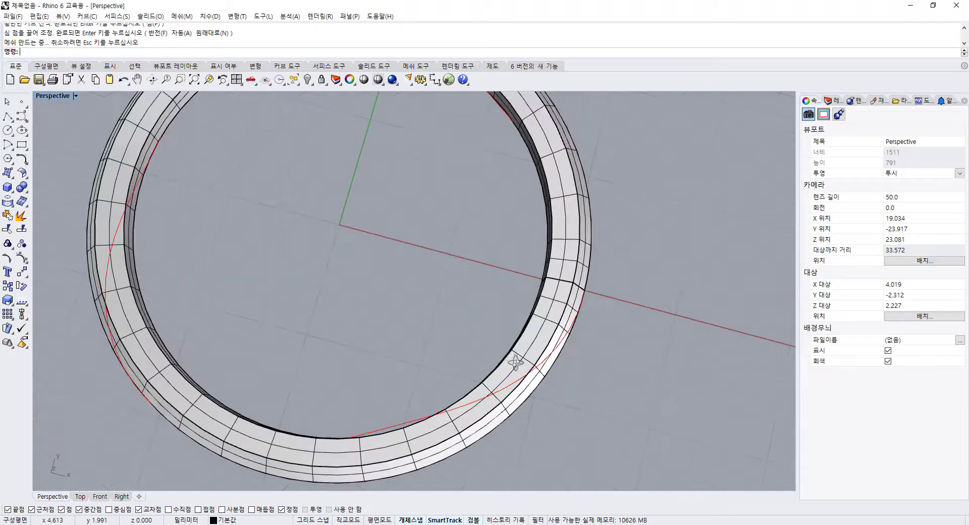
pyautogui.scroll(-6, 514, 357)
pyautogui.moveTo(448, 311); pyautogui.dragTo(426, 194, button='right')
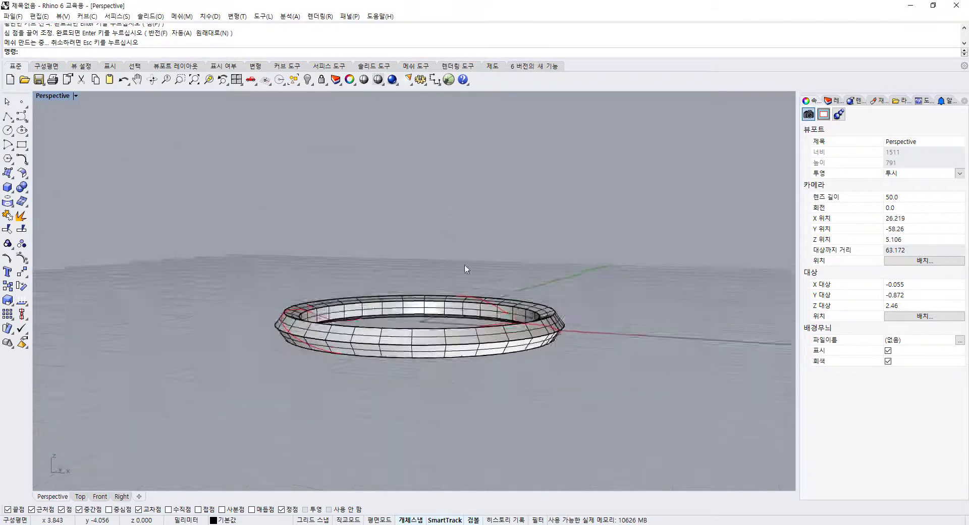
pyautogui.scroll(6, 585, 323)
pyautogui.moveTo(577, 326); pyautogui.dragTo(634, 331, button='right')
pyautogui.click(545, 332)
pyautogui.press('Delete')
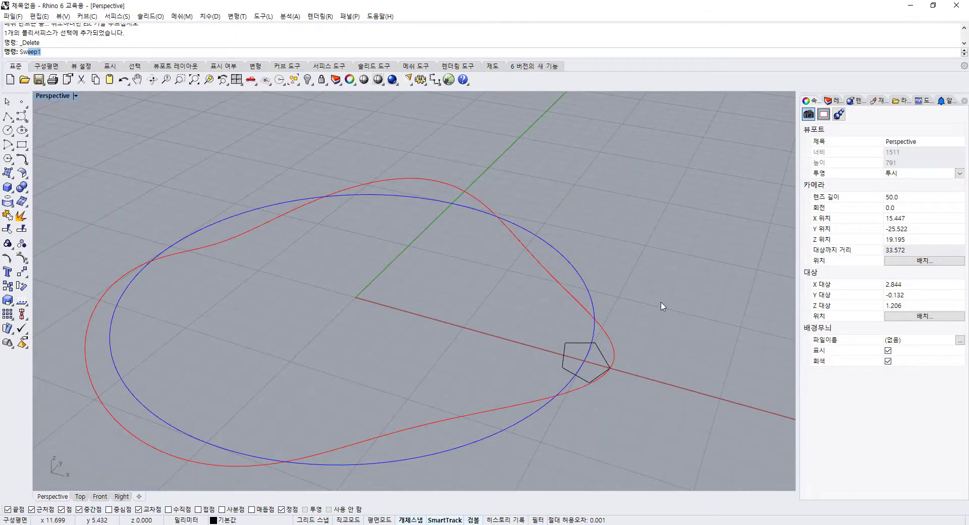
# Step: Start a two-rail Sweep with the blue circle as the first rail and the red helix curve as the second
pyautogui.write('eep2')
pyautogui.press('Return')
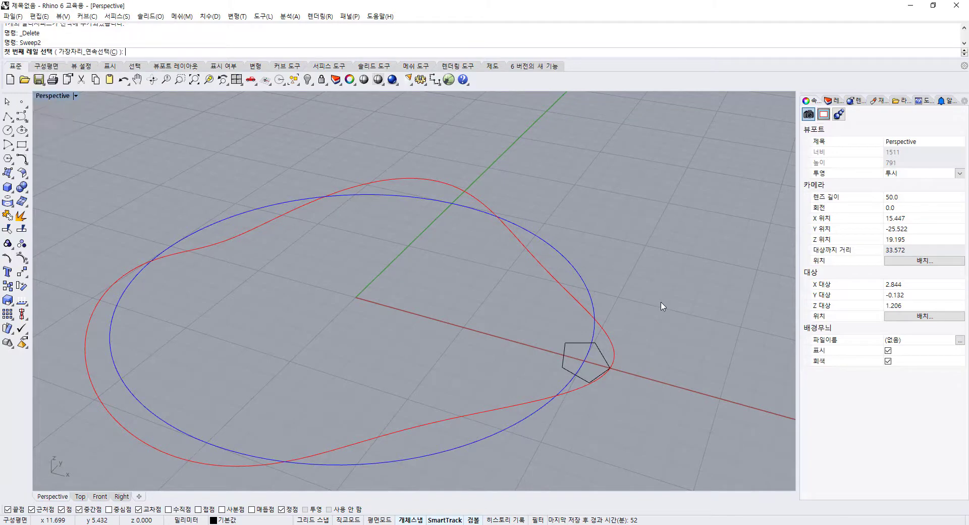
pyautogui.scroll(5, 629, 342)
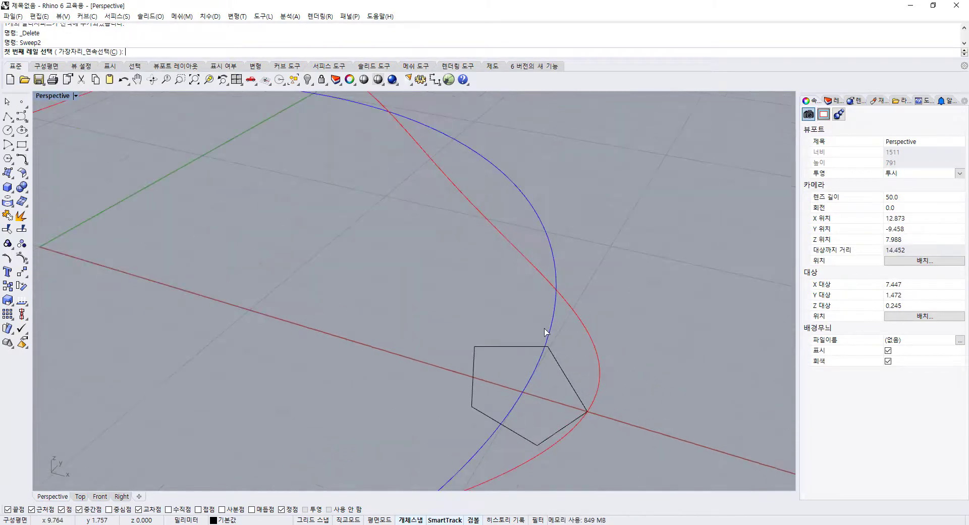
pyautogui.click(537, 364)
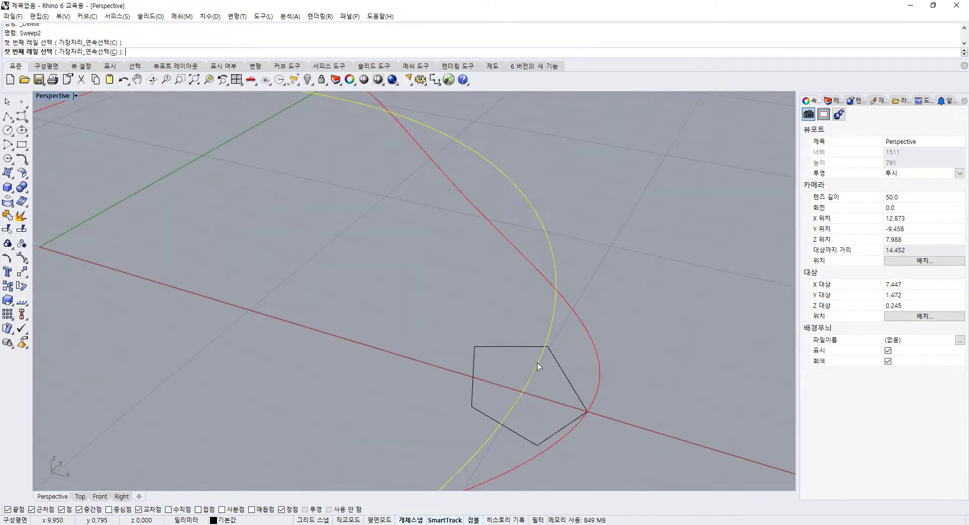
pyautogui.click(597, 394)
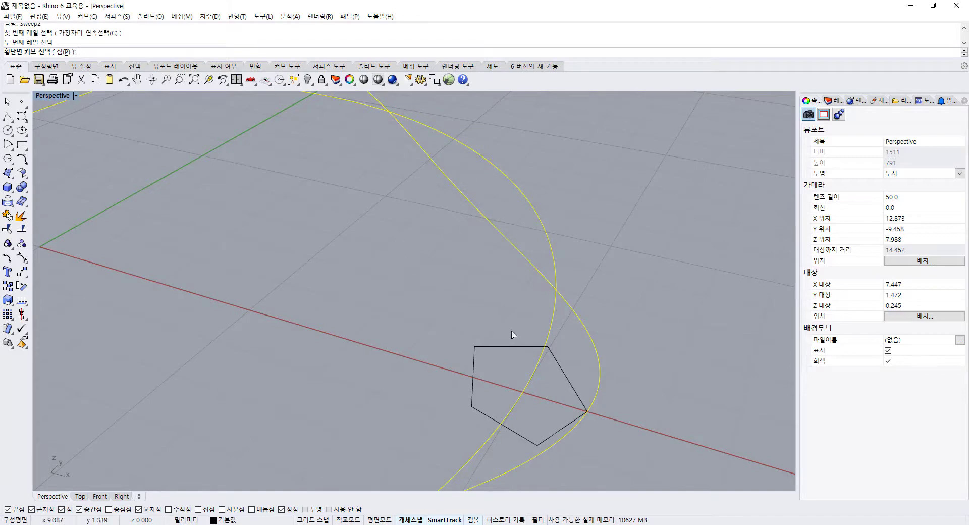
# Step: Examine from several angles how the two selected rails wind around each other relative to the pentagon
pyautogui.scroll(-5, 612, 298)
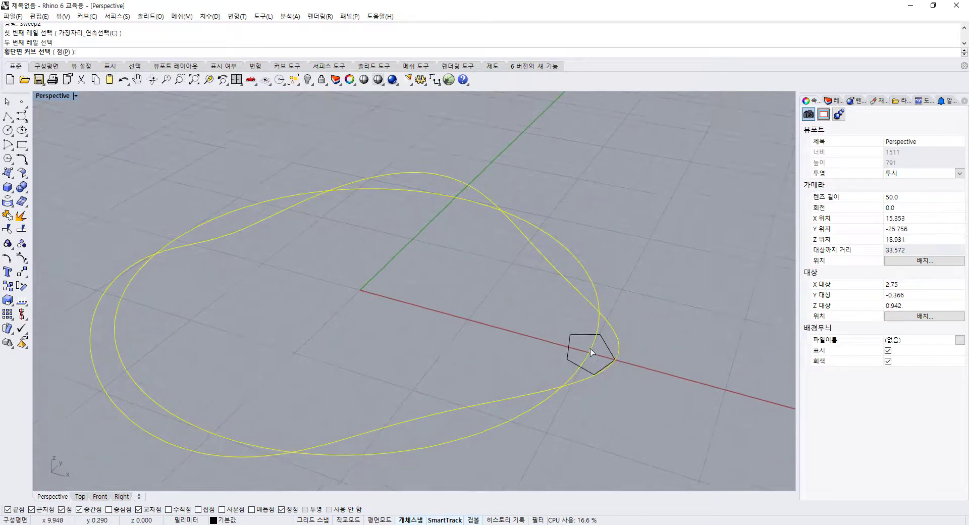
pyautogui.scroll(3, 591, 352)
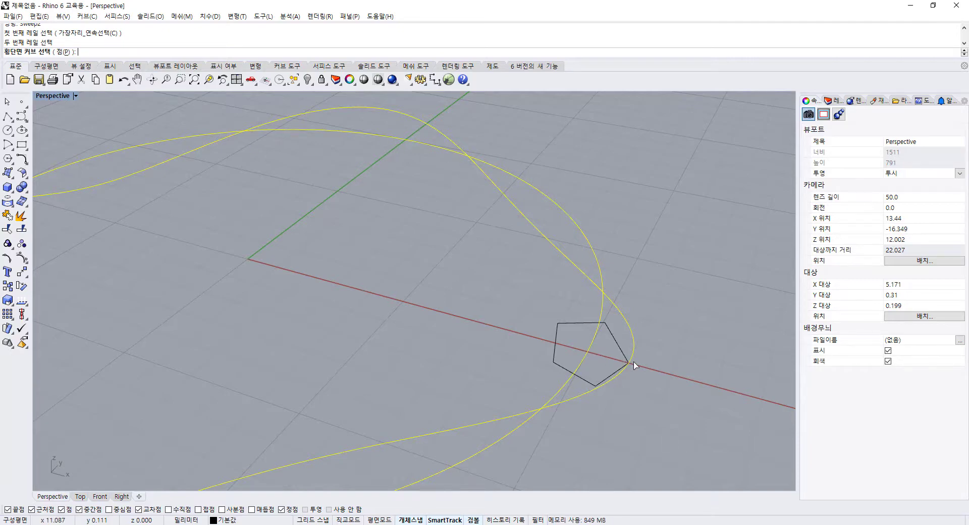
pyautogui.moveTo(654, 379); pyautogui.dragTo(581, 361, button='right')
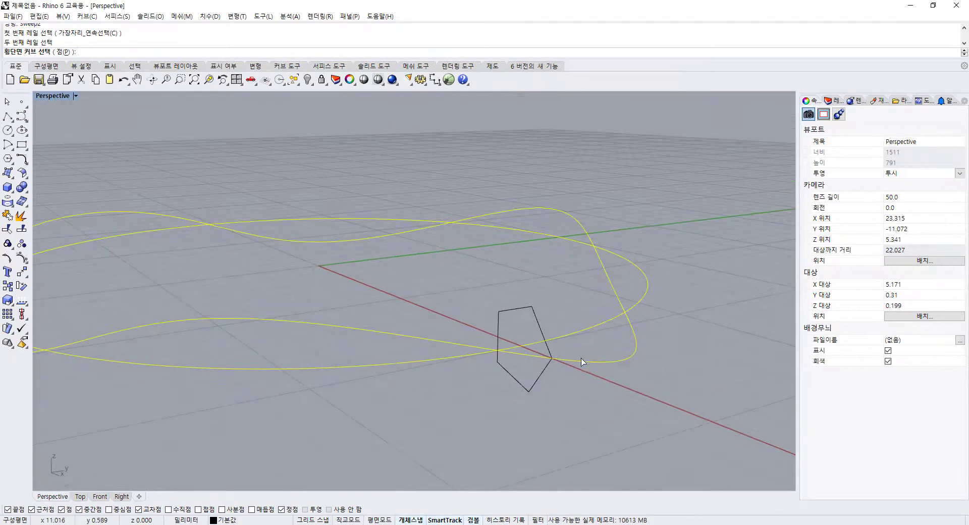
pyautogui.moveTo(638, 344)
pyautogui.mouseDown(button='right')
pyautogui.moveTo(604, 337)
pyautogui.moveTo(634, 328)
pyautogui.mouseUp(button='right')
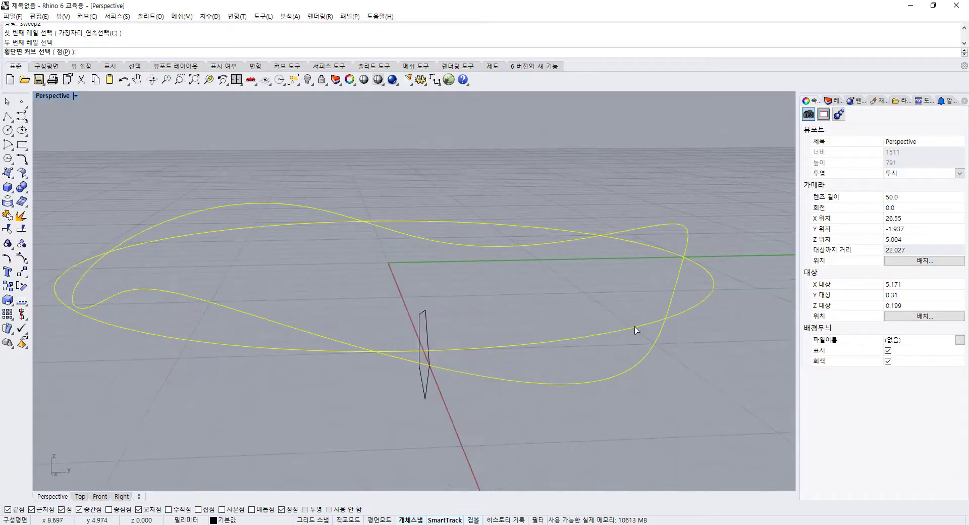
pyautogui.moveTo(674, 233); pyautogui.dragTo(635, 326, button='right')
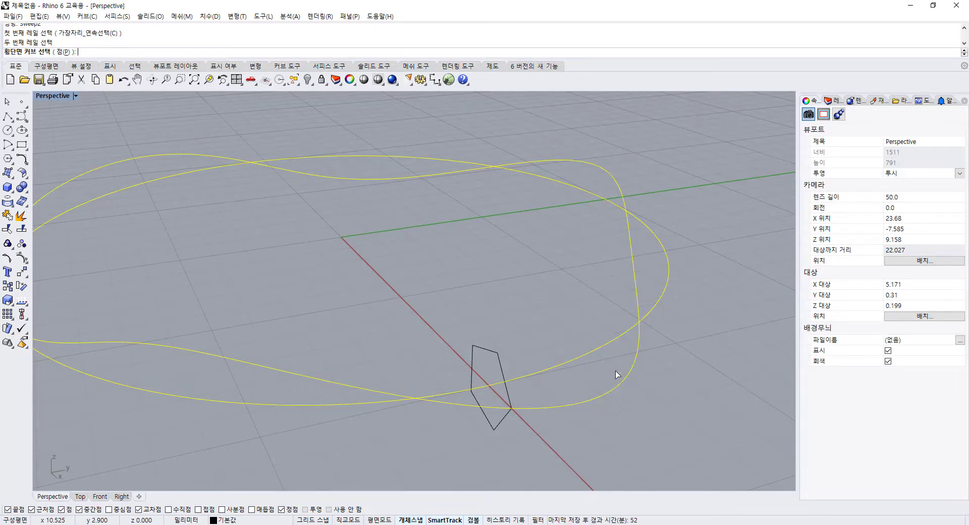
pyautogui.moveTo(614, 373)
pyautogui.mouseDown(button='right')
pyautogui.moveTo(540, 401)
pyautogui.moveTo(579, 402)
pyautogui.moveTo(605, 358)
pyautogui.mouseUp(button='right')
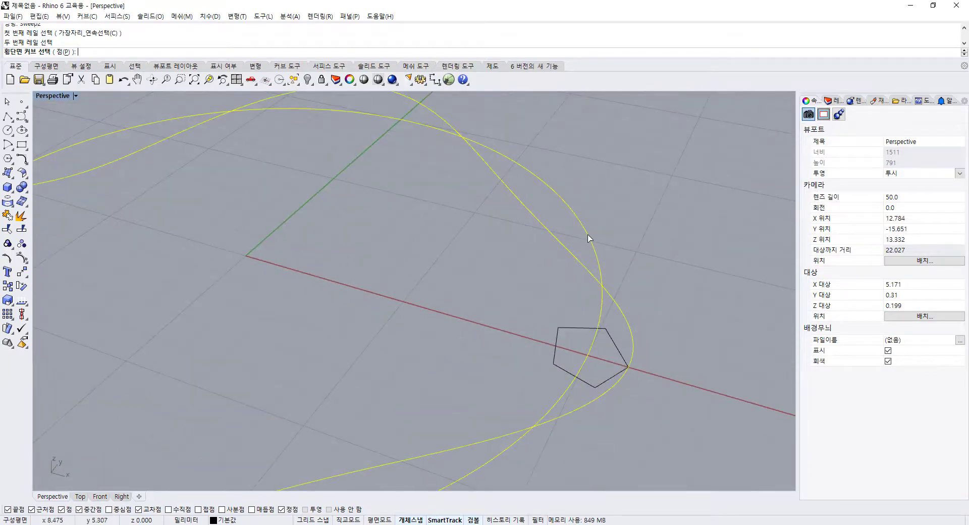
pyautogui.moveTo(588, 238); pyautogui.dragTo(565, 257, button='right')
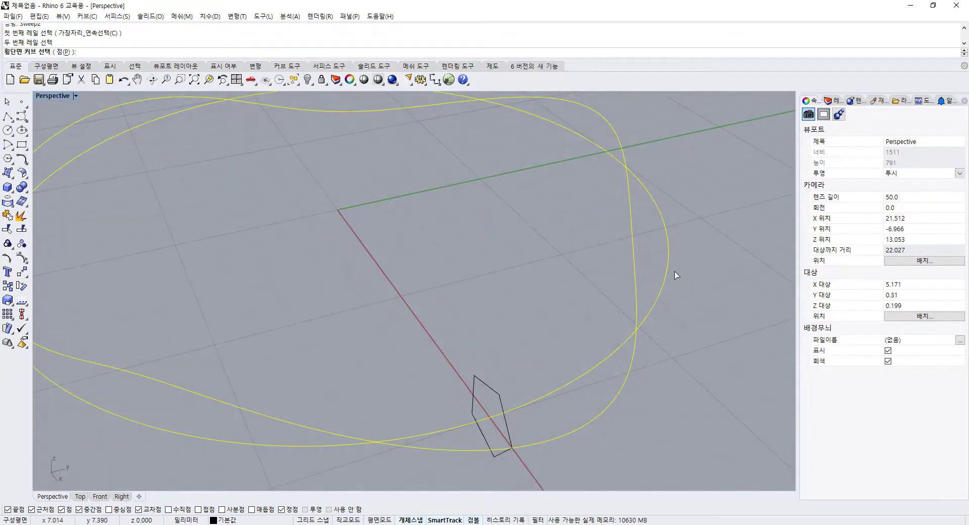
pyautogui.moveTo(548, 399); pyautogui.dragTo(554, 333, button='right')
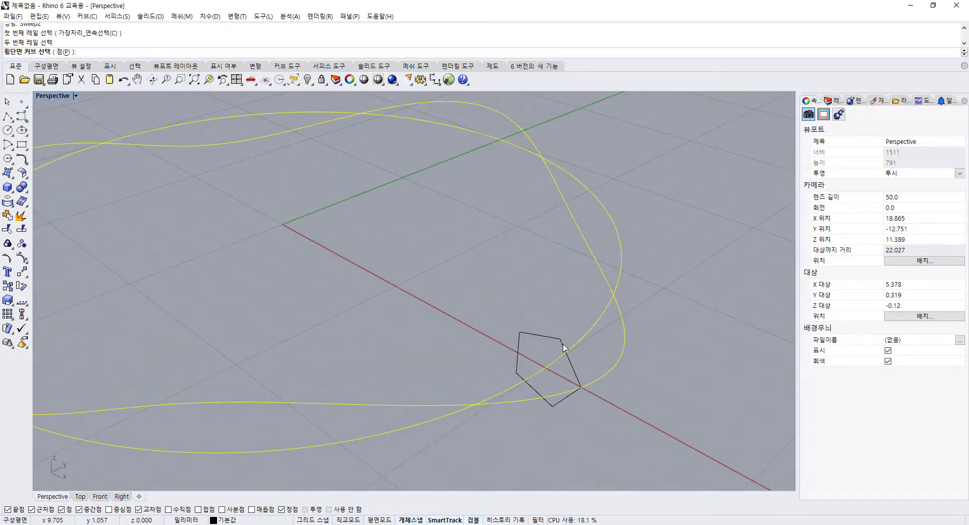
# Step: Create the closed two-rail sweep with the pentagon as cross-section, leaving the cross-section unchanged and maintaining its height
pyautogui.click(564, 348)
pyautogui.press('Return')
pyautogui.press('Return')
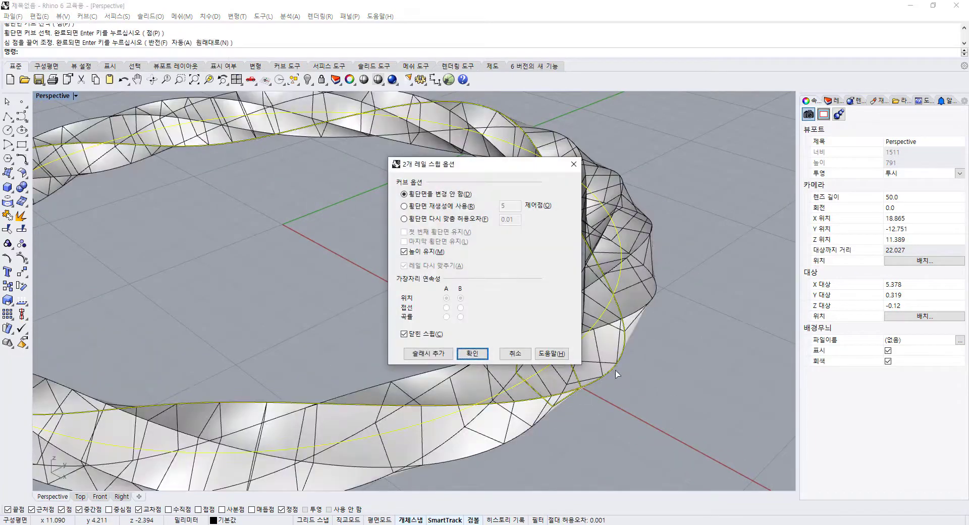
pyautogui.click(472, 353)
# Step: Explode the twisted ring polysurface into separate surfaces
pyautogui.scroll(-5, 550, 342)
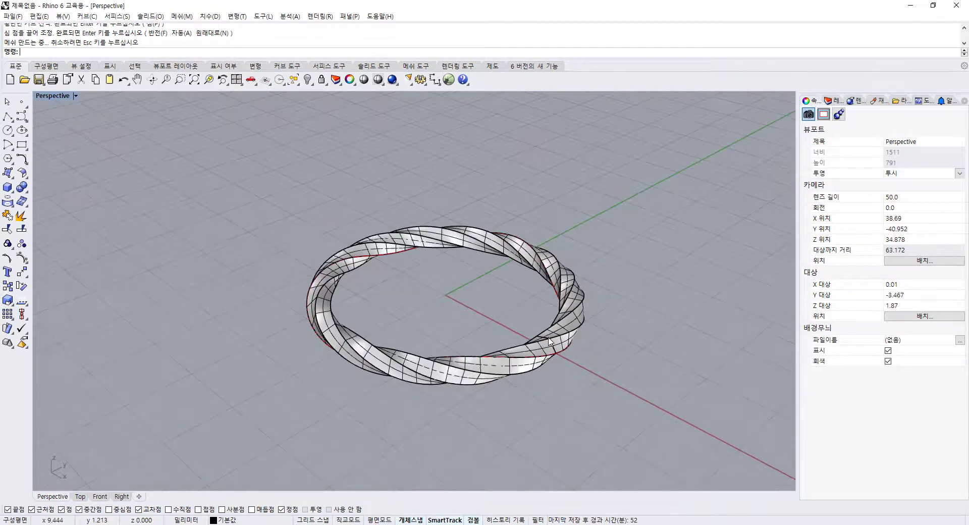
pyautogui.moveTo(550, 342); pyautogui.dragTo(502, 331, button='right')
pyautogui.moveTo(588, 394); pyautogui.dragTo(574, 392, button='right')
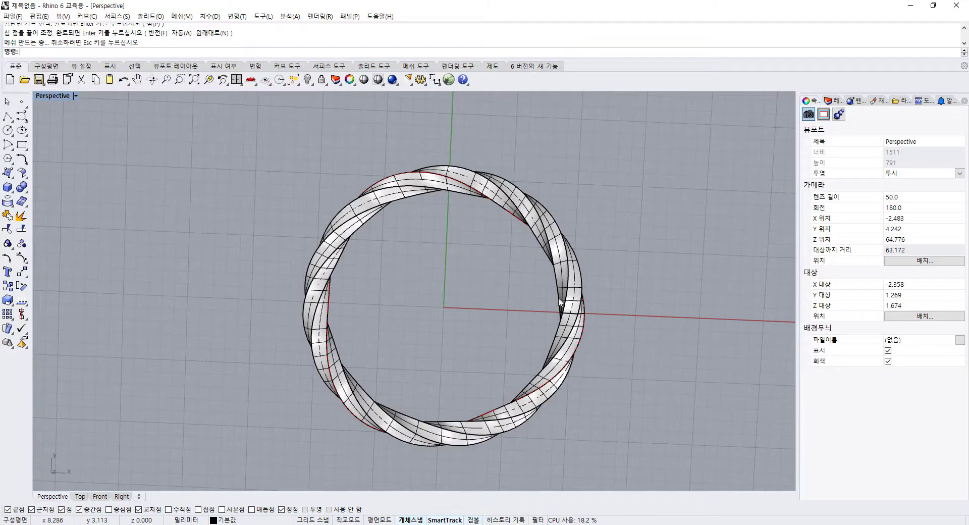
pyautogui.moveTo(542, 361); pyautogui.dragTo(499, 303, button='right')
pyautogui.click(568, 352)
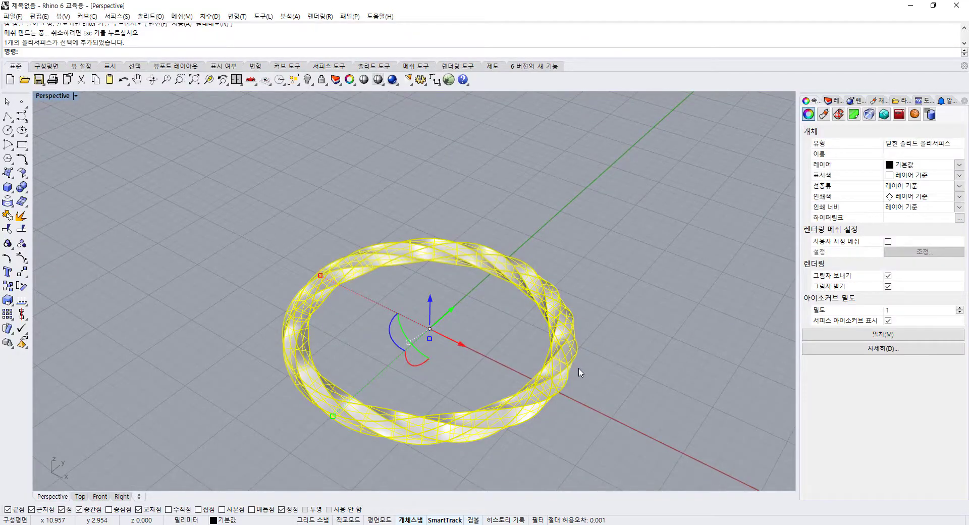
pyautogui.write('Explode')
pyautogui.press('Return')
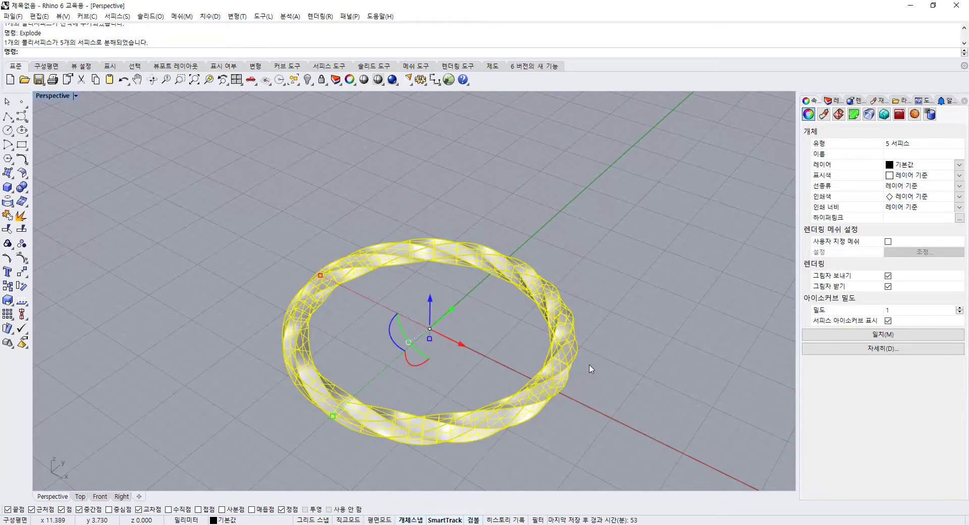
# Step: Set the display colour of one strip surface on the twisted ring to red
pyautogui.click(591, 370)
pyautogui.moveTo(609, 402); pyautogui.dragTo(699, 220, button='right')
pyautogui.click(545, 370)
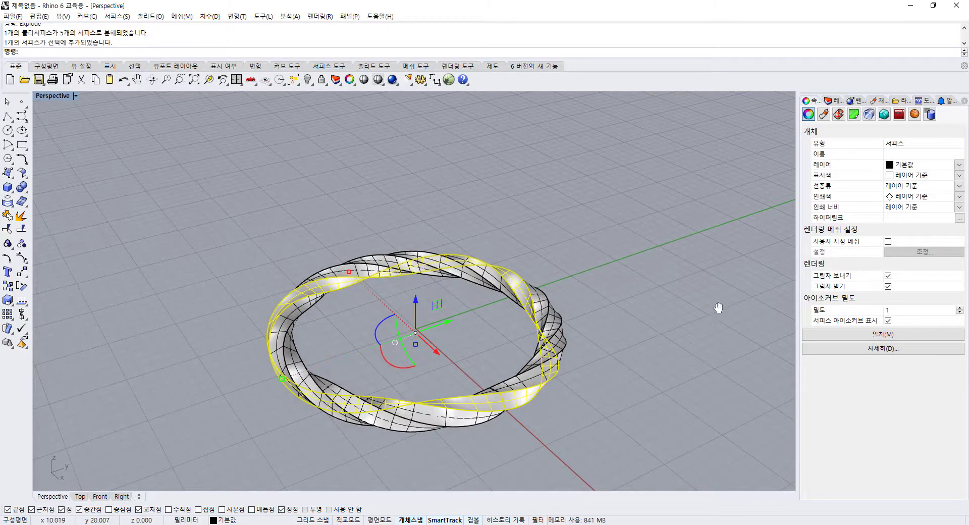
pyautogui.keyDown('shift'); pyautogui.moveTo(718, 307); pyautogui.dragTo(751, 231, button='right'); pyautogui.keyUp('shift')
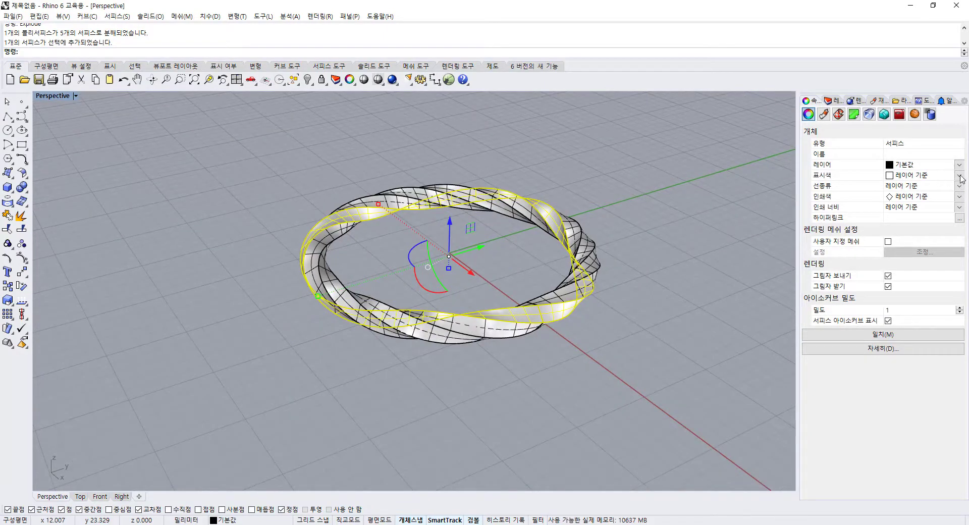
pyautogui.click(961, 177)
pyautogui.click(908, 216)
pyautogui.click(538, 192)
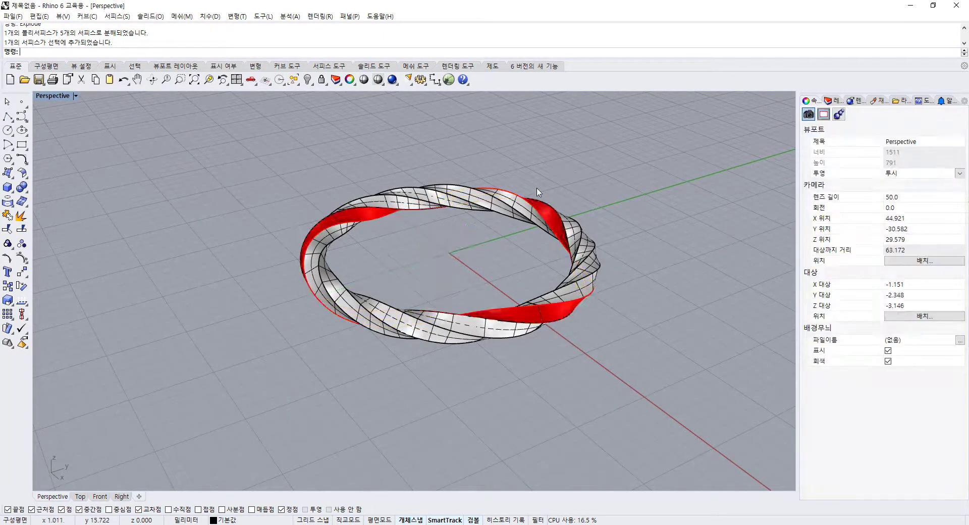
# Step: Examine from the top how the red strip and each of the other strip surfaces wind around the ring
pyautogui.moveTo(503, 178); pyautogui.dragTo(611, 222, button='right')
pyautogui.doubleClick(55, 96)
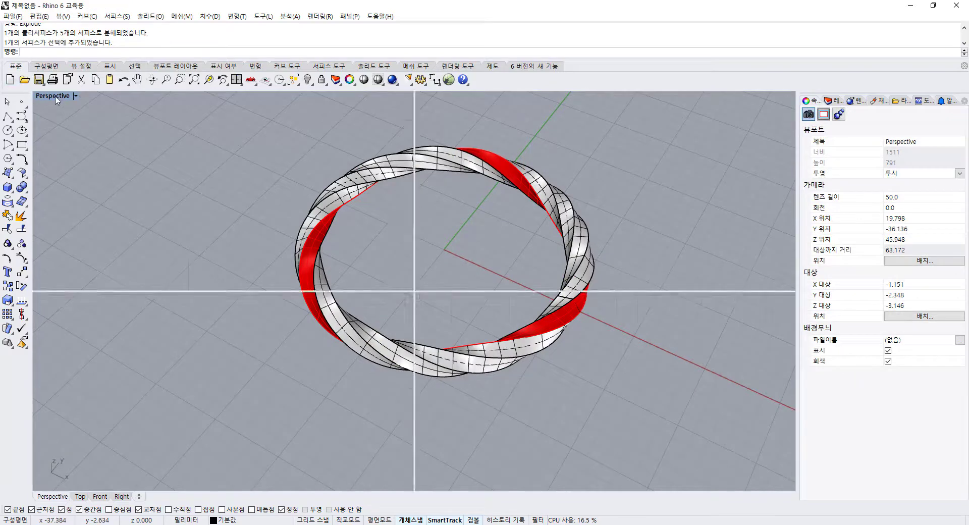
pyautogui.doubleClick(43, 97)
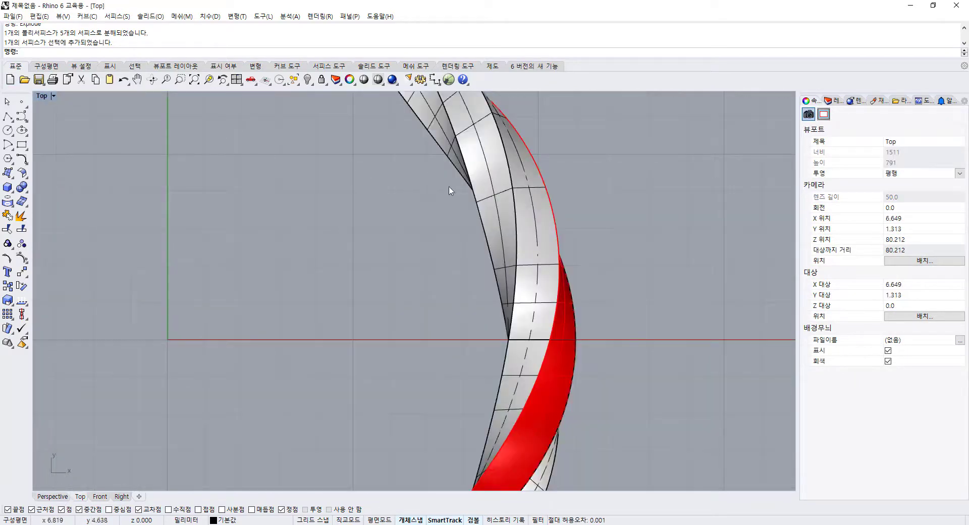
pyautogui.scroll(-6, 451, 190)
pyautogui.scroll(-3, 498, 272)
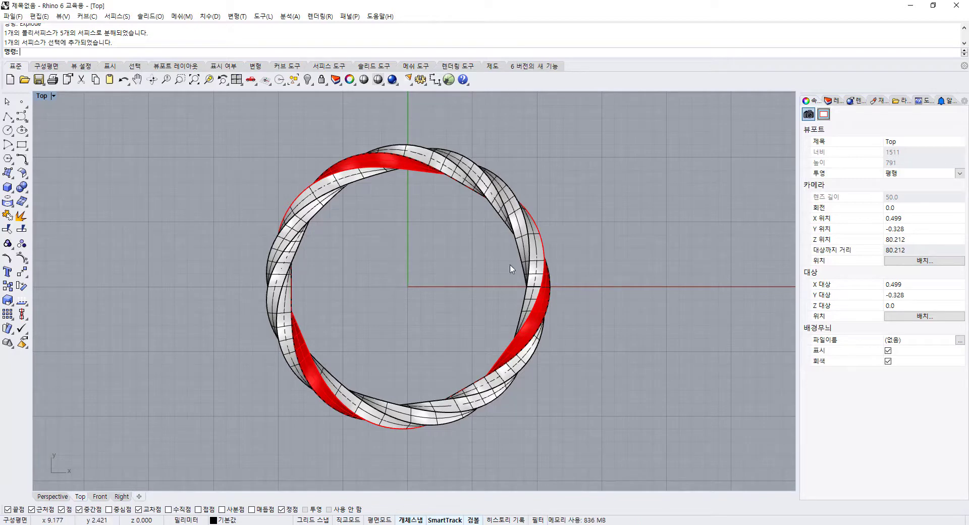
pyautogui.click(534, 264)
pyautogui.click(491, 189)
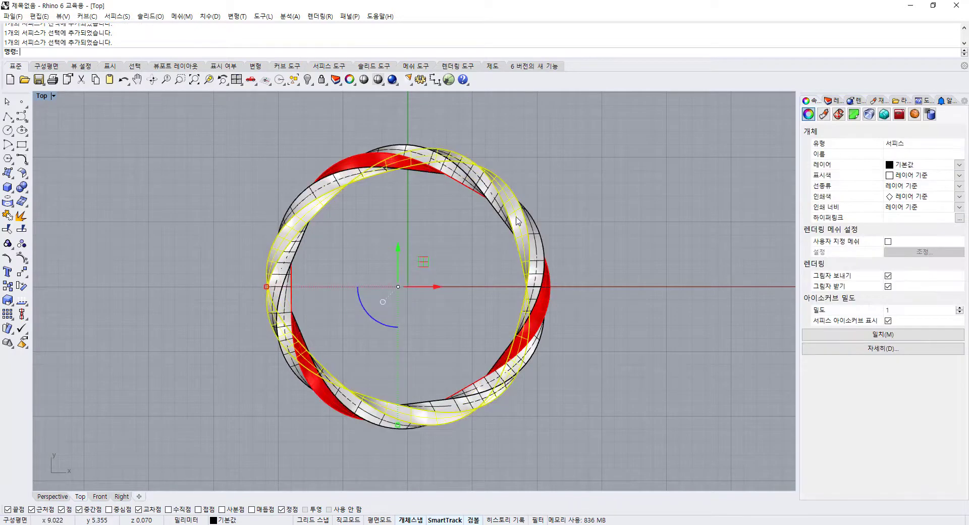
pyautogui.click(445, 169)
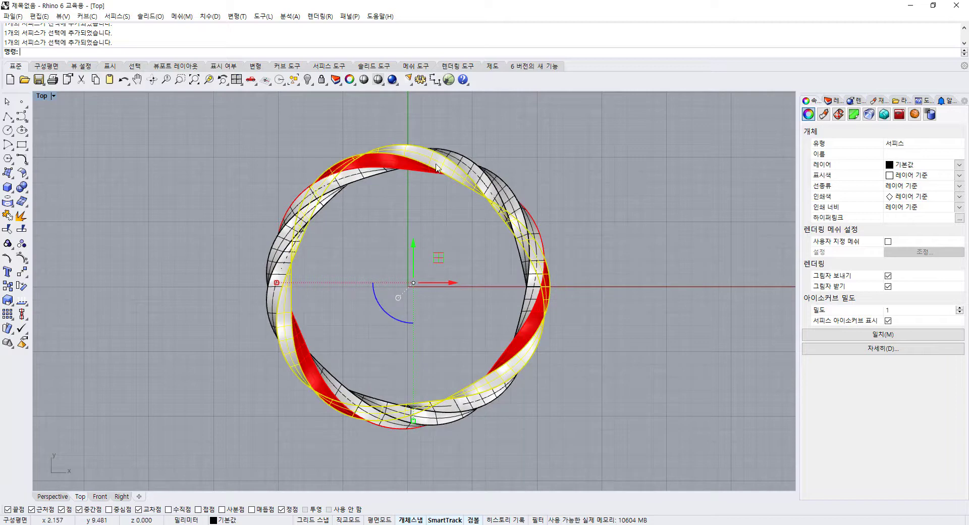
pyautogui.click(559, 218)
pyautogui.click(536, 262)
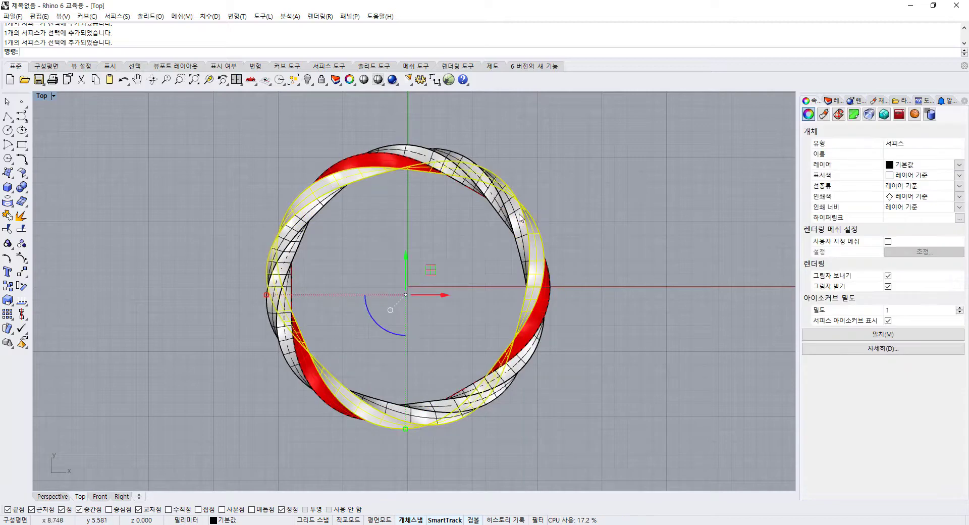
pyautogui.click(482, 183)
pyautogui.click(443, 169)
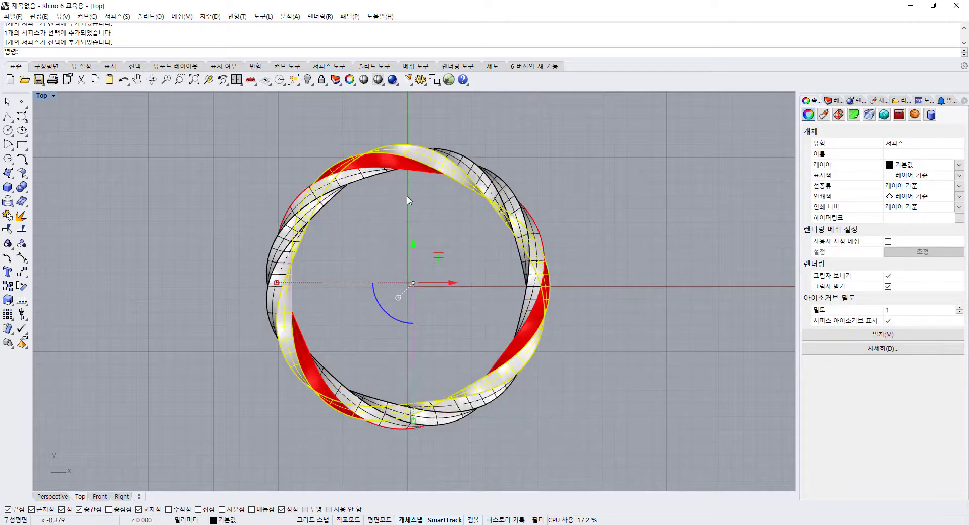
pyautogui.click(711, 229)
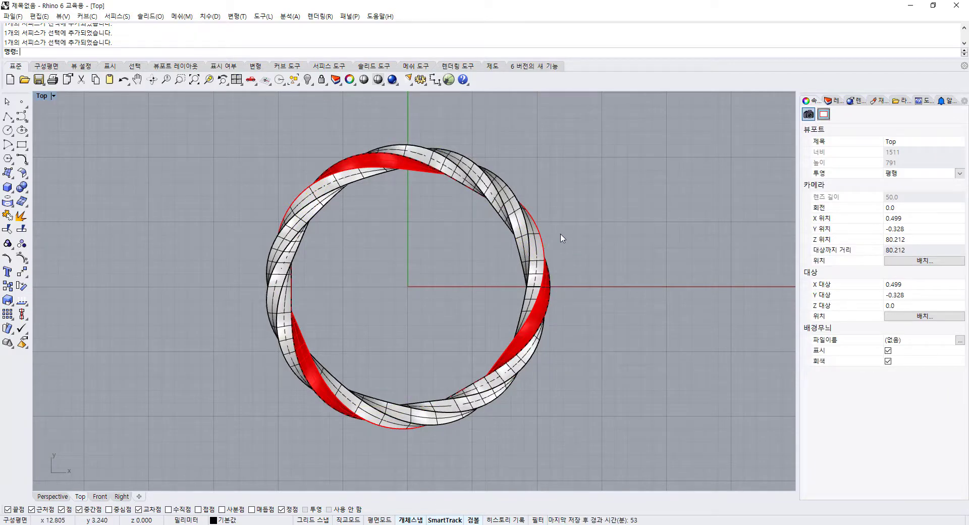
# Step: Delete all strip surfaces of the twisted ring in the perspective view, keeping the circle, the helix curve and the pentagon
pyautogui.doubleClick(44, 98)
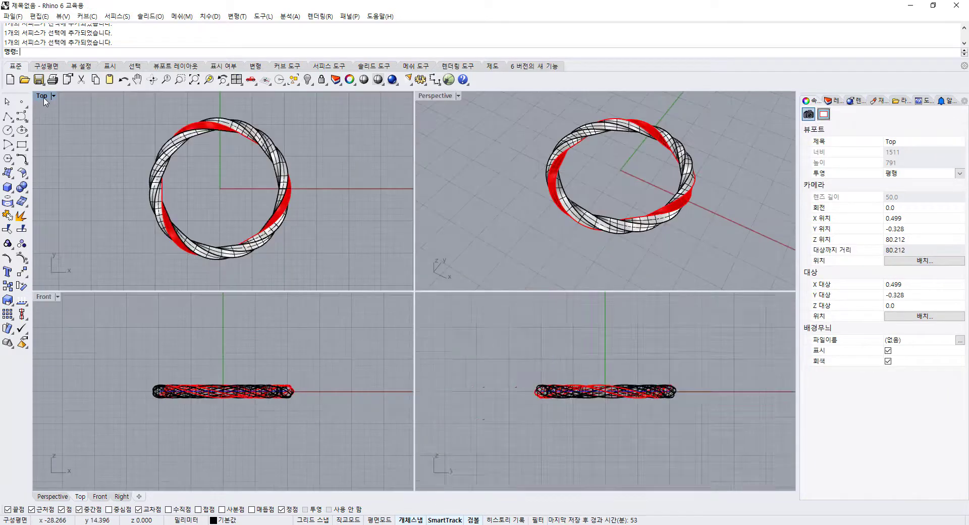
pyautogui.doubleClick(433, 98)
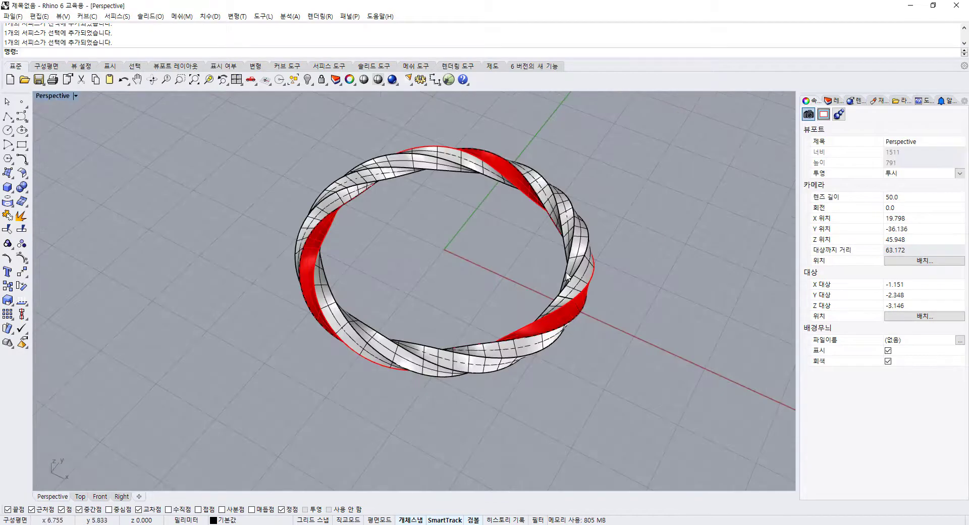
pyautogui.moveTo(570, 314)
pyautogui.mouseDown(button='right')
pyautogui.moveTo(580, 278)
pyautogui.moveTo(574, 299)
pyautogui.mouseUp(button='right')
pyautogui.scroll(6, 580, 283)
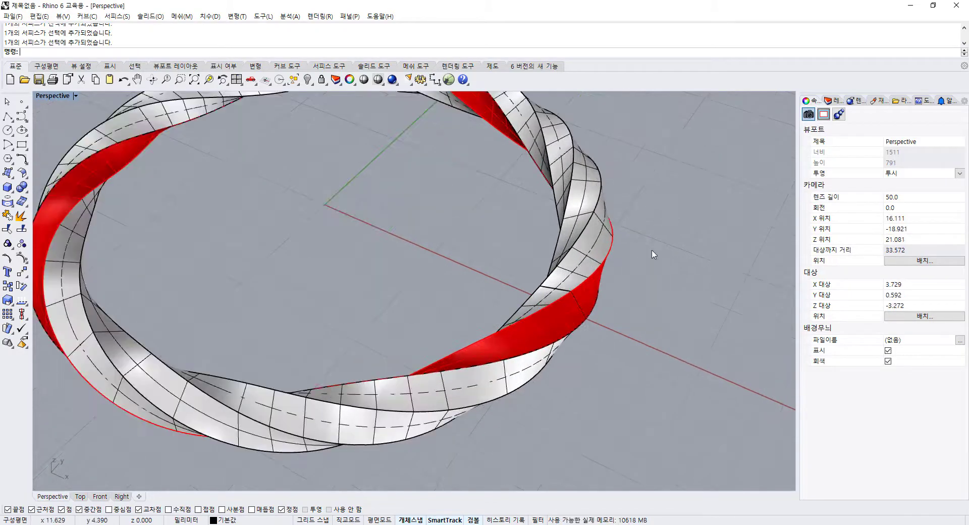
pyautogui.click(600, 248)
pyautogui.press('Delete')
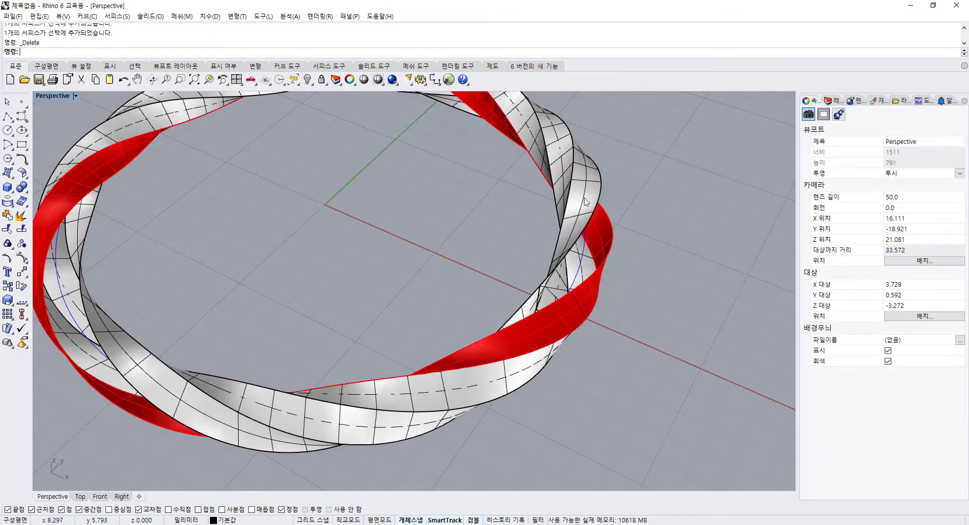
pyautogui.click(575, 255)
pyautogui.press('Delete')
pyautogui.click(597, 243)
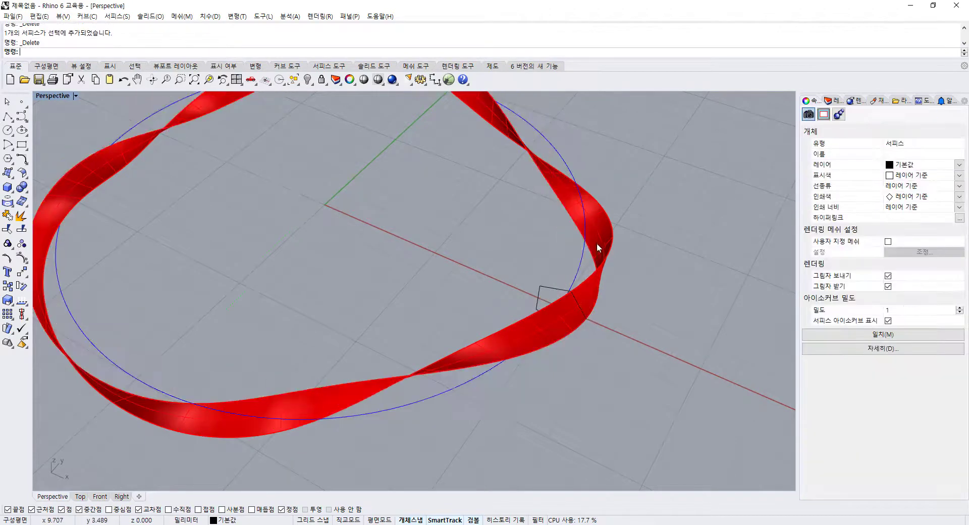
pyautogui.press('Delete')
# Step: Copy the pentagon outward along the red X axis so the duplicate lies outside both rail curves
pyautogui.scroll(-6, 613, 265)
pyautogui.scroll(5, 500, 325)
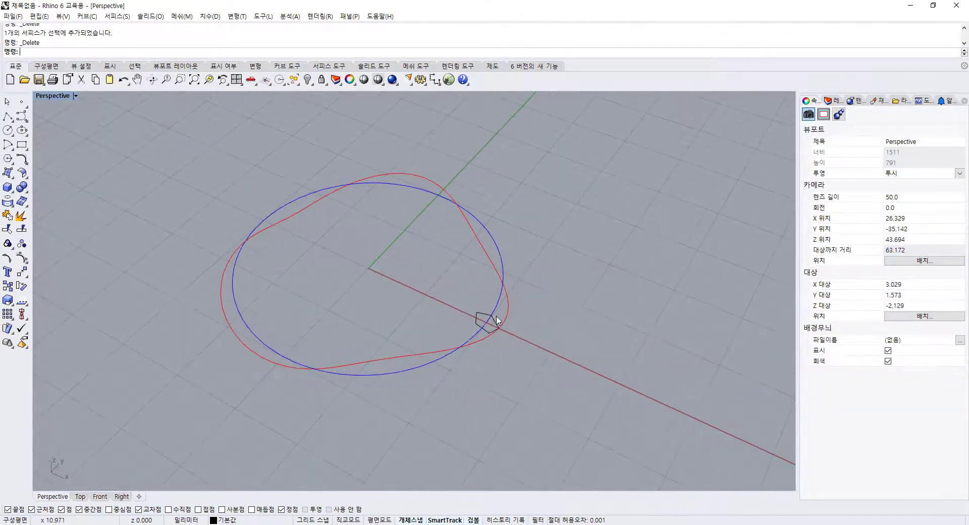
pyautogui.click(522, 329)
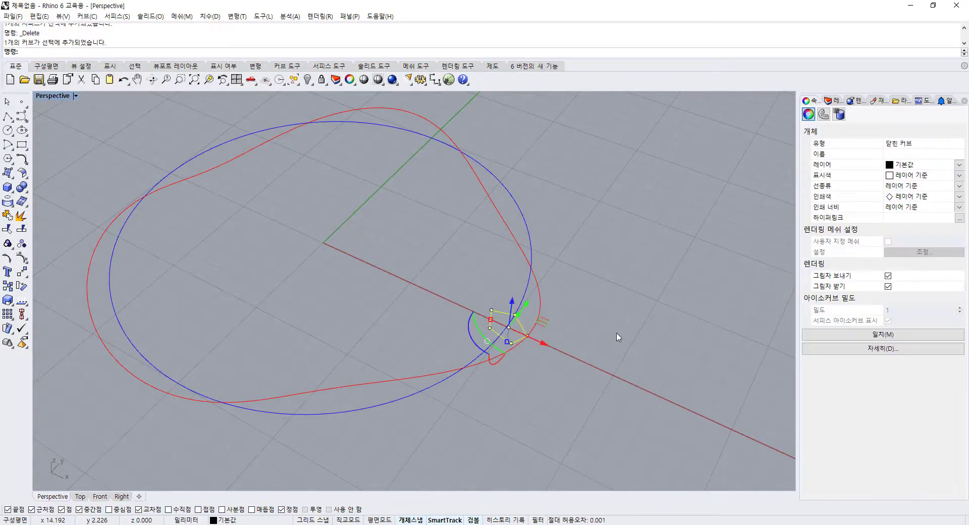
pyautogui.moveTo(537, 345); pyautogui.dragTo(643, 401)
pyautogui.click(661, 346)
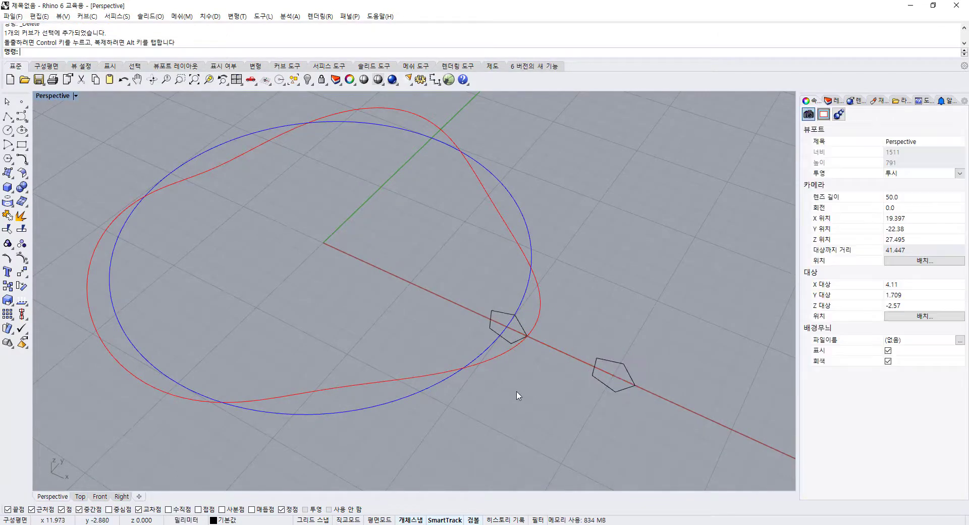
# Step: Move the copied pentagon slightly back along the X axis towards the rail curves
pyautogui.moveTo(517, 394); pyautogui.dragTo(551, 373, button='right')
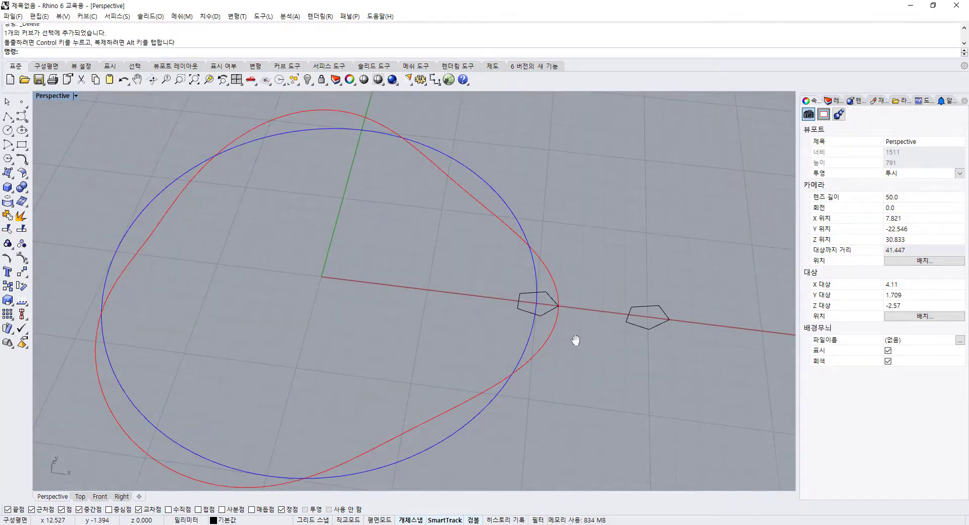
pyautogui.keyDown('shift'); pyautogui.moveTo(575, 340); pyautogui.dragTo(540, 334, button='right'); pyautogui.keyUp('shift')
pyautogui.click(611, 317)
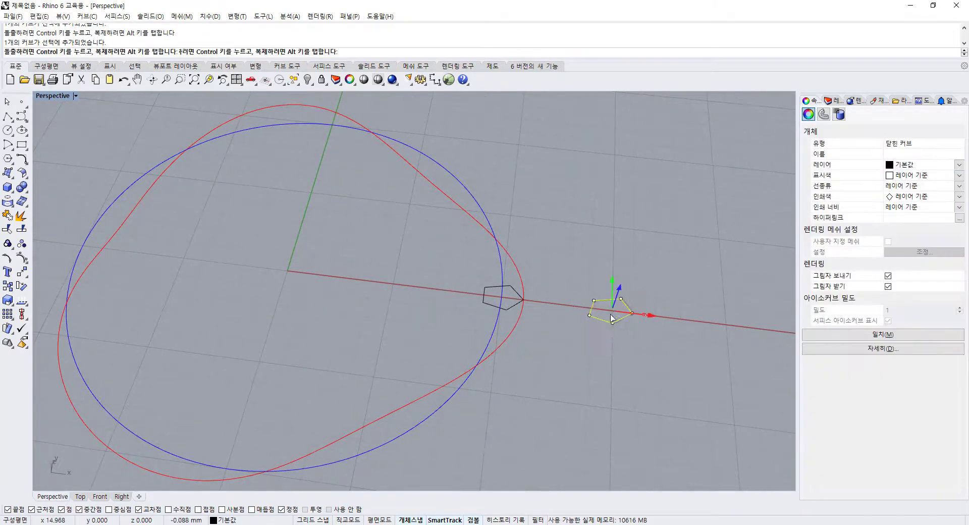
pyautogui.moveTo(610, 315); pyautogui.dragTo(632, 317)
pyautogui.click(647, 337)
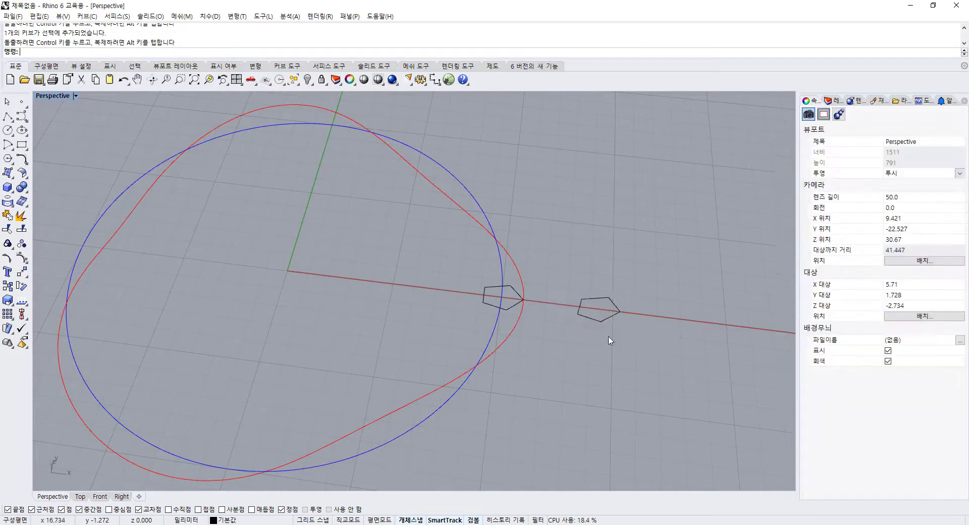
# Step: Start a two-rail Sweep with the blue circle as first rail and the red helix curve as second rail
pyautogui.moveTo(608, 343); pyautogui.dragTo(567, 320, button='right')
pyautogui.keyDown('shift'); pyautogui.moveTo(553, 275); pyautogui.dragTo(597, 327, button='right'); pyautogui.keyUp('shift')
pyautogui.scroll(-4, 579, 281)
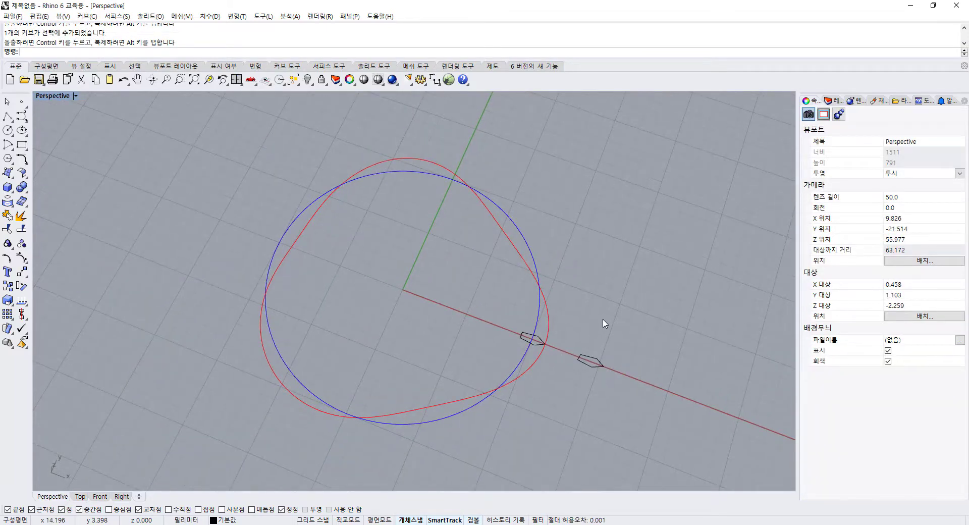
pyautogui.write('eep2')
pyautogui.press('Return')
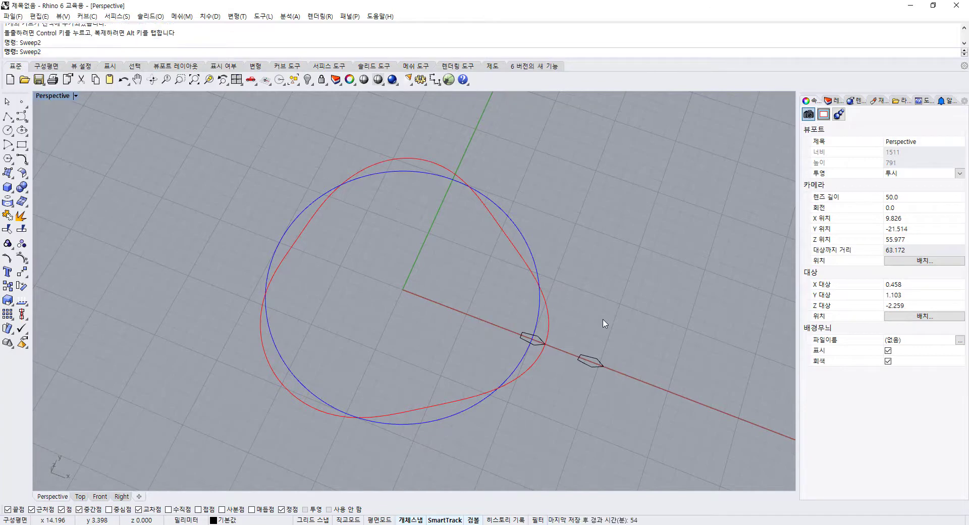
pyautogui.click(538, 327)
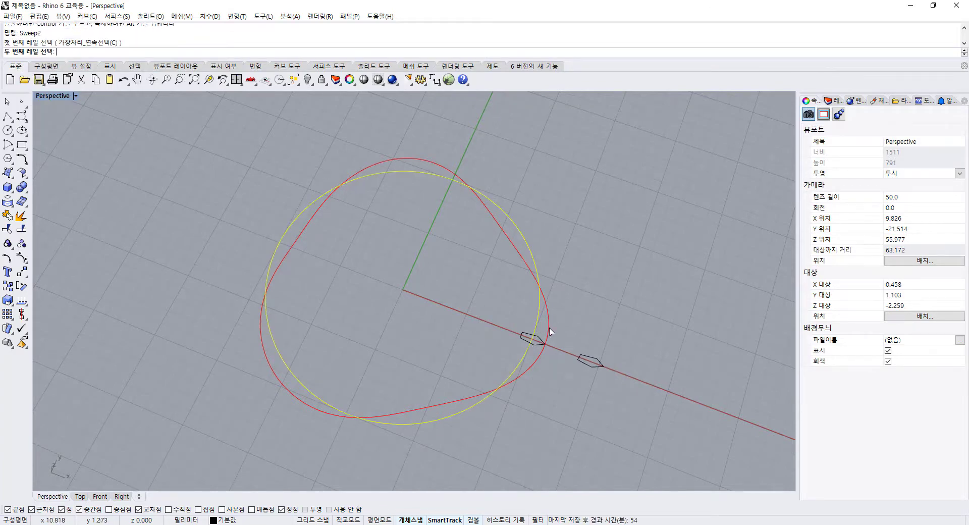
pyautogui.click(548, 331)
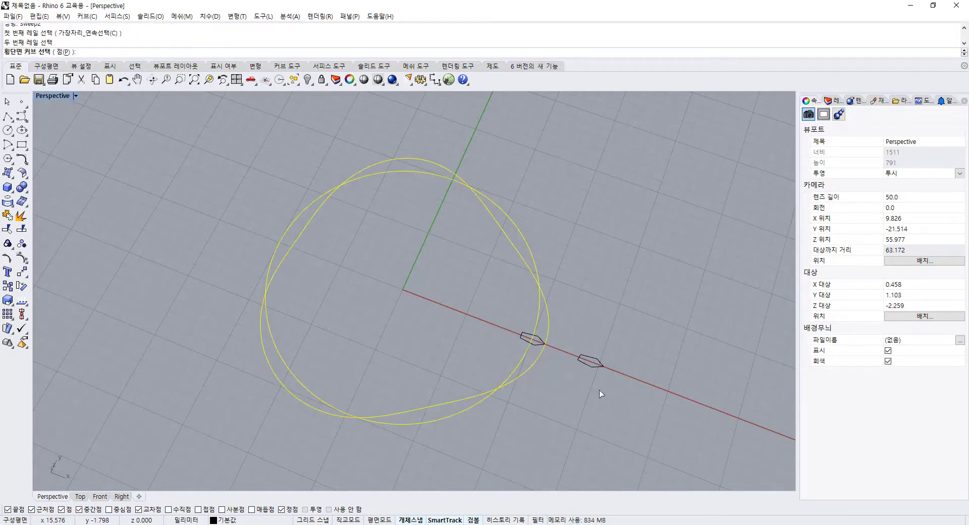
# Step: Create the closed two-rail sweep from the outer pentagon, leaving the cross-section unchanged and maintaining its height
pyautogui.click(597, 361)
pyautogui.press('Return')
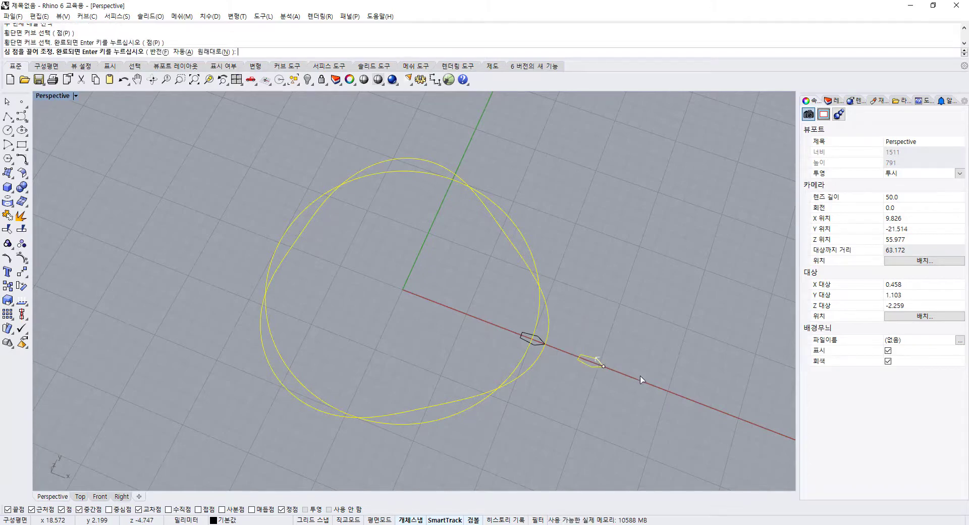
pyautogui.moveTo(657, 379); pyautogui.dragTo(646, 337, button='right')
pyautogui.press('Return')
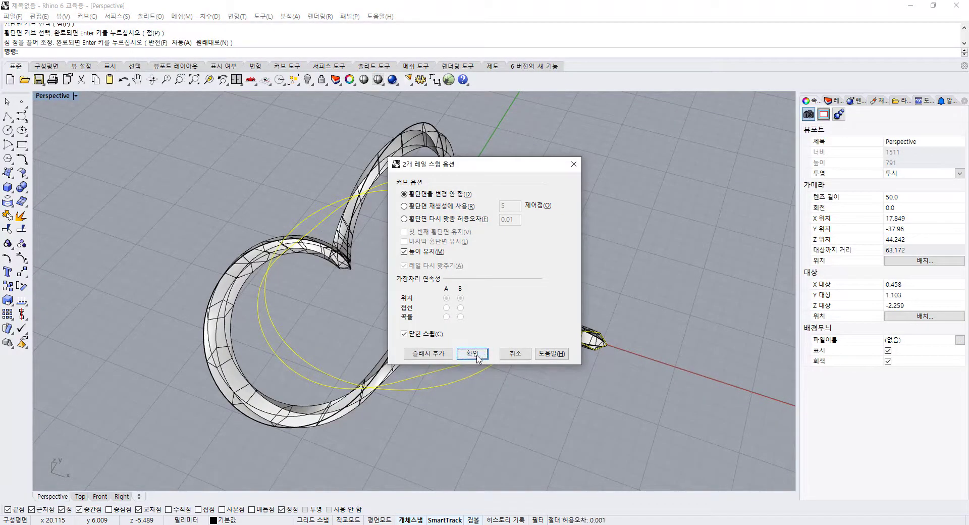
pyautogui.click(472, 353)
# Step: Explode the new three-lobed sweep polysurface into separate surfaces in the Top view
pyautogui.moveTo(547, 288); pyautogui.dragTo(188, 174, button='right')
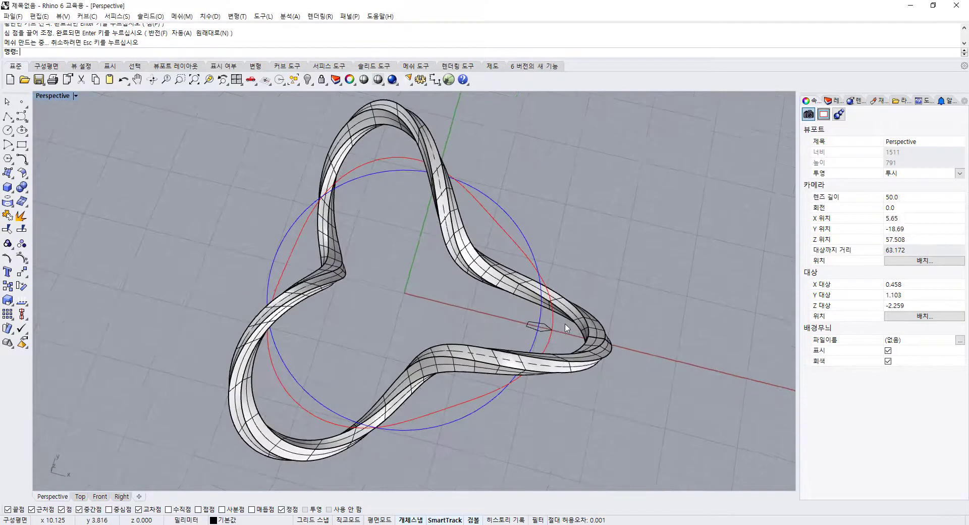
pyautogui.doubleClick(58, 97)
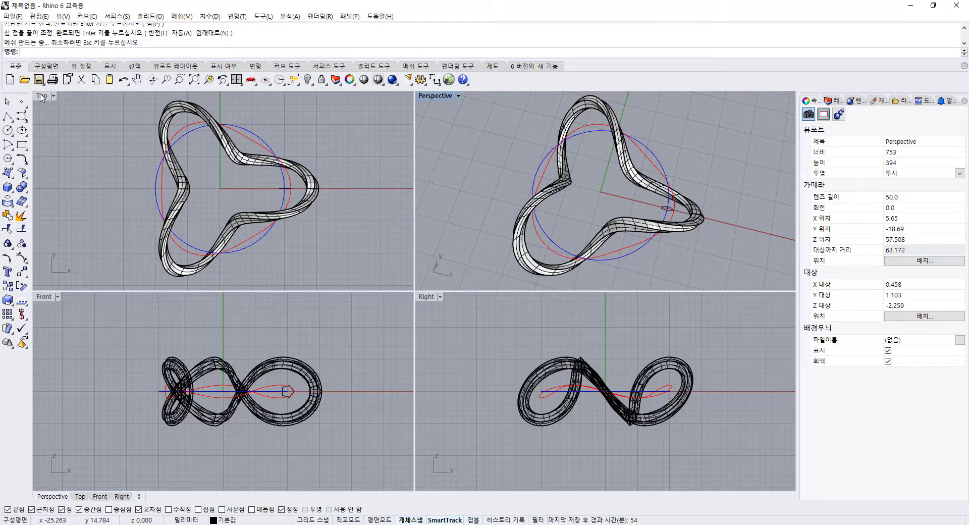
pyautogui.doubleClick(39, 96)
pyautogui.moveTo(580, 339); pyautogui.dragTo(618, 350, button='right')
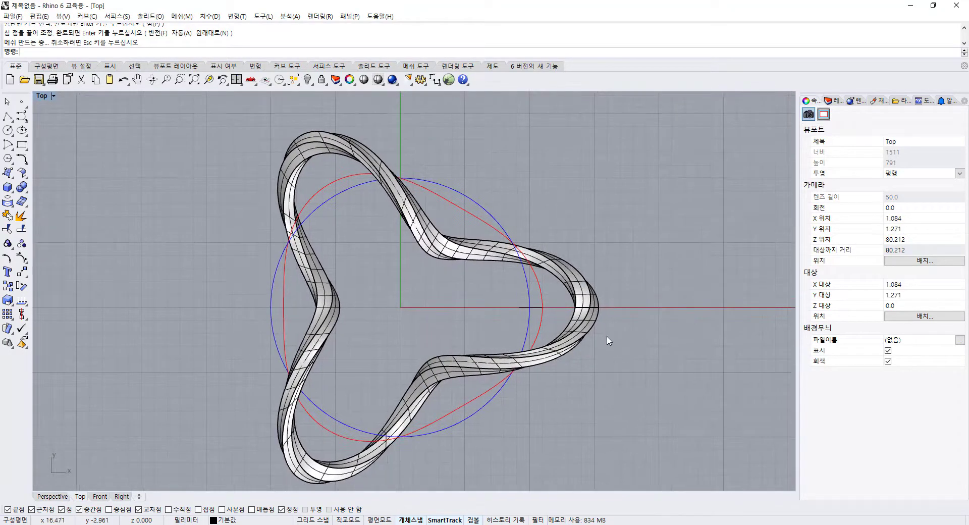
pyautogui.click(516, 362)
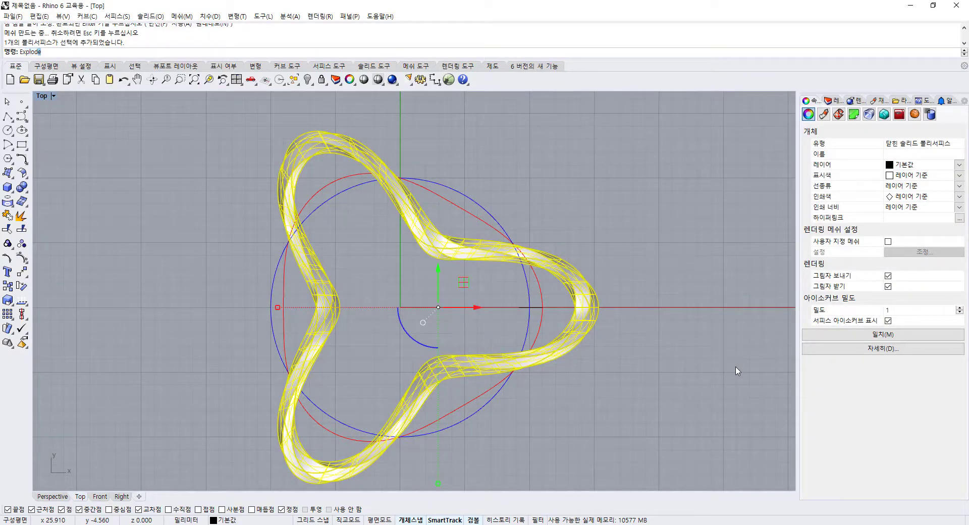
pyautogui.press('Return')
pyautogui.press('Escape')
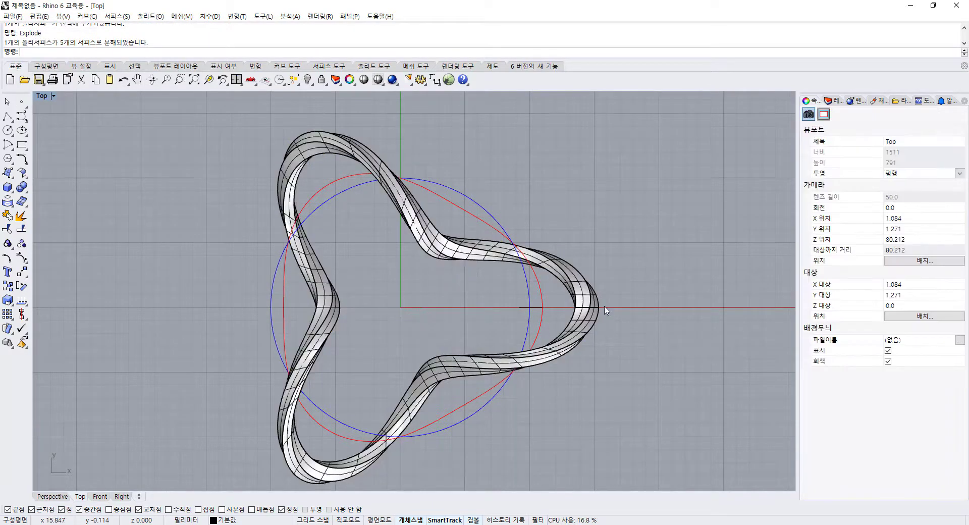
# Step: Set the display colour of the two outermost strips at the ring's tip on the X axis to red
pyautogui.click(604, 307)
pyautogui.keyDown('shift'); pyautogui.click(594, 309); pyautogui.keyUp('shift')
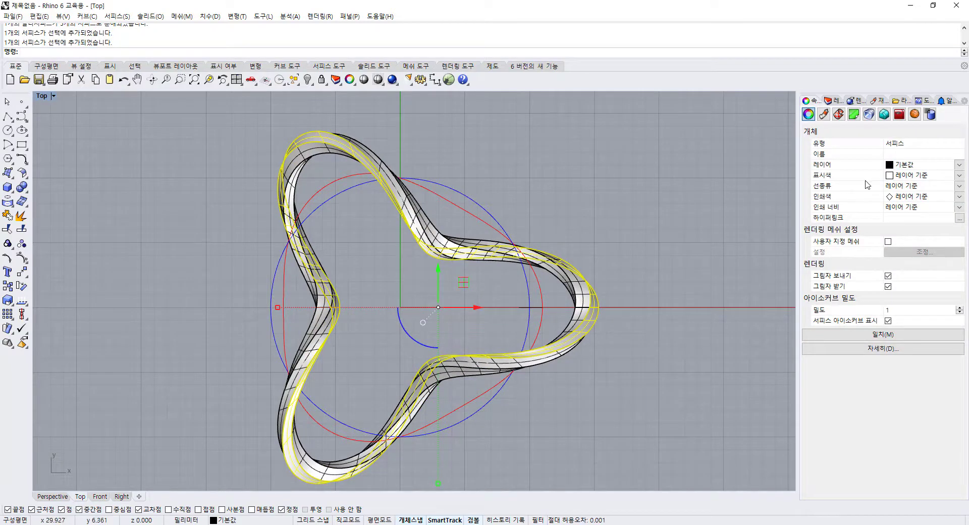
pyautogui.click(959, 176)
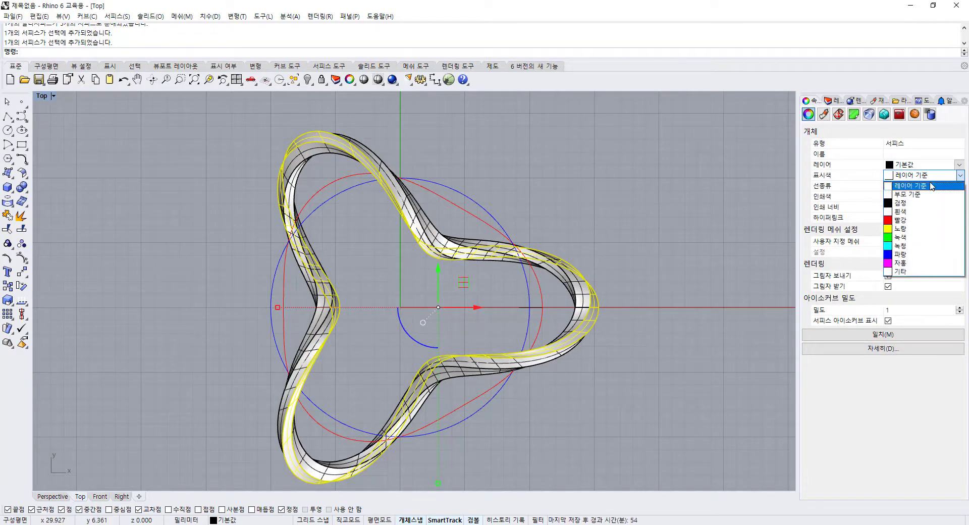
pyautogui.click(901, 221)
pyautogui.click(667, 305)
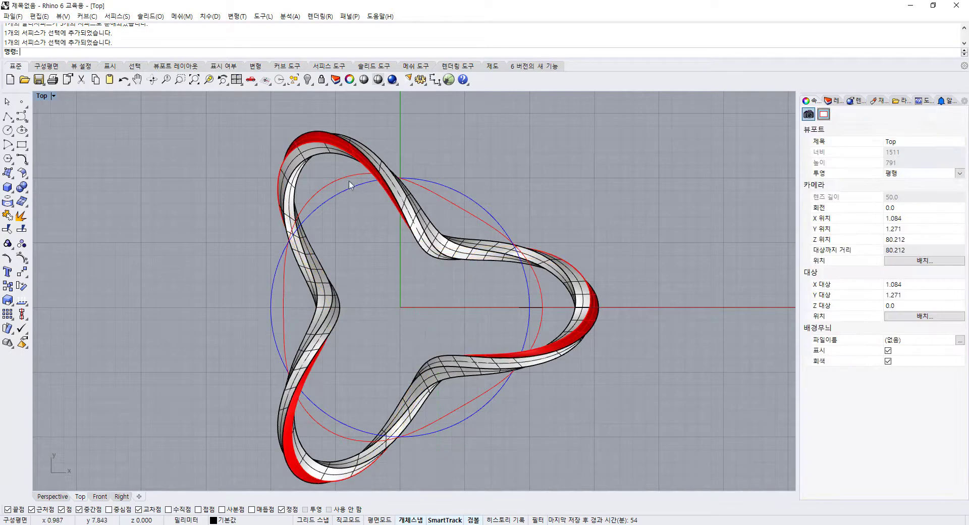
# Step: Delete the five exploded sweep surfaces together with the outer pentagon in the Perspective view, keeping the rail curves and the original pentagon
pyautogui.doubleClick(45, 95)
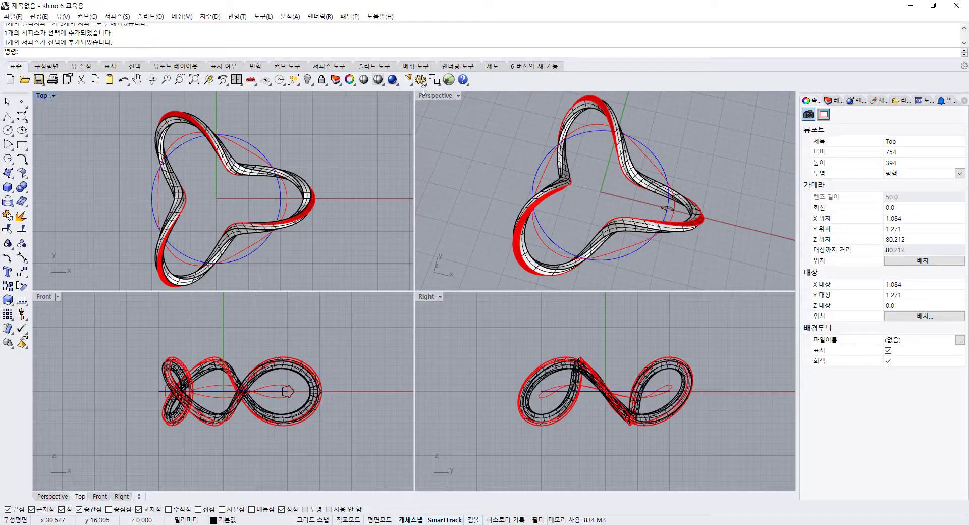
pyautogui.doubleClick(442, 98)
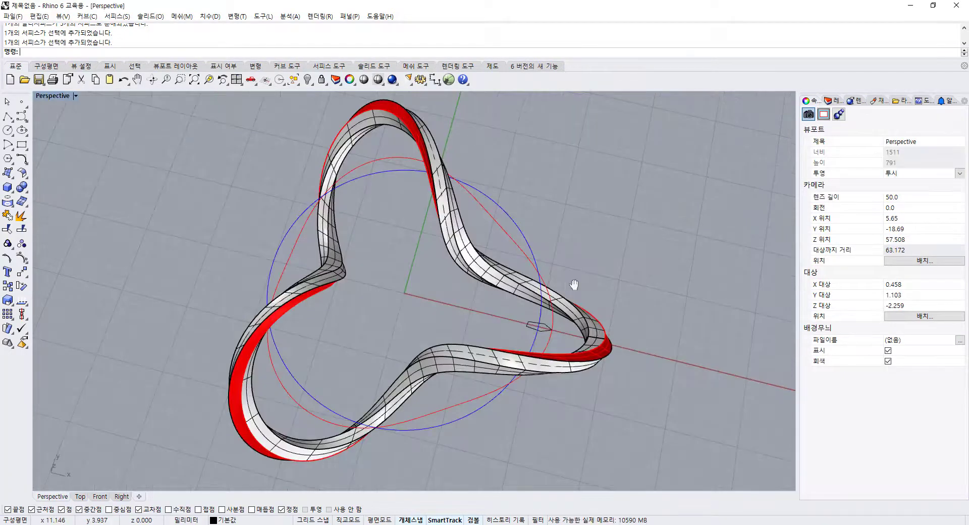
pyautogui.moveTo(577, 281); pyautogui.dragTo(639, 307, button='right')
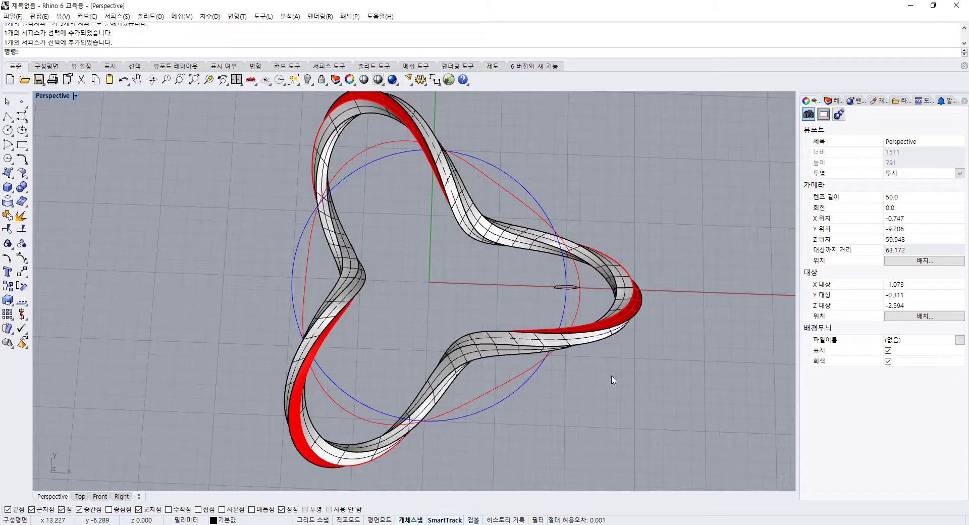
pyautogui.moveTo(612, 377); pyautogui.dragTo(616, 343, button='right')
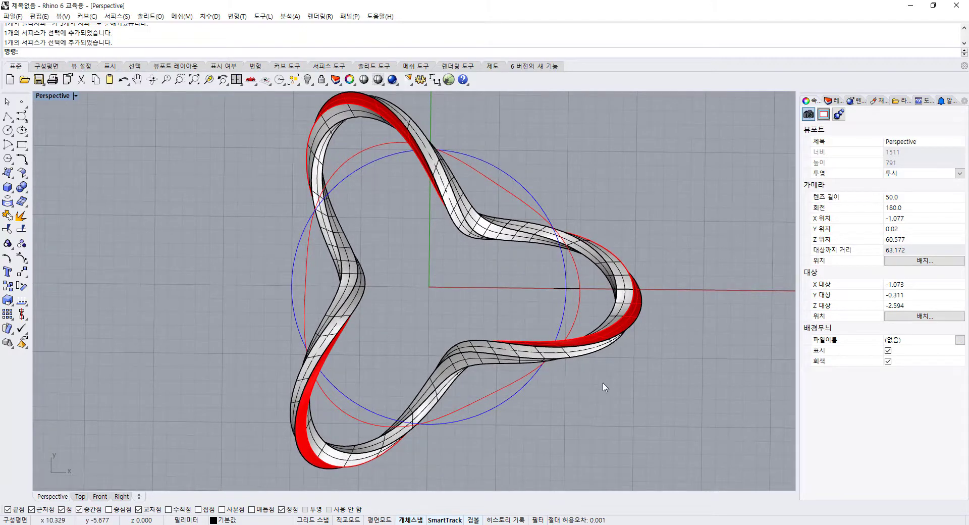
pyautogui.moveTo(604, 389); pyautogui.dragTo(677, 299, button='right')
pyautogui.moveTo(679, 284); pyautogui.dragTo(597, 318)
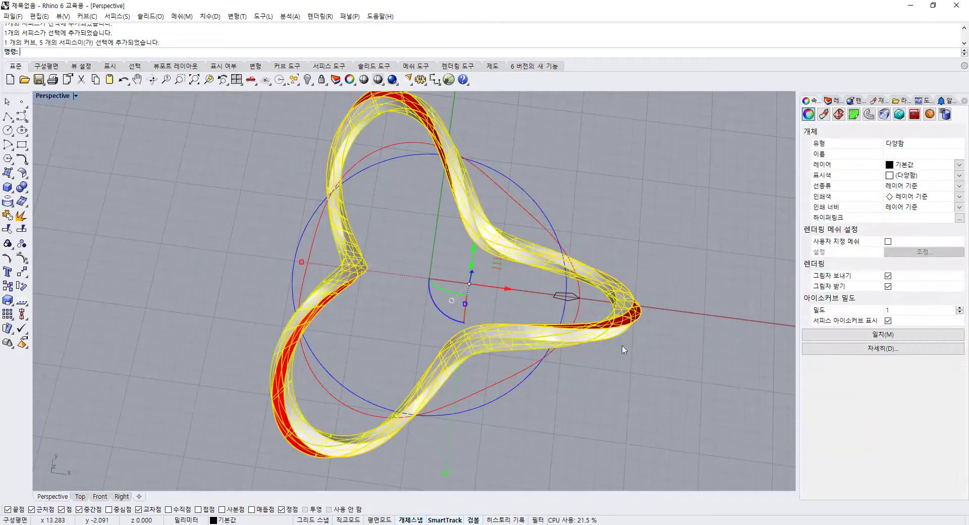
pyautogui.press('Delete')
pyautogui.moveTo(691, 301); pyautogui.dragTo(574, 318, button='right')
pyautogui.moveTo(644, 331); pyautogui.dragTo(607, 313, button='right')
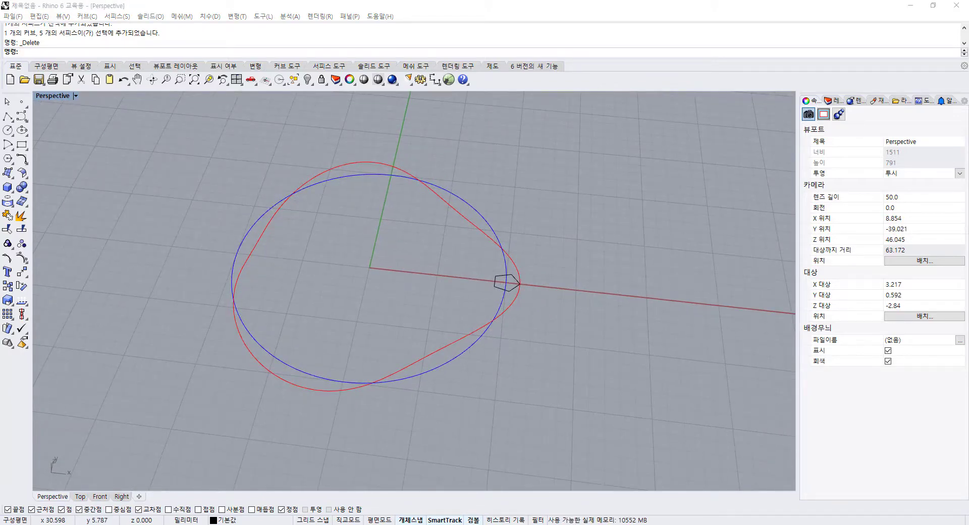
# Step: Open Grasshopper and arrange its window beside the Perspective view so that both rail curves and the pentagon stay in sight
pyautogui.click(682, 220)
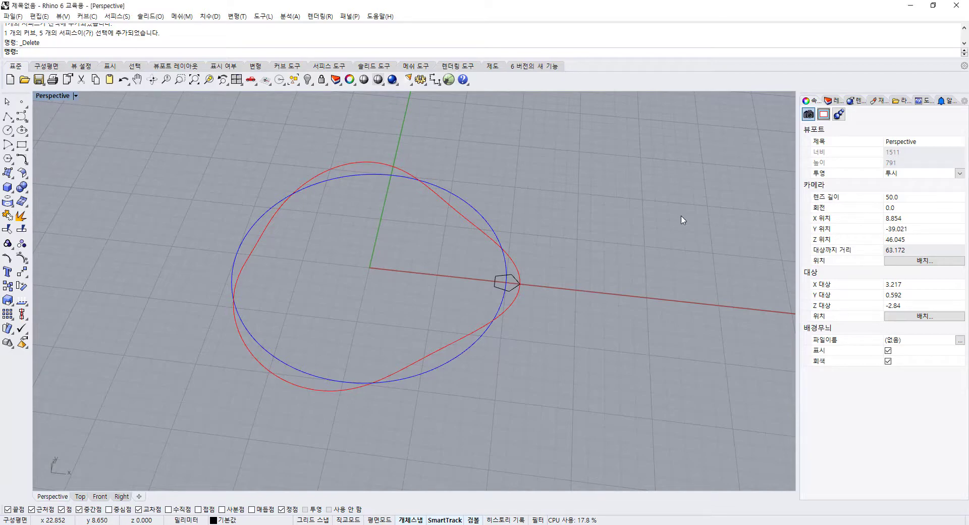
pyautogui.write('Grasshopper')
pyautogui.press('Return')
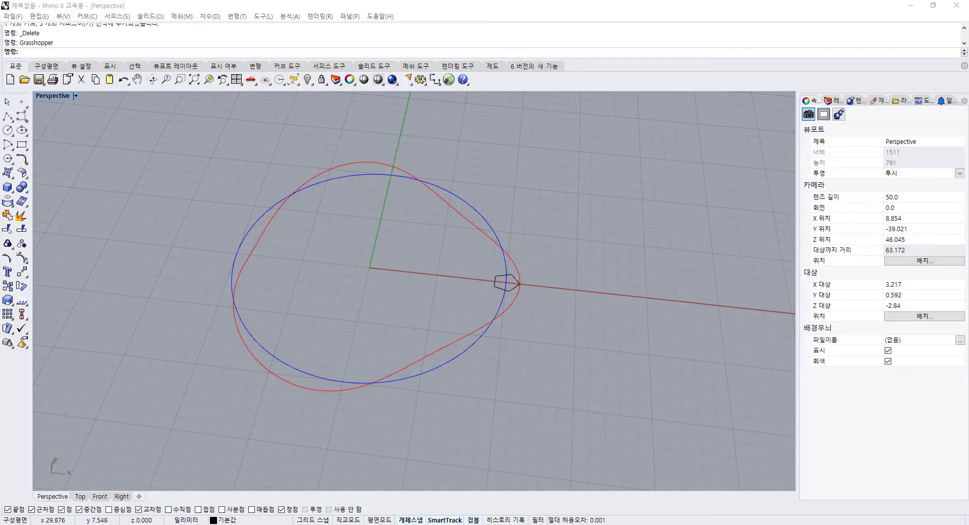
pyautogui.moveTo(968, 66); pyautogui.dragTo(409, 50)
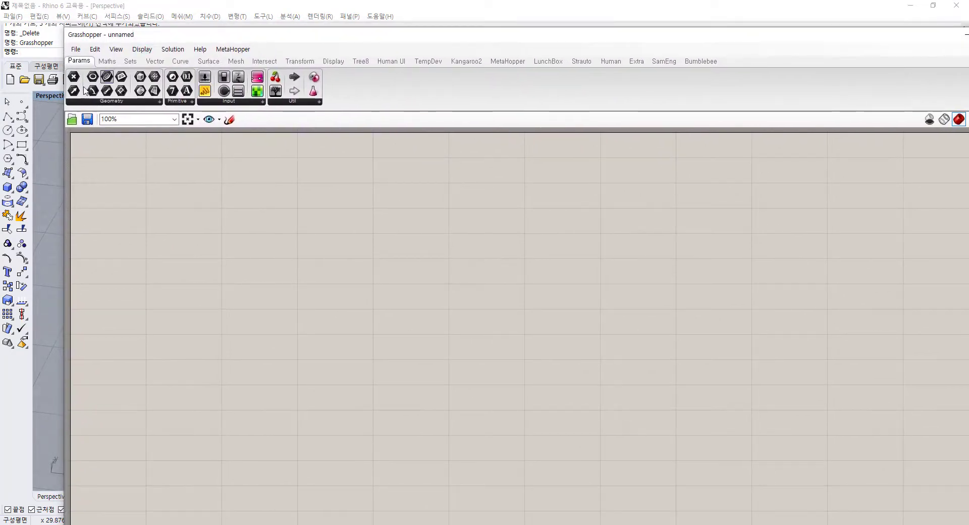
pyautogui.moveTo(65, 127); pyautogui.dragTo(476, 147)
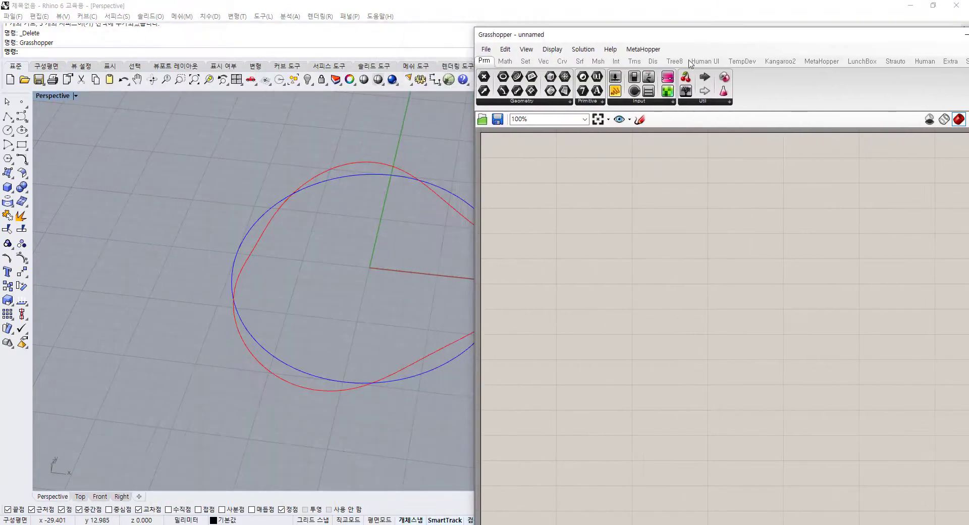
pyautogui.moveTo(784, 37); pyautogui.dragTo(727, 11)
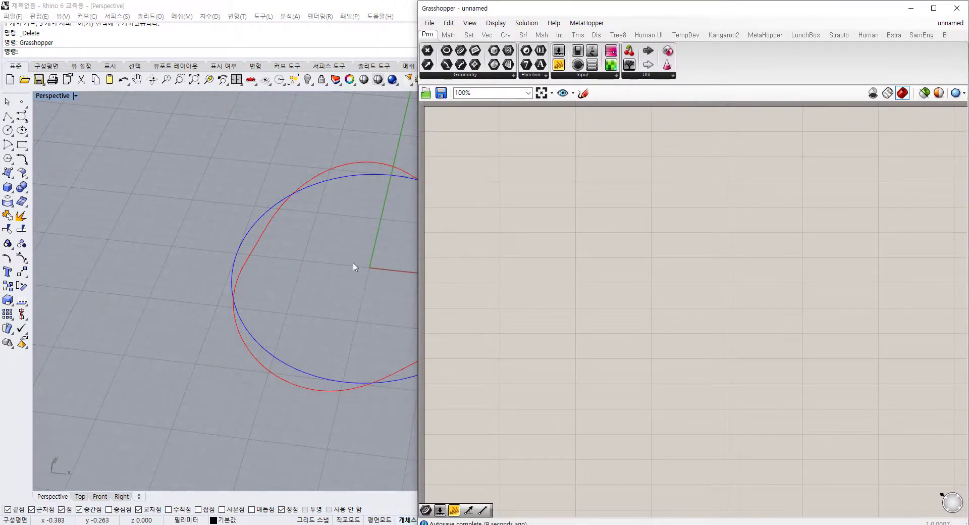
pyautogui.keyDown('shift'); pyautogui.moveTo(353, 268); pyautogui.dragTo(221, 244, button='right'); pyautogui.keyUp('shift')
pyautogui.scroll(-3, 262, 257)
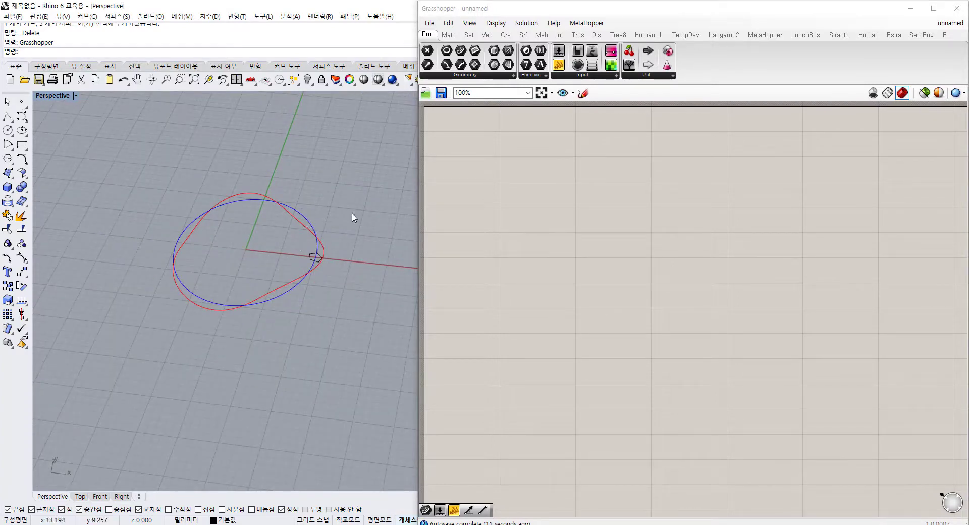
pyautogui.scroll(5, 232, 300)
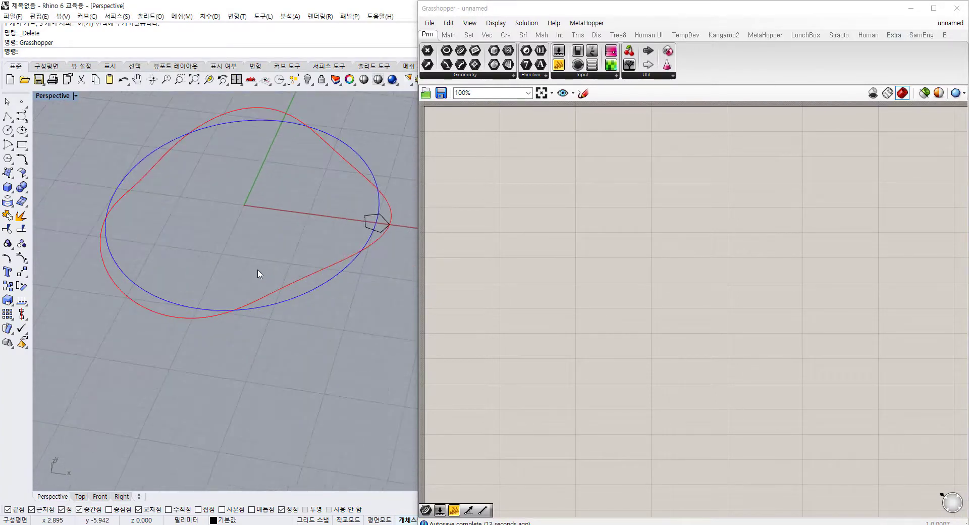
# Step: Add a Sweep2 component to the Grasshopper canvas, leaving free space in front of its inputs
pyautogui.doubleClick(606, 223)
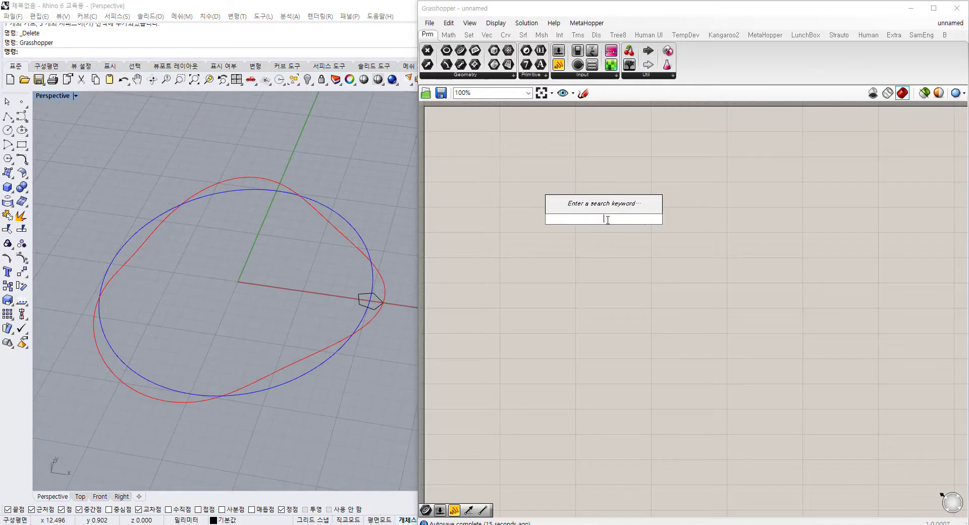
pyautogui.write('sweep2')
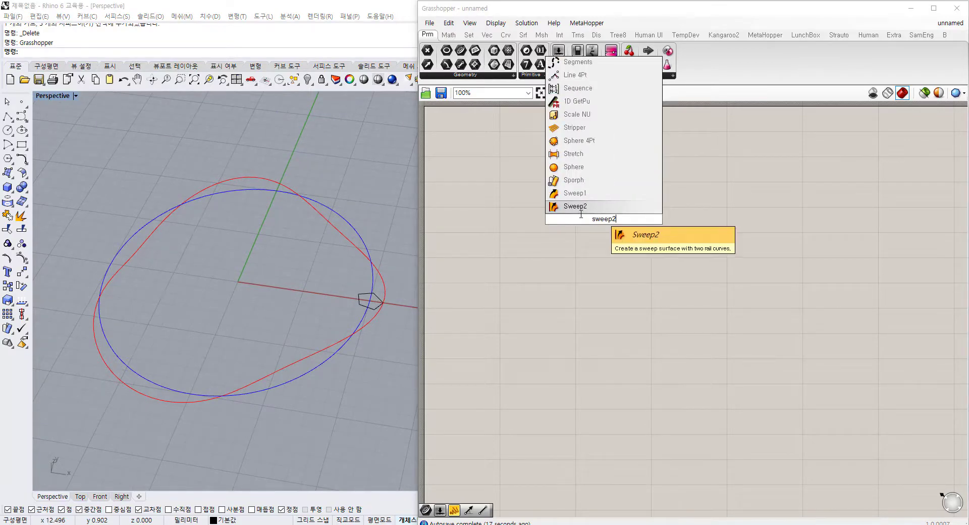
pyautogui.press('Return')
pyautogui.scroll(4, 625, 234)
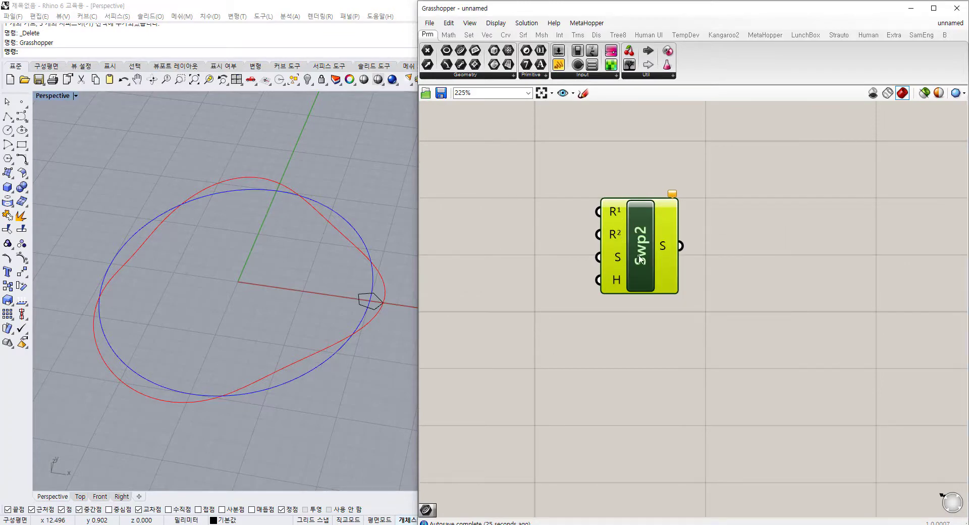
pyautogui.moveTo(640, 259); pyautogui.dragTo(709, 238)
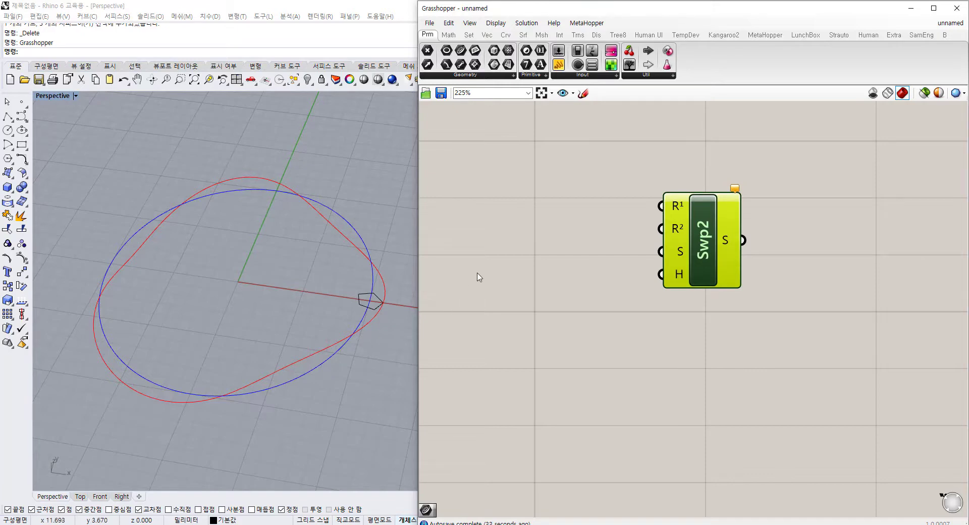
pyautogui.moveTo(717, 263); pyautogui.dragTo(830, 264)
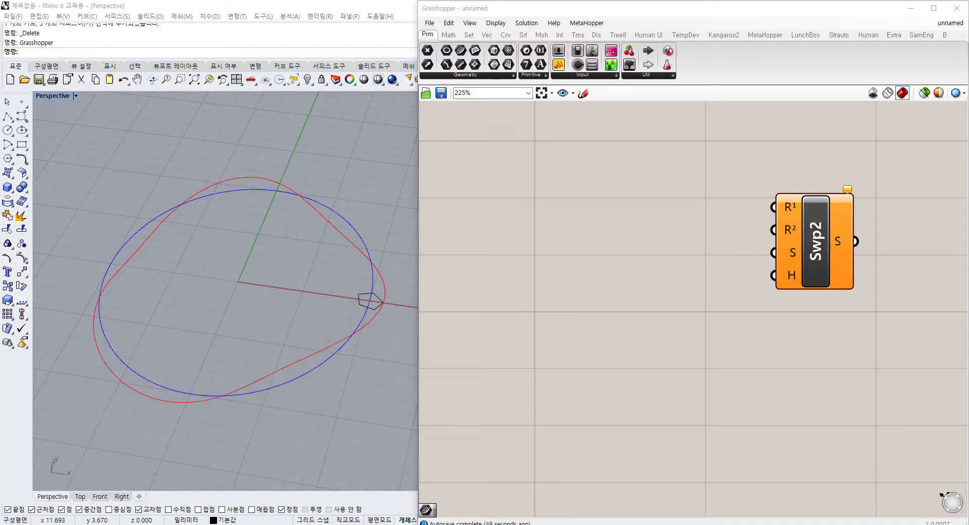
# Step: Switch to the Rhino online help for Sweep2 and examine the Maintain Height demonstration videos for both on and off
pyautogui.moveTo(968, 135); pyautogui.dragTo(334, 96)
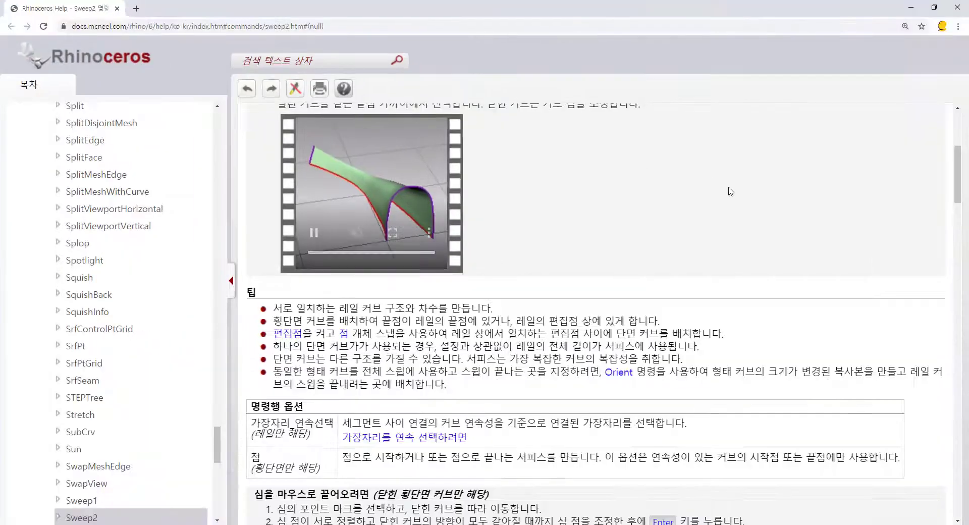
pyautogui.scroll(-15, 875, 318)
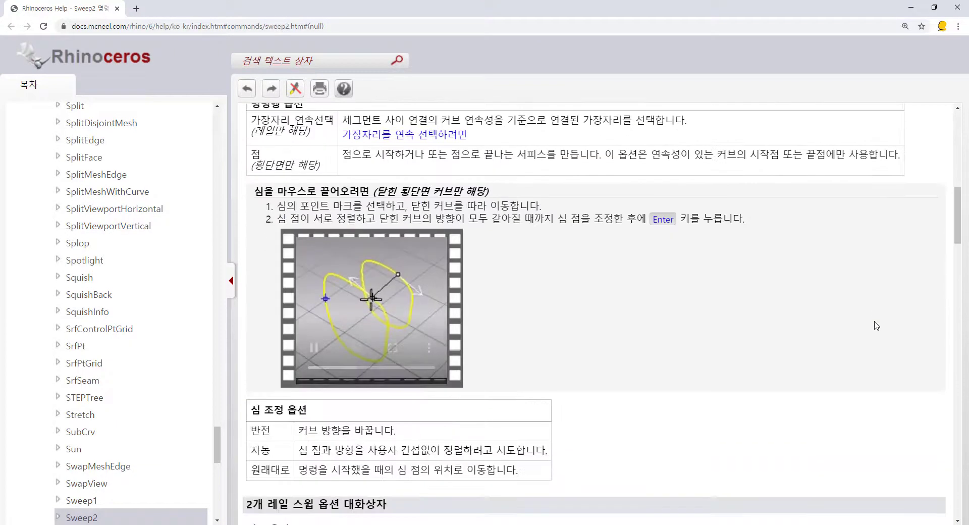
pyautogui.scroll(-18, 876, 325)
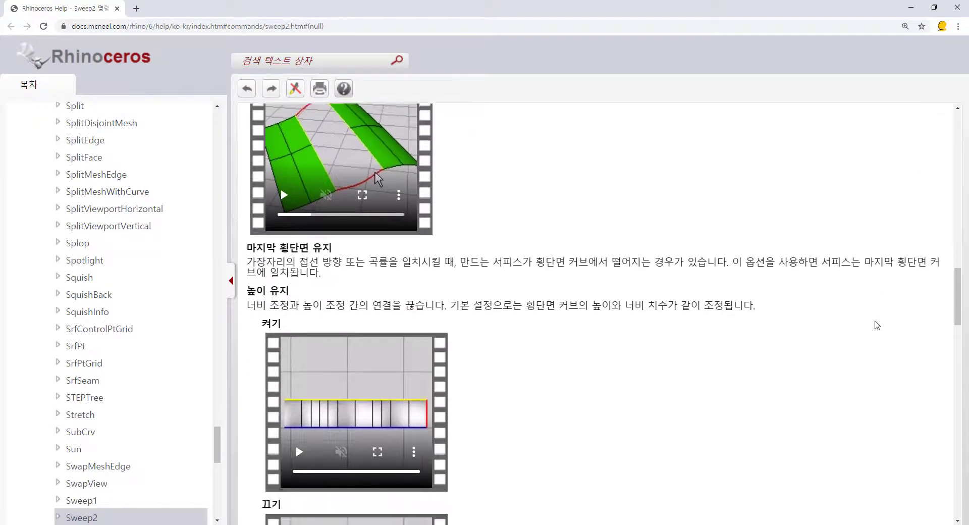
pyautogui.scroll(-3, 877, 326)
pyautogui.scroll(5, 402, 209)
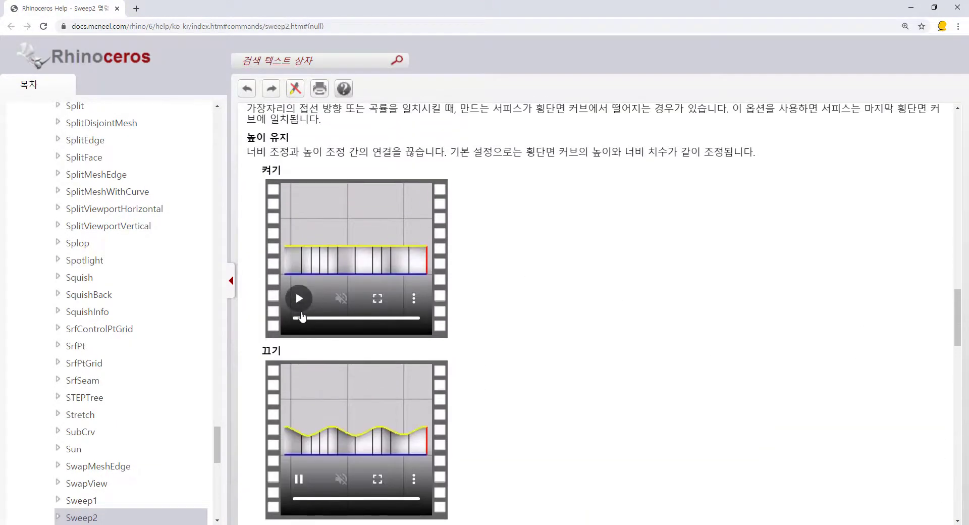
pyautogui.click(299, 299)
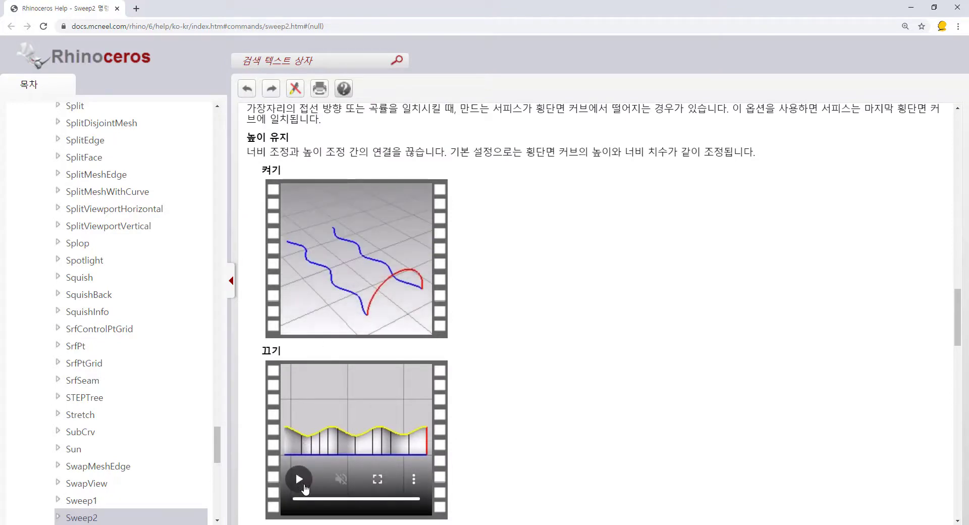
pyautogui.click(308, 483)
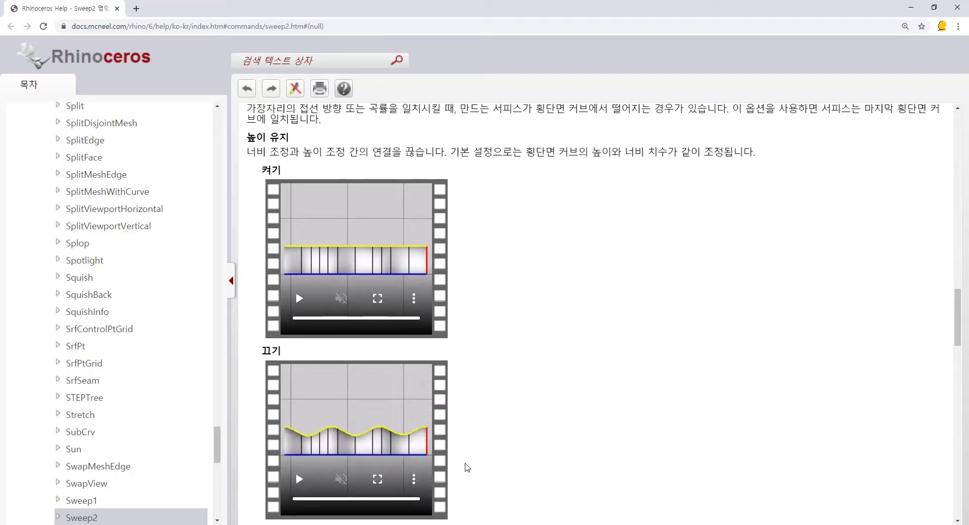
pyautogui.click(298, 478)
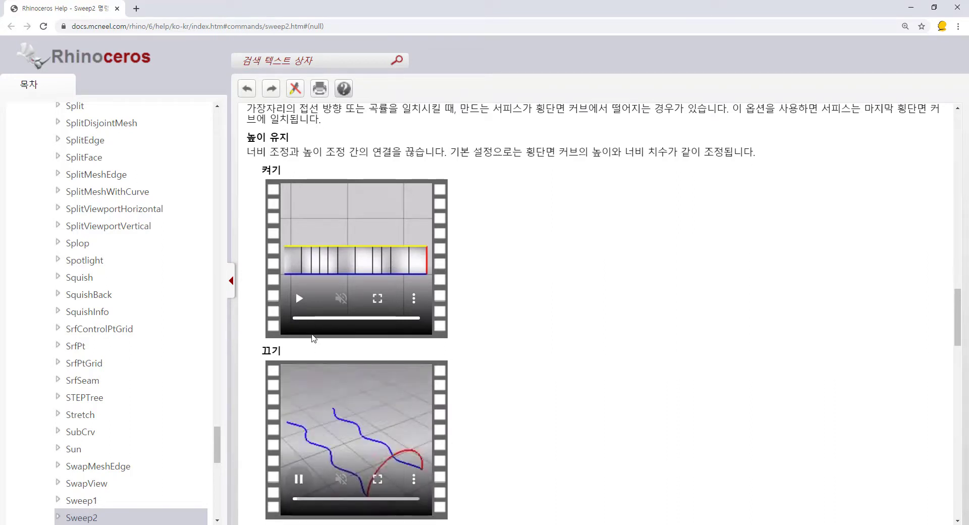
pyautogui.click(299, 298)
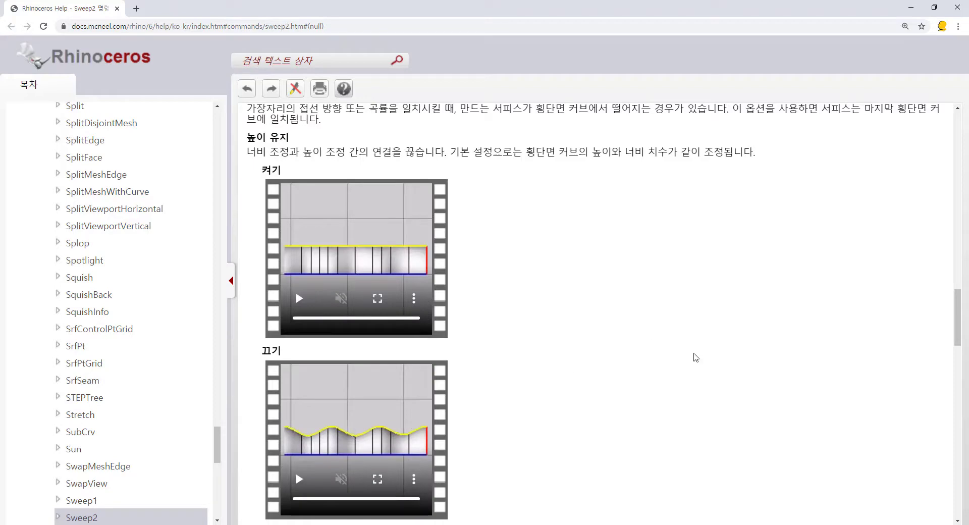
pyautogui.click(912, 6)
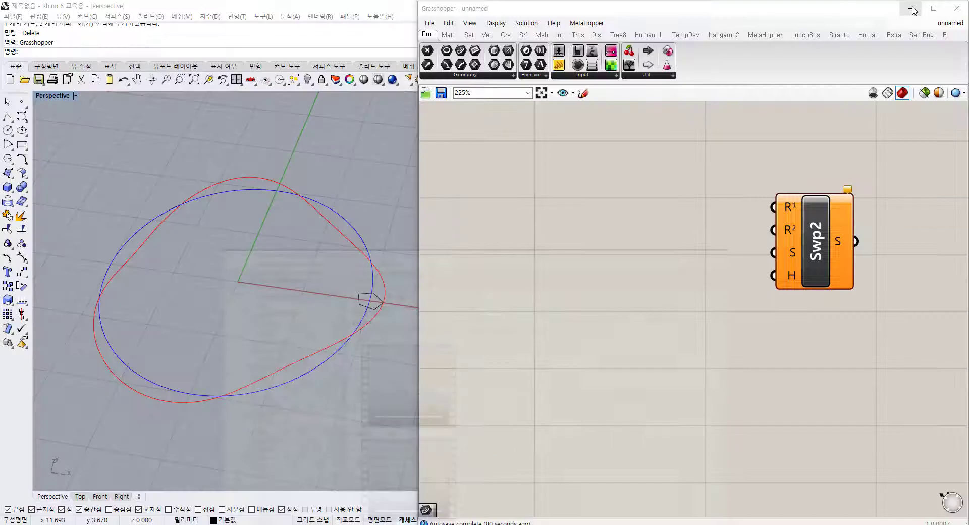
# Step: Place a Curve parameter ahead of the Sweep2 component in Grasshopper and reference the blue circle in it
pyautogui.doubleClick(731, 323)
pyautogui.moveTo(818, 244); pyautogui.dragTo(798, 239)
pyautogui.click(705, 137)
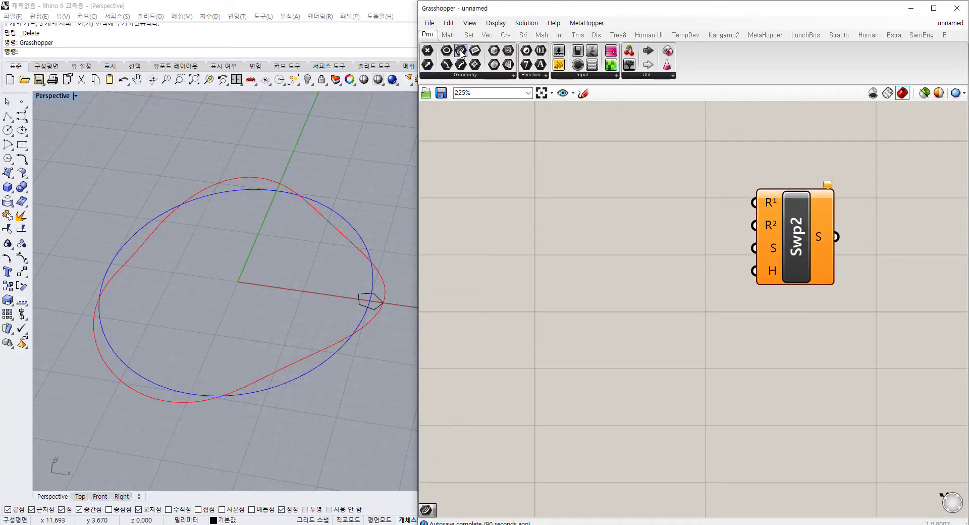
pyautogui.moveTo(461, 53); pyautogui.dragTo(505, 206)
pyautogui.scroll(-3, 555, 258)
pyautogui.moveTo(543, 271); pyautogui.dragTo(649, 319, button='right')
pyautogui.moveTo(659, 275); pyautogui.dragTo(608, 256)
pyautogui.rightClick(606, 254)
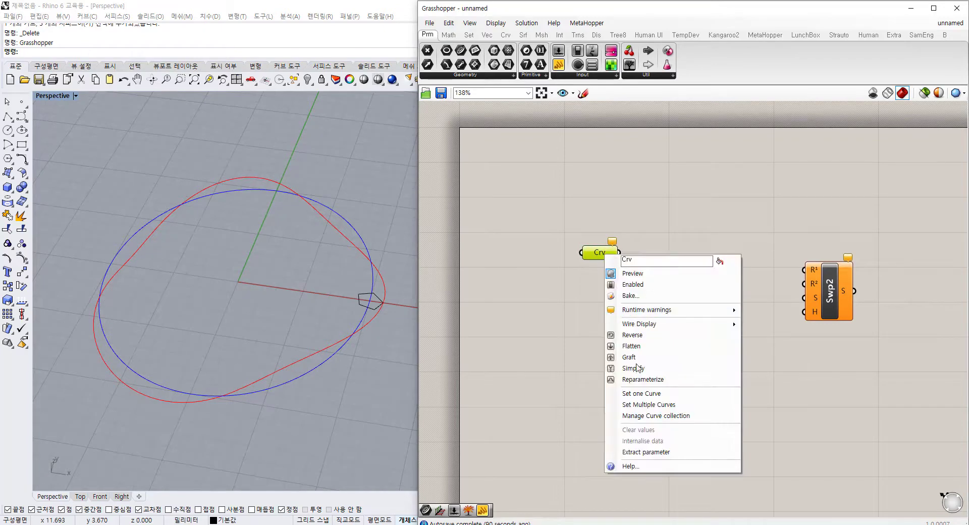
pyautogui.click(641, 393)
pyautogui.click(374, 288)
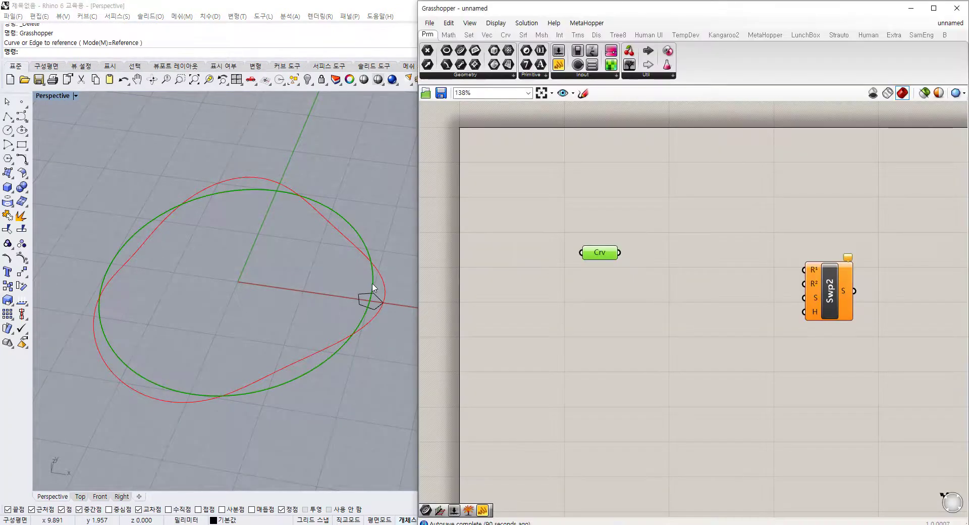
# Step: Place a second Curve parameter below the first one and reference the red helix curve in it
pyautogui.moveTo(460, 56); pyautogui.dragTo(602, 290)
pyautogui.rightClick(605, 290)
pyautogui.click(643, 428)
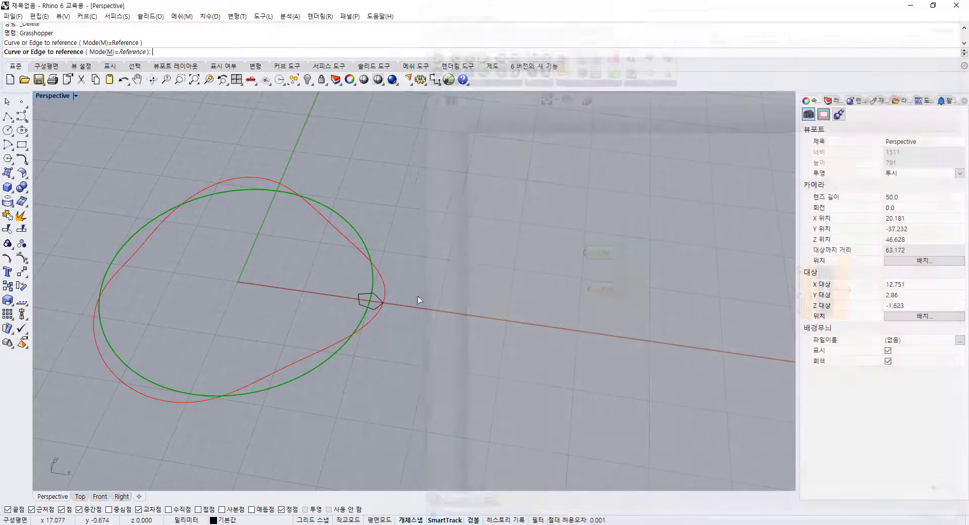
pyautogui.click(394, 292)
pyautogui.click(609, 289)
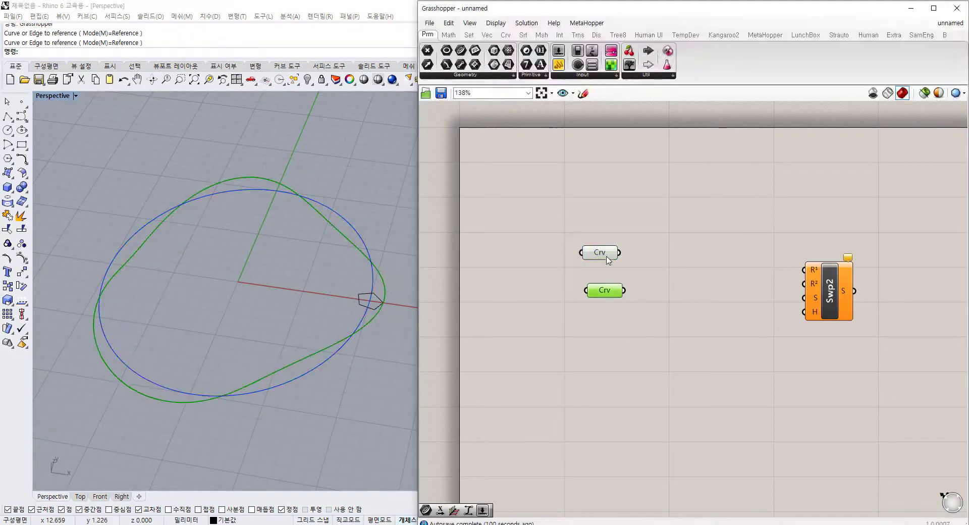
# Step: Line up the helix's Curve parameter directly beneath the circle's Curve parameter on the canvas
pyautogui.click(605, 252)
pyautogui.click(609, 290)
pyautogui.click(606, 250)
pyautogui.moveTo(609, 295); pyautogui.dragTo(603, 282)
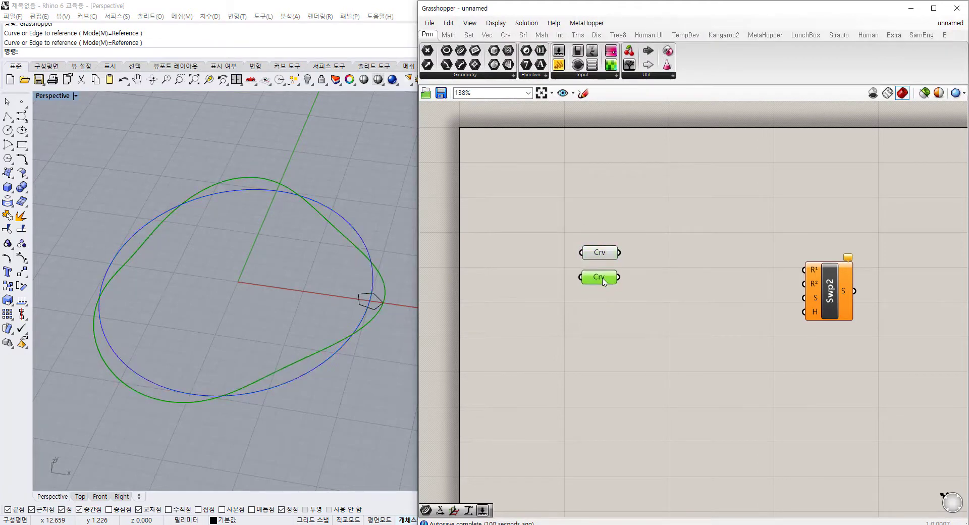
# Step: Duplicate the Curve parameter below the other two and reference the pentagon curve in the copy
pyautogui.moveTo(604, 318); pyautogui.dragTo(606, 337)
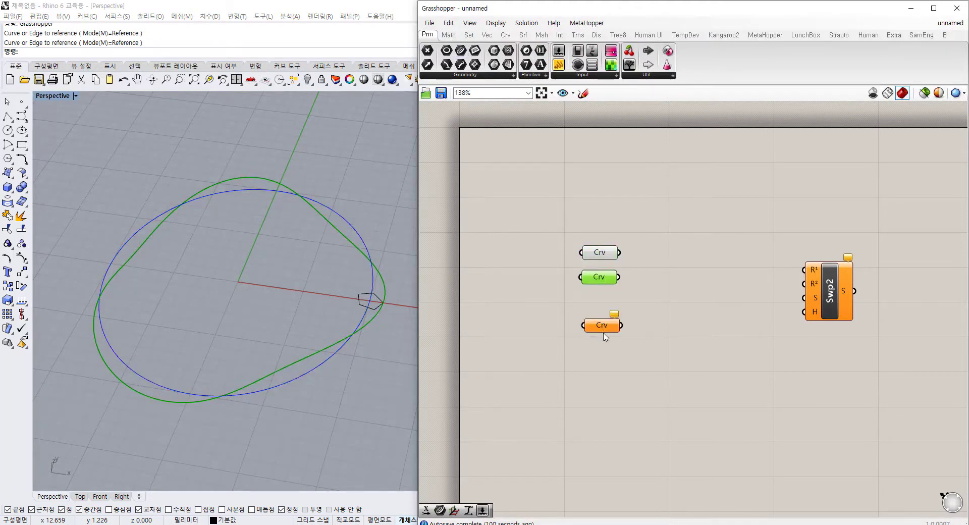
pyautogui.rightClick(606, 329)
pyautogui.click(648, 444)
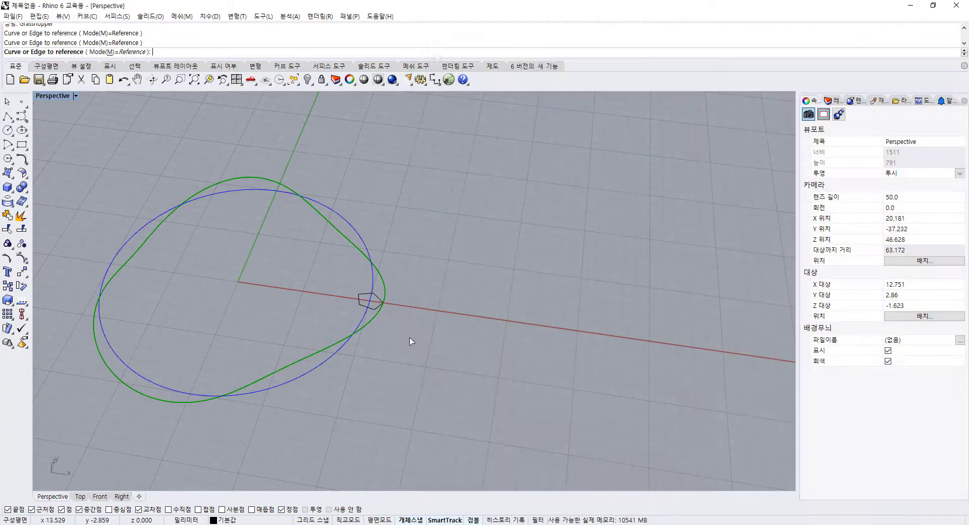
pyautogui.click(378, 299)
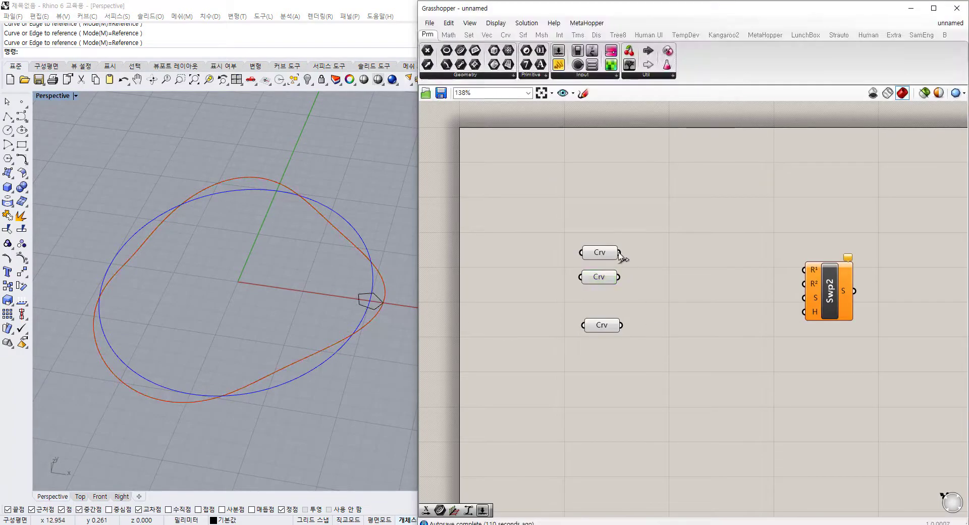
# Step: Connect the circle to R1, the helix to R2 and the pentagon to S on Sweep2, and tidy the pentagon parameter's position
pyautogui.moveTo(620, 252); pyautogui.dragTo(804, 269)
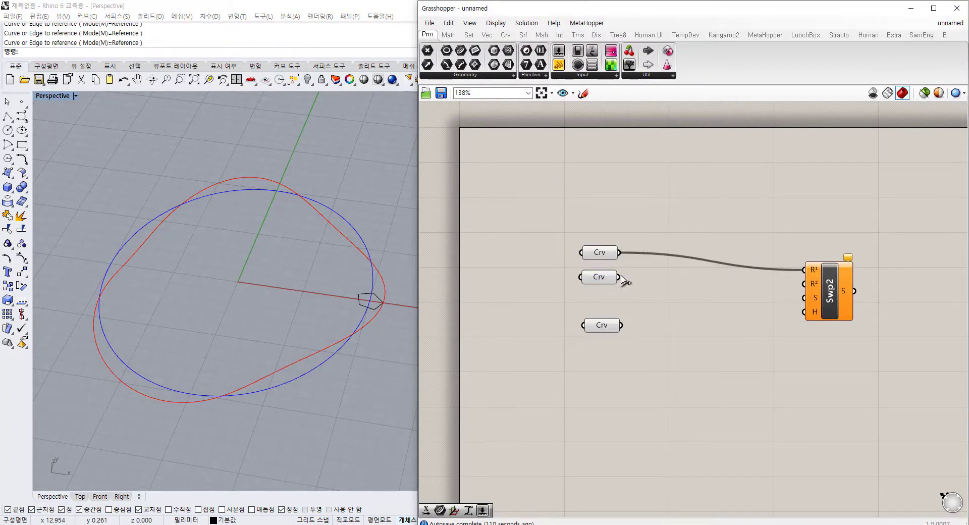
pyautogui.moveTo(620, 275); pyautogui.dragTo(804, 284)
pyautogui.moveTo(622, 324); pyautogui.dragTo(810, 306)
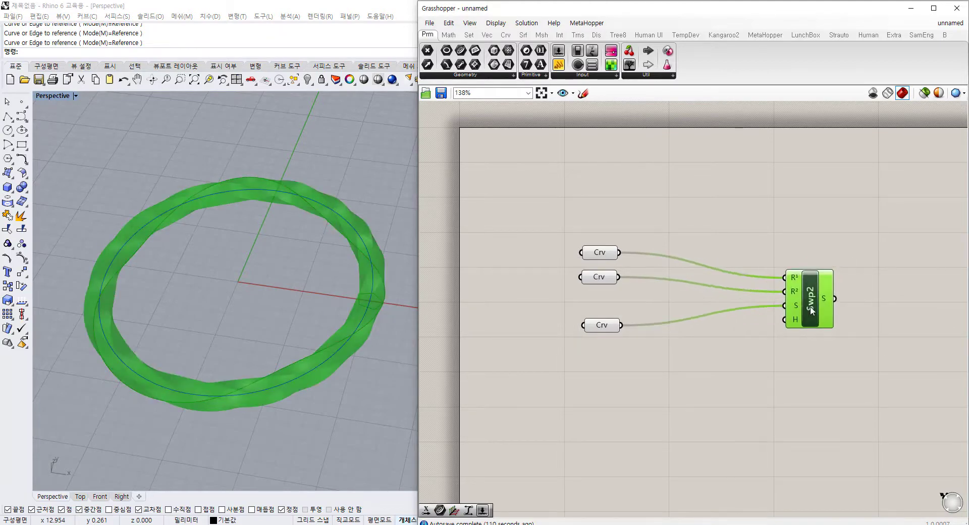
pyautogui.click(830, 352)
pyautogui.moveTo(315, 327); pyautogui.dragTo(335, 352, button='right')
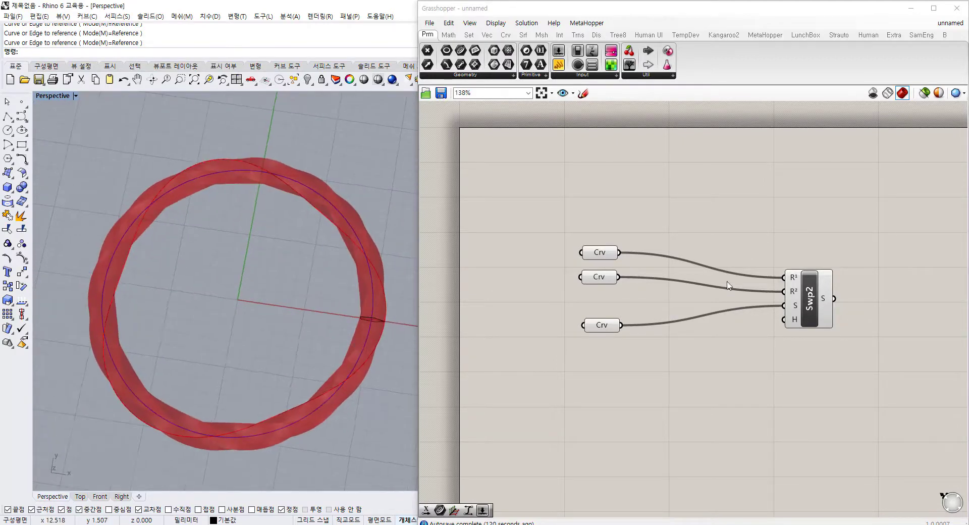
pyautogui.click(810, 297)
pyautogui.moveTo(777, 359); pyautogui.dragTo(717, 323, button='right')
pyautogui.click(543, 288)
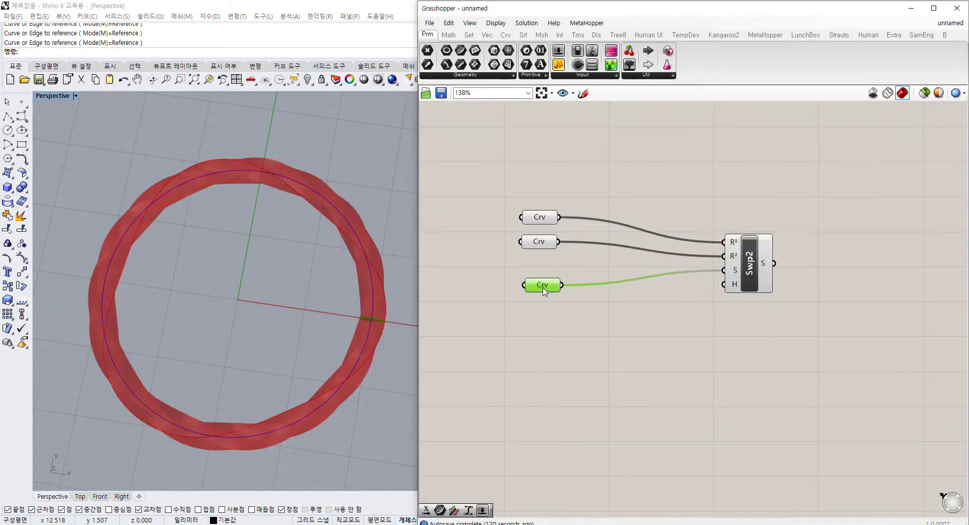
pyautogui.moveTo(543, 291); pyautogui.dragTo(540, 297)
pyautogui.click(664, 336)
pyautogui.moveTo(825, 284); pyautogui.dragTo(737, 303, button='right')
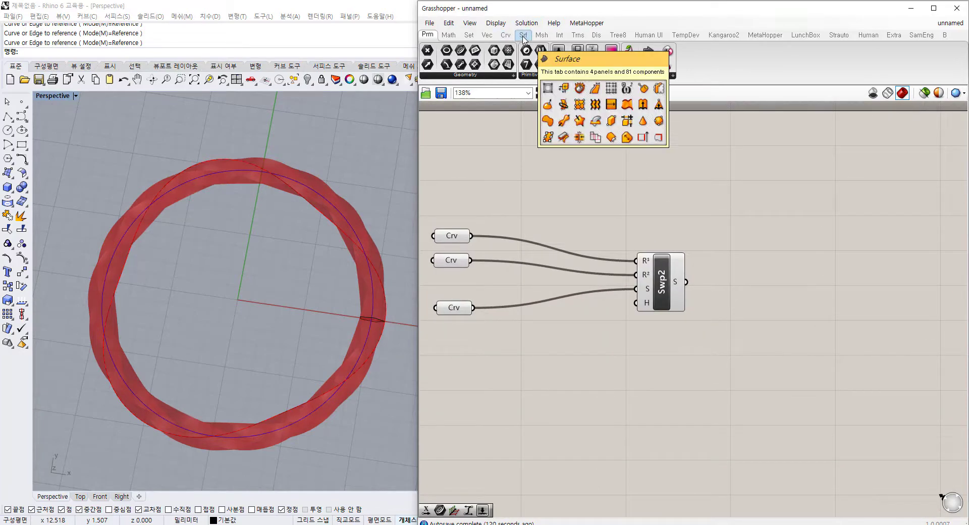
# Step: Add a Custom Preview component after Sweep2 and connect the swept surface to its geometry input
pyautogui.click(597, 35)
pyautogui.click(667, 76)
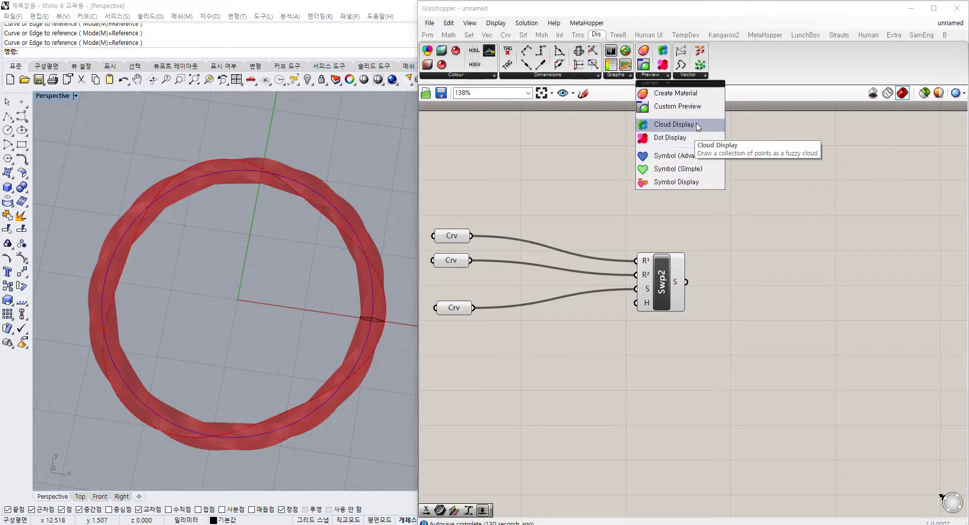
pyautogui.click(693, 108)
pyautogui.click(848, 277)
pyautogui.moveTo(814, 336); pyautogui.dragTo(780, 314, button='right')
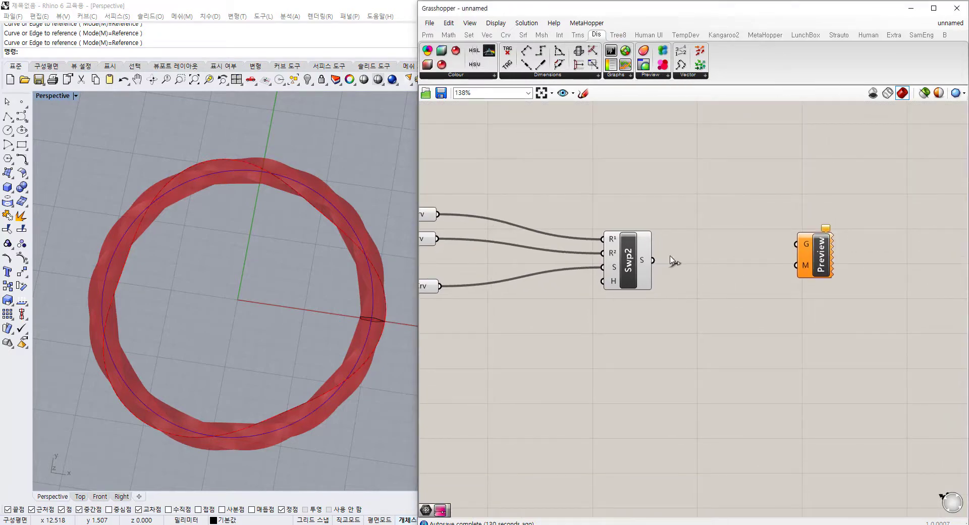
pyautogui.moveTo(652, 260); pyautogui.dragTo(852, 274)
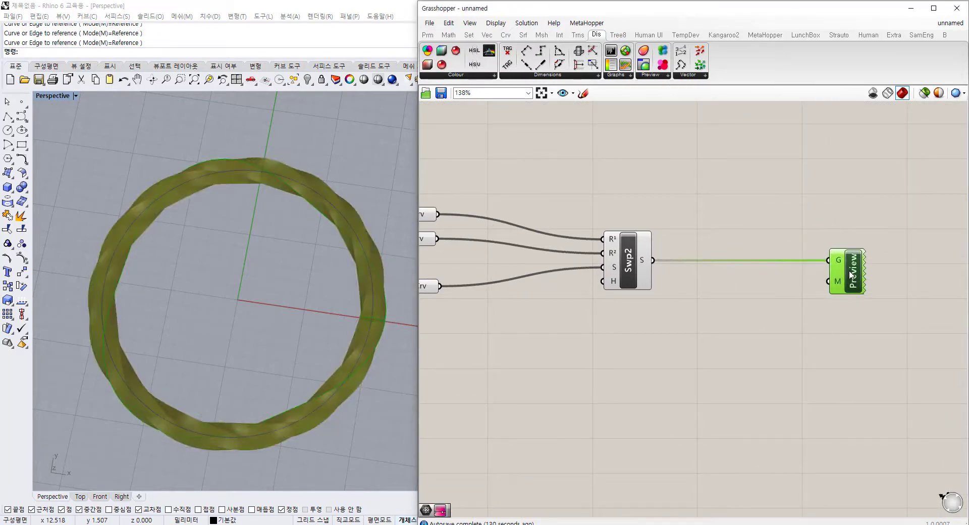
pyautogui.click(862, 326)
pyautogui.moveTo(329, 380); pyautogui.dragTo(320, 301, button='right')
# Step: Shift the whole definition to the right and move the pentagon's Curve parameter left to free space before Sweep2
pyautogui.moveTo(627, 303); pyautogui.dragTo(630, 302, button='right')
pyautogui.scroll(-2, 631, 302)
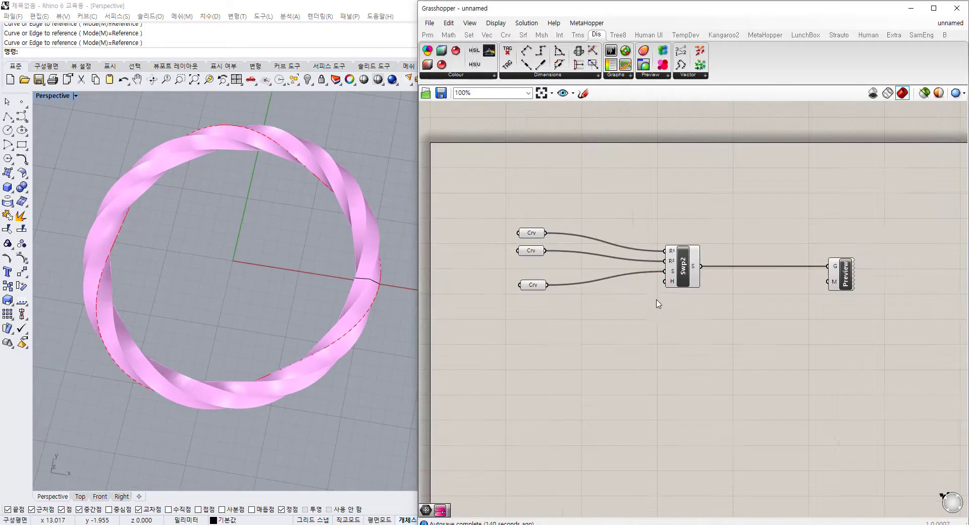
pyautogui.moveTo(888, 203); pyautogui.dragTo(485, 365)
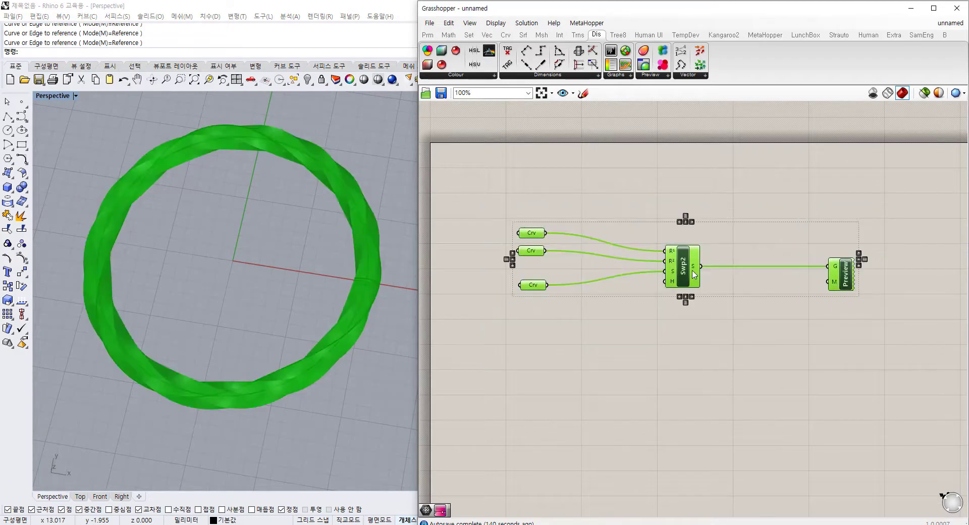
pyautogui.moveTo(695, 275); pyautogui.dragTo(750, 263)
pyautogui.click(625, 283)
pyautogui.moveTo(589, 275); pyautogui.dragTo(516, 274)
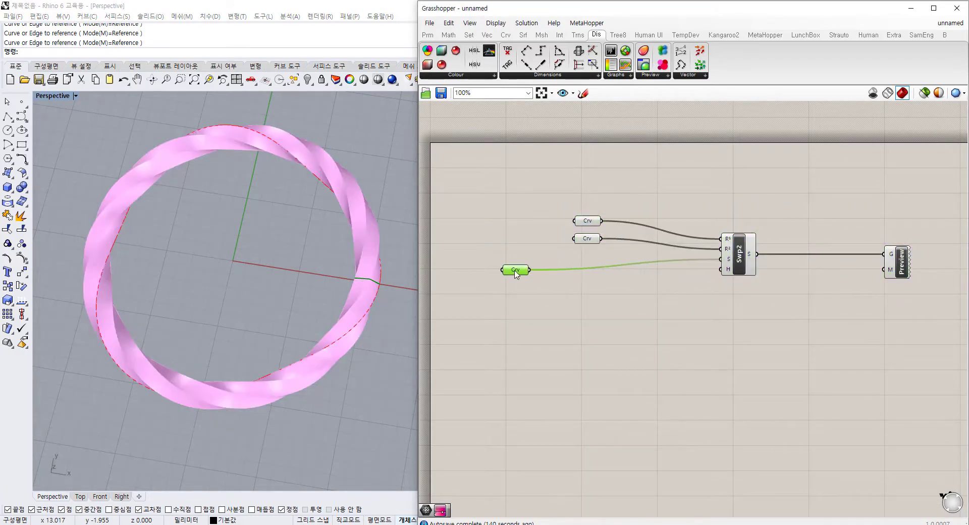
pyautogui.scroll(2, 505, 291)
# Step: Add a Move component to the canvas and place it below the pentagon's wire, ahead of Sweep2
pyautogui.doubleClick(610, 316)
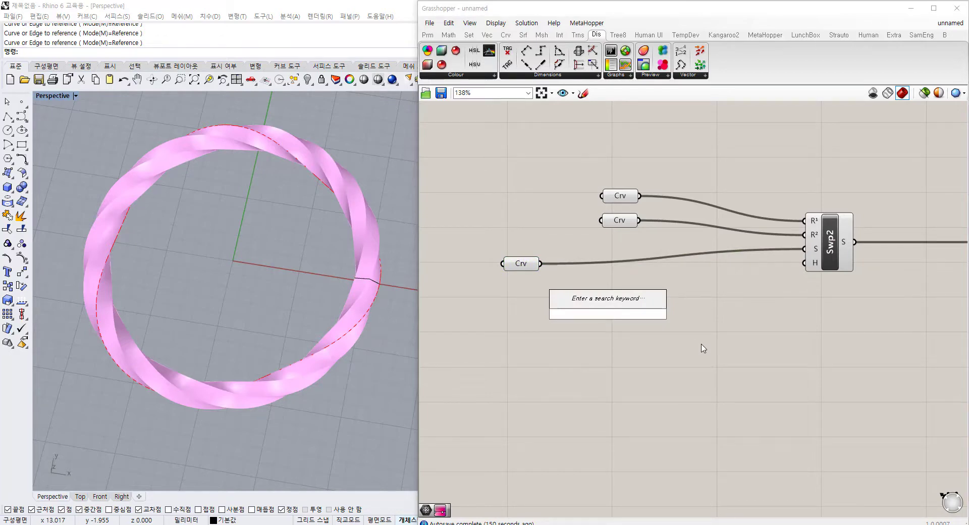
pyautogui.write('re')
pyautogui.press('BackSpace')
pyautogui.press('BackSpace')
pyautogui.write('move')
pyautogui.click(619, 302)
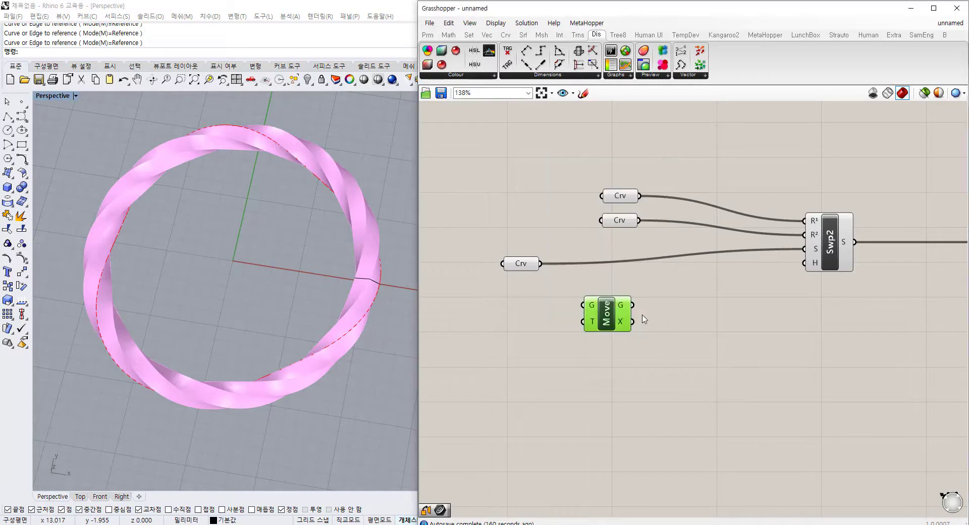
pyautogui.moveTo(617, 315); pyautogui.dragTo(695, 309)
# Step: Add a Unit X vector component in front of the Move component's translation input
pyautogui.click(600, 339)
pyautogui.doubleClick(599, 339)
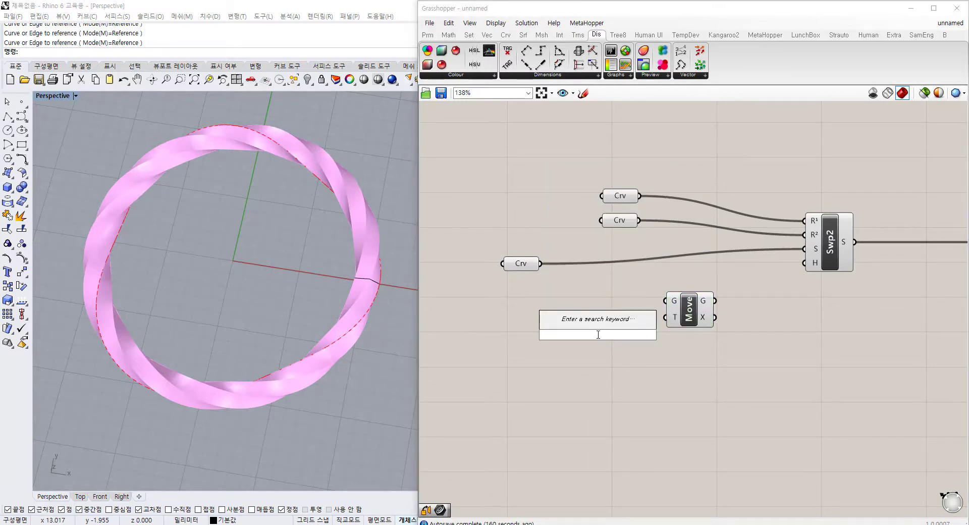
pyautogui.write('x')
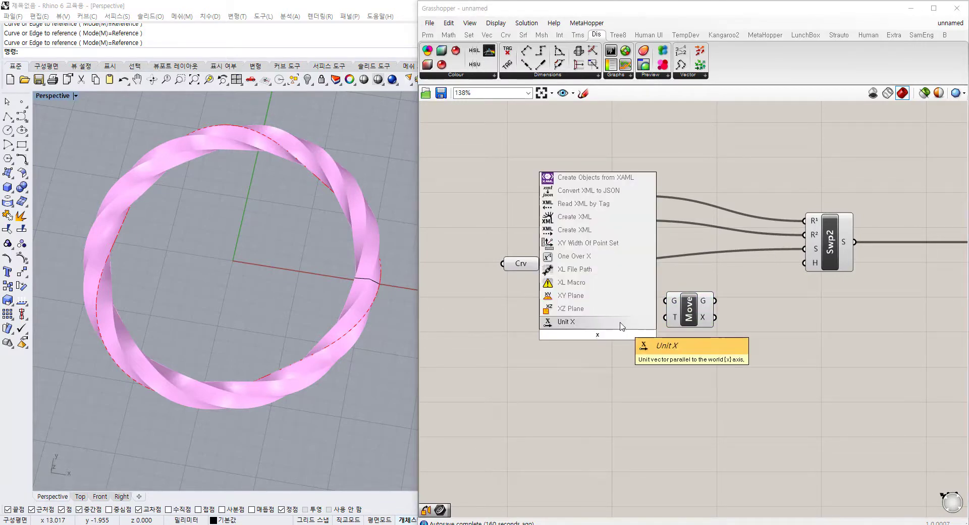
pyautogui.click(620, 323)
pyautogui.moveTo(610, 334); pyautogui.dragTo(615, 330)
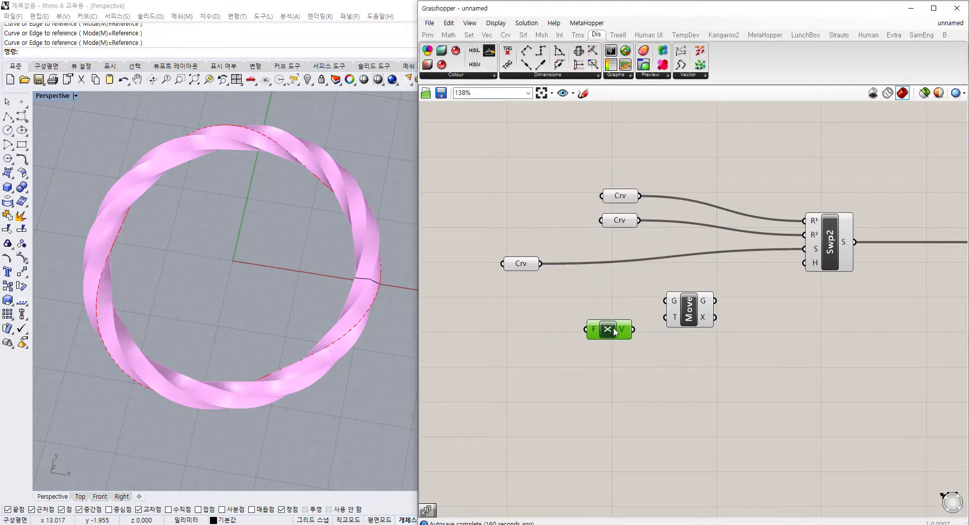
# Step: Add a number slider with the value 1.23 and place it in front of the Unit X component
pyautogui.doubleClick(546, 334)
pyautogui.write('1.23')
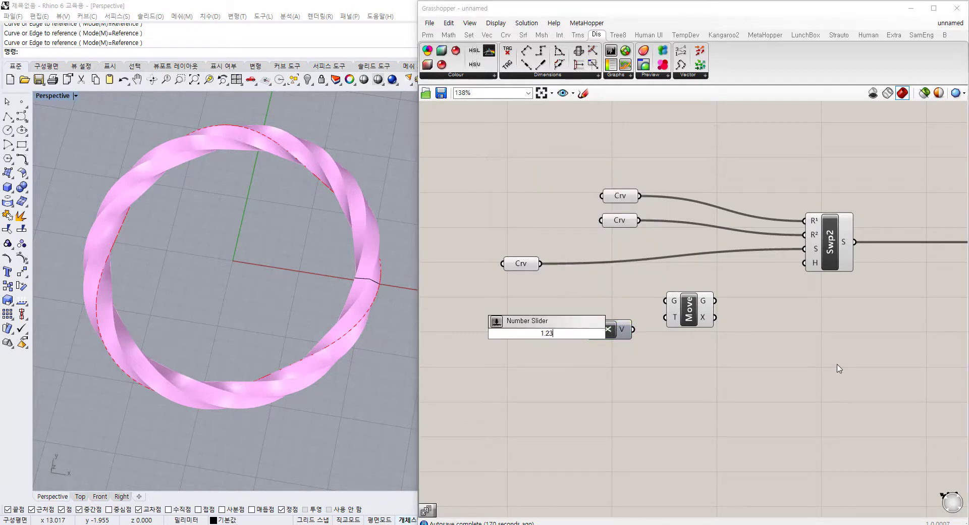
pyautogui.press('Return')
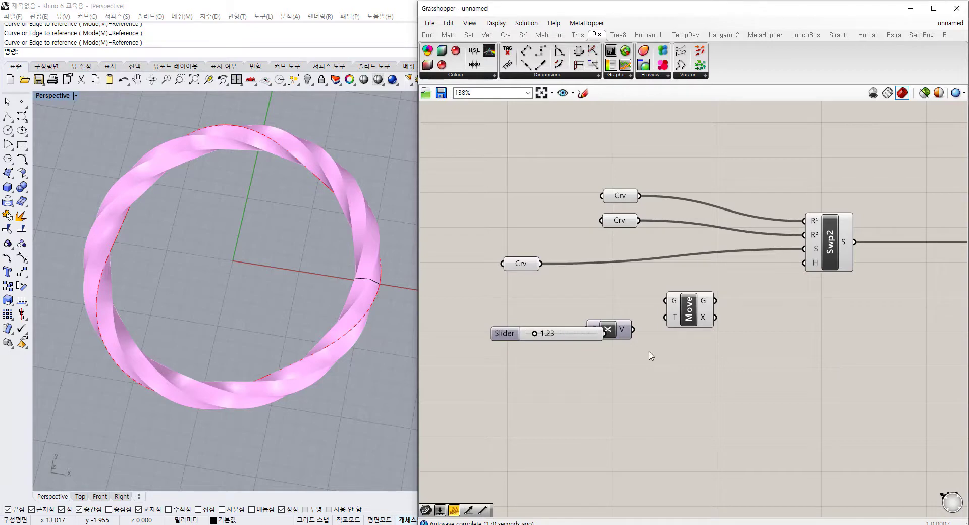
pyautogui.moveTo(579, 338); pyautogui.dragTo(540, 333)
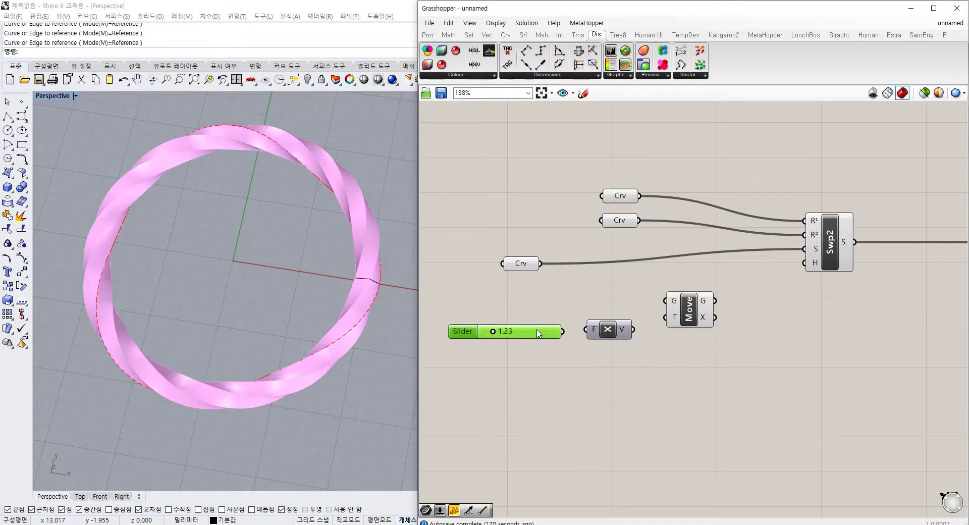
# Step: Set the number slider's minimum to -10
pyautogui.rightClick(466, 334)
pyautogui.click(505, 375)
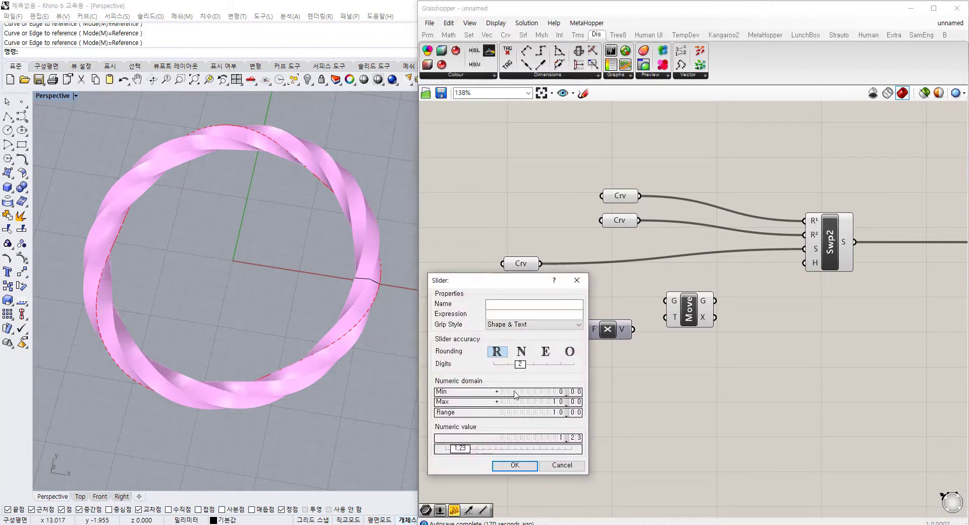
pyautogui.doubleClick(515, 393)
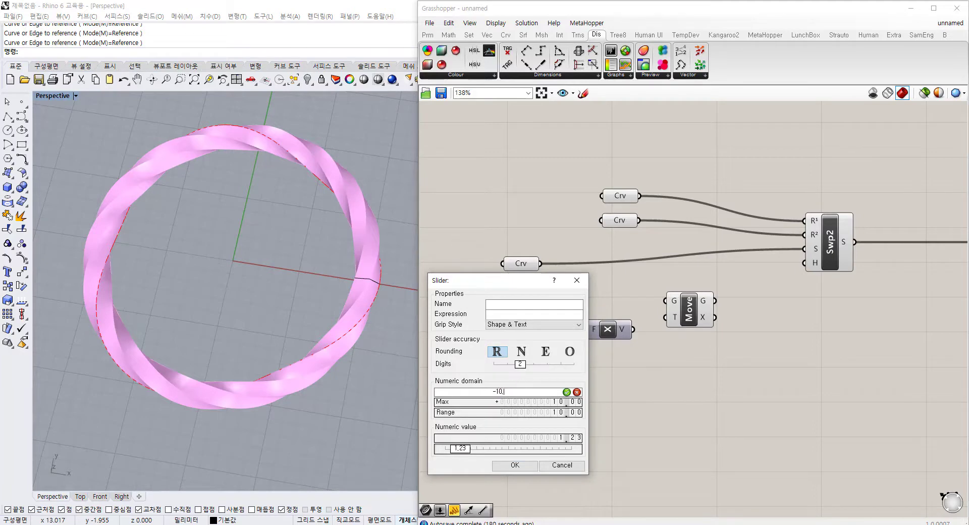
pyautogui.press('Return')
pyautogui.click(519, 466)
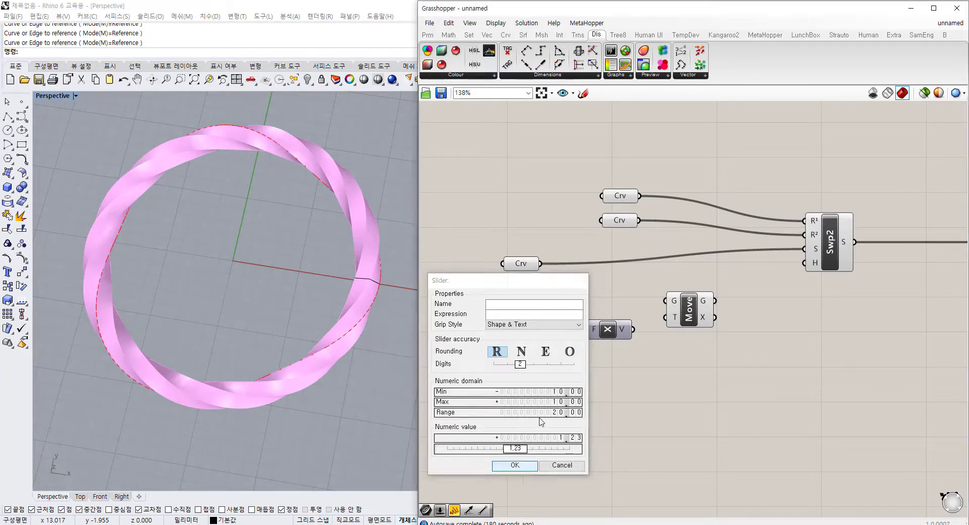
# Step: Connect the slider through Unit X to the Move component's translation input, and the pentagon to its geometry input
pyautogui.moveTo(577, 330); pyautogui.dragTo(665, 316)
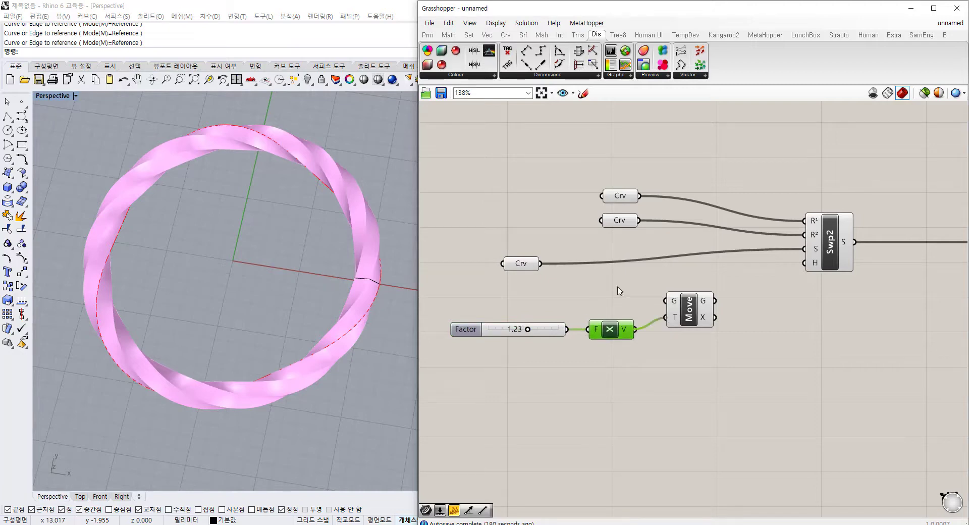
pyautogui.moveTo(539, 263); pyautogui.dragTo(665, 301)
pyautogui.click(679, 309)
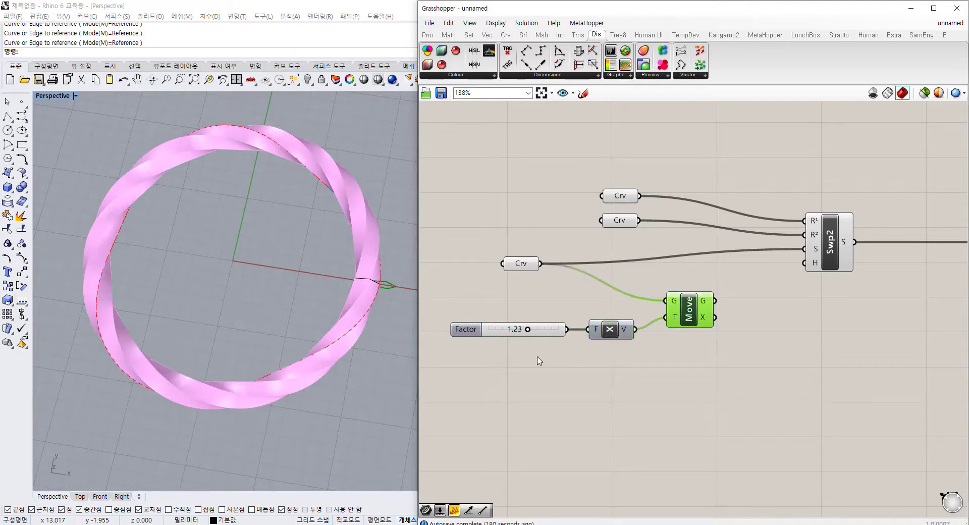
# Step: Vary the factor slider to test the pentagon's shift along X, leaving it at 2.67
pyautogui.click(528, 331)
pyautogui.moveTo(527, 331)
pyautogui.mouseDown()
pyautogui.moveTo(538, 331)
pyautogui.moveTo(519, 331)
pyautogui.mouseUp()
pyautogui.keyDown('shift'); pyautogui.moveTo(363, 358); pyautogui.dragTo(323, 326, button='right'); pyautogui.keyUp('shift')
pyautogui.moveTo(522, 331)
pyautogui.mouseDown()
pyautogui.moveTo(504, 330)
pyautogui.moveTo(553, 331)
pyautogui.moveTo(499, 333)
pyautogui.moveTo(532, 331)
pyautogui.mouseUp()
pyautogui.moveTo(744, 310); pyautogui.dragTo(728, 336, button='right')
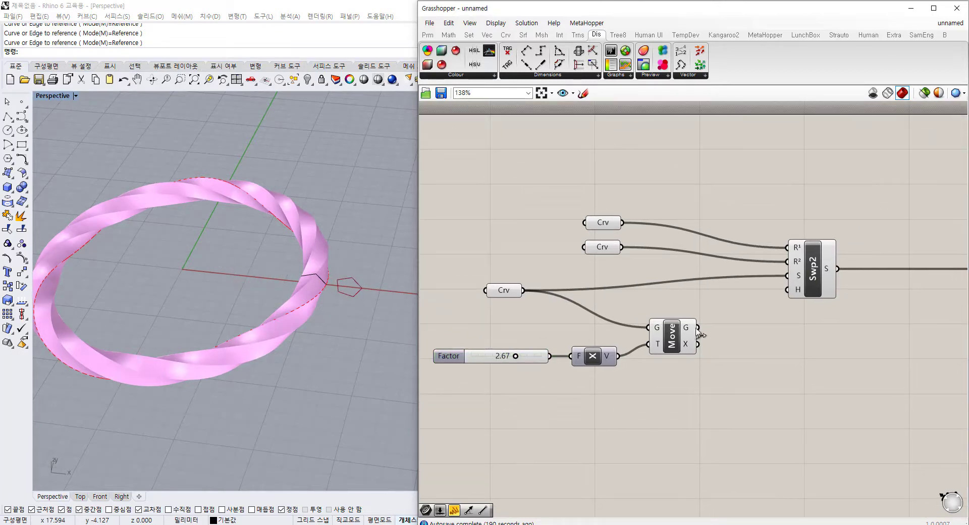
# Step: Feed the moved pentagon into the section input of Sweep2 in place of the original, and inspect the resulting ring
pyautogui.moveTo(701, 323); pyautogui.dragTo(793, 276)
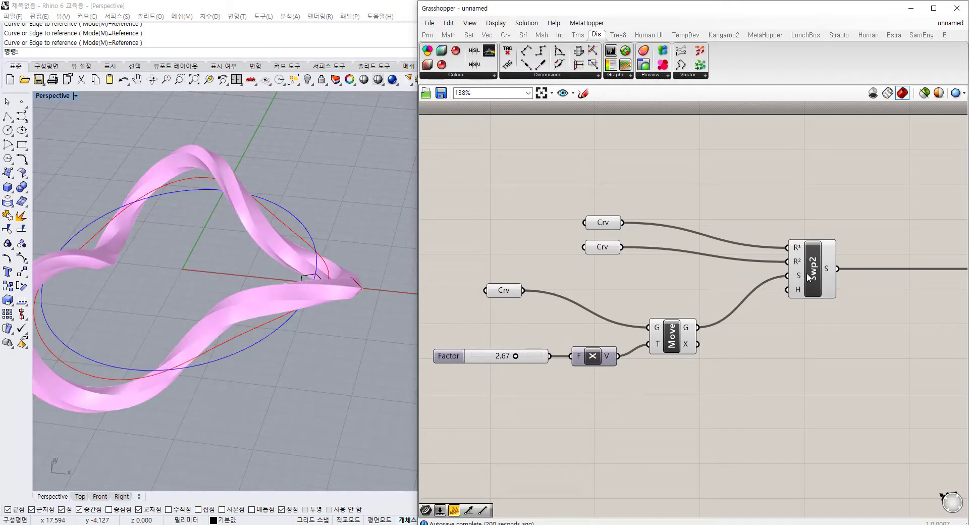
pyautogui.click(808, 275)
pyautogui.keyDown('shift'); pyautogui.moveTo(342, 294); pyautogui.dragTo(324, 371, button='right'); pyautogui.keyUp('shift')
pyautogui.scroll(-5, 350, 382)
pyautogui.scroll(3, 336, 367)
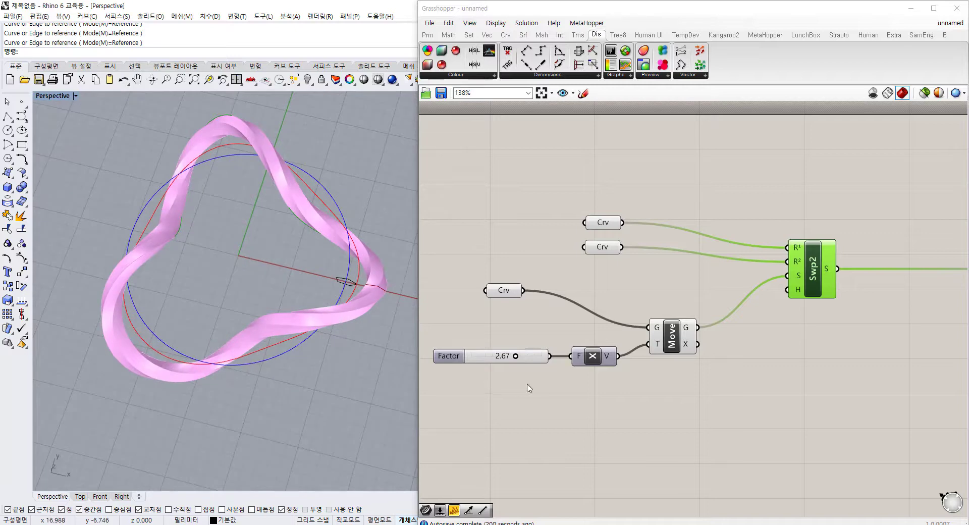
# Step: Increase the factor slider to 9.16 and on to 10.00, viewing the swept shape from the side each time
pyautogui.scroll(5, 598, 386)
pyautogui.moveTo(590, 386); pyautogui.dragTo(648, 386)
pyautogui.moveTo(283, 403); pyautogui.dragTo(283, 259, button='right')
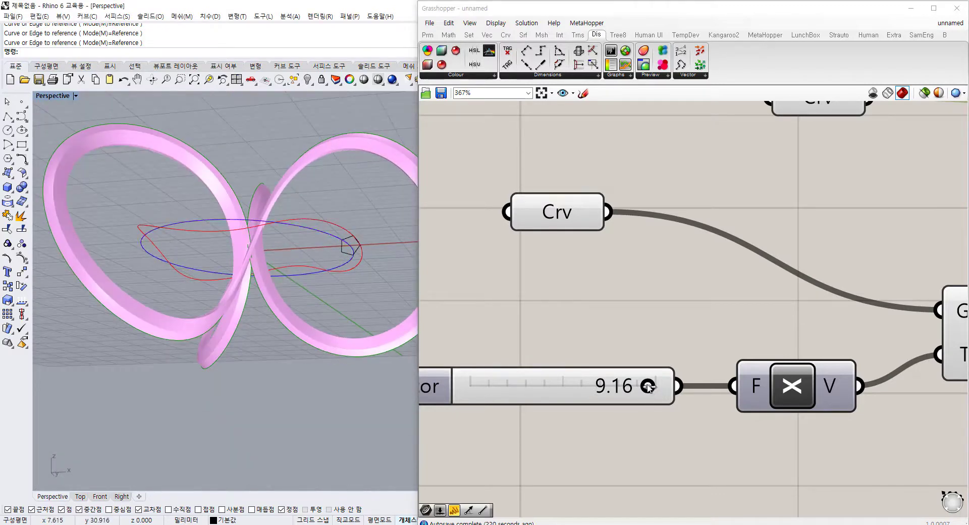
pyautogui.moveTo(647, 386); pyautogui.dragTo(675, 386)
pyautogui.moveTo(262, 289); pyautogui.dragTo(254, 311, button='right')
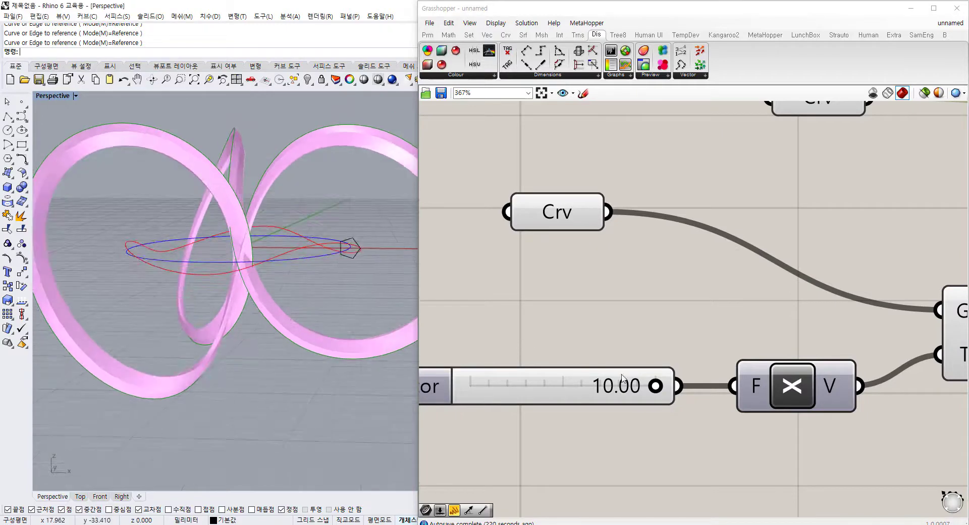
# Step: Reduce the factor slider to 2.15 and view the swept ring from above at an angle
pyautogui.click(655, 386)
pyautogui.moveTo(650, 386); pyautogui.dragTo(582, 386)
pyautogui.moveTo(356, 319)
pyautogui.mouseDown(button='right')
pyautogui.moveTo(347, 423)
pyautogui.moveTo(333, 303)
pyautogui.moveTo(310, 271)
pyautogui.moveTo(273, 292)
pyautogui.moveTo(283, 329)
pyautogui.moveTo(340, 325)
pyautogui.mouseUp(button='right')
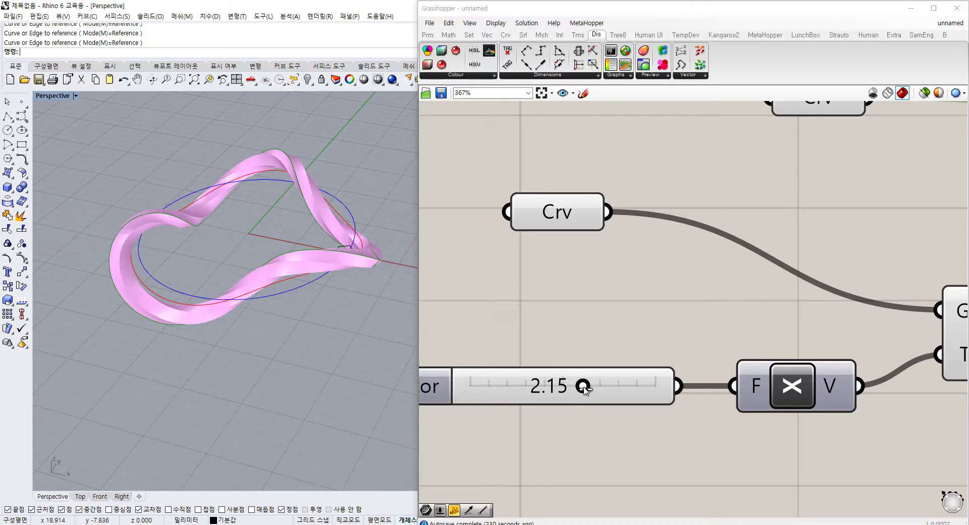
# Step: Set the factor slider to 6.89 and view the whole looping sweep from above
pyautogui.moveTo(584, 387); pyautogui.dragTo(639, 399)
pyautogui.scroll(-7, 290, 328)
pyautogui.moveTo(292, 333)
pyautogui.mouseDown(button='right')
pyautogui.moveTo(281, 355)
pyautogui.moveTo(302, 319)
pyautogui.moveTo(285, 316)
pyautogui.mouseUp(button='right')
pyautogui.moveTo(632, 411); pyautogui.dragTo(622, 308, button='right')
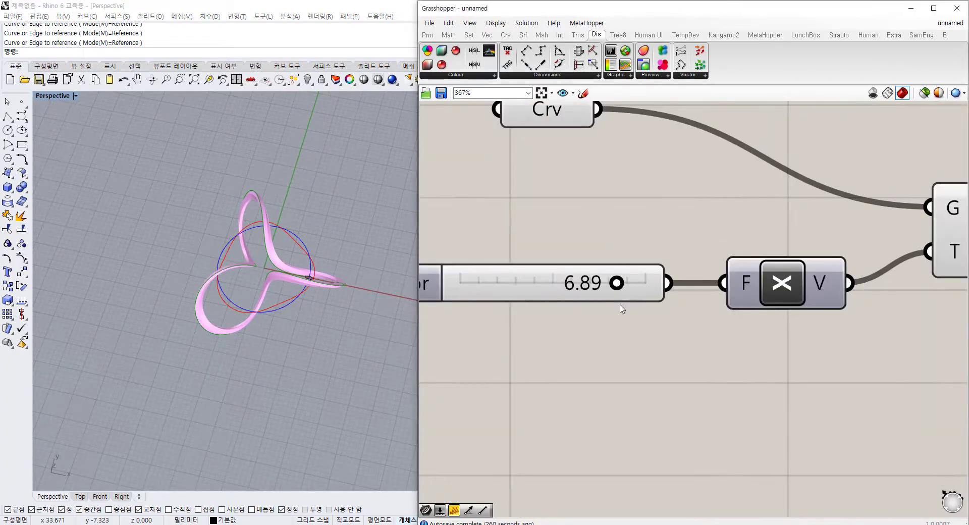
# Step: Set the factor slider to 1.82, widen the Grasshopper window, and view the swept ring up close
pyautogui.moveTo(616, 283); pyautogui.dragTo(567, 283)
pyautogui.scroll(-3, 601, 323)
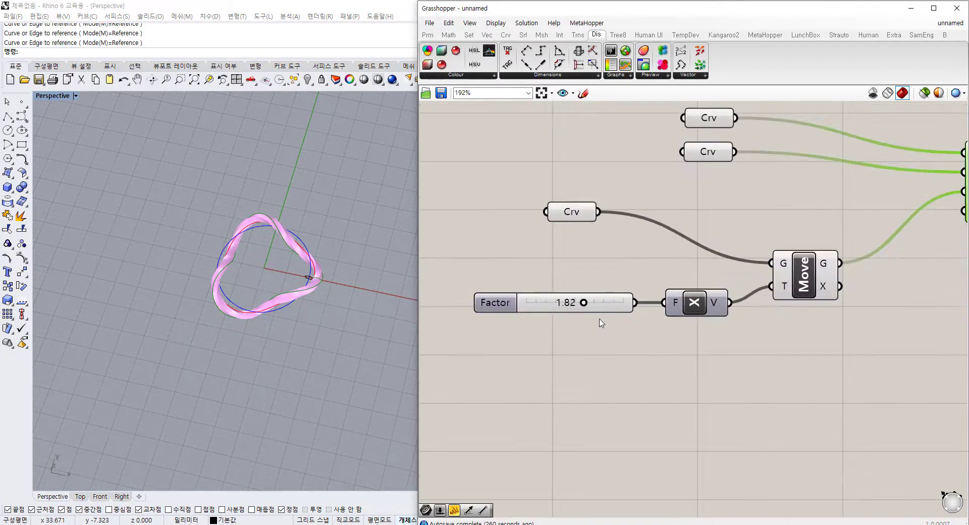
pyautogui.moveTo(677, 353); pyautogui.dragTo(733, 283, button='right')
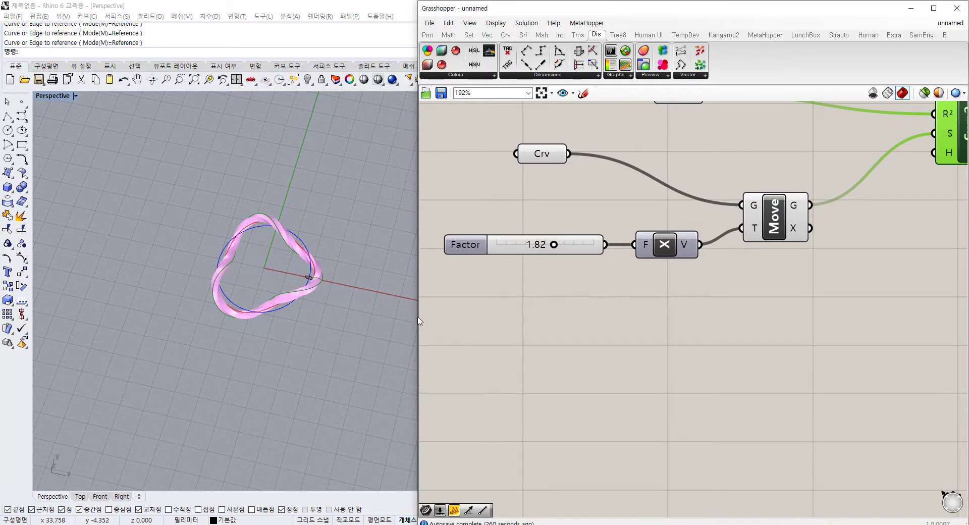
pyautogui.moveTo(417, 321); pyautogui.dragTo(379, 319)
pyautogui.scroll(3, 262, 313)
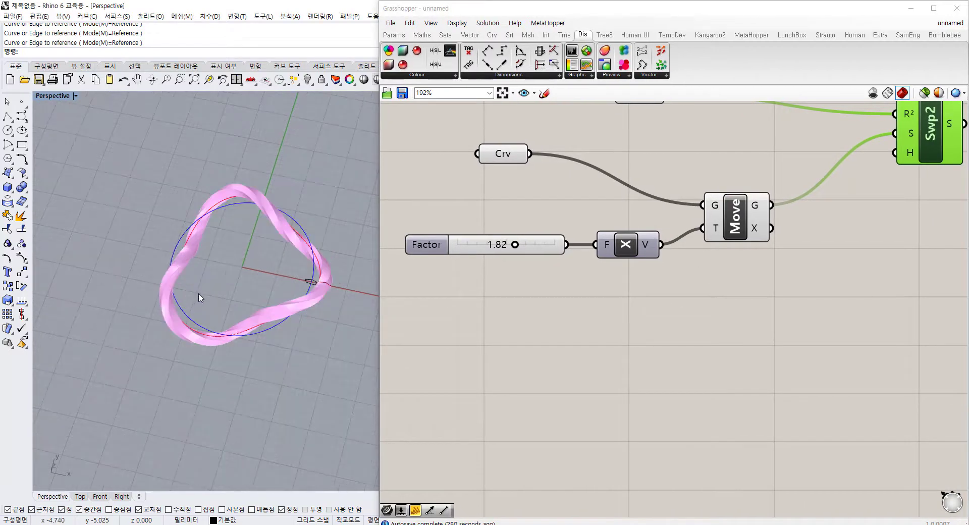
pyautogui.scroll(4, 200, 298)
pyautogui.scroll(-2, 220, 342)
pyautogui.keyDown('shift'); pyautogui.moveTo(284, 341); pyautogui.dragTo(247, 336, button='right'); pyautogui.keyUp('shift')
pyautogui.click(564, 324)
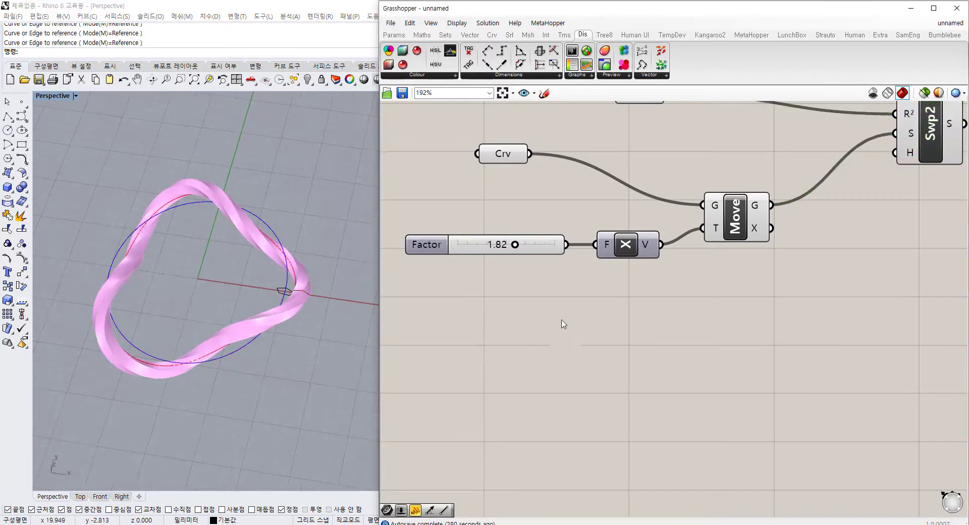
# Step: Shift the Move and Unit X components closer to Sweep2 to open space after the factor slider
pyautogui.scroll(-1, 603, 308)
pyautogui.click(722, 229)
pyautogui.moveTo(745, 305); pyautogui.dragTo(694, 312, button='right')
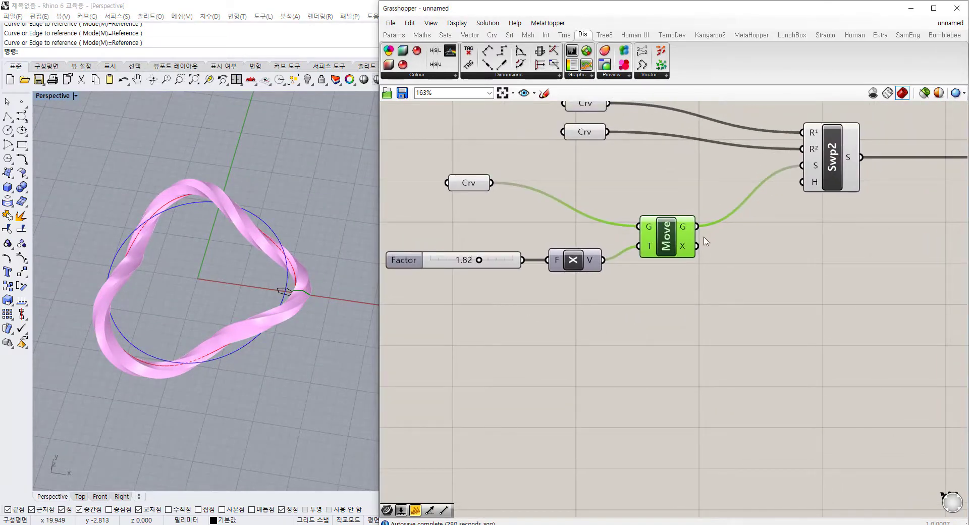
pyautogui.moveTo(666, 237); pyautogui.dragTo(720, 237)
pyautogui.moveTo(572, 268); pyautogui.dragTo(639, 268)
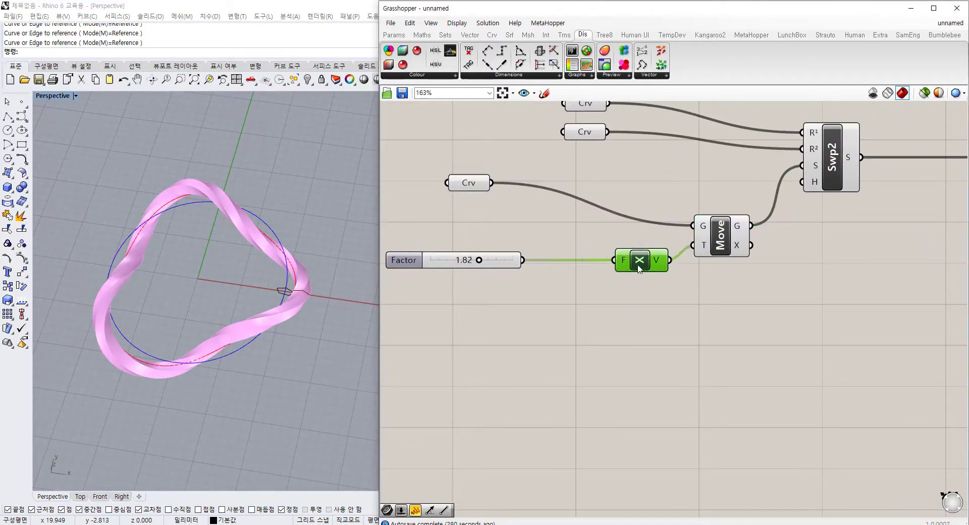
pyautogui.click(687, 290)
# Step: Add a Series component and place it beneath the wire between the factor slider and Unit X
pyautogui.doubleClick(589, 365)
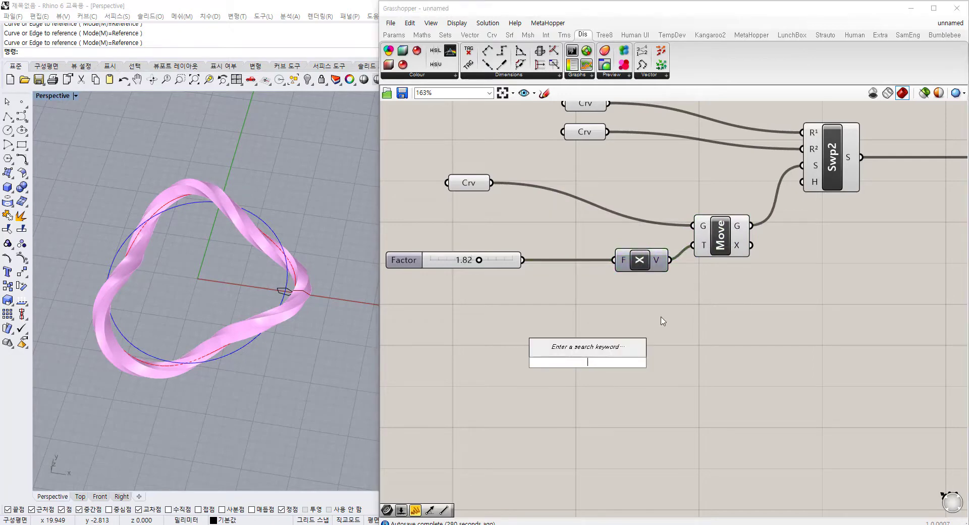
pyautogui.write('series')
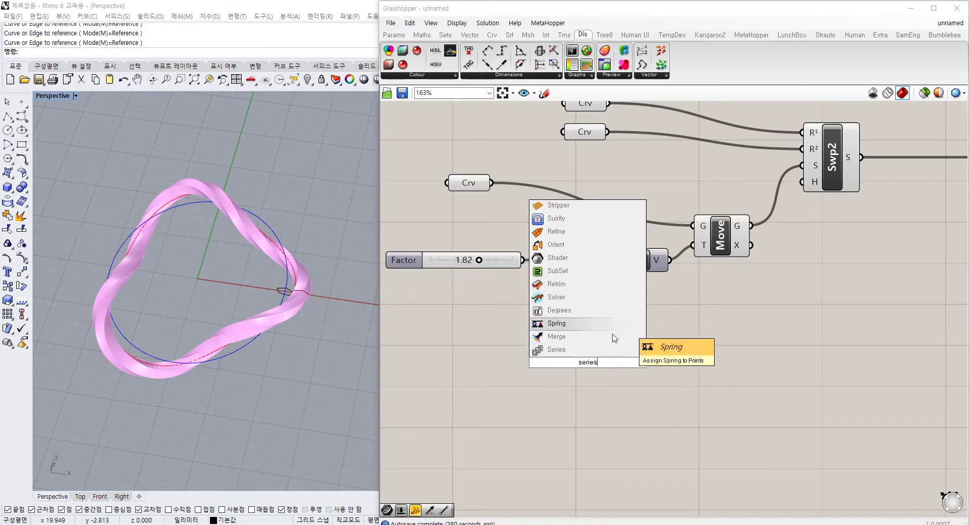
pyautogui.press('Return')
pyautogui.moveTo(648, 310); pyautogui.dragTo(625, 266)
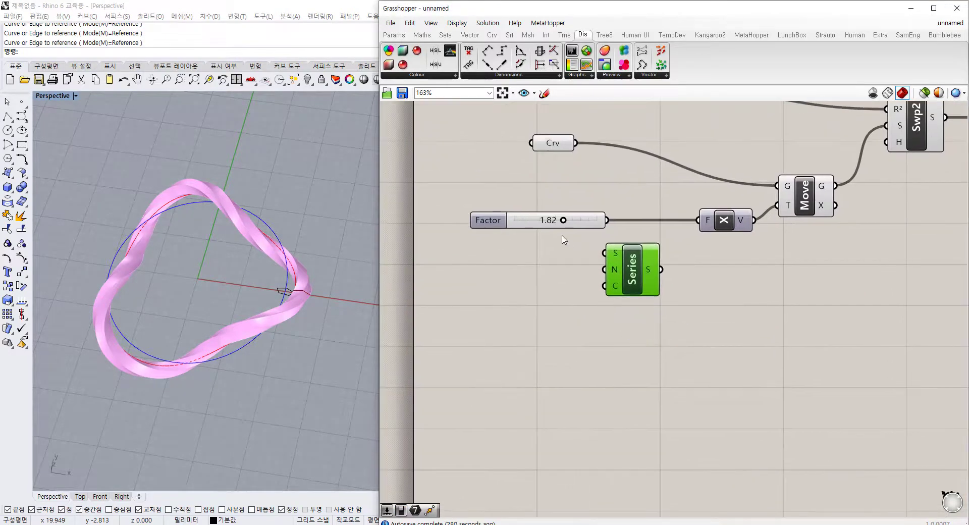
pyautogui.moveTo(518, 220); pyautogui.dragTo(508, 220)
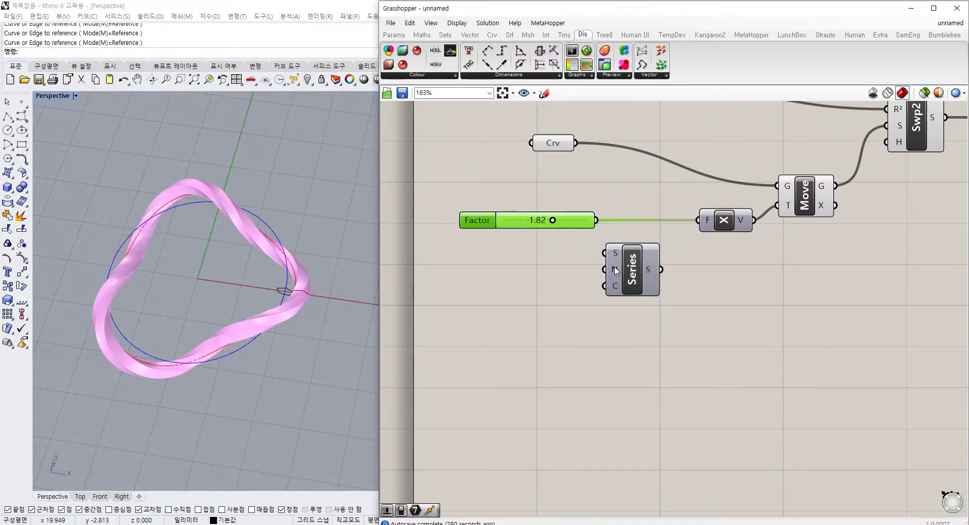
pyautogui.moveTo(615, 270)
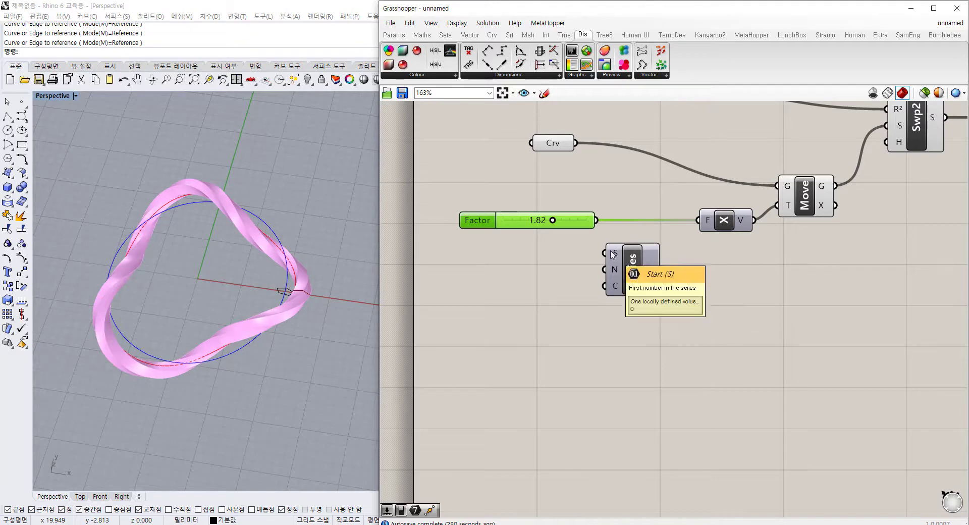
pyautogui.moveTo(627, 261); pyautogui.dragTo(638, 289)
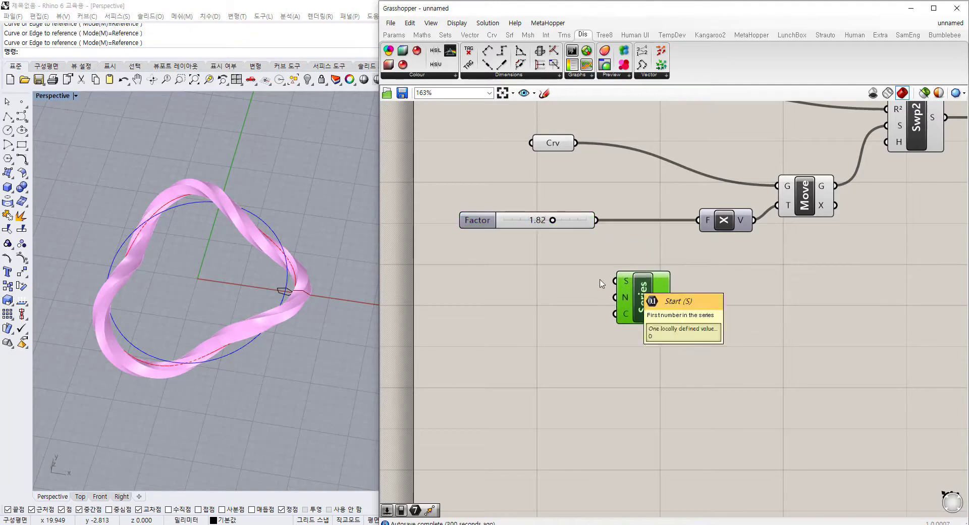
# Step: Create a panel containing -5, connect it to the Series start input, and align it with that input
pyautogui.doubleClick(568, 287)
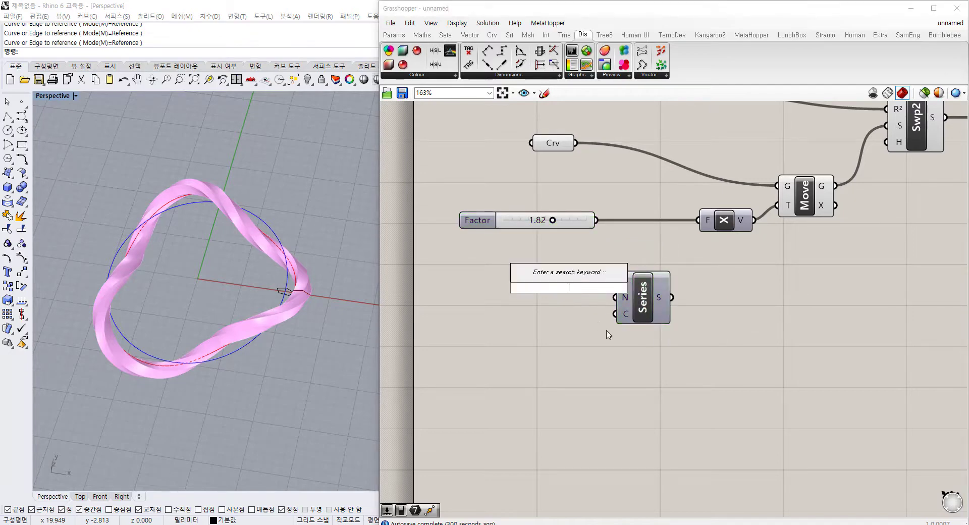
pyautogui.write('"-5')
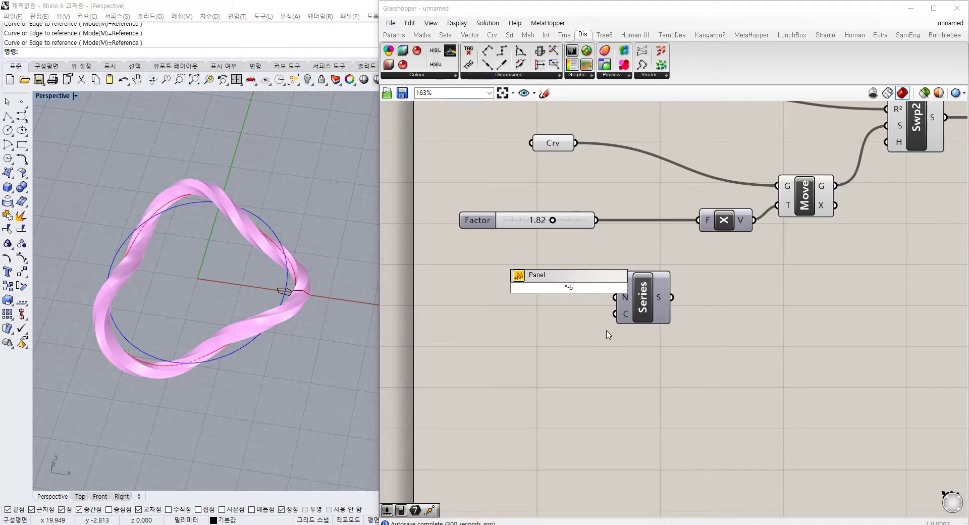
pyautogui.press('Return')
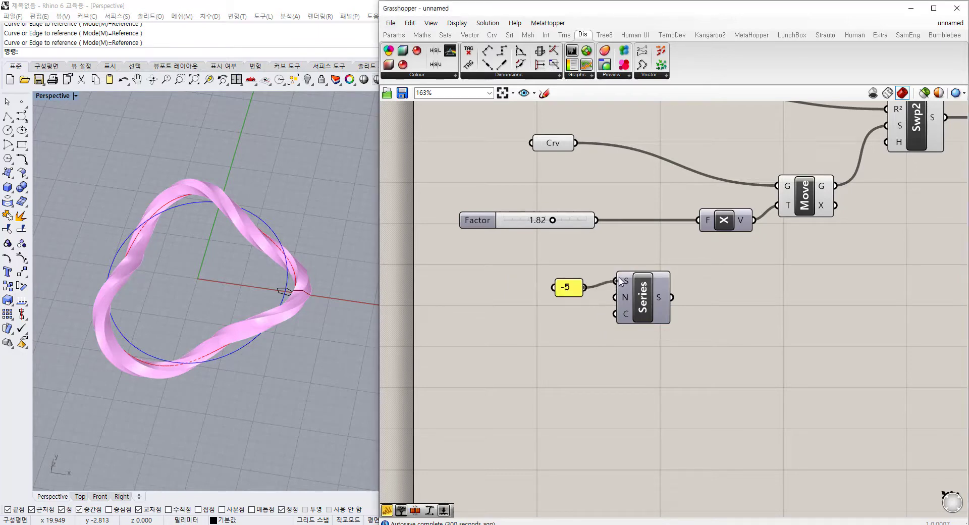
pyautogui.click(567, 285)
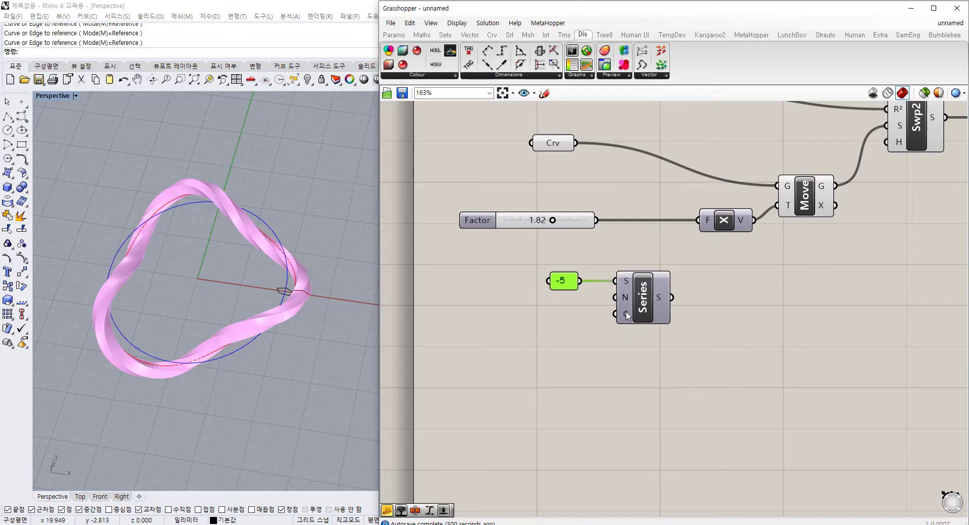
# Step: Add a number slider set to 11 and connect it to the Series count input
pyautogui.doubleClick(563, 325)
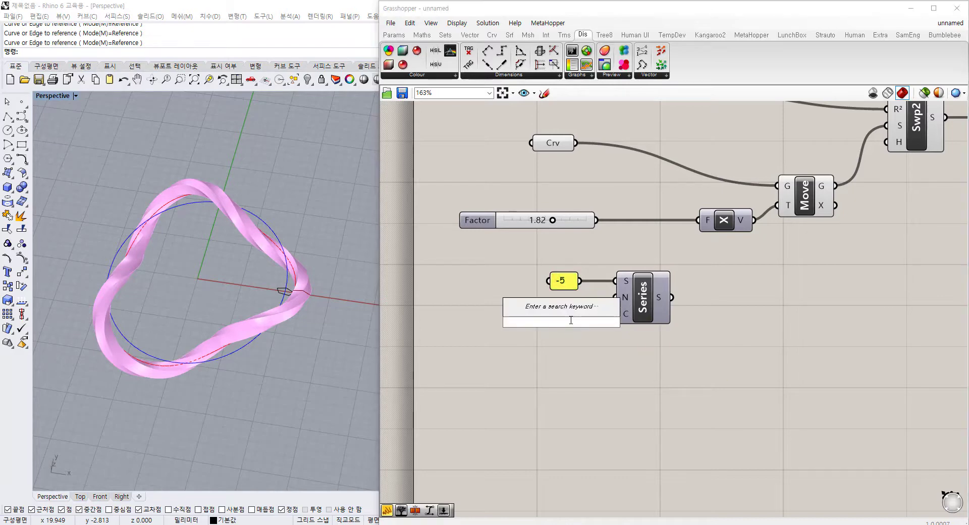
pyautogui.write('11')
pyautogui.press('Return')
pyautogui.moveTo(581, 326); pyautogui.dragTo(543, 321)
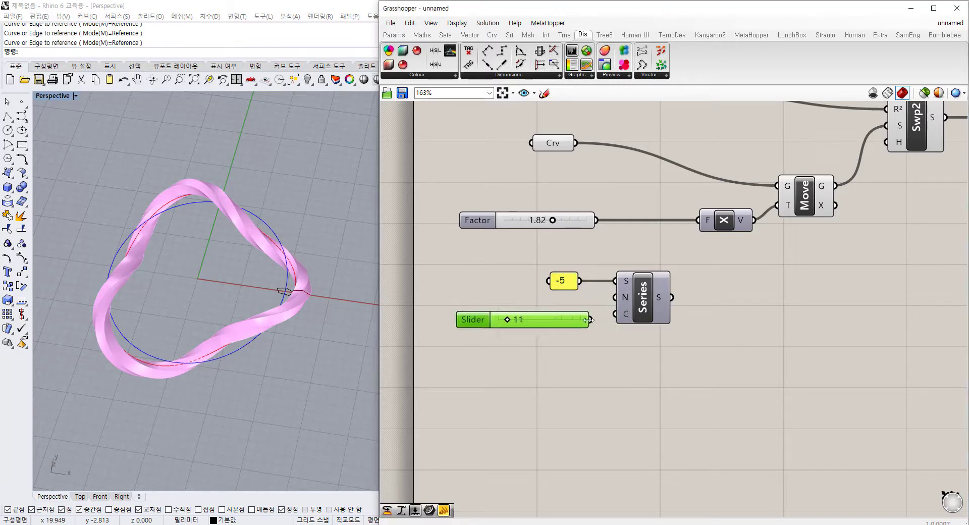
pyautogui.click(651, 305)
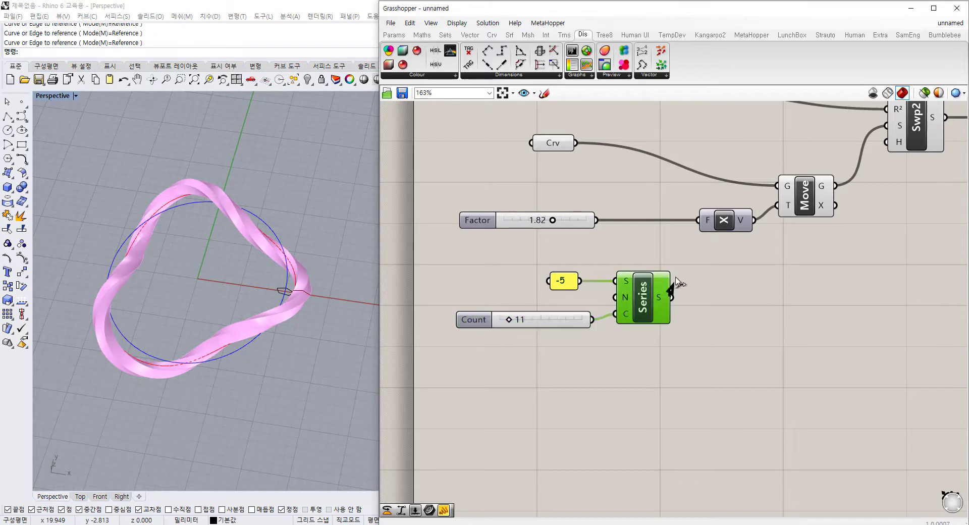
# Step: Feed the Series output into the Unit X factor in place of the slider, and inspect the row of pentagons
pyautogui.moveTo(677, 281); pyautogui.dragTo(694, 220)
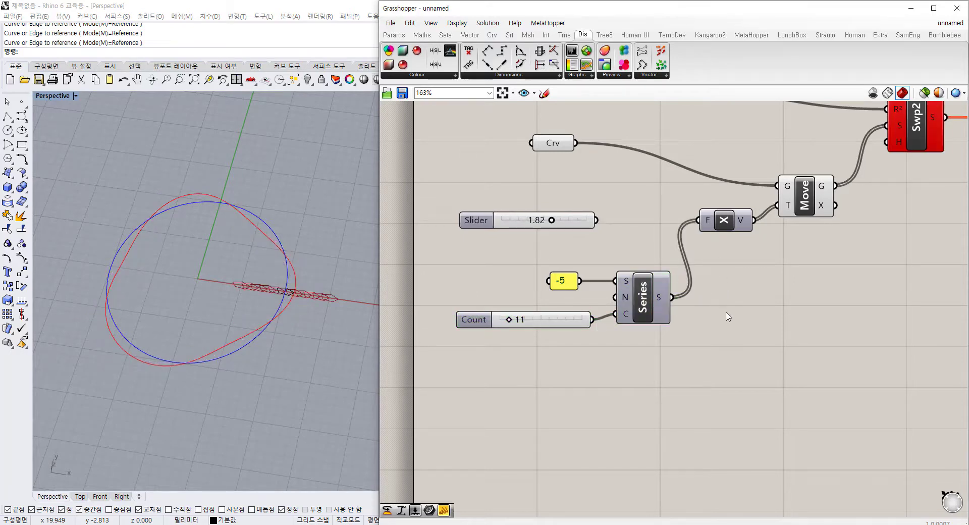
pyautogui.scroll(2, 282, 299)
pyautogui.scroll(3, 283, 299)
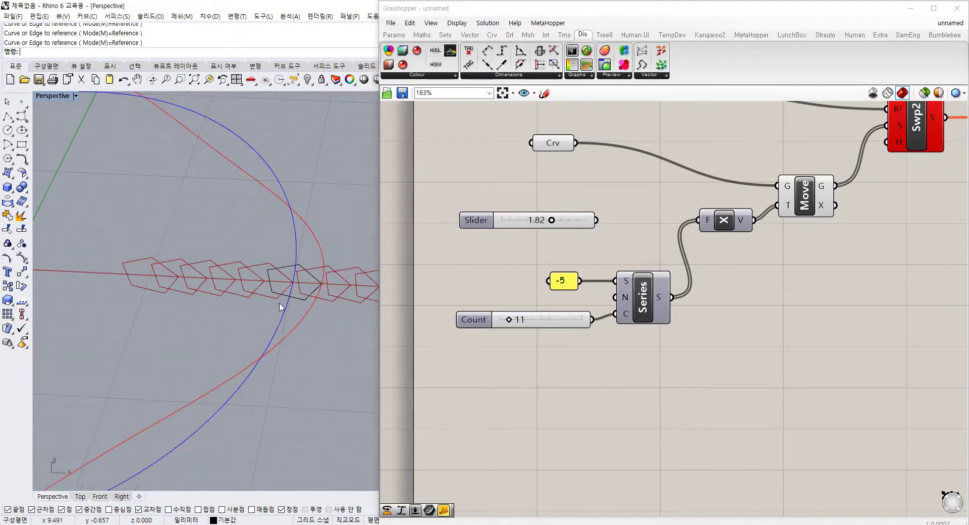
pyautogui.scroll(-5, 295, 313)
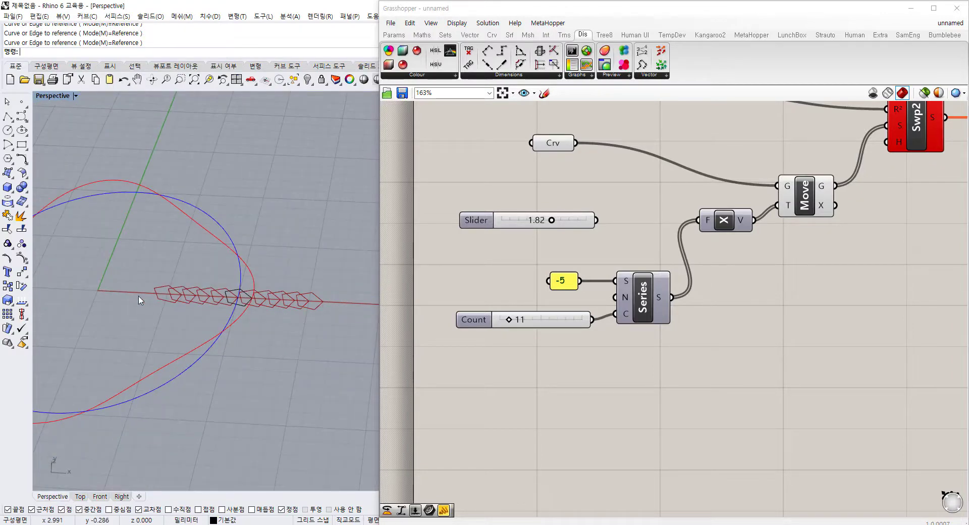
# Step: Graft the geometry output of Move so that Sweep2 sweeps each pentagon separately
pyautogui.moveTo(854, 243); pyautogui.dragTo(810, 312, button='right')
pyautogui.moveTo(873, 196)
pyautogui.mouseDown()
pyautogui.moveTo(890, 172)
pyautogui.moveTo(879, 180)
pyautogui.mouseUp()
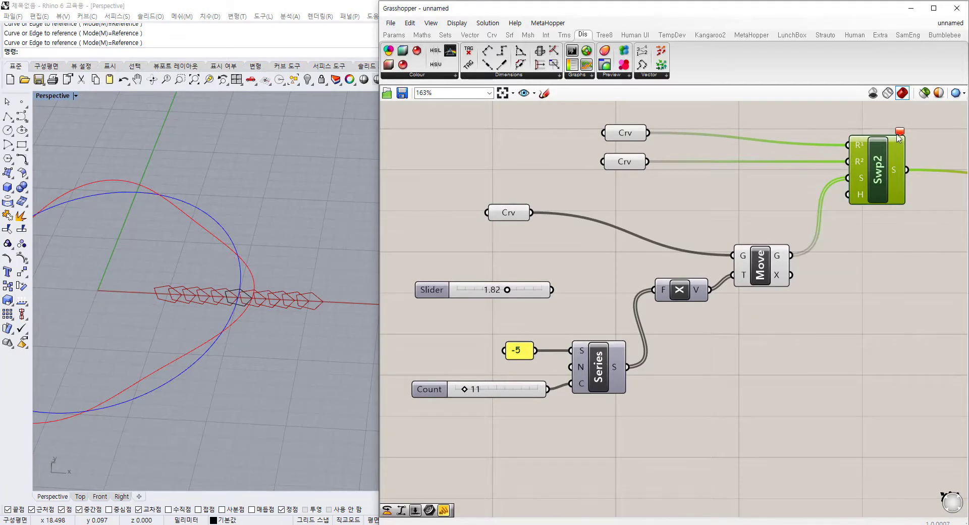
pyautogui.moveTo(800, 277); pyautogui.dragTo(722, 294, button='right')
pyautogui.moveTo(688, 286); pyautogui.dragTo(679, 244)
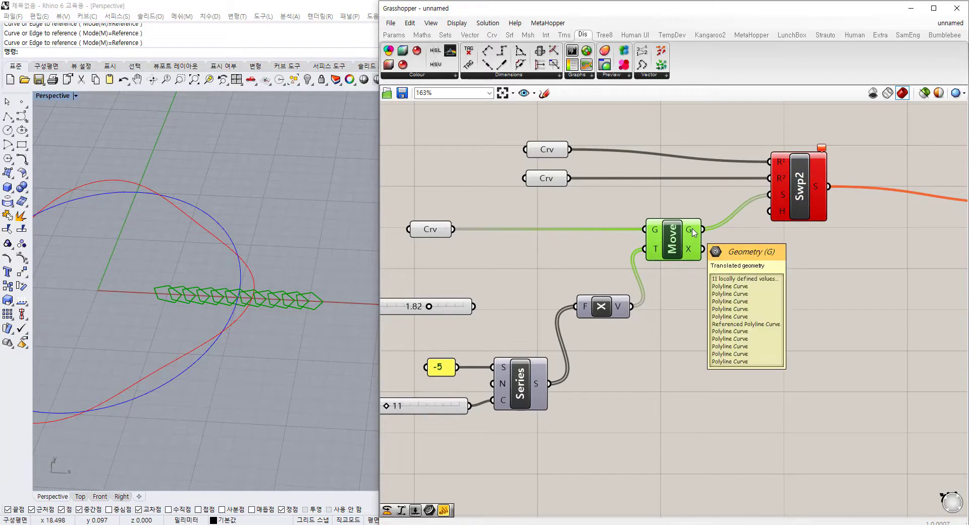
pyautogui.rightClick(693, 232)
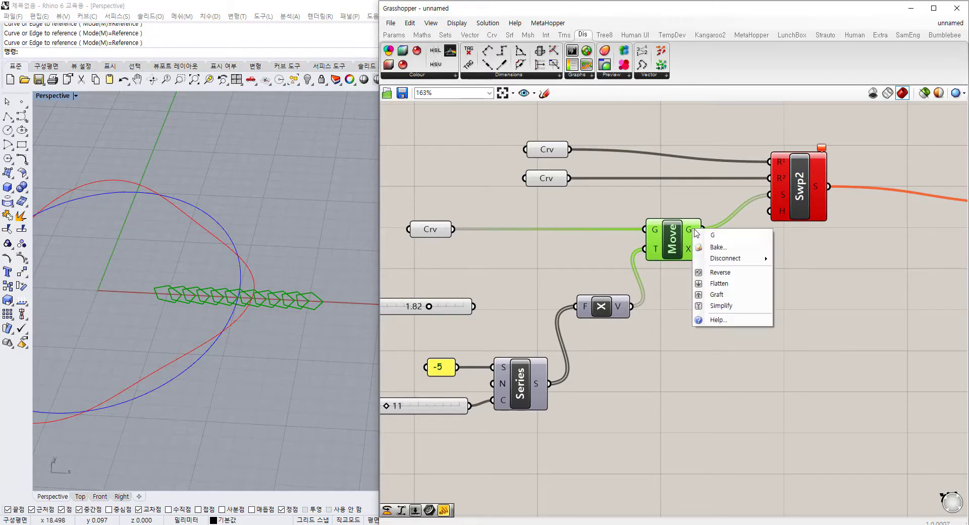
pyautogui.click(717, 294)
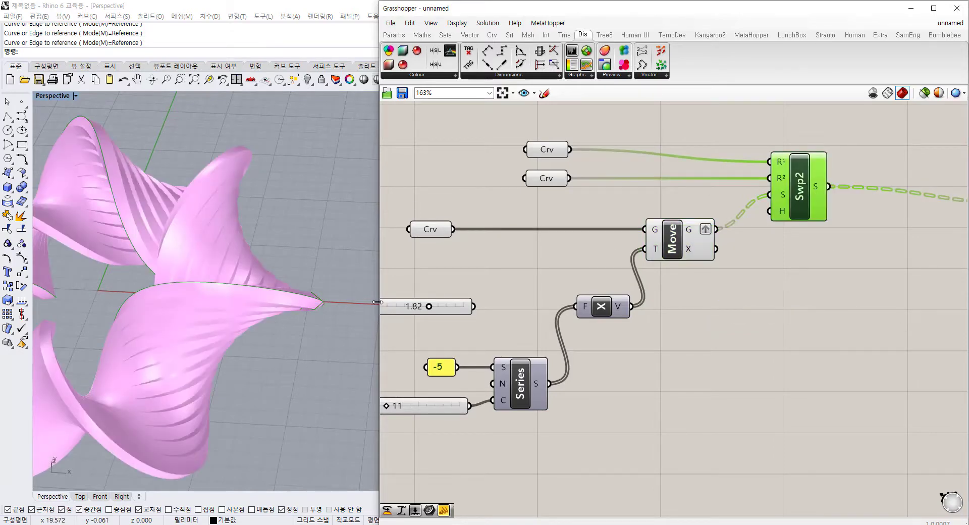
# Step: Enlarge the Rhino viewport and examine the layered sweep from above, up close, and from a low angle
pyautogui.moveTo(377, 301); pyautogui.dragTo(510, 302)
pyautogui.moveTo(313, 282); pyautogui.dragTo(341, 283, button='right')
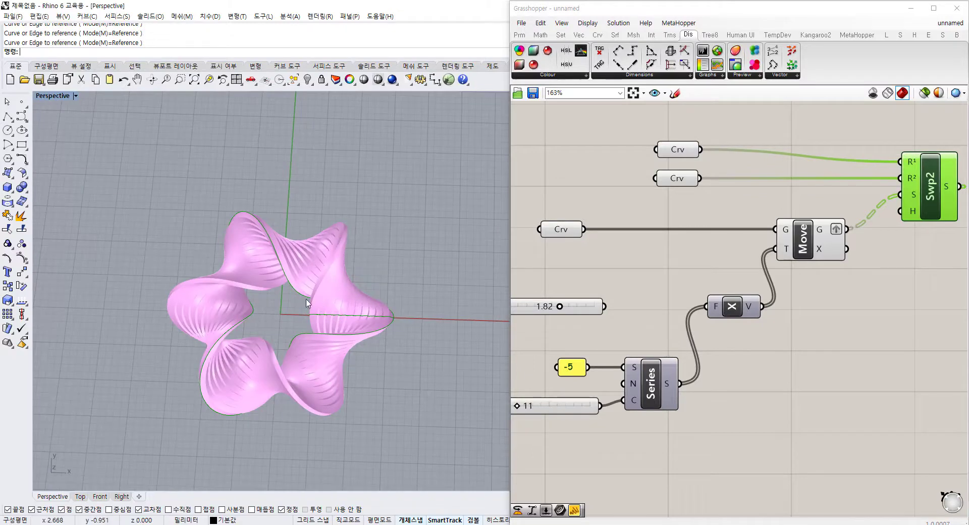
pyautogui.scroll(10, 225, 308)
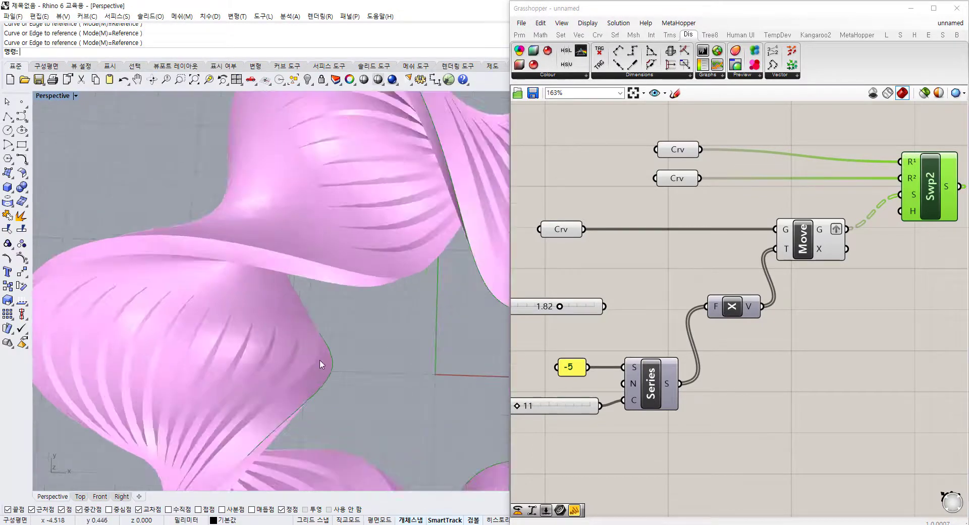
pyautogui.moveTo(322, 365); pyautogui.dragTo(314, 224, button='right')
pyautogui.moveTo(358, 275); pyautogui.dragTo(222, 385, button='right')
pyautogui.keyDown('shift'); pyautogui.moveTo(293, 317); pyautogui.dragTo(374, 315, button='right'); pyautogui.keyUp('shift')
pyautogui.scroll(-10, 373, 315)
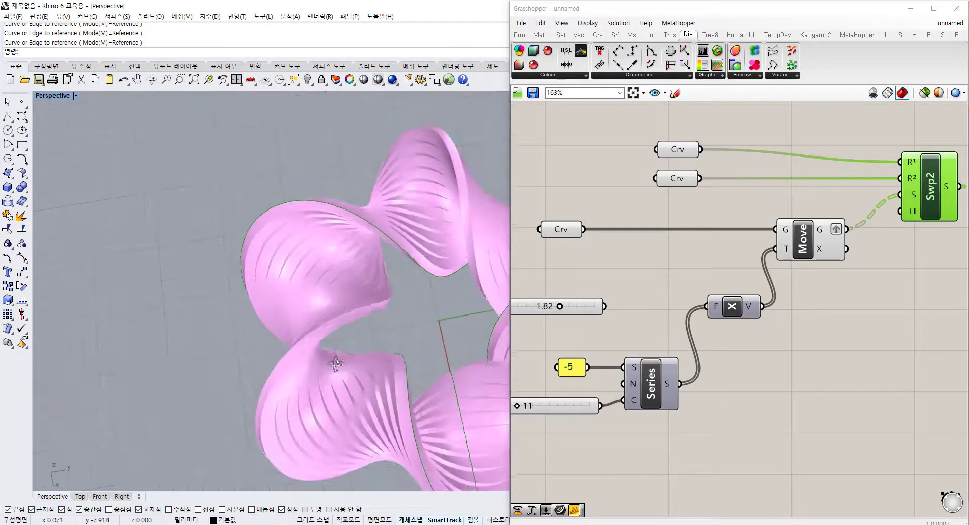
pyautogui.moveTo(325, 347); pyautogui.dragTo(422, 312, button='right')
pyautogui.keyDown('shift'); pyautogui.moveTo(411, 377); pyautogui.dragTo(381, 332, button='right'); pyautogui.keyUp('shift')
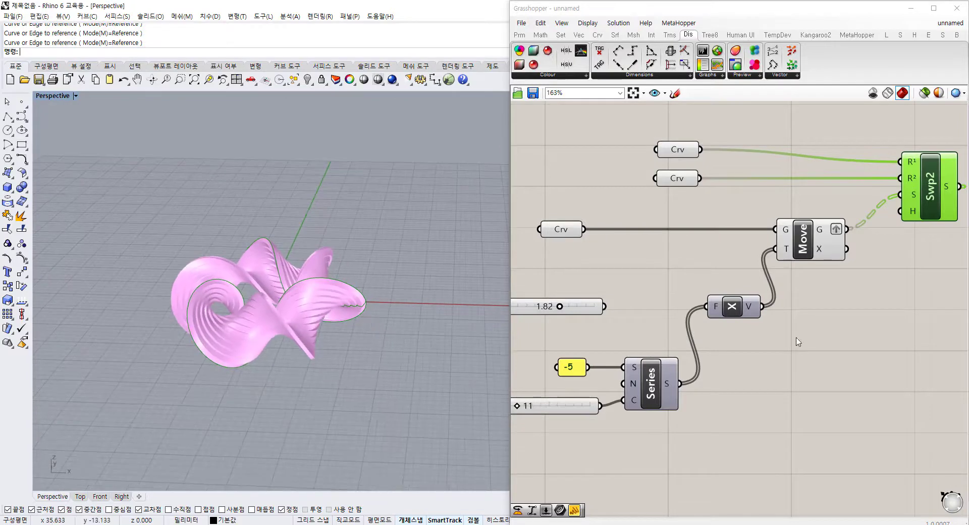
# Step: Move the Preview component farther away from Sweep2, clear the selection, and view the layered ring from above
pyautogui.moveTo(846, 298); pyautogui.dragTo(693, 293, button='right')
pyautogui.scroll(-3, 712, 302)
pyautogui.scroll(2, 813, 256)
pyautogui.scroll(2, 814, 256)
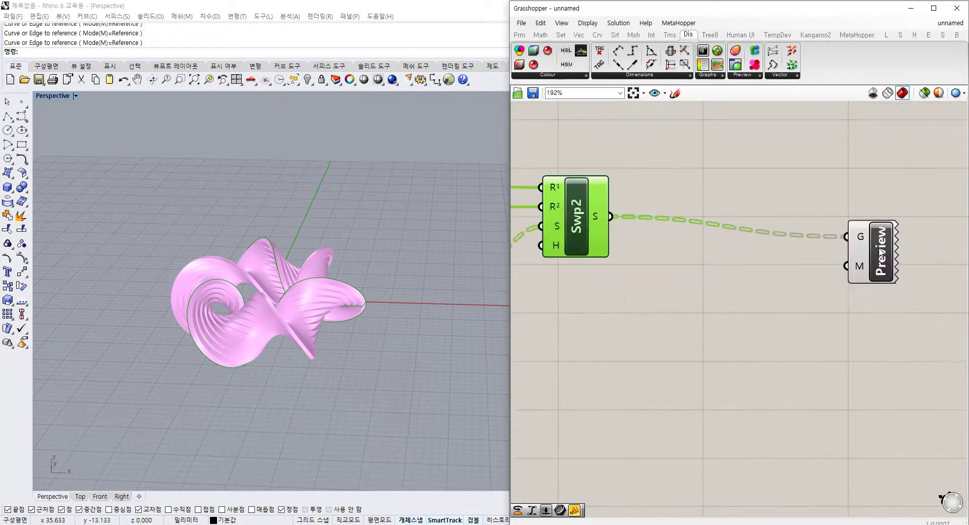
pyautogui.moveTo(877, 251); pyautogui.dragTo(905, 238)
pyautogui.click(703, 290)
pyautogui.moveTo(347, 327); pyautogui.dragTo(337, 399, button='right')
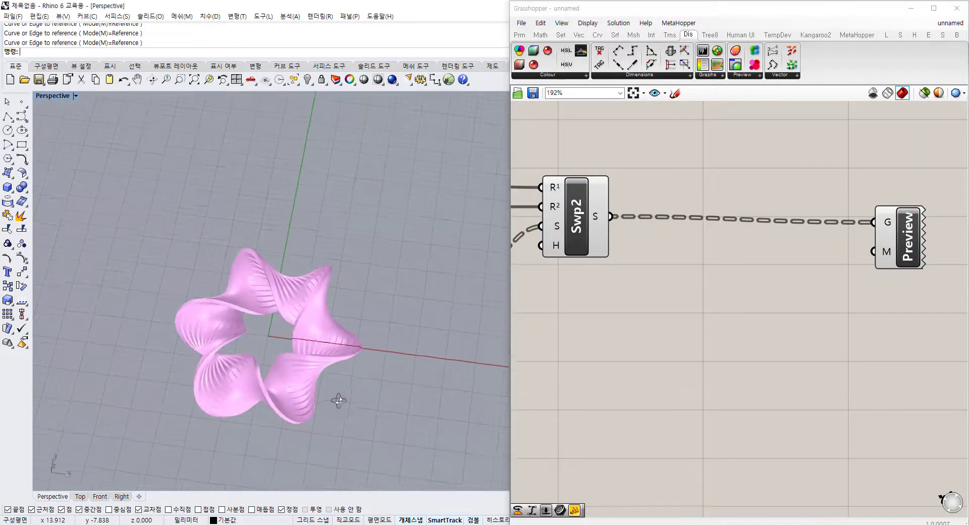
pyautogui.scroll(6, 260, 345)
pyautogui.keyDown('shift'); pyautogui.moveTo(295, 368); pyautogui.dragTo(278, 338, button='right'); pyautogui.keyUp('shift')
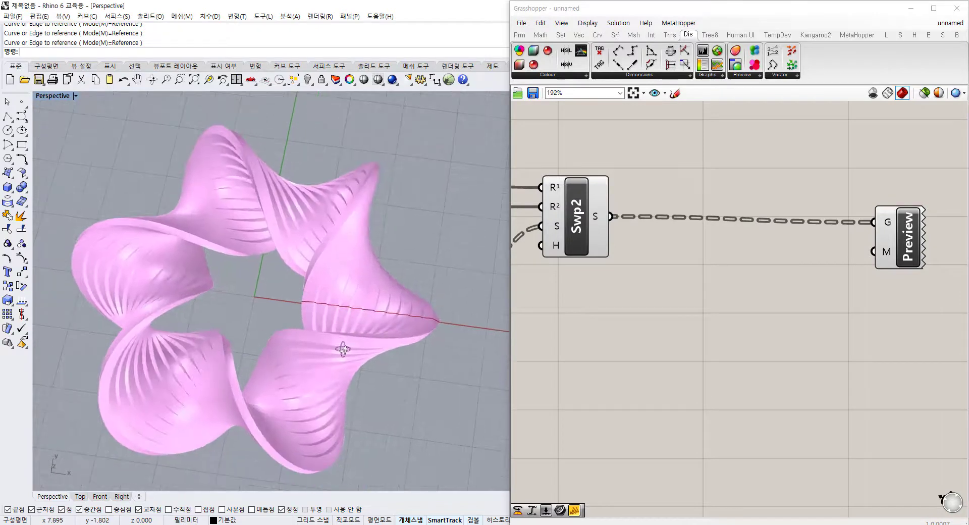
pyautogui.moveTo(341, 348); pyautogui.dragTo(325, 347, button='right')
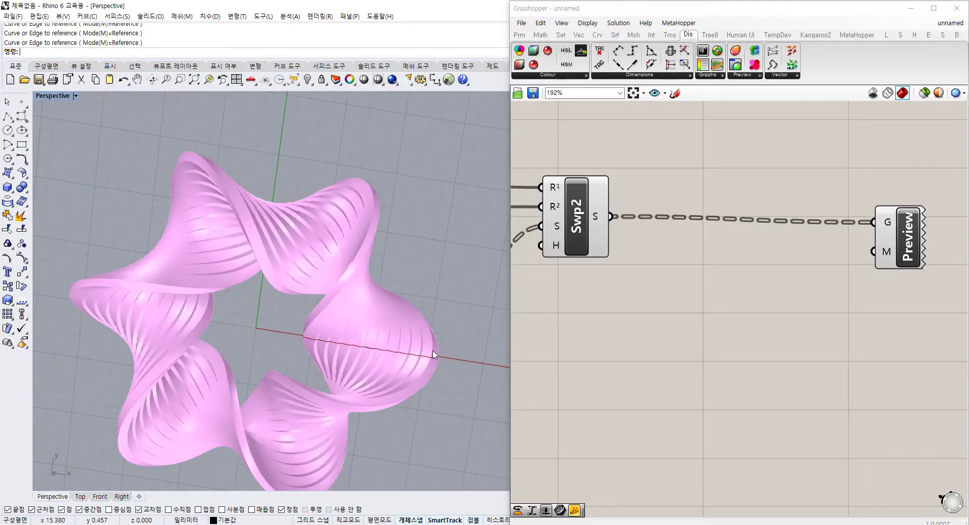
pyautogui.keyDown('shift'); pyautogui.moveTo(420, 347); pyautogui.dragTo(412, 288, button='right'); pyautogui.keyUp('shift')
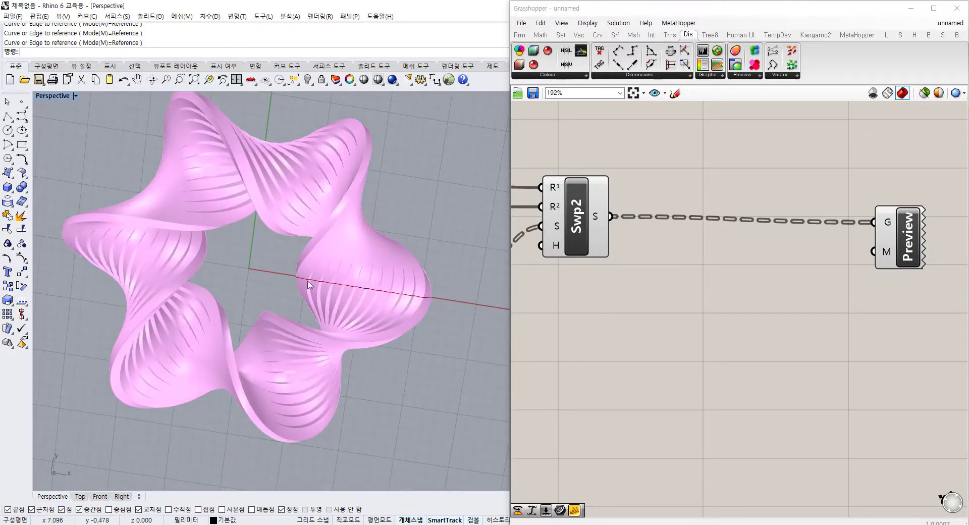
# Step: Reposition the Preview component to leave free canvas space between it and Sweep2, and clear the selection
pyautogui.click(594, 292)
pyautogui.moveTo(908, 252); pyautogui.dragTo(939, 356)
pyautogui.scroll(-3, 803, 328)
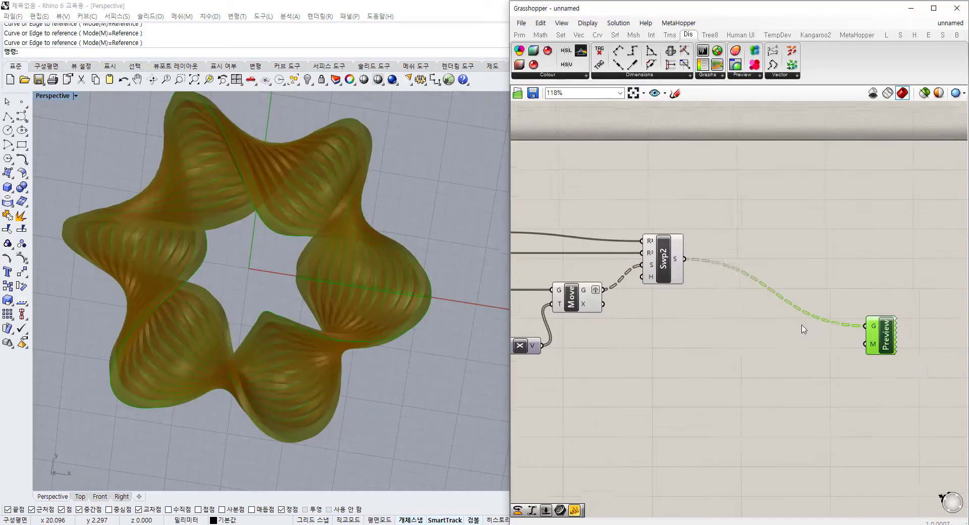
pyautogui.moveTo(802, 329); pyautogui.dragTo(735, 314, button='right')
pyautogui.click(751, 324)
pyautogui.moveTo(814, 328); pyautogui.dragTo(876, 292)
pyautogui.click(777, 316)
# Step: Add a Gradient component below the wire between Sweep2 and Preview
pyautogui.click(516, 35)
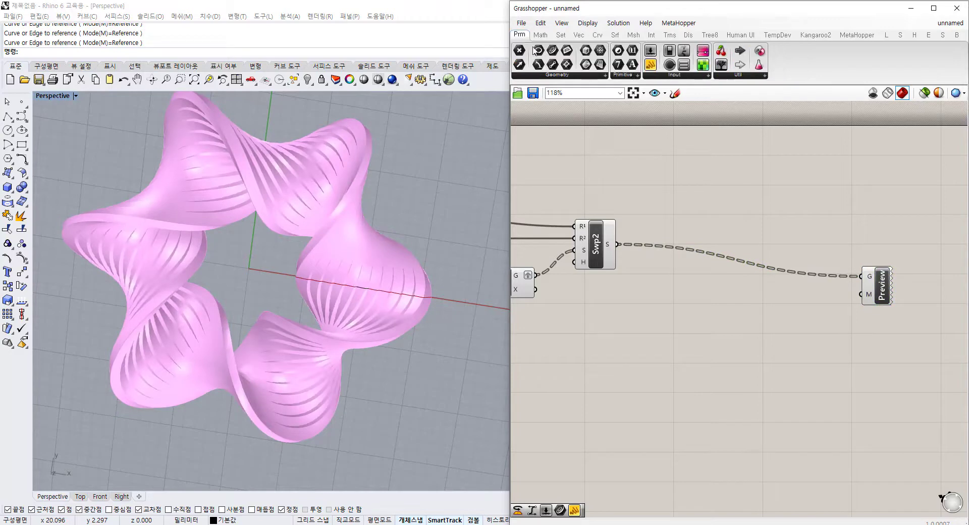
pyautogui.click(707, 76)
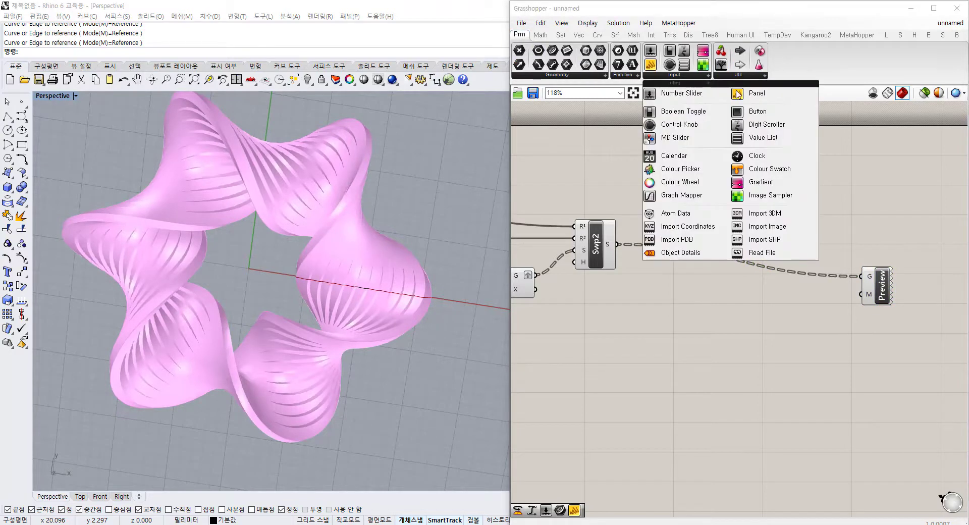
pyautogui.click(756, 187)
pyautogui.click(737, 331)
pyautogui.scroll(3, 658, 328)
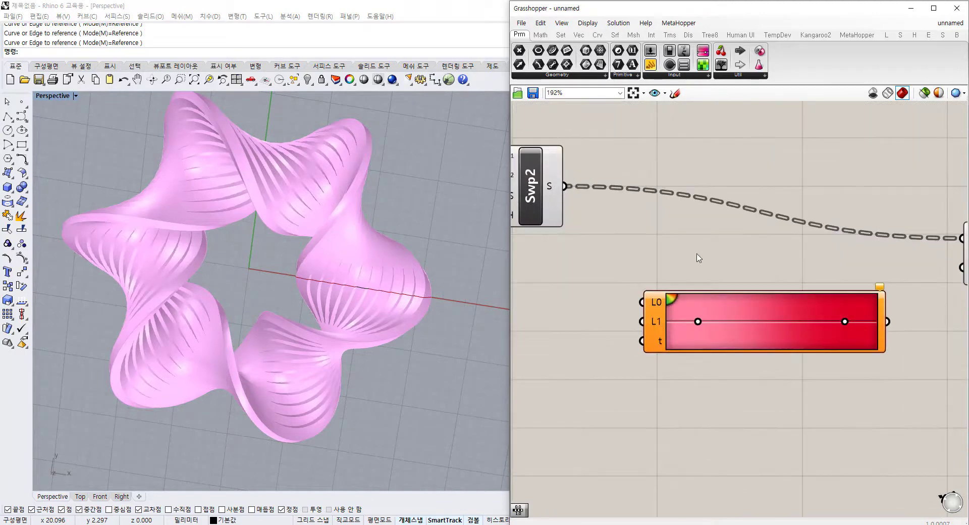
# Step: Apply the red-orange-yellow-blue preset to the Gradient component
pyautogui.click(706, 76)
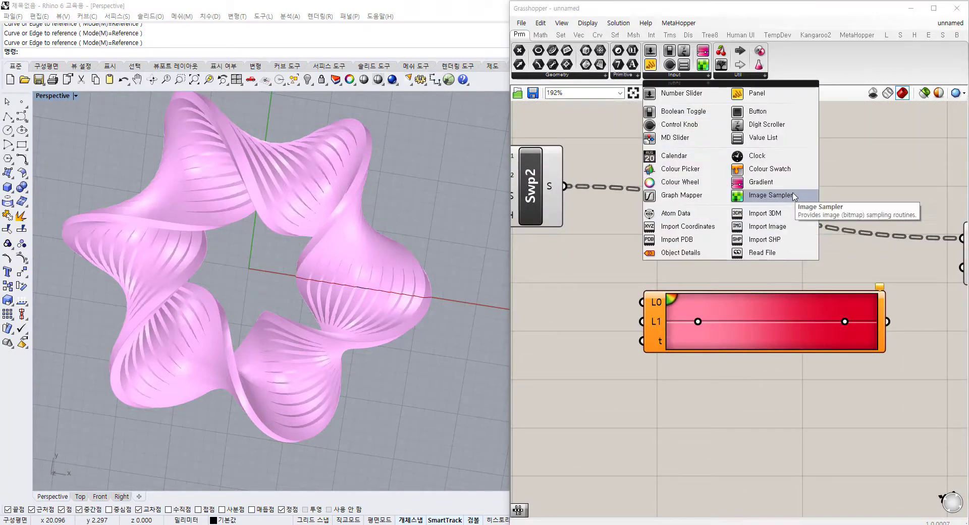
pyautogui.rightClick(788, 335)
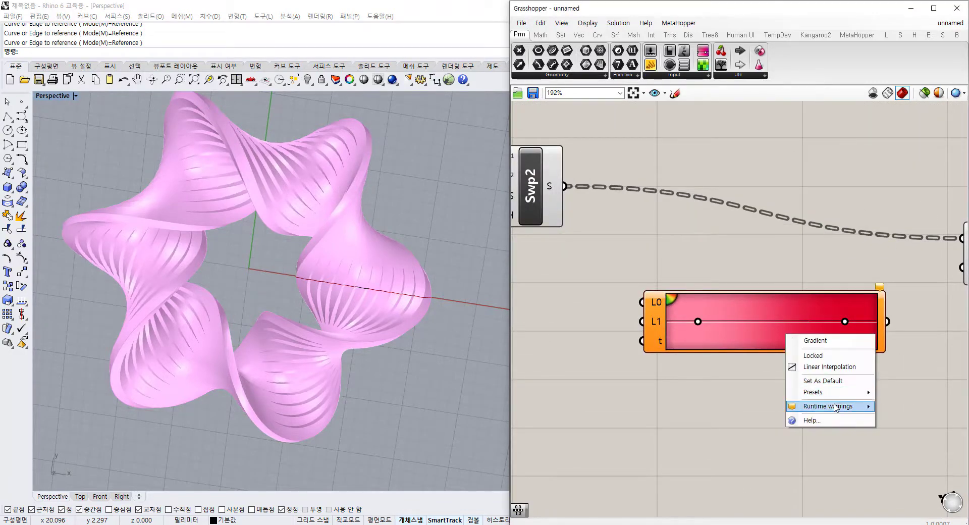
pyautogui.moveTo(870, 391)
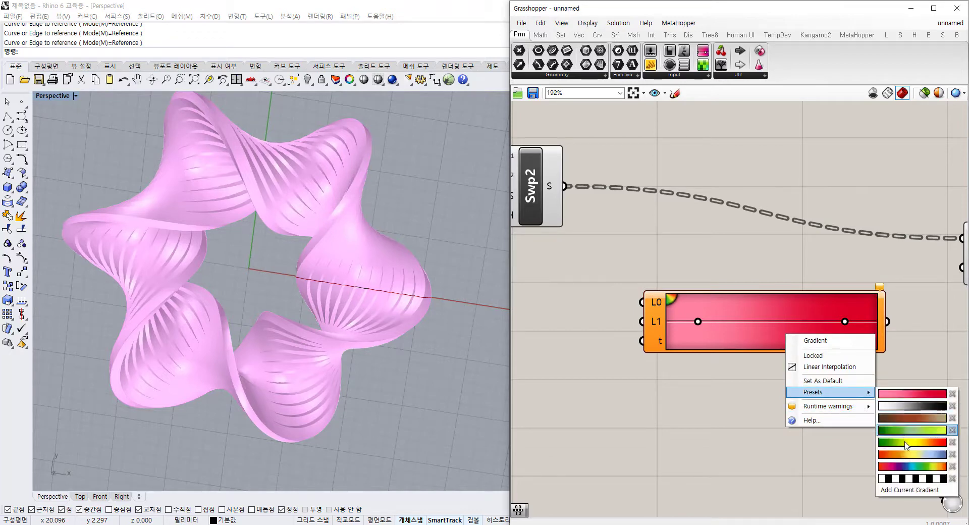
pyautogui.click(927, 455)
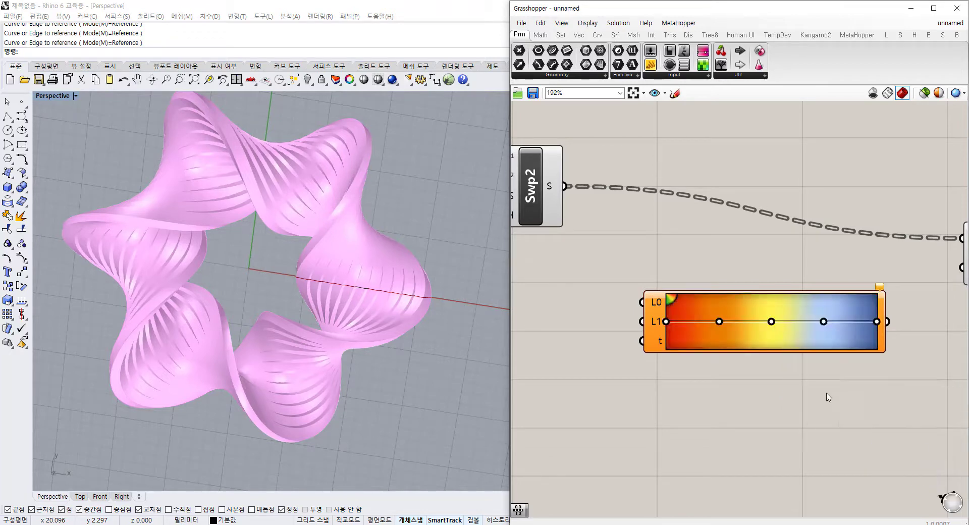
pyautogui.scroll(-3, 863, 323)
pyautogui.moveTo(774, 185); pyautogui.dragTo(678, 172, button='right')
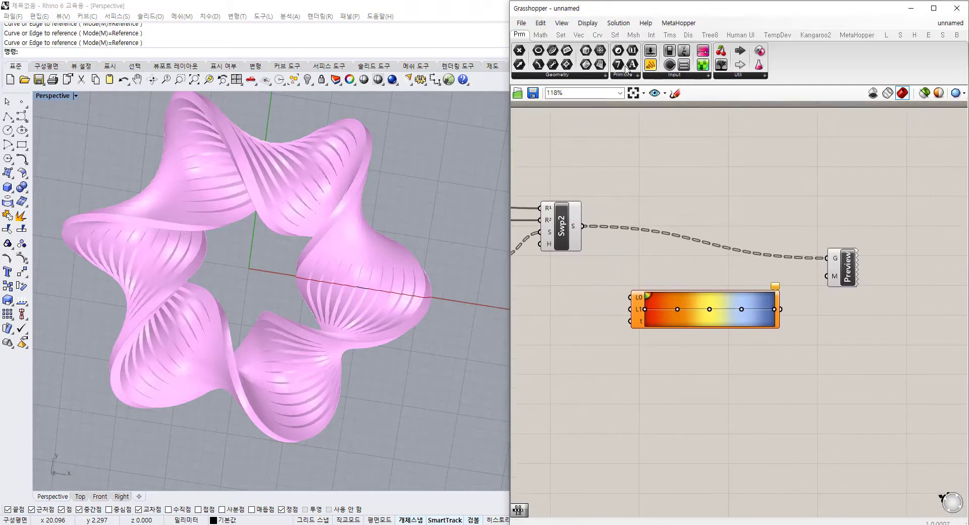
pyautogui.click(688, 36)
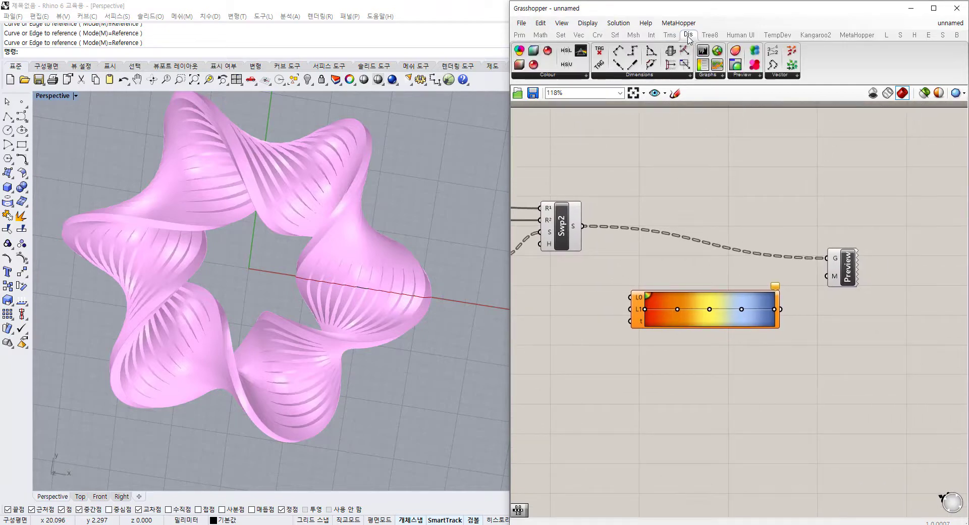
pyautogui.click(576, 75)
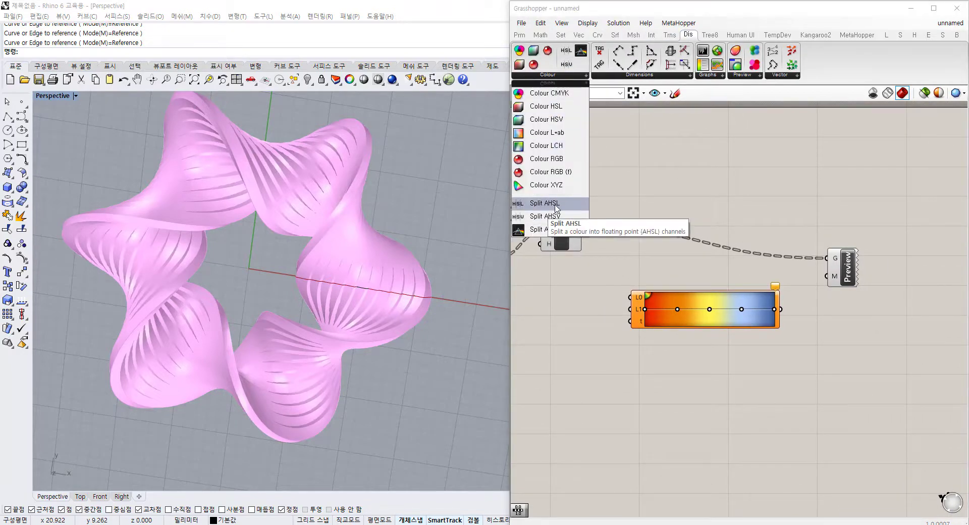
pyautogui.moveTo(556, 207); pyautogui.dragTo(739, 388)
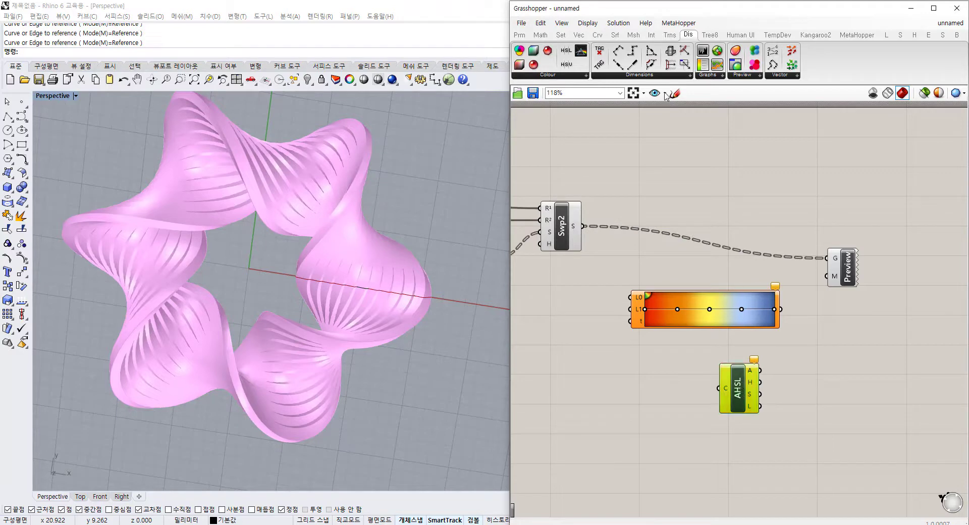
pyautogui.press('Delete')
pyautogui.click(585, 76)
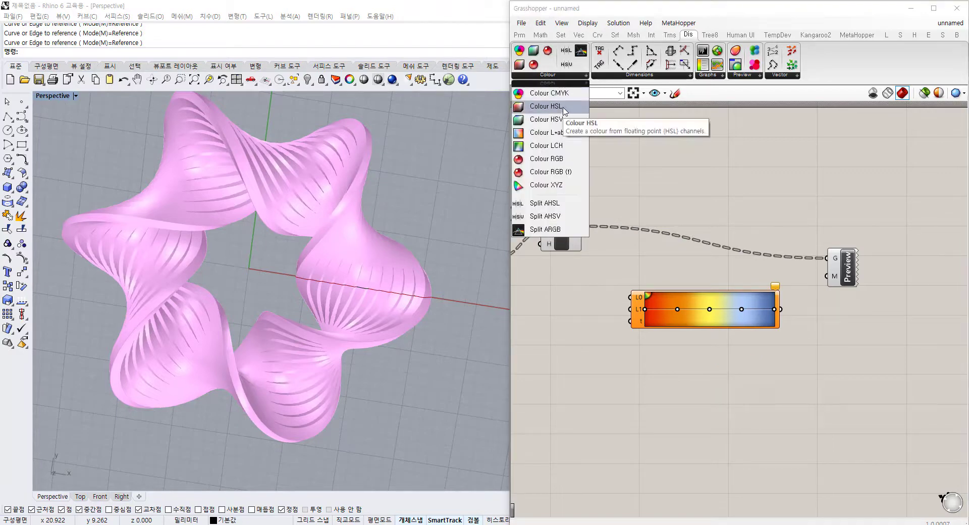
pyautogui.moveTo(563, 111); pyautogui.dragTo(731, 387)
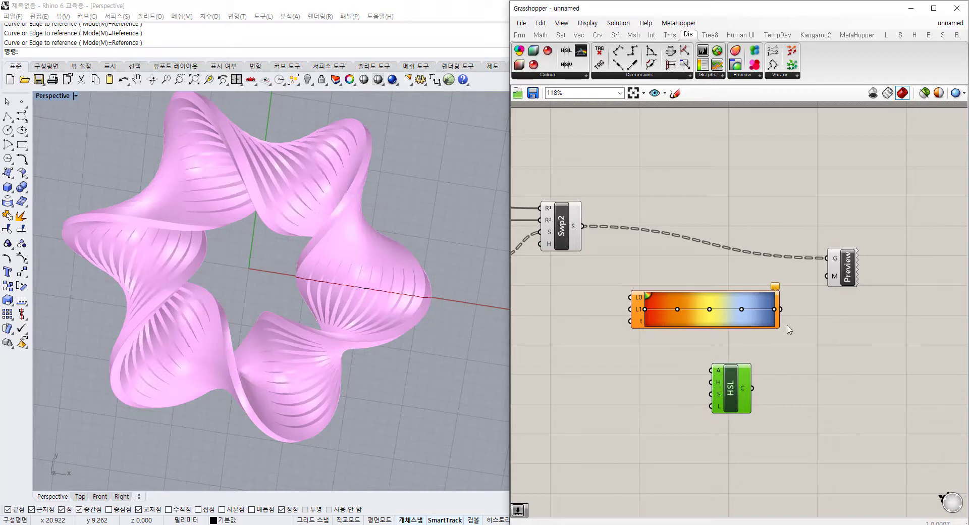
pyautogui.press('Delete')
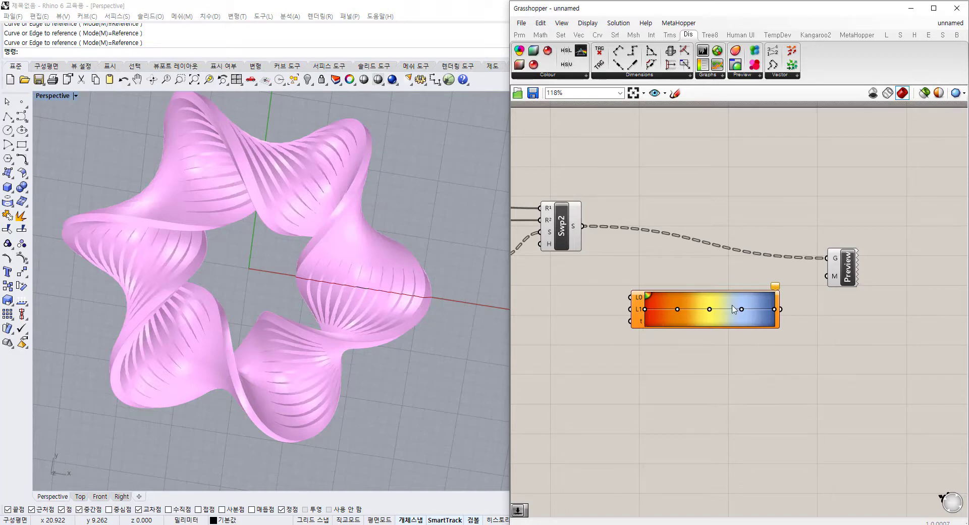
# Step: Insert a Brep parameter between the Sweep2 output and the Preview geometry input, and space the Gradient and Preview components around it
pyautogui.moveTo(735, 324); pyautogui.dragTo(768, 369)
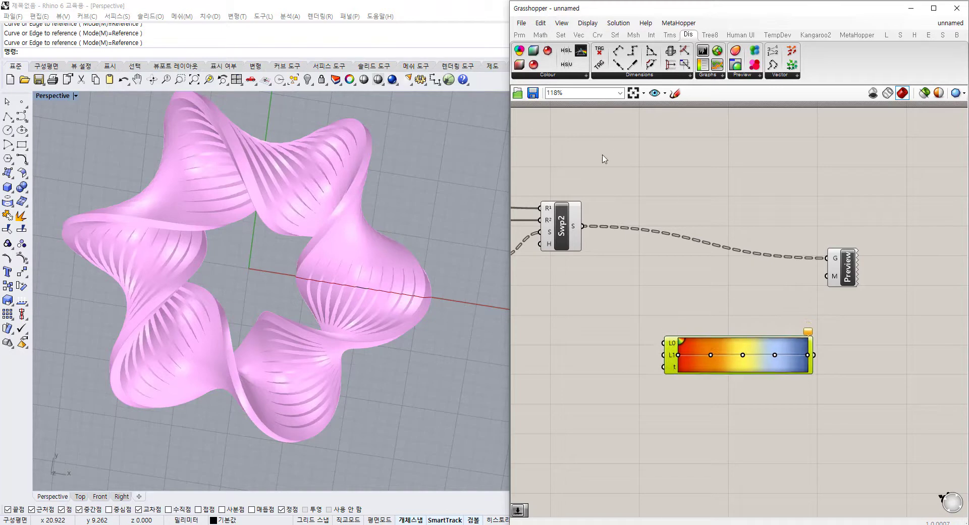
pyautogui.click(520, 36)
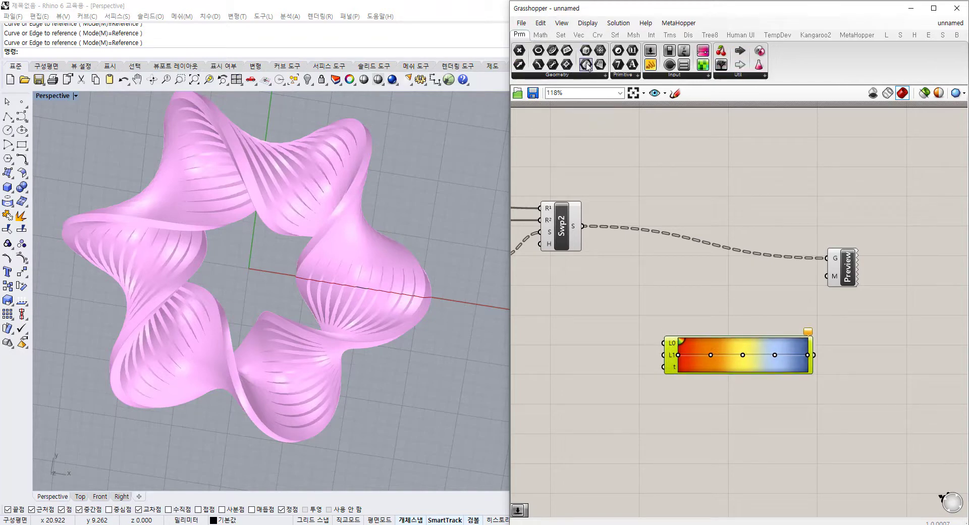
pyautogui.moveTo(630, 266); pyautogui.dragTo(625, 271)
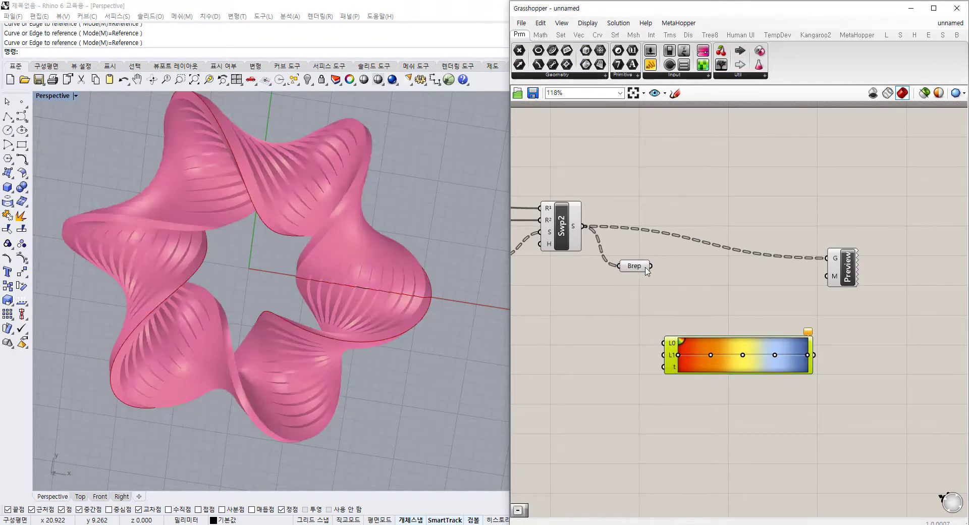
pyautogui.moveTo(729, 267); pyautogui.dragTo(885, 275)
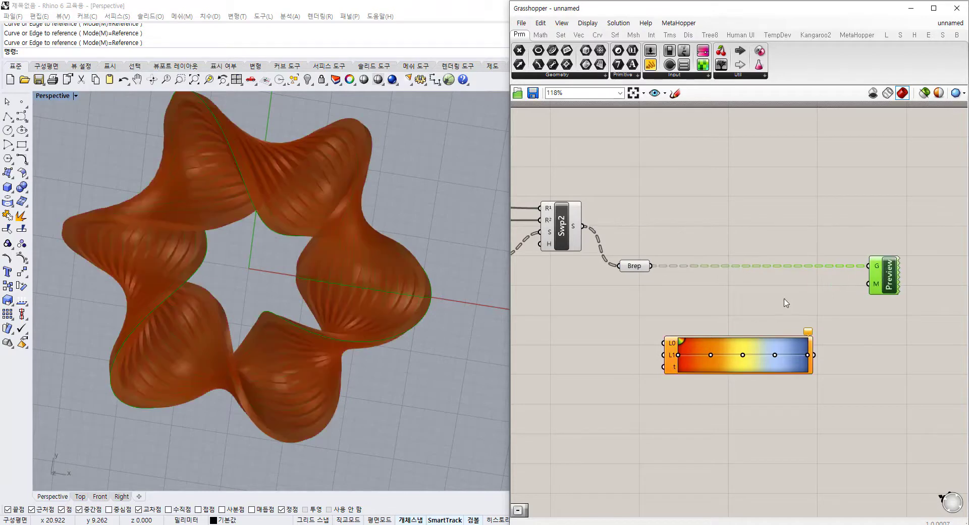
pyautogui.click(786, 302)
pyautogui.click(638, 270)
pyautogui.moveTo(652, 269); pyautogui.dragTo(638, 297)
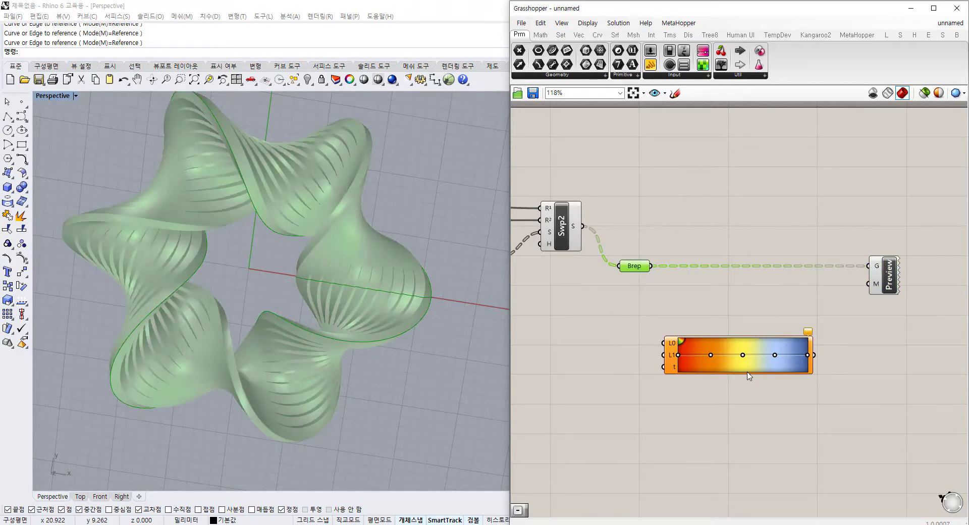
pyautogui.moveTo(748, 376); pyautogui.dragTo(771, 387)
pyautogui.click(747, 256)
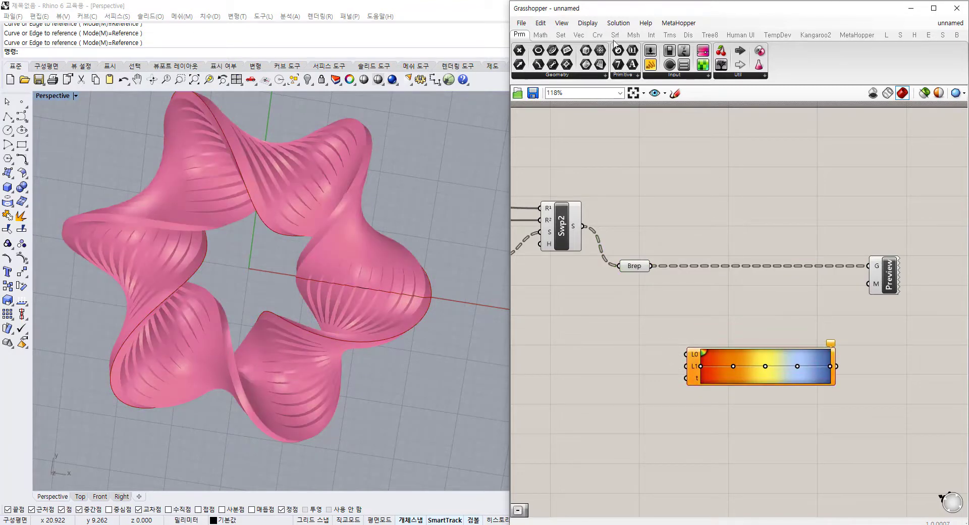
# Step: Place a List Length component beside the Brep parameter and flatten the Brep data
pyautogui.click(561, 34)
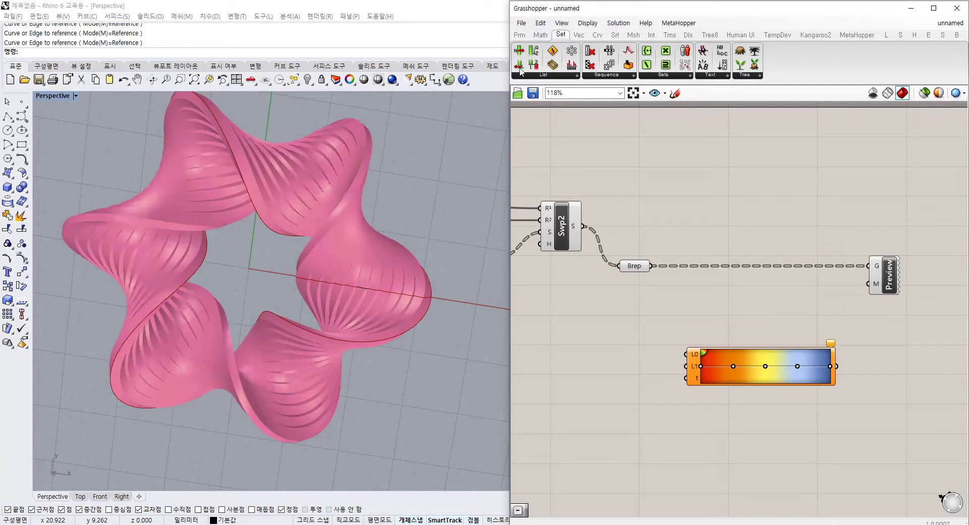
pyautogui.moveTo(673, 265); pyautogui.dragTo(709, 292)
pyautogui.rightClick(633, 267)
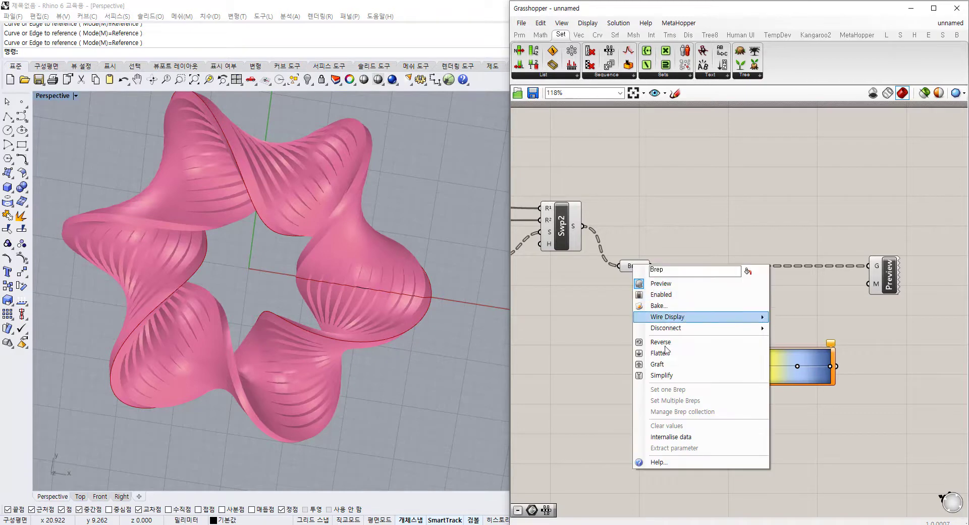
pyautogui.click(656, 352)
pyautogui.moveTo(651, 268); pyautogui.dragTo(686, 267, button='right')
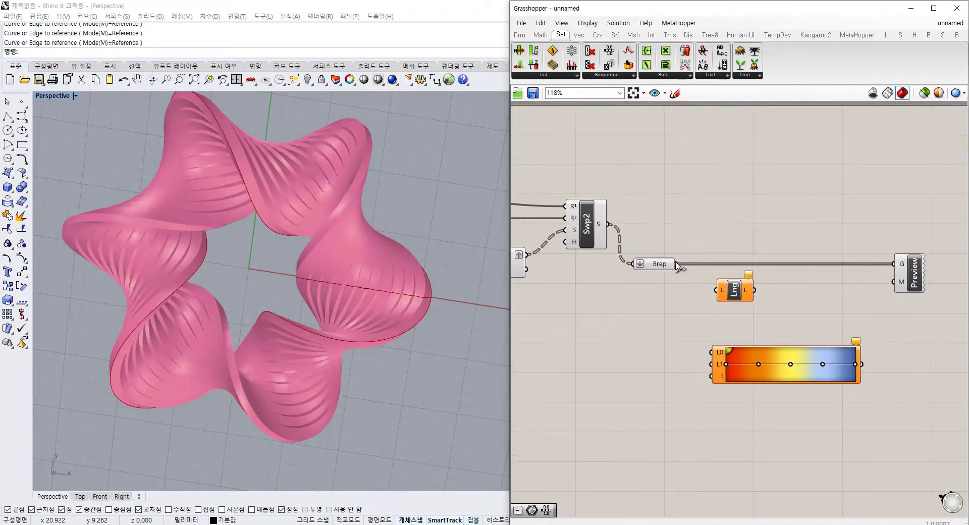
pyautogui.scroll(3, 686, 267)
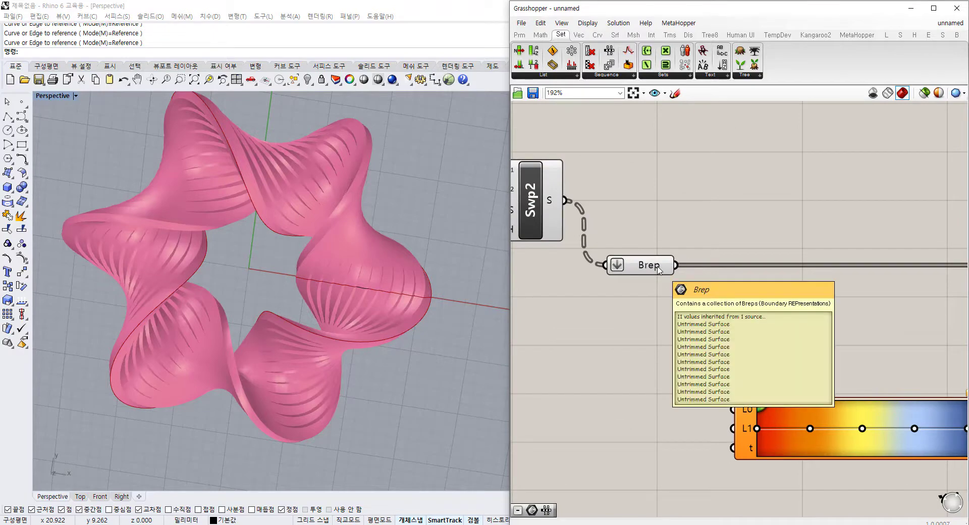
# Step: Feed the flattened Brep into the List Length input and position List Length below the Brep parameter
pyautogui.moveTo(675, 265); pyautogui.dragTo(770, 309)
pyautogui.moveTo(776, 308)
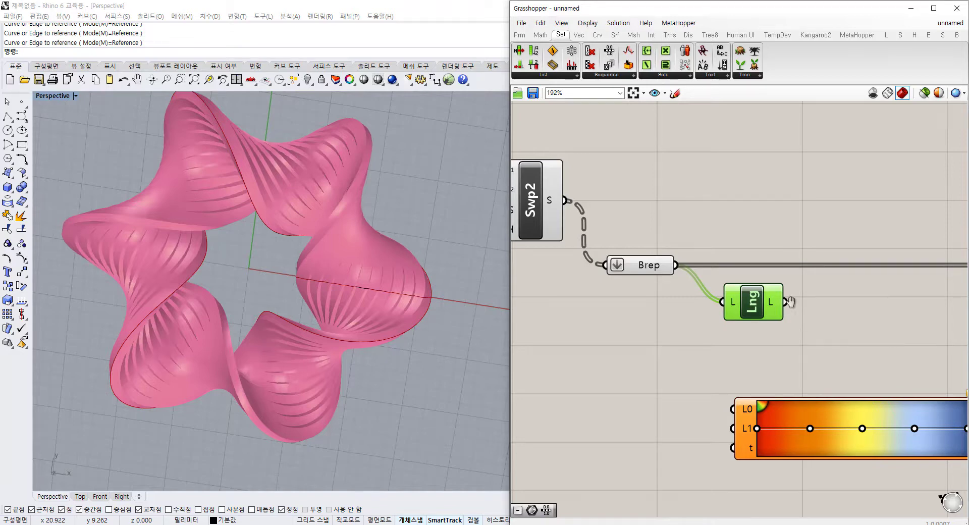
pyautogui.moveTo(744, 332); pyautogui.dragTo(707, 242, button='right')
pyautogui.scroll(-2, 709, 241)
pyautogui.moveTo(716, 223); pyautogui.dragTo(631, 246)
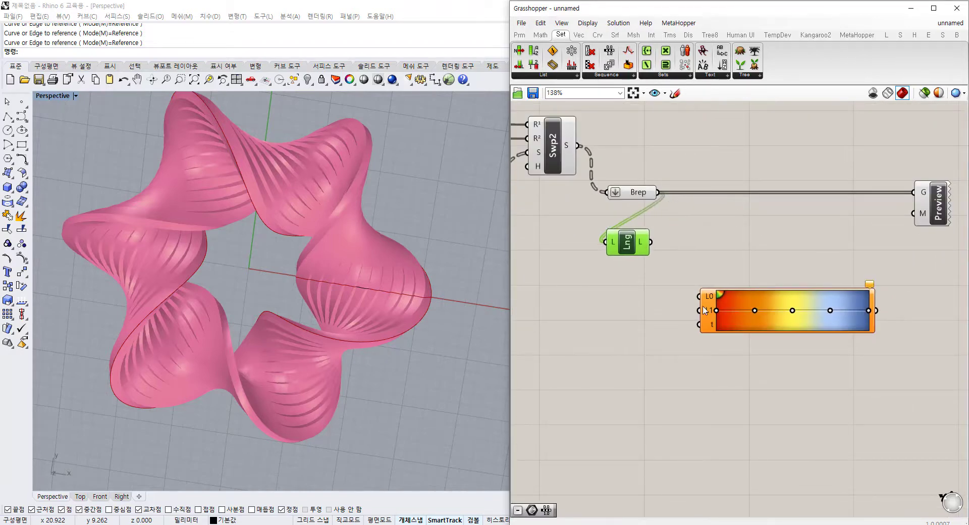
# Step: Add a Range component below List Length and connect the List Length output to its N input
pyautogui.click(613, 296)
pyautogui.write('range')
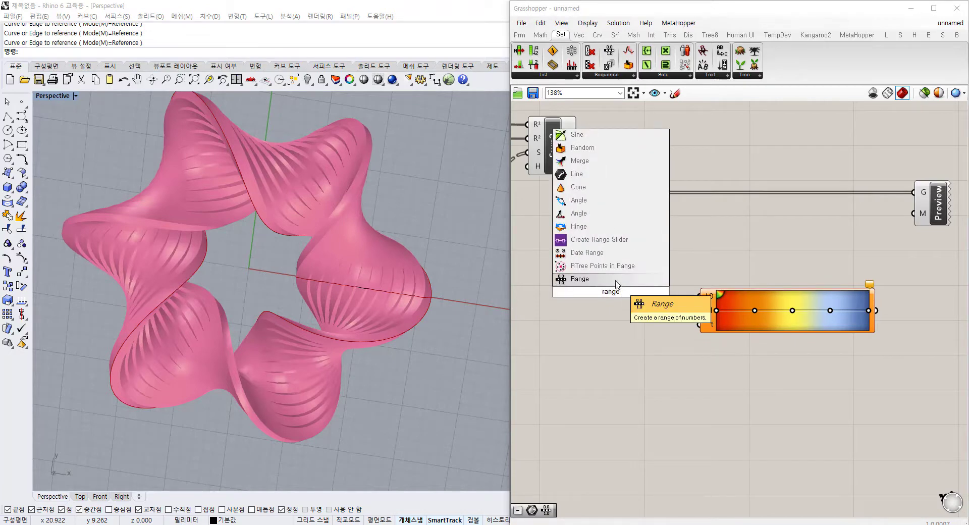
pyautogui.press('Return')
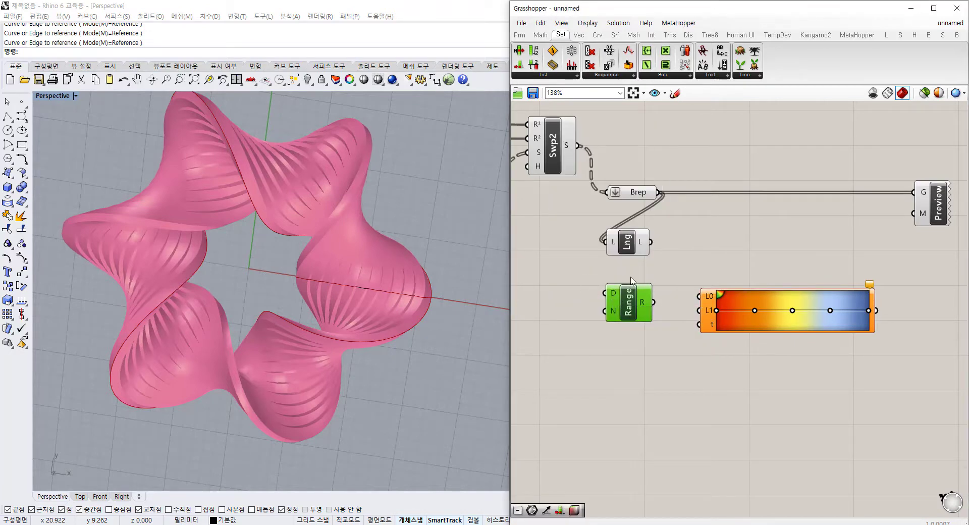
pyautogui.moveTo(651, 242); pyautogui.dragTo(615, 315)
pyautogui.moveTo(643, 304)
pyautogui.moveTo(629, 311); pyautogui.dragTo(628, 314)
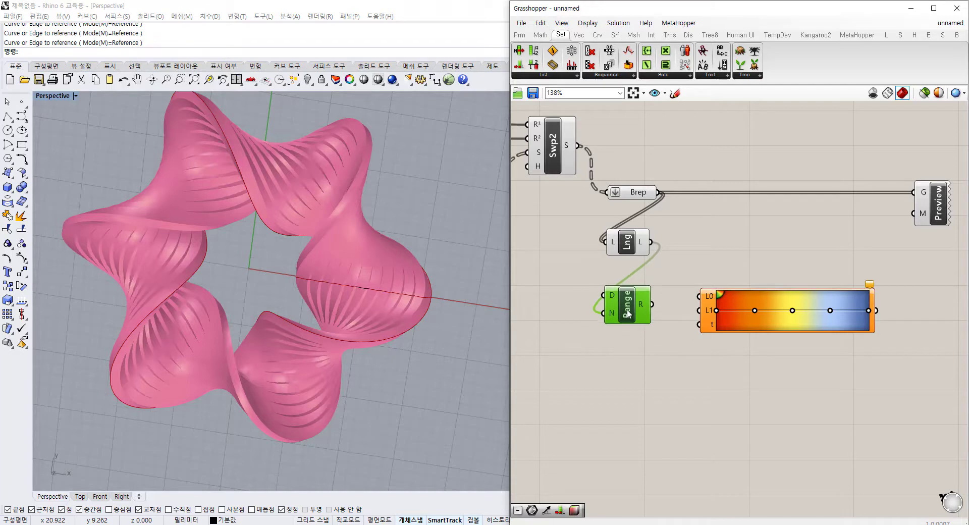
# Step: Apply the expression x-1 to the Range N input and feed the Range output into the Gradient's t input
pyautogui.rightClick(611, 314)
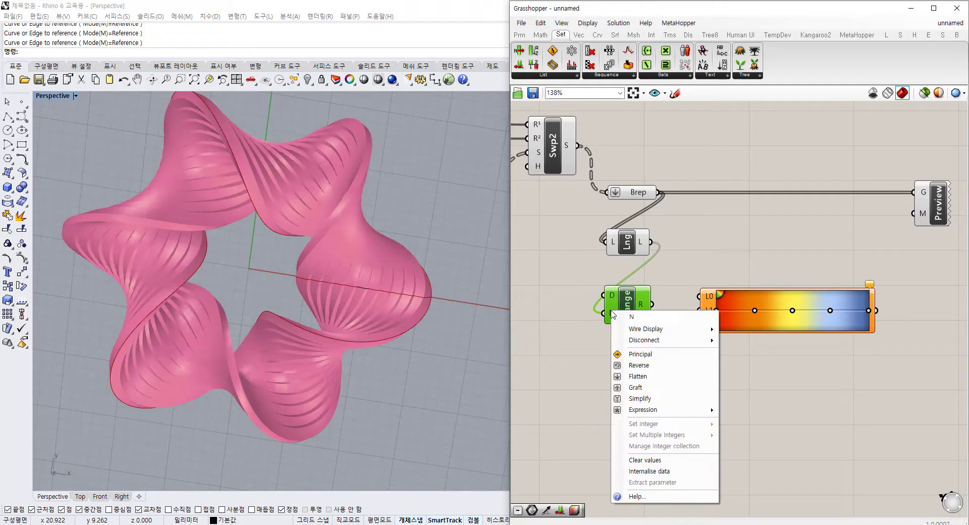
pyautogui.moveTo(681, 409)
pyautogui.click(751, 421)
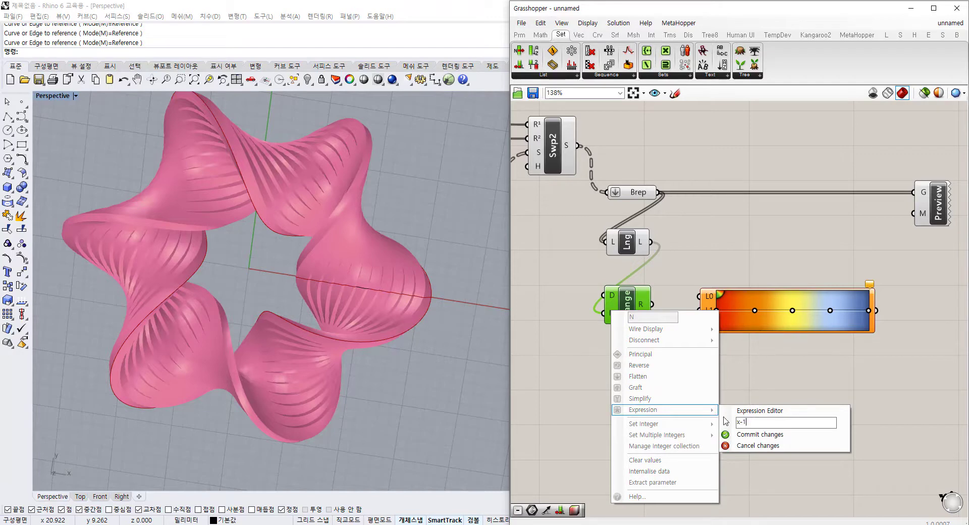
pyautogui.click(758, 434)
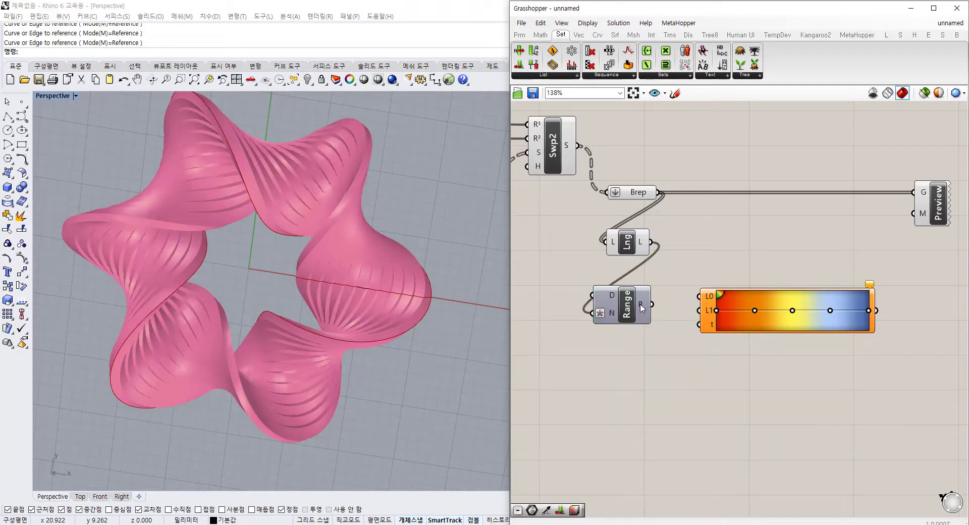
pyautogui.moveTo(641, 308)
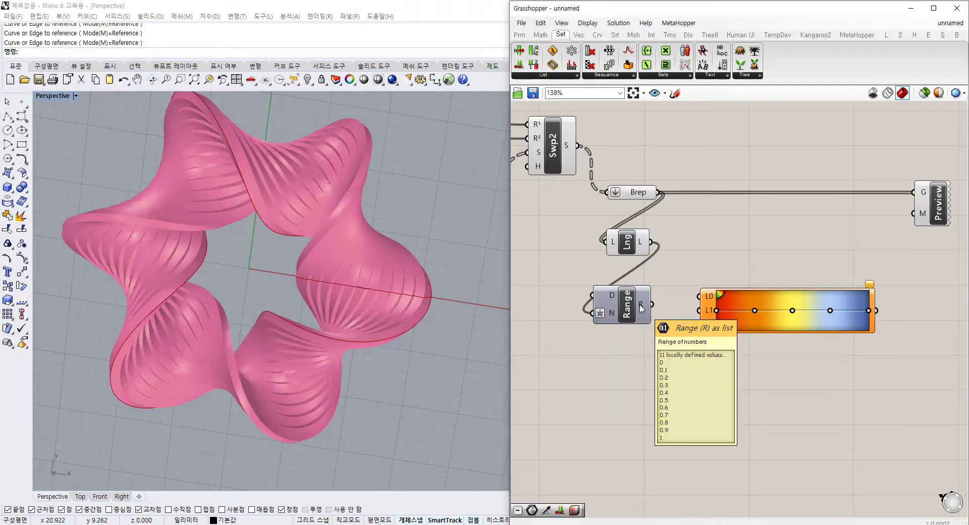
pyautogui.moveTo(651, 305); pyautogui.dragTo(736, 308)
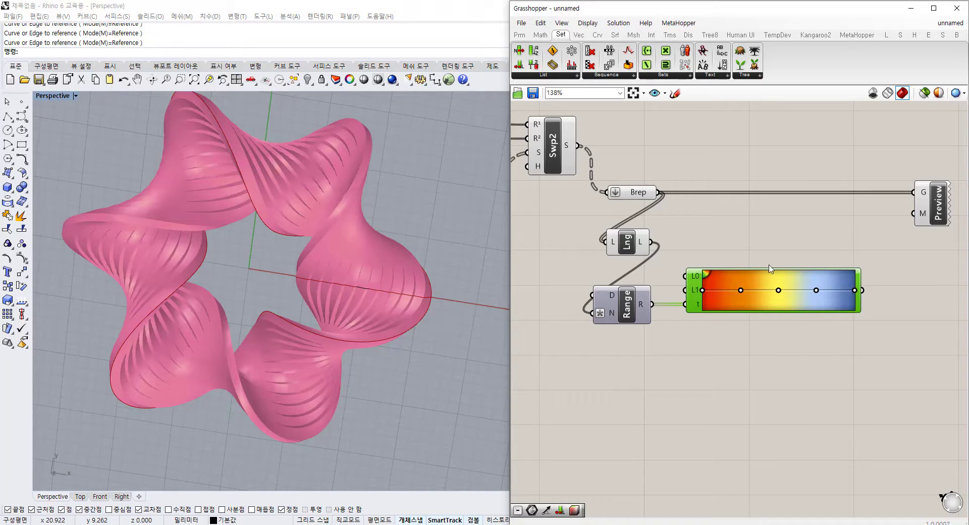
# Step: Connect the Gradient output to the M input of Custom Preview
pyautogui.moveTo(905, 255); pyautogui.dragTo(863, 265, button='right')
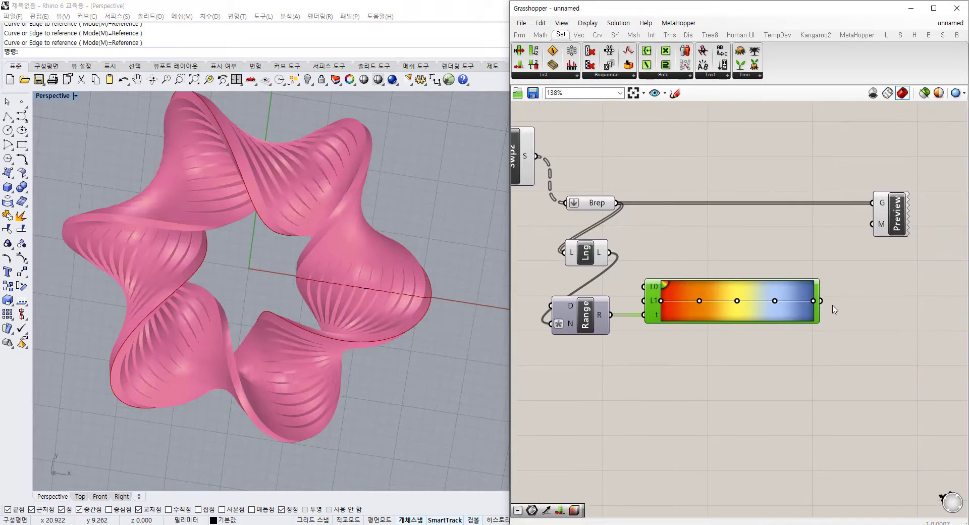
pyautogui.moveTo(821, 301); pyautogui.dragTo(881, 230)
# Step: Turn off the preview of the Move, Sweep2, Brep and List Length components together
pyautogui.scroll(-3, 830, 239)
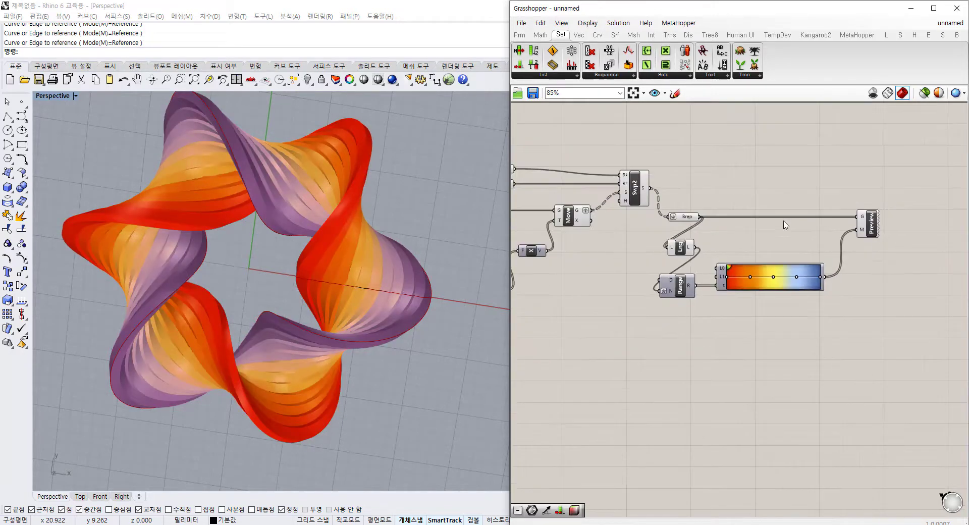
pyautogui.moveTo(690, 156); pyautogui.dragTo(779, 202, button='right')
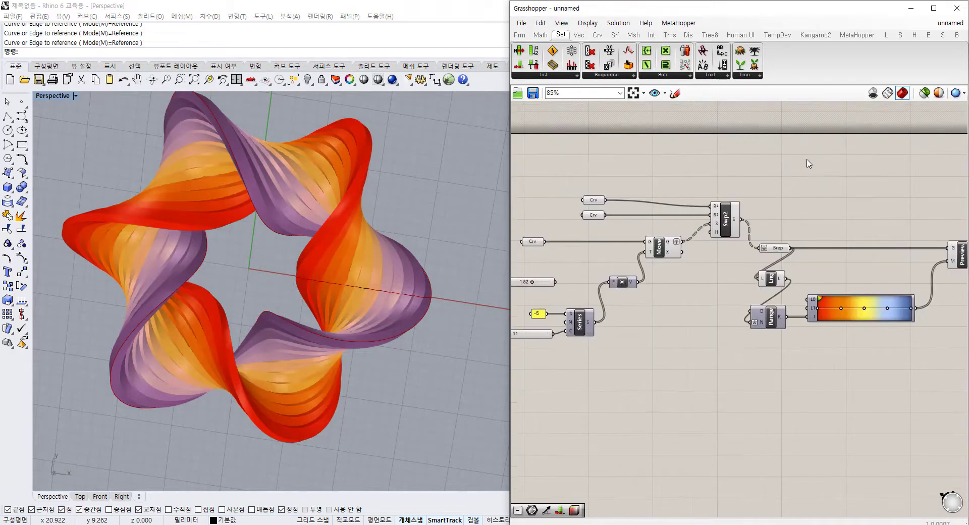
pyautogui.moveTo(805, 158); pyautogui.dragTo(651, 291)
pyautogui.rightClick(654, 308)
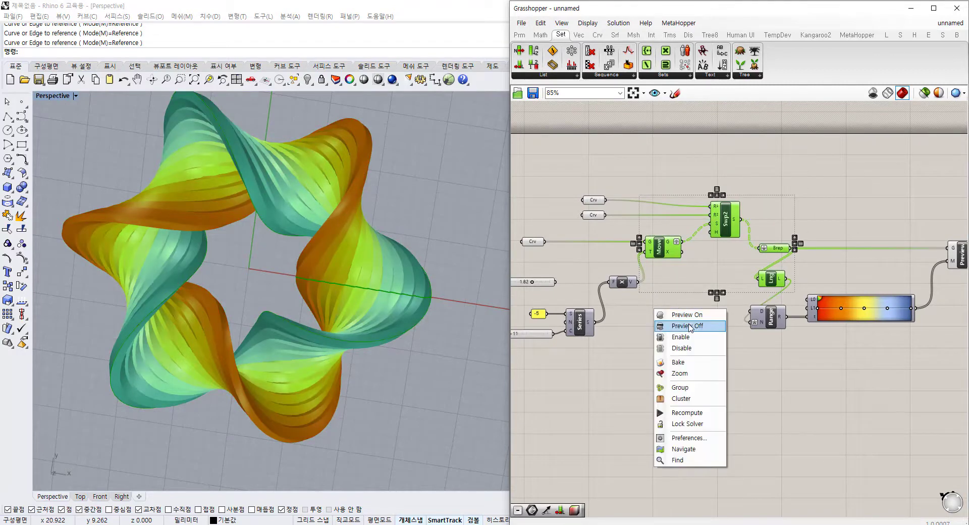
pyautogui.click(691, 325)
# Step: Turn off the preview of the two rail Curve parameters feeding Sweep2 and clear the selection
pyautogui.moveTo(710, 292); pyautogui.dragTo(812, 285, button='right')
pyautogui.moveTo(720, 158); pyautogui.dragTo(656, 222)
pyautogui.rightClick(731, 173)
pyautogui.click(764, 191)
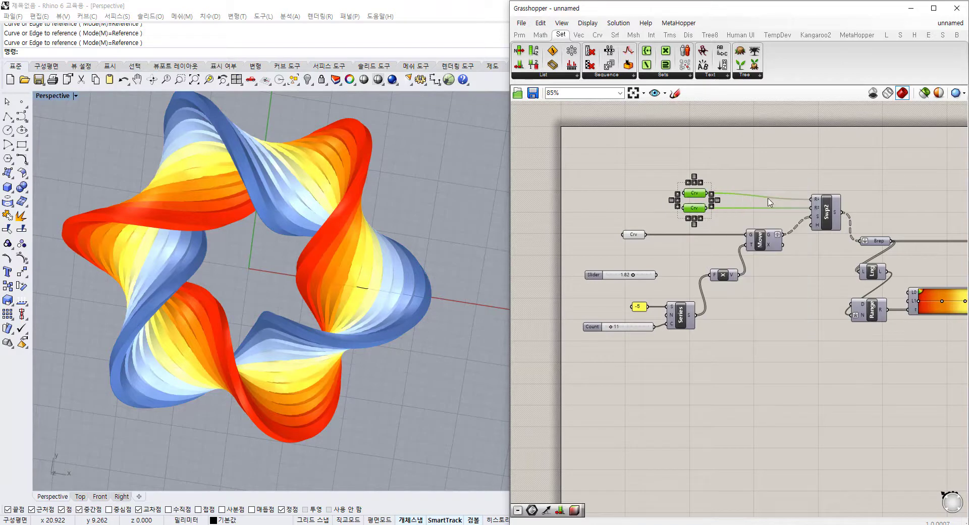
pyautogui.click(773, 276)
# Step: Examine the Gradient's colour stops up close and compare them with the colours across the ring's layers
pyautogui.moveTo(920, 273); pyautogui.dragTo(764, 264, button='right')
pyautogui.scroll(3, 803, 309)
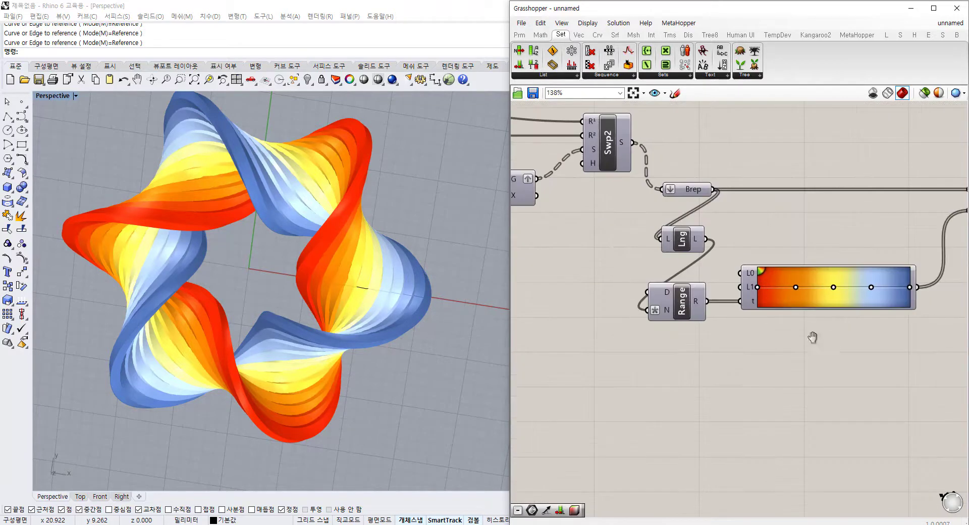
pyautogui.moveTo(811, 337); pyautogui.dragTo(666, 296, button='right')
pyautogui.scroll(2, 666, 296)
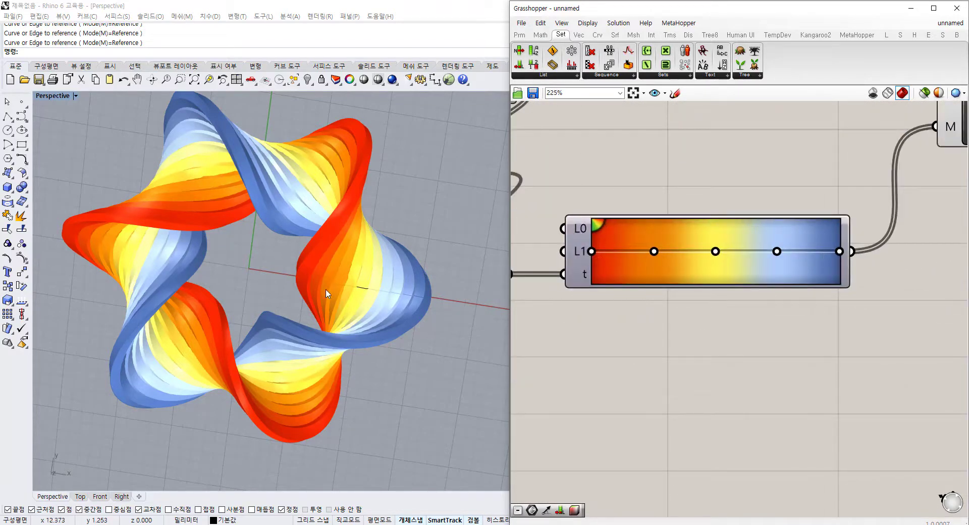
pyautogui.moveTo(326, 292); pyautogui.dragTo(297, 284, button='right')
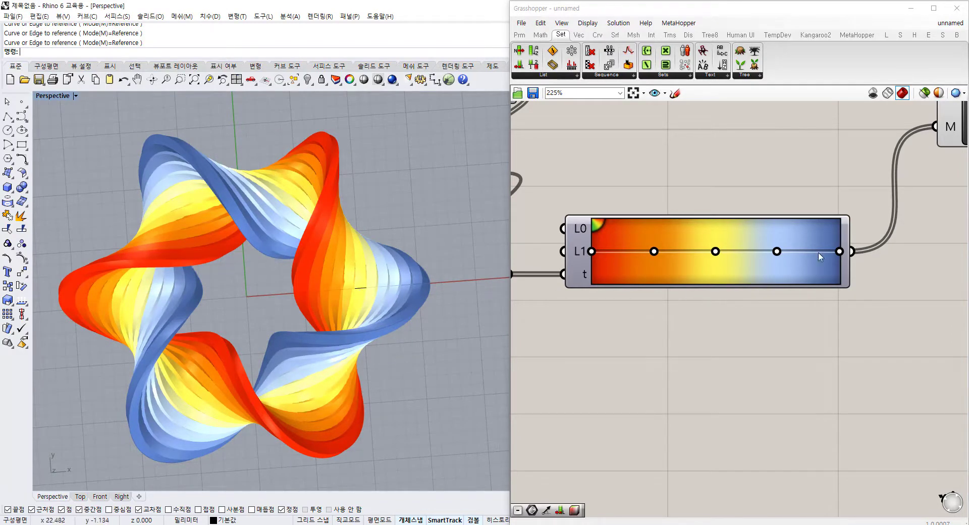
pyautogui.moveTo(470, 295); pyautogui.dragTo(427, 328, button='right')
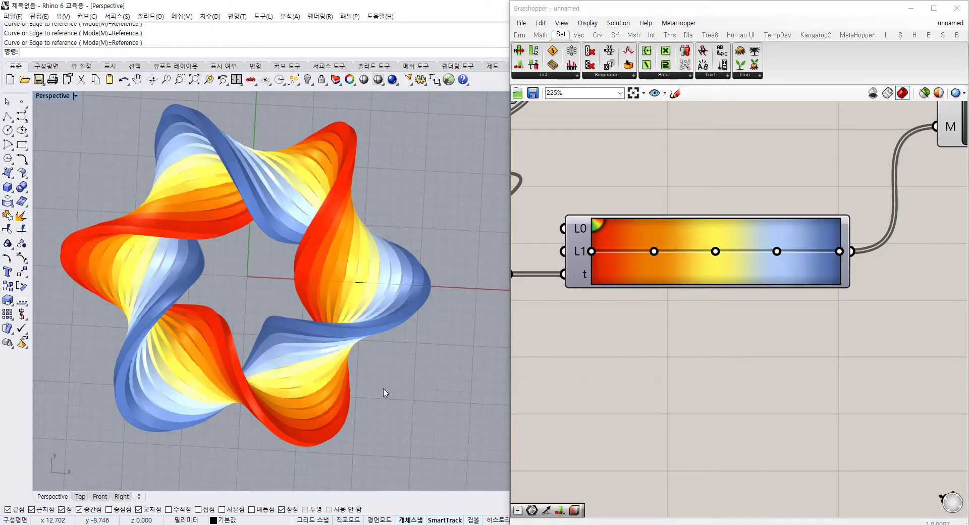
pyautogui.moveTo(385, 391); pyautogui.dragTo(640, 362, button='right')
# Step: Delete the unconnected number slider above the -5 panel
pyautogui.scroll(-5, 831, 359)
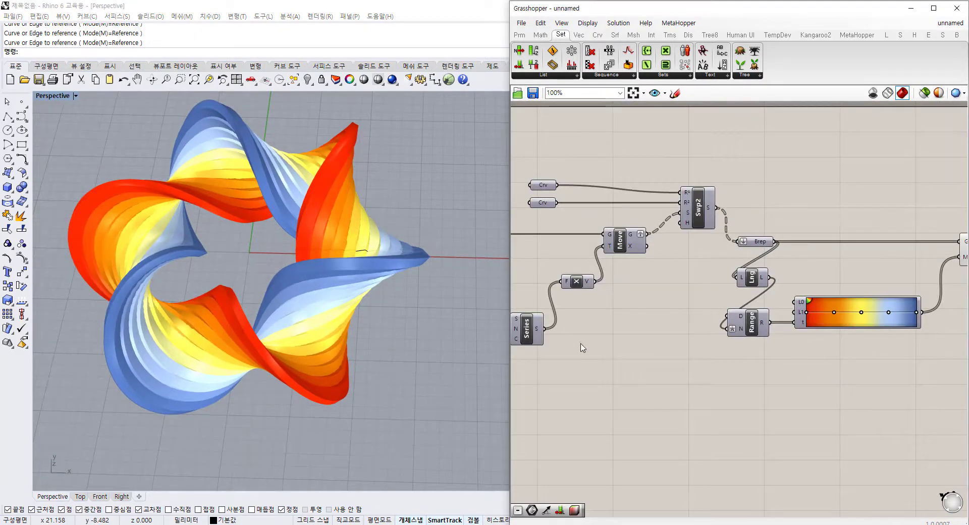
pyautogui.moveTo(581, 344); pyautogui.dragTo(694, 298, button='right')
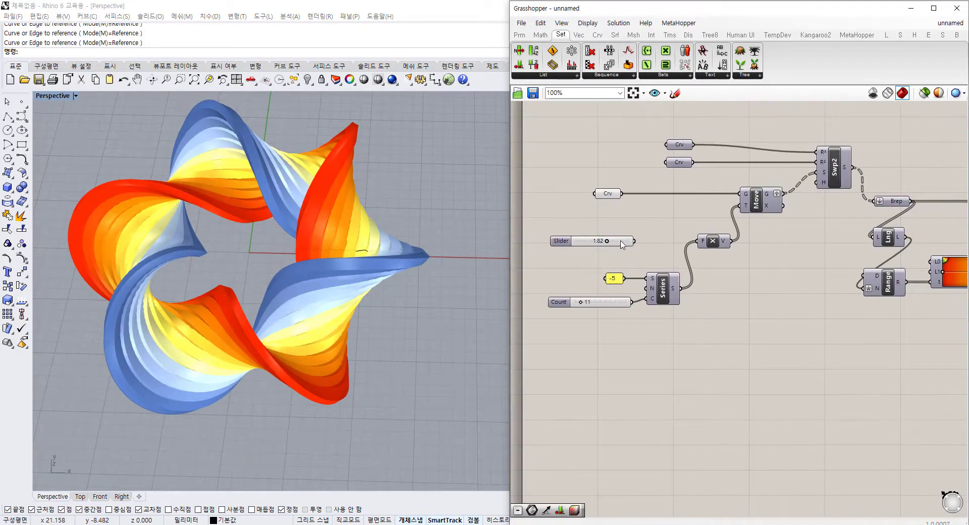
pyautogui.click(622, 244)
pyautogui.press('Delete')
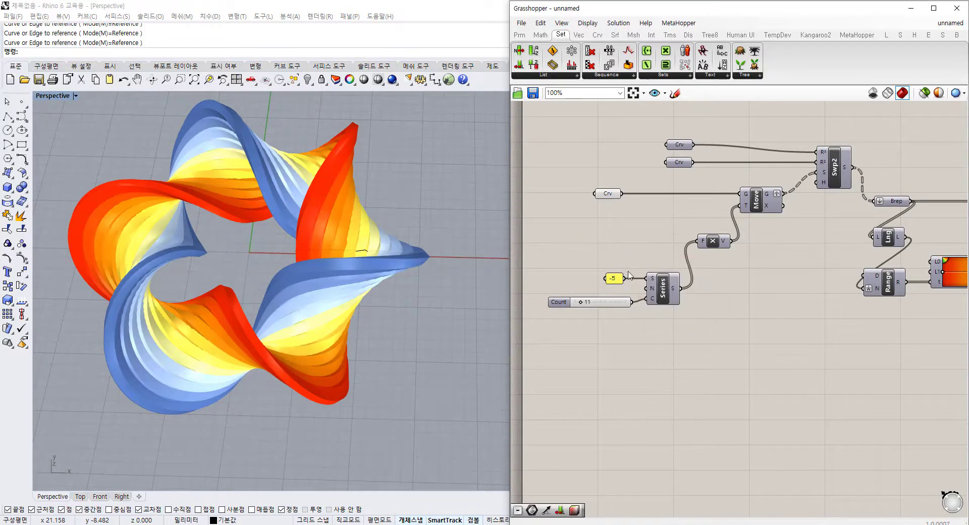
pyautogui.moveTo(308, 298); pyautogui.dragTo(302, 383, button='right')
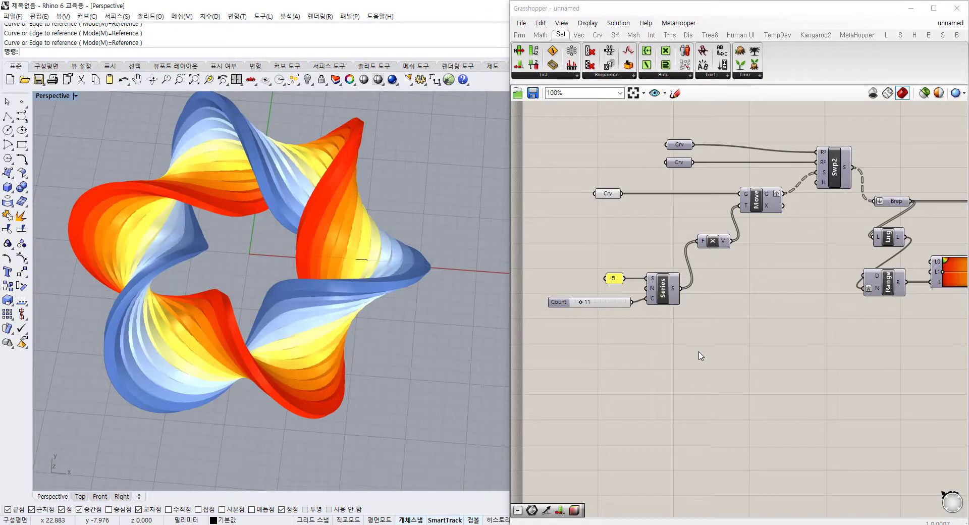
# Step: Widen the Grasshopper window and align the Count slider with the Series component's count input
pyautogui.moveTo(757, 256); pyautogui.dragTo(692, 247, button='right')
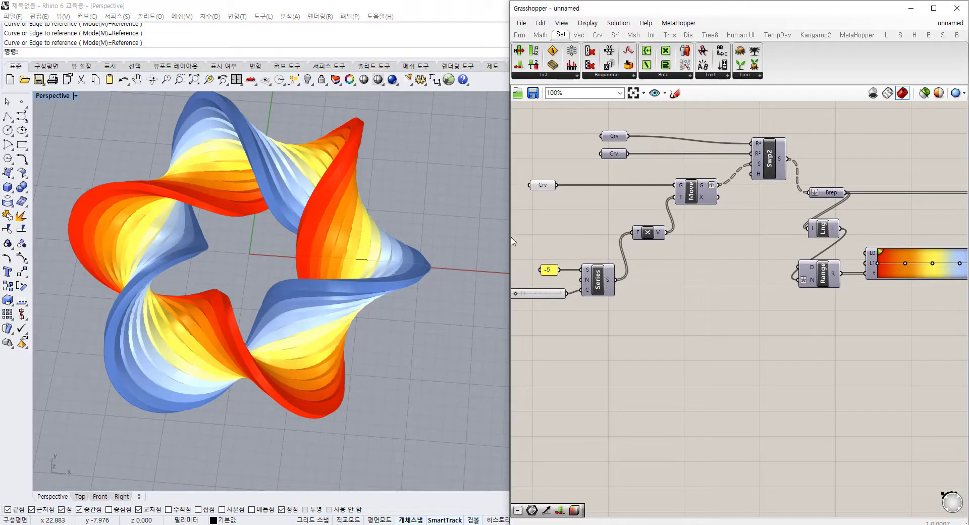
pyautogui.moveTo(510, 241); pyautogui.dragTo(428, 242)
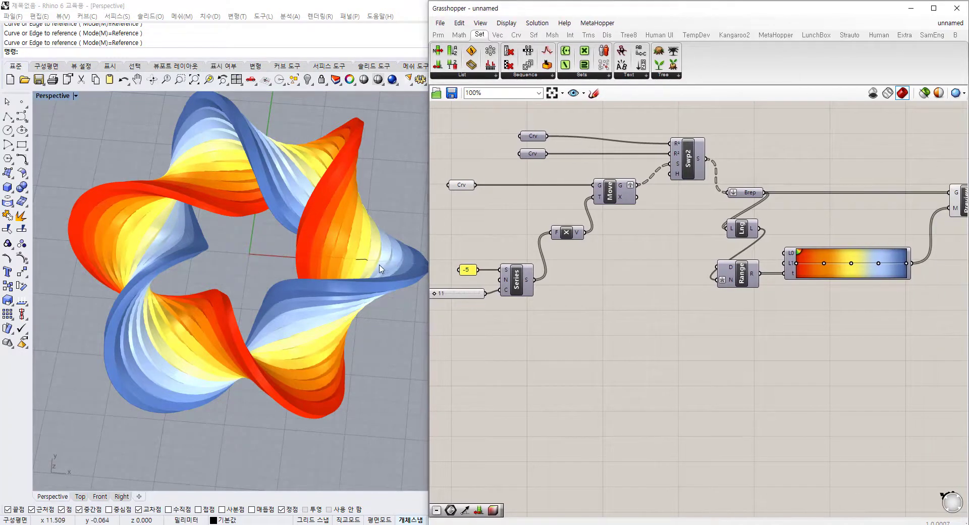
pyautogui.keyDown('shift'); pyautogui.moveTo(387, 267); pyautogui.dragTo(361, 366, button='right'); pyautogui.keyUp('shift')
pyautogui.moveTo(782, 311); pyautogui.dragTo(789, 230, button='right')
pyautogui.moveTo(619, 270); pyautogui.dragTo(681, 287, button='right')
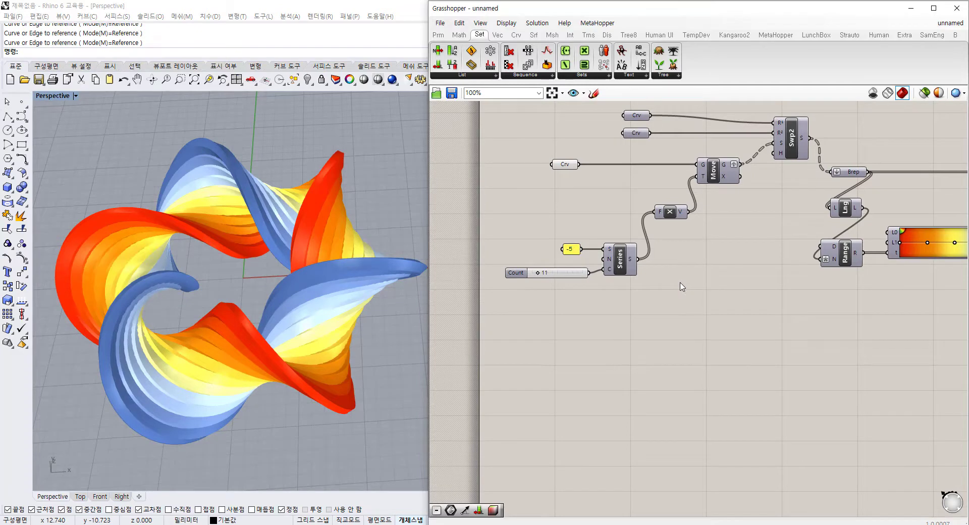
pyautogui.moveTo(570, 275); pyautogui.dragTo(570, 272)
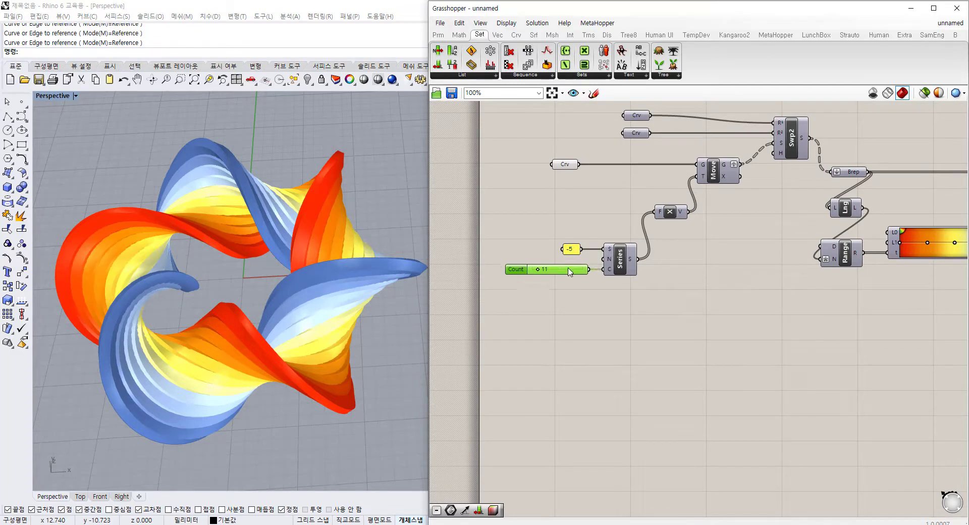
# Step: Examine the section curve that feeds the Move component and locate it on the swept model
pyautogui.click(644, 177)
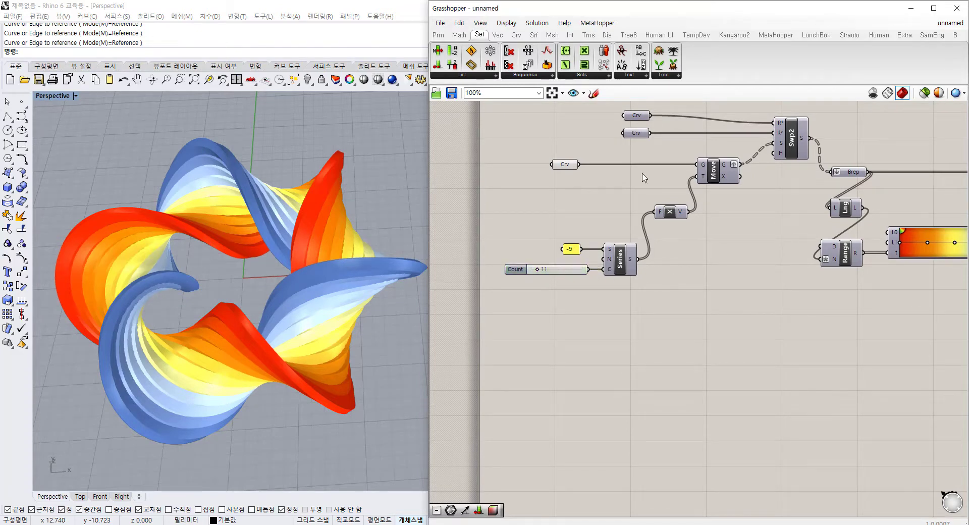
pyautogui.click(565, 164)
pyautogui.moveTo(421, 257); pyautogui.dragTo(361, 305, button='right')
pyautogui.click(597, 216)
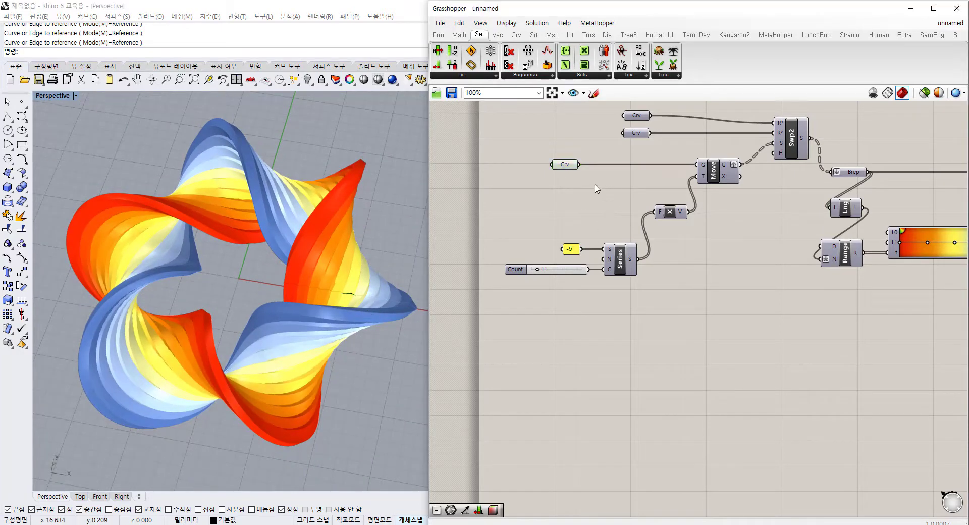
pyautogui.moveTo(634, 175); pyautogui.dragTo(626, 211, button='right')
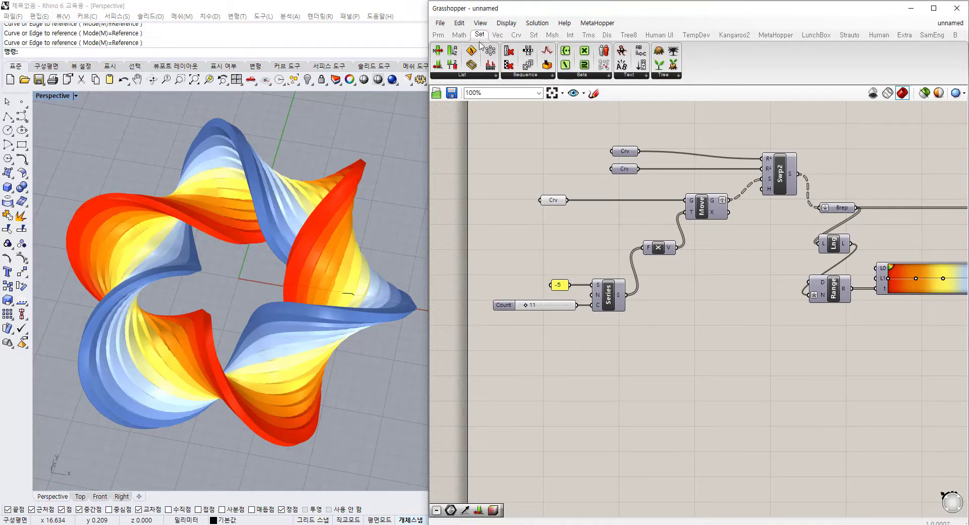
# Step: Add a Circle component in the empty canvas area below the Series component
pyautogui.click(438, 35)
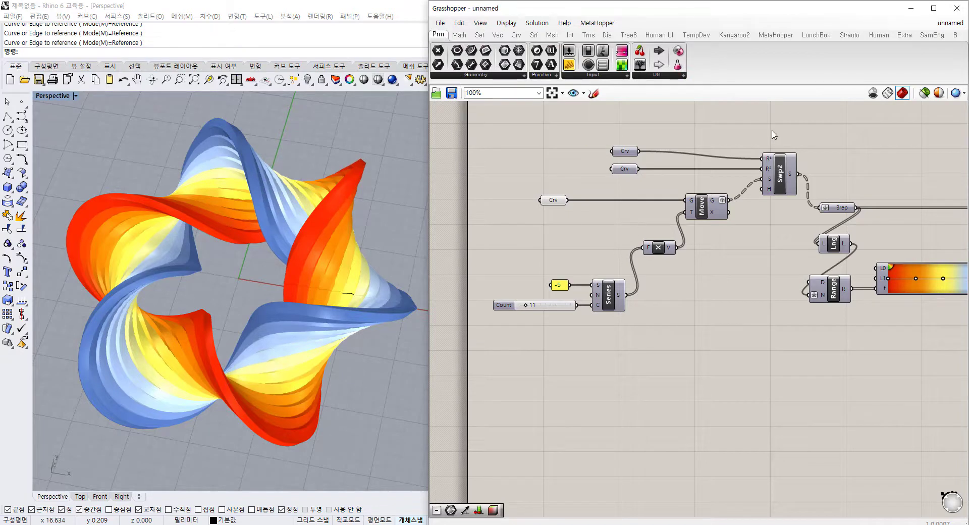
pyautogui.click(516, 34)
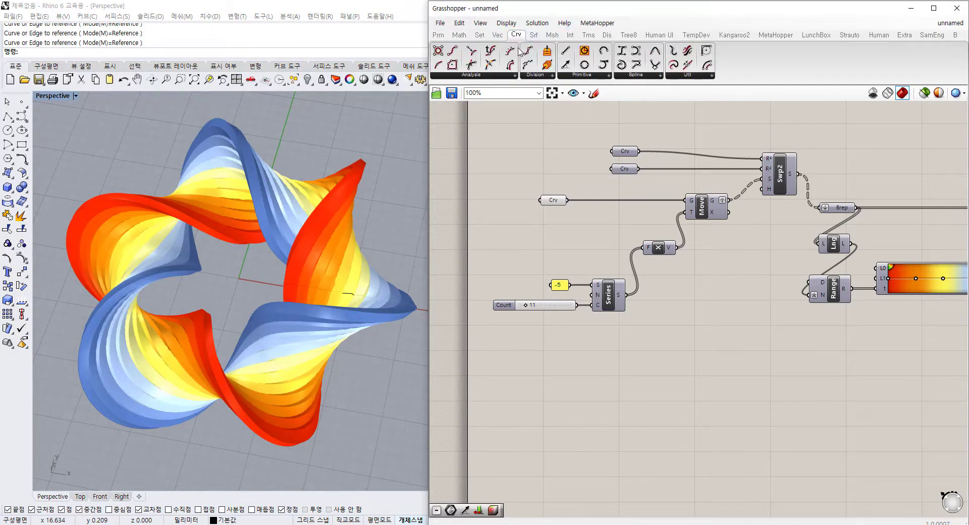
pyautogui.moveTo(585, 50); pyautogui.dragTo(640, 373)
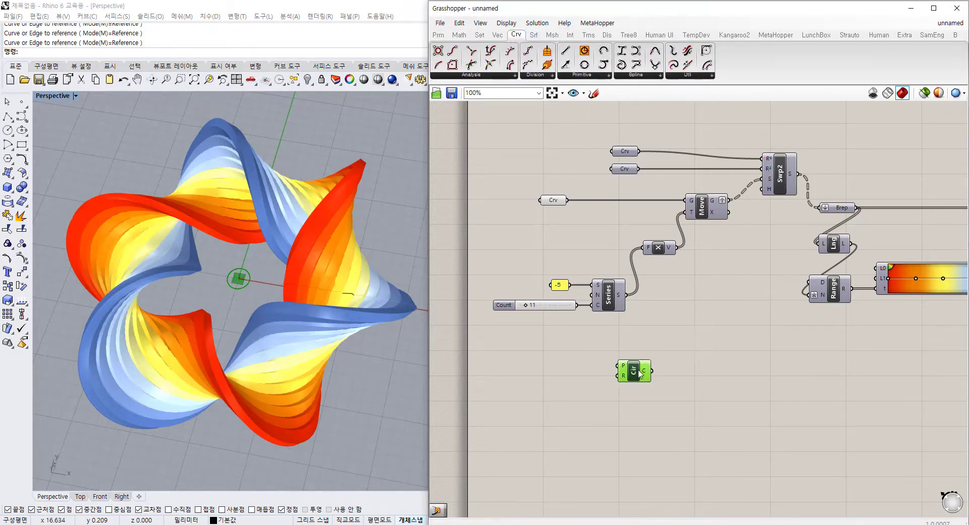
pyautogui.click(668, 314)
# Step: Inspect the curve types referenced by the section Curve parameter and the first rail Curve parameter
pyautogui.moveTo(554, 204)
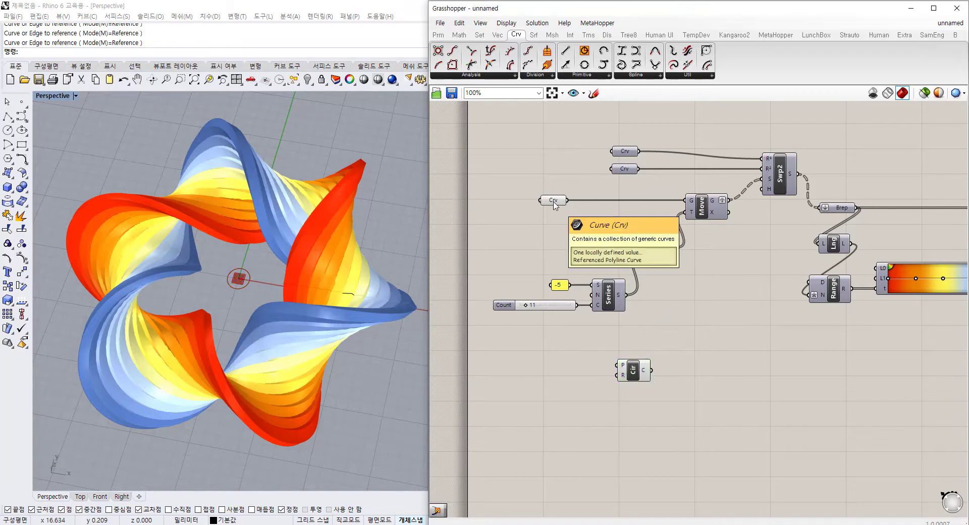
pyautogui.click(553, 201)
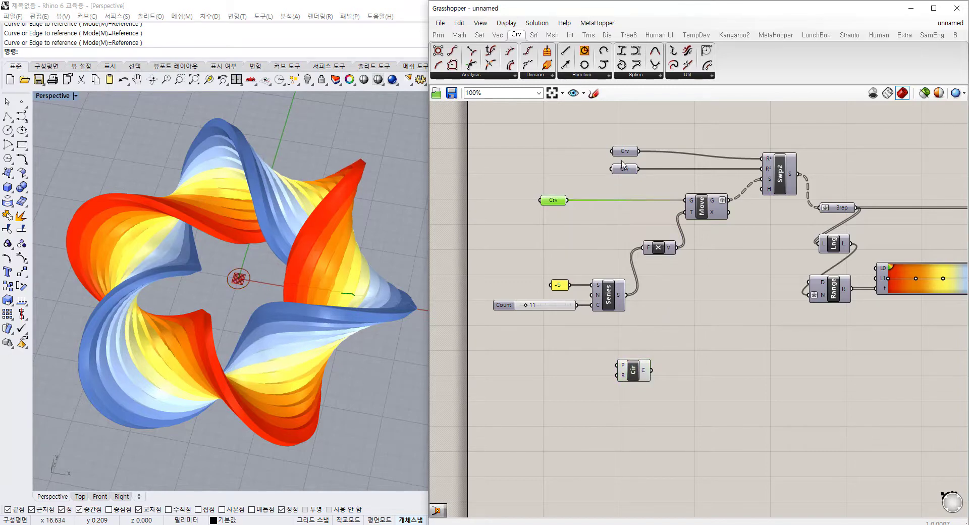
pyautogui.click(623, 151)
pyautogui.moveTo(625, 154)
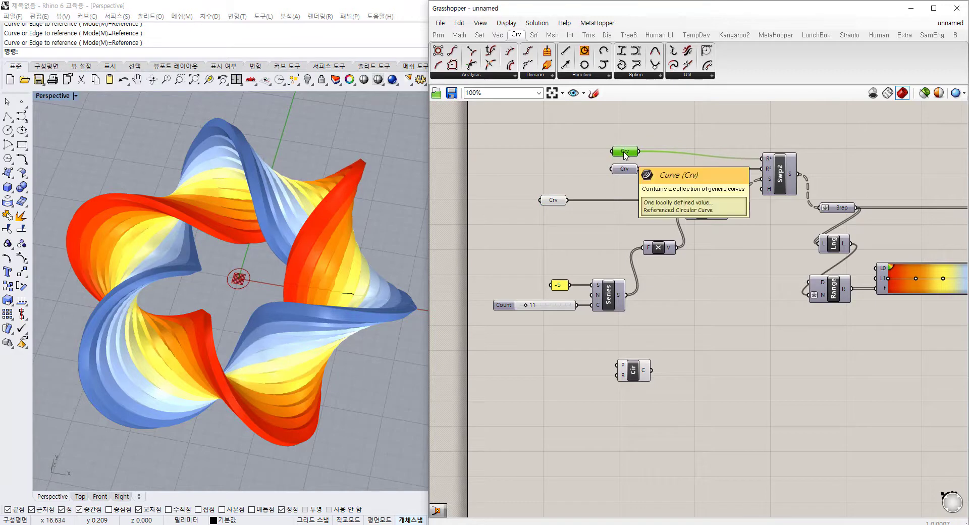
# Step: Shift the Circle component slightly and disable the Custom Preview component to hide the coloured sweep surfaces
pyautogui.moveTo(675, 308); pyautogui.dragTo(668, 271, button='right')
pyautogui.moveTo(631, 327); pyautogui.dragTo(663, 344)
pyautogui.moveTo(759, 278); pyautogui.dragTo(660, 310, button='right')
pyautogui.moveTo(894, 237); pyautogui.dragTo(832, 244, button='right')
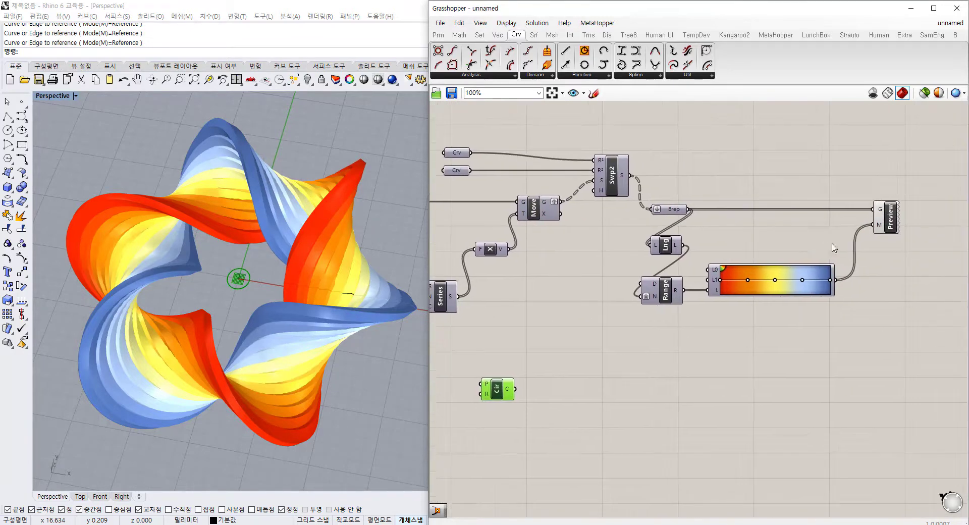
pyautogui.click(887, 215)
pyautogui.hotkey('ctrl', 'q')
pyautogui.click(758, 187)
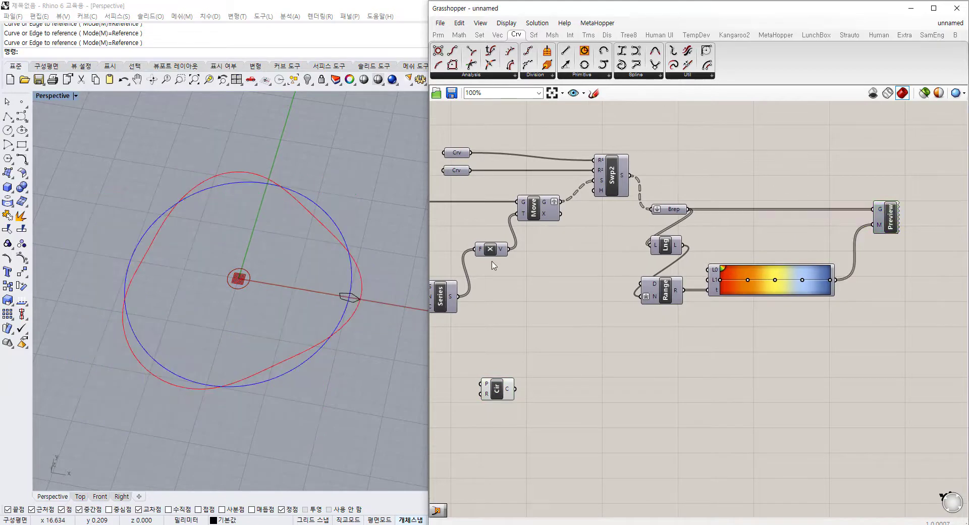
# Step: Reposition the Circle component below Series and add a Perp Frame component in front of it
pyautogui.moveTo(490, 313); pyautogui.dragTo(653, 297, button='right')
pyautogui.moveTo(651, 329); pyautogui.dragTo(651, 366, button='right')
pyautogui.moveTo(663, 410); pyautogui.dragTo(654, 384)
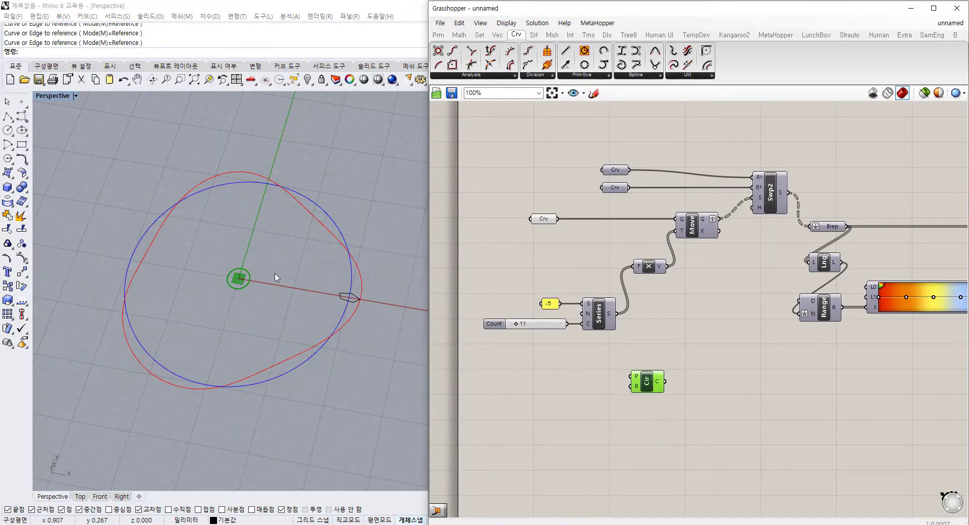
pyautogui.click(616, 170)
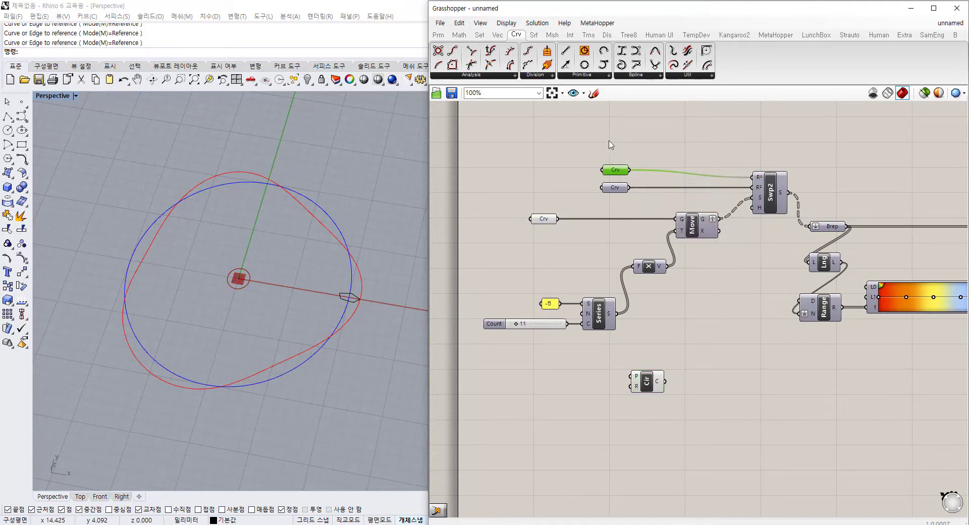
pyautogui.click(515, 74)
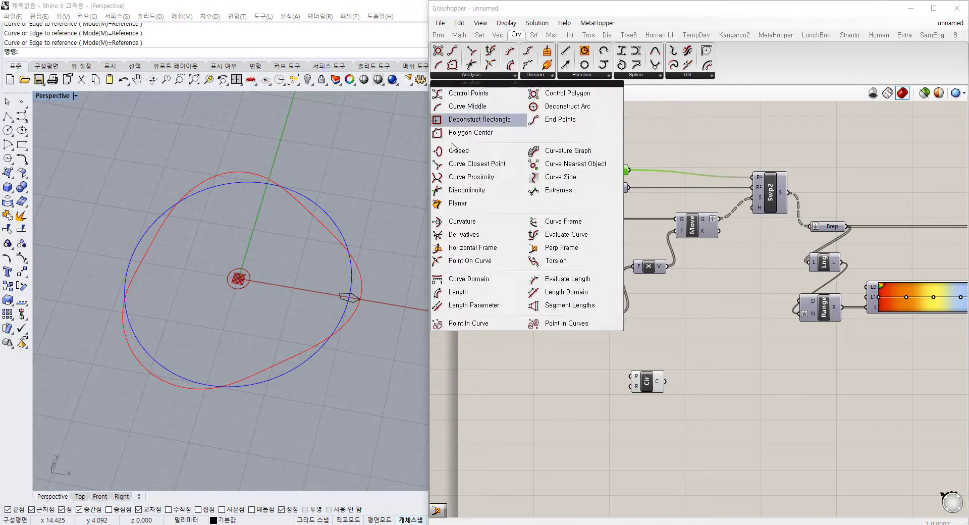
pyautogui.moveTo(561, 248); pyautogui.dragTo(599, 389)
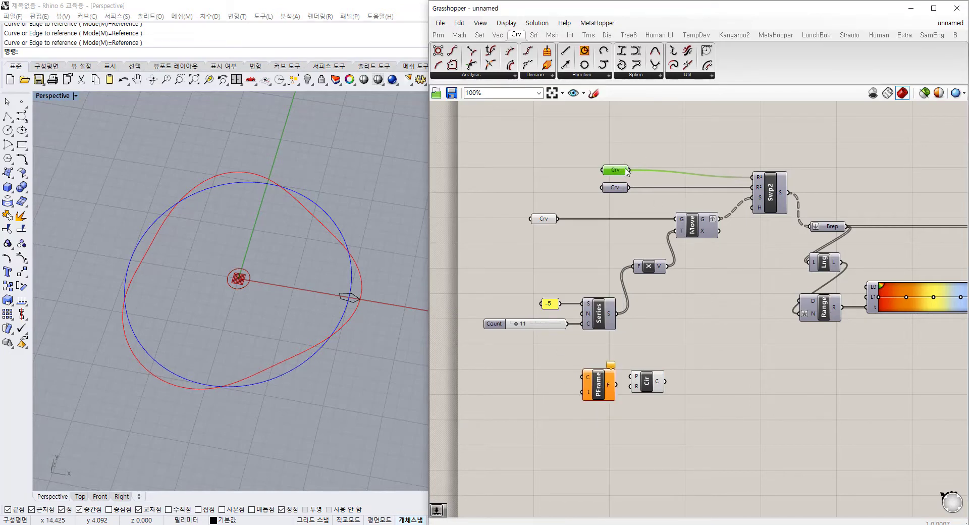
# Step: Add a Curve parameter in front of Perp Frame and feed the first rail curve into it
pyautogui.click(438, 34)
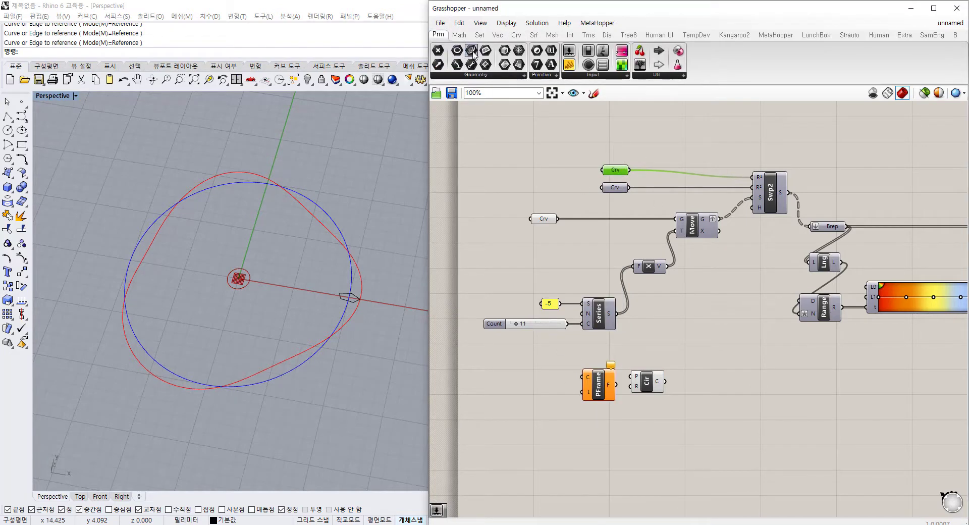
pyautogui.moveTo(471, 63); pyautogui.dragTo(540, 376)
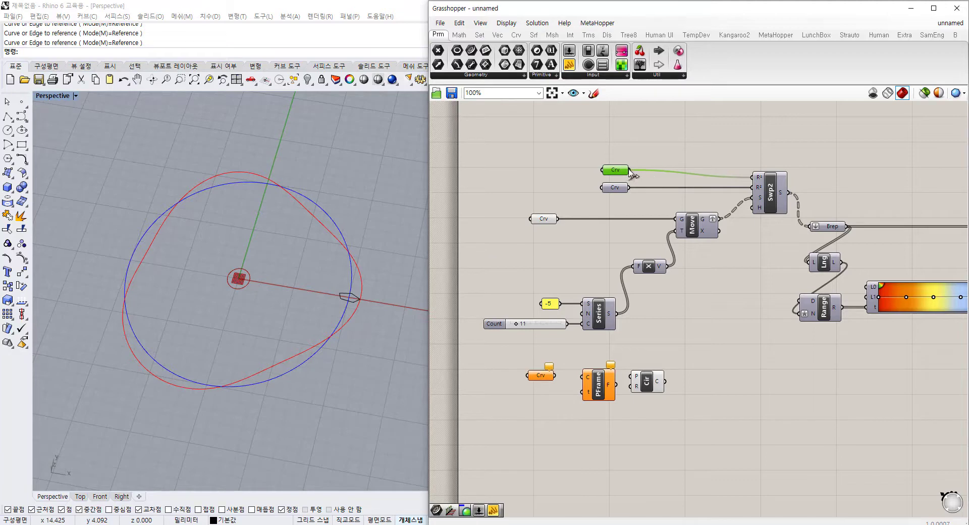
pyautogui.moveTo(629, 170); pyautogui.dragTo(528, 375)
pyautogui.click(541, 375)
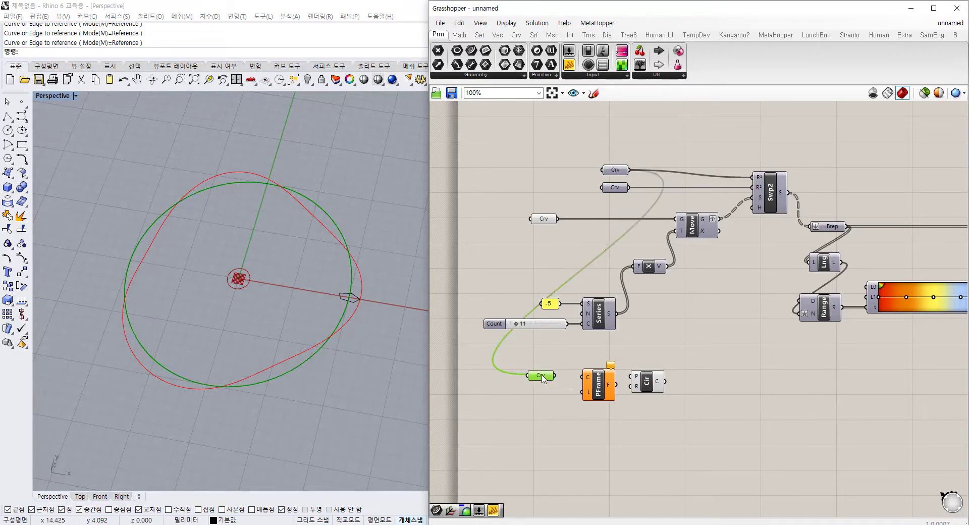
# Step: Reparameterize the new Curve parameter and connect it to the Perp Frame's curve input
pyautogui.scroll(5, 562, 439)
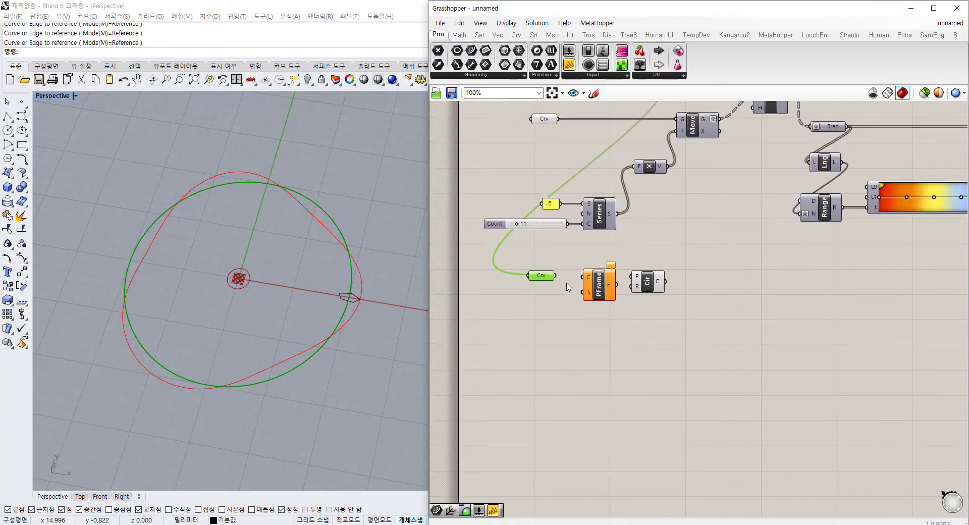
pyautogui.rightClick(517, 273)
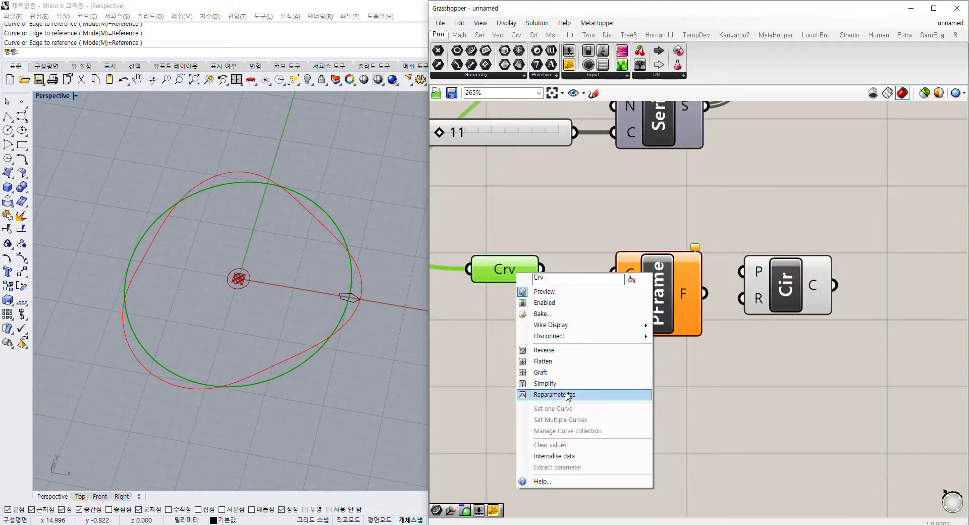
pyautogui.click(555, 394)
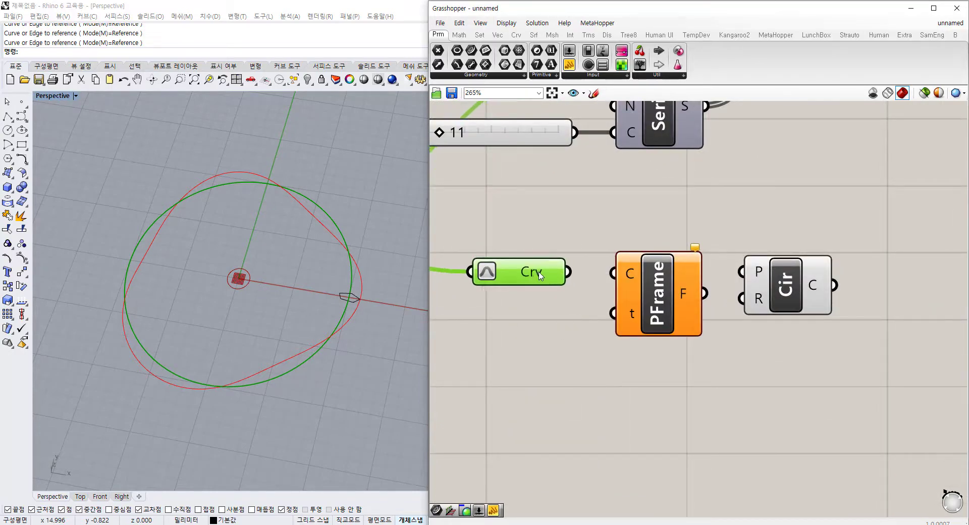
pyautogui.moveTo(568, 271); pyautogui.dragTo(613, 273)
pyautogui.moveTo(661, 305); pyautogui.dragTo(671, 304)
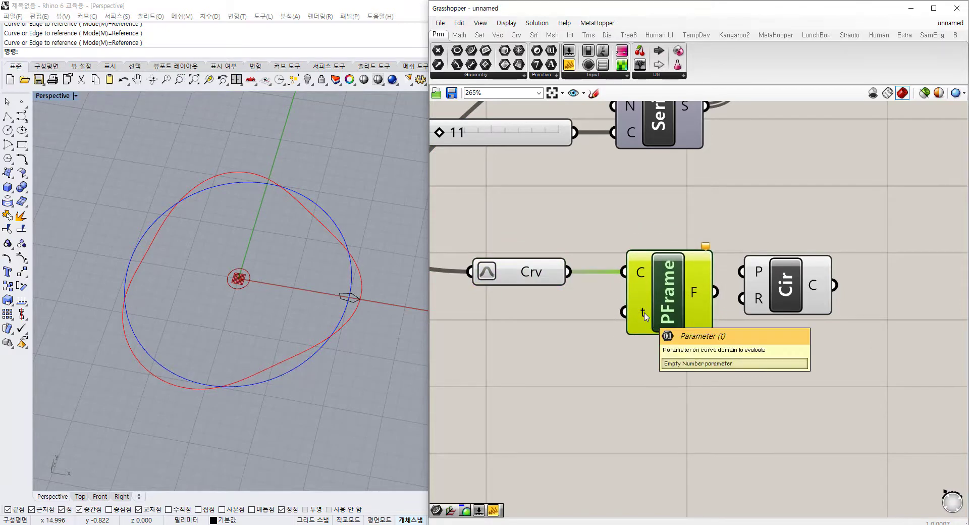
# Step: Create a number slider from 0.0 to 1.0 at value 0.0 and connect it to the Perp Frame's t input
pyautogui.doubleClick(580, 324)
pyautogui.write('0')
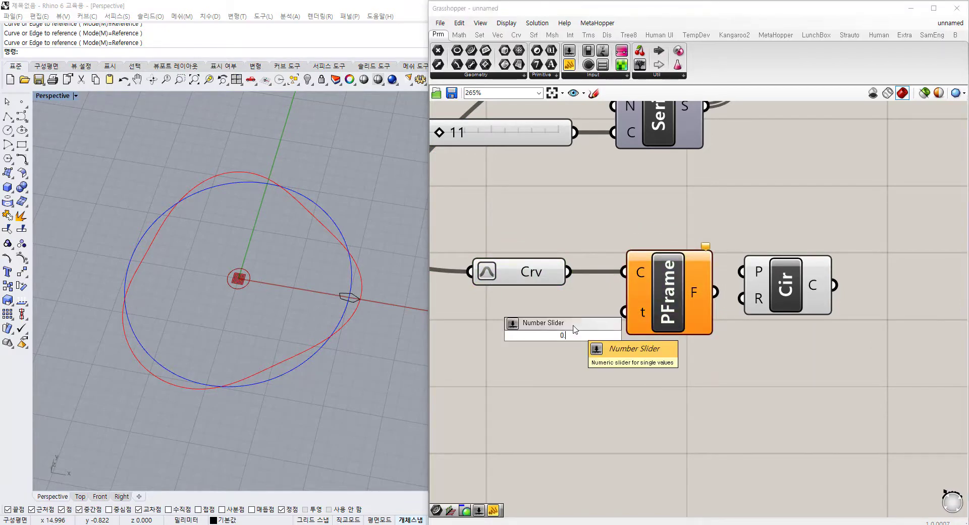
pyautogui.write('.0')
pyautogui.press('Return')
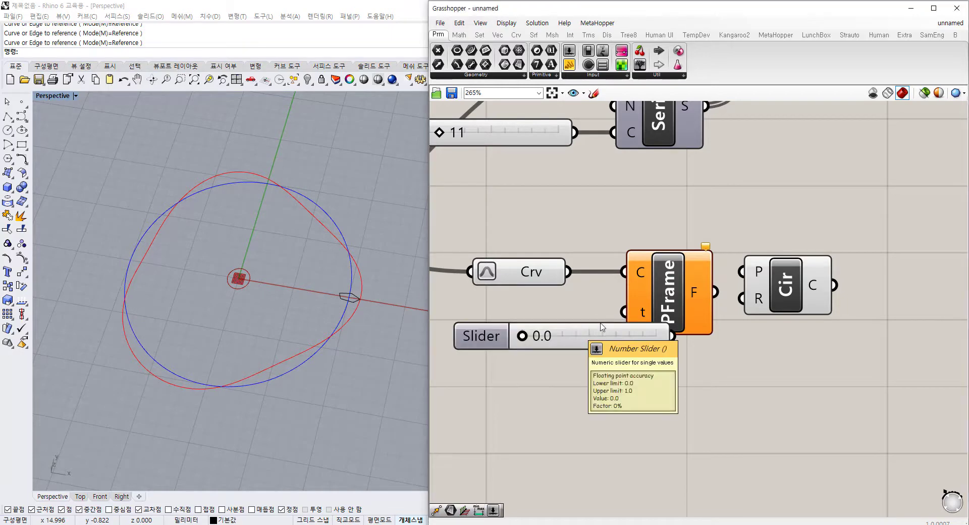
pyautogui.click(666, 306)
pyautogui.moveTo(618, 325)
pyautogui.mouseDown()
pyautogui.moveTo(573, 348)
pyautogui.moveTo(561, 315)
pyautogui.moveTo(616, 329)
pyautogui.mouseUp()
pyautogui.moveTo(665, 306); pyautogui.dragTo(678, 305)
pyautogui.moveTo(565, 333); pyautogui.dragTo(517, 323)
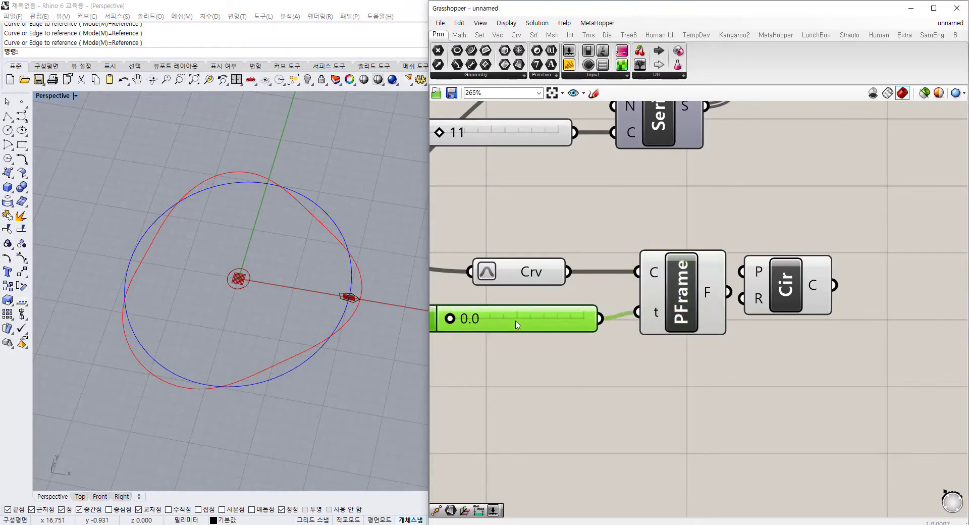
# Step: Set the Perp Frame's parameter slider to three decimal digits with a value of 0.000
pyautogui.click(688, 316)
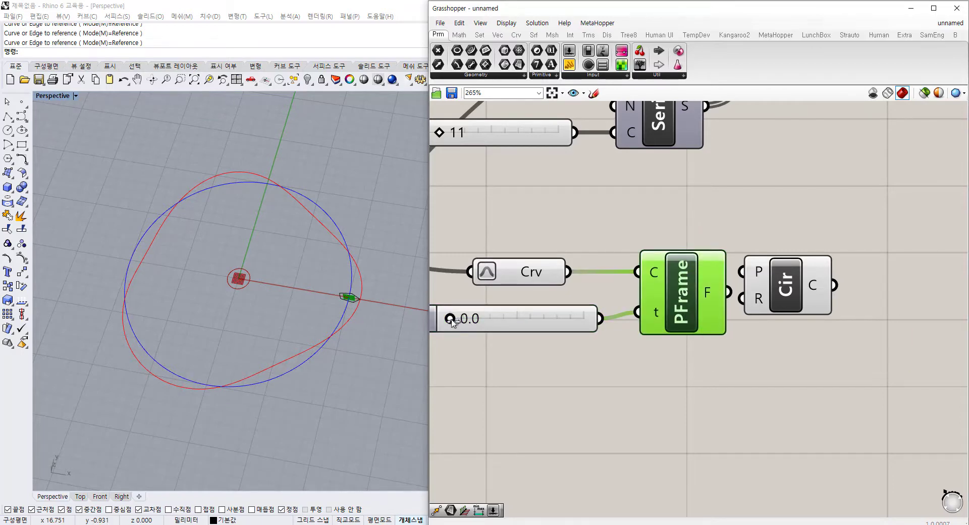
pyautogui.moveTo(452, 323); pyautogui.dragTo(567, 326)
pyautogui.moveTo(589, 365); pyautogui.dragTo(652, 358, button='right')
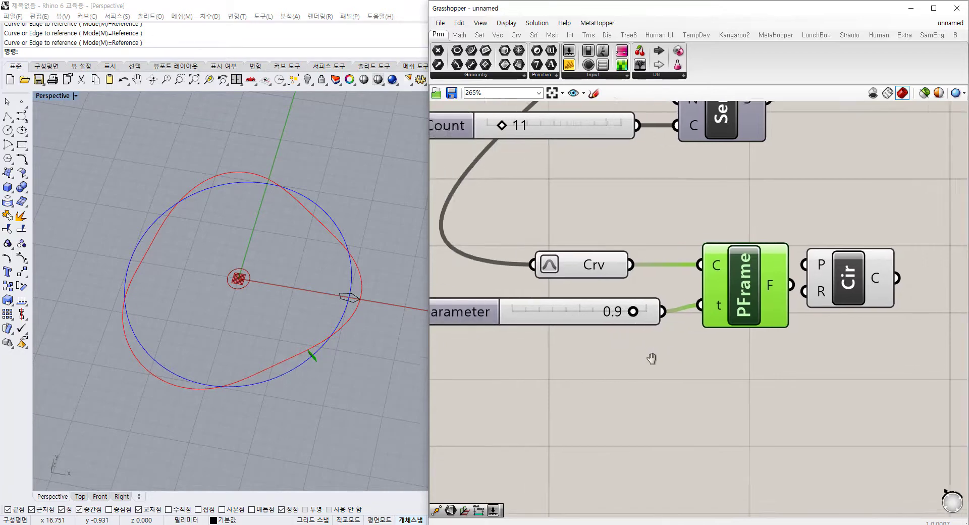
pyautogui.rightClick(467, 304)
pyautogui.click(498, 348)
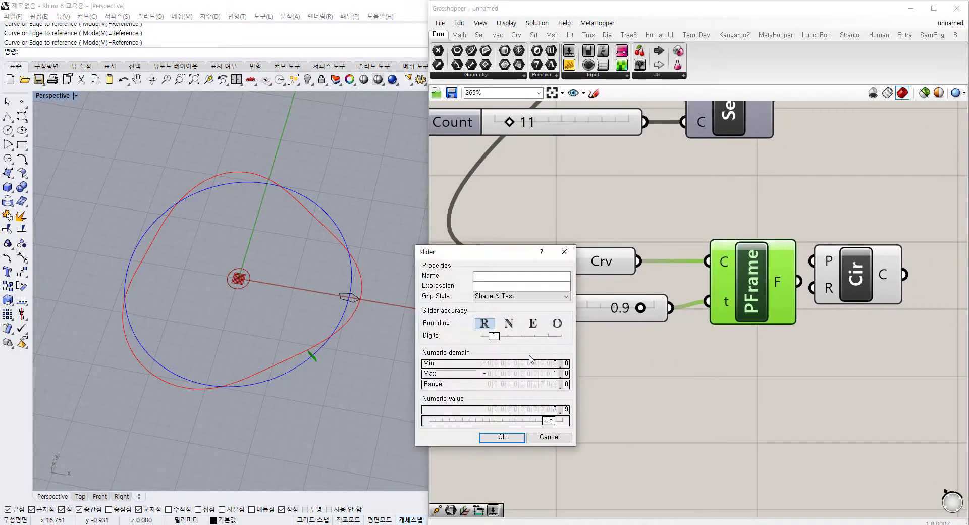
pyautogui.moveTo(495, 337); pyautogui.dragTo(518, 336)
pyautogui.click(517, 432)
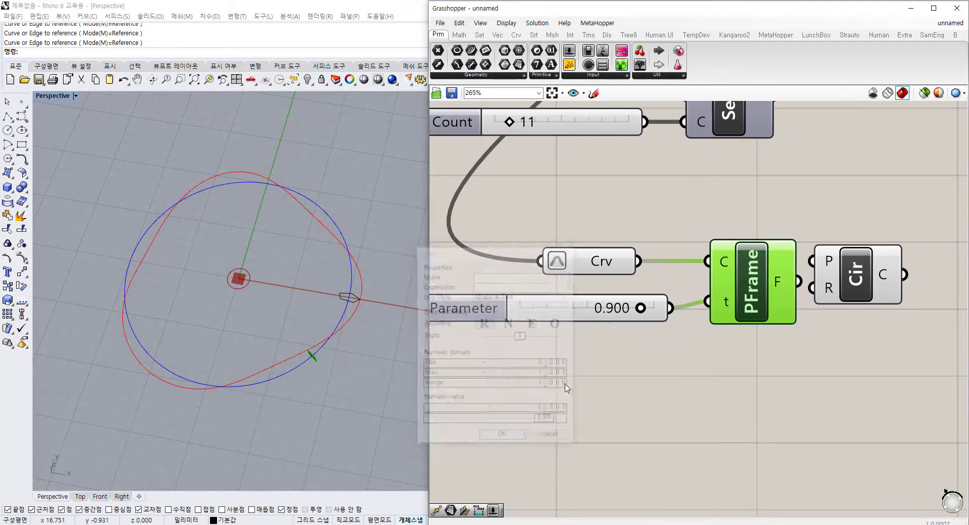
pyautogui.moveTo(640, 308); pyautogui.dragTo(520, 308)
# Step: Connect the Perp Frame's frame output to the Circle's plane input, space the components apart and select the Circle
pyautogui.moveTo(835, 337); pyautogui.dragTo(761, 363, button='right')
pyautogui.moveTo(821, 309); pyautogui.dragTo(873, 304)
pyautogui.moveTo(725, 309); pyautogui.dragTo(788, 284)
pyautogui.moveTo(837, 303); pyautogui.dragTo(834, 328)
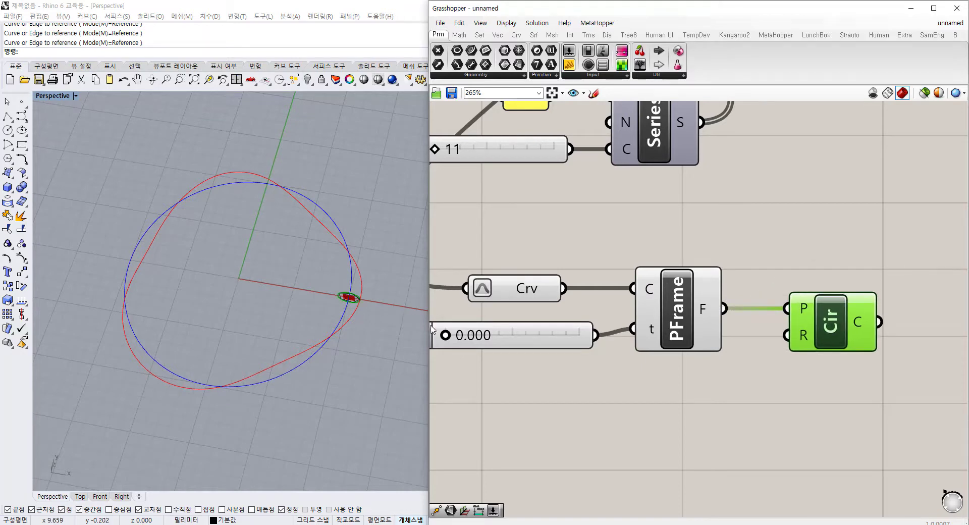
pyautogui.moveTo(586, 412); pyautogui.dragTo(606, 385, button='right')
pyautogui.click(738, 387)
pyautogui.click(840, 305)
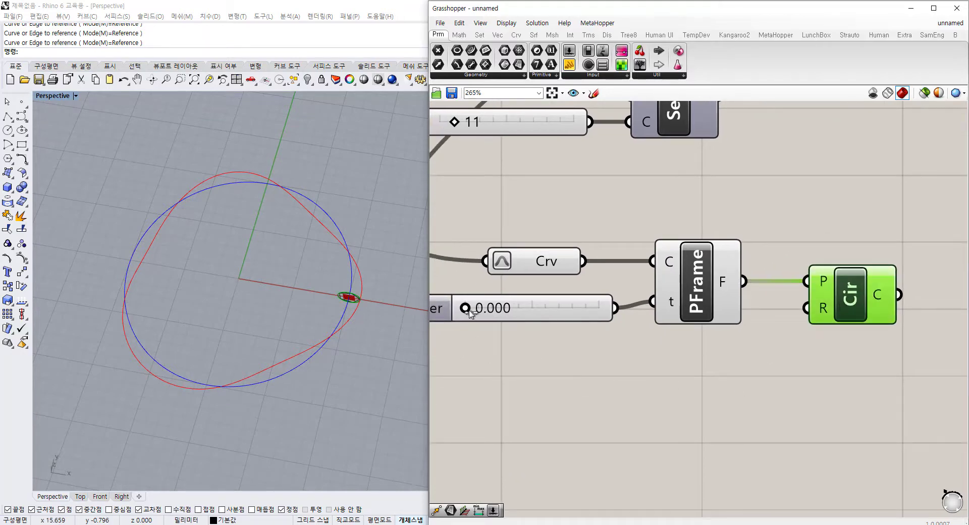
# Step: Connect the Circle's output to the Sweep2's section input in place of the moved curves
pyautogui.moveTo(469, 313)
pyautogui.mouseDown()
pyautogui.moveTo(616, 331)
pyautogui.moveTo(460, 322)
pyautogui.mouseUp()
pyautogui.scroll(-5, 565, 325)
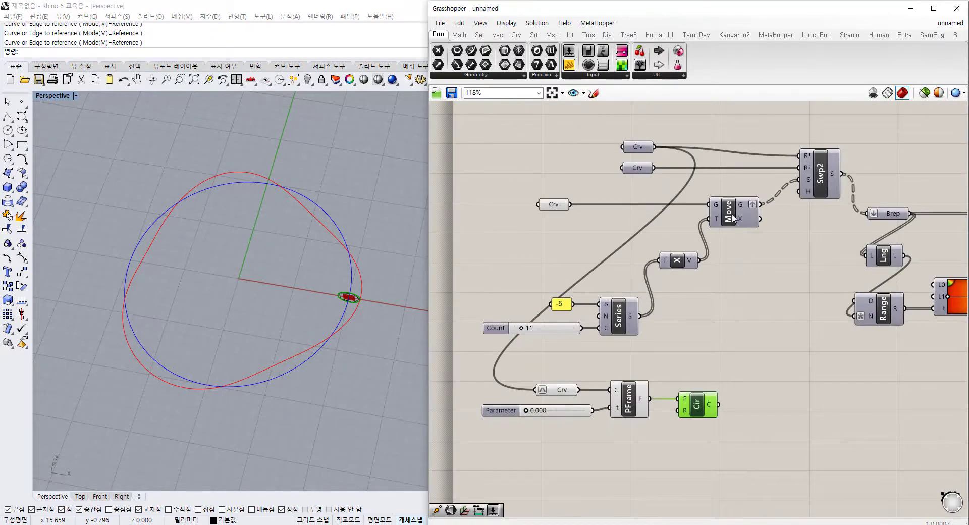
pyautogui.moveTo(715, 405); pyautogui.dragTo(777, 209)
pyautogui.moveTo(797, 172); pyautogui.dragTo(798, 180)
pyautogui.moveTo(893, 237); pyautogui.dragTo(776, 250, button='right')
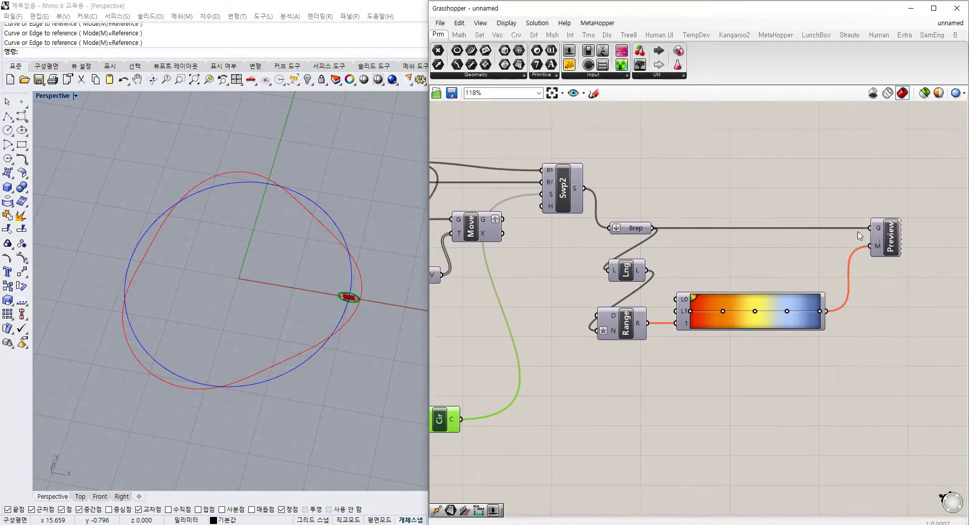
# Step: Turn on the preview of the flattened Brep parameter after the two-rail sweep
pyautogui.click(890, 246)
pyautogui.click(817, 247)
pyautogui.click(636, 230)
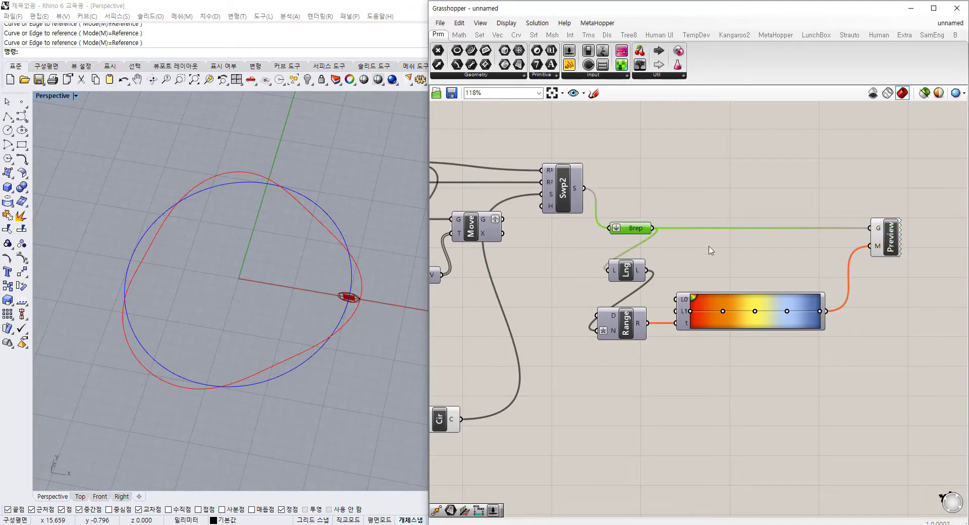
pyautogui.click(757, 279)
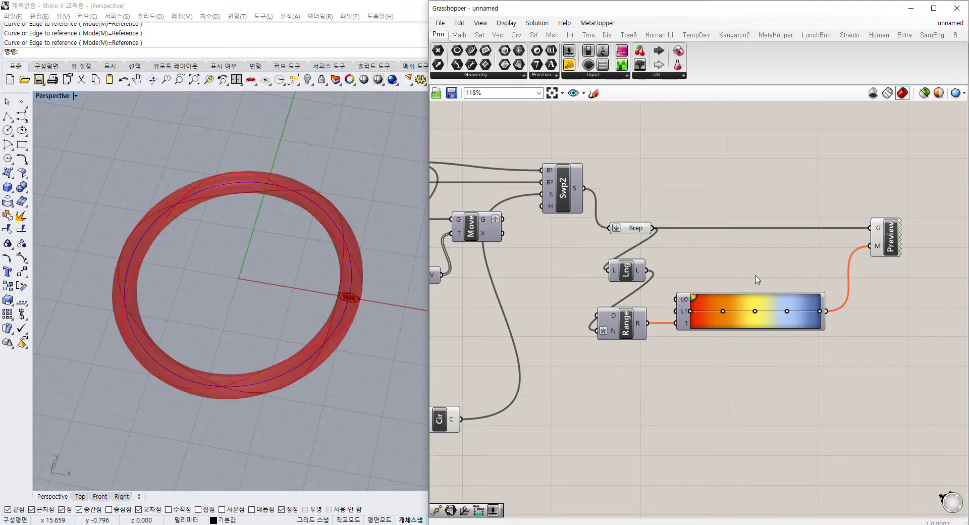
pyautogui.click(890, 243)
# Step: Bake the Brep parameter's swept surface into Rhino with the default attributes
pyautogui.moveTo(335, 376); pyautogui.dragTo(337, 283, button='right')
pyautogui.scroll(3, 337, 283)
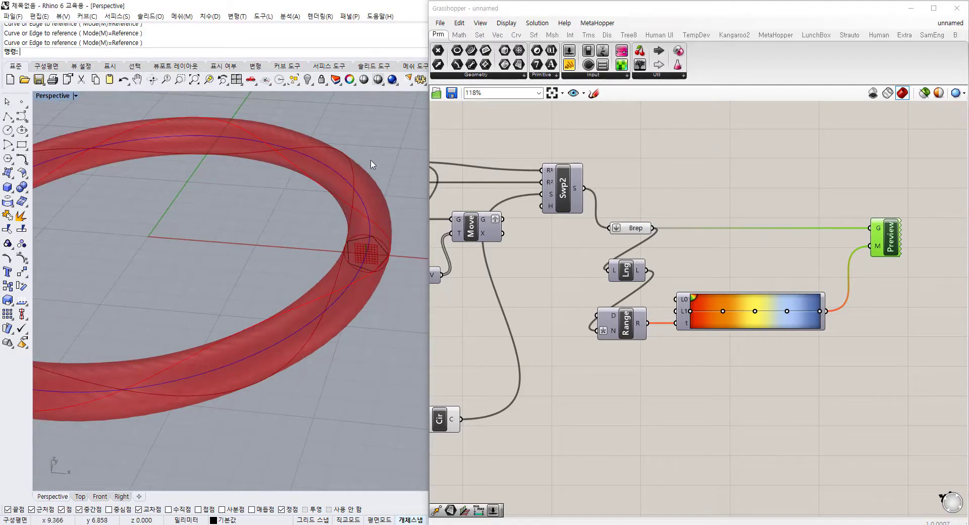
pyautogui.scroll(-3, 263, 332)
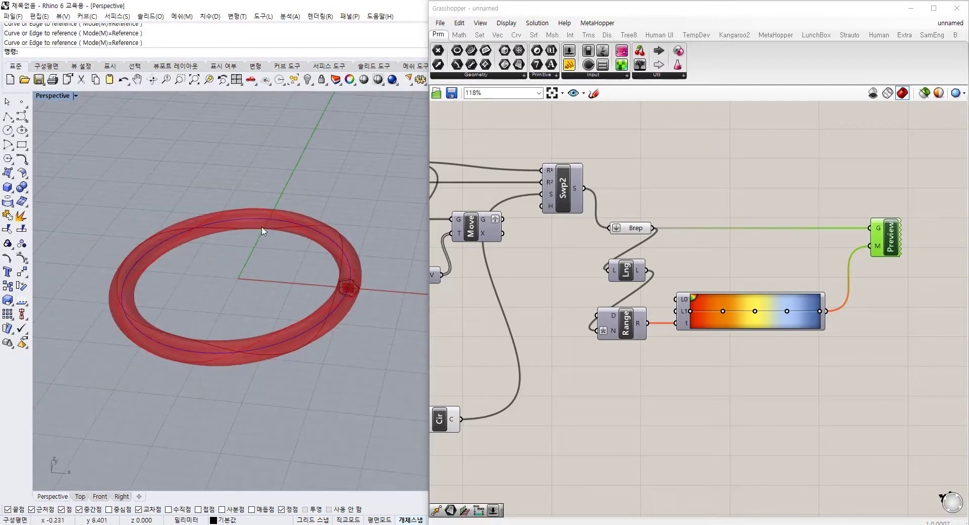
pyautogui.scroll(5, 194, 212)
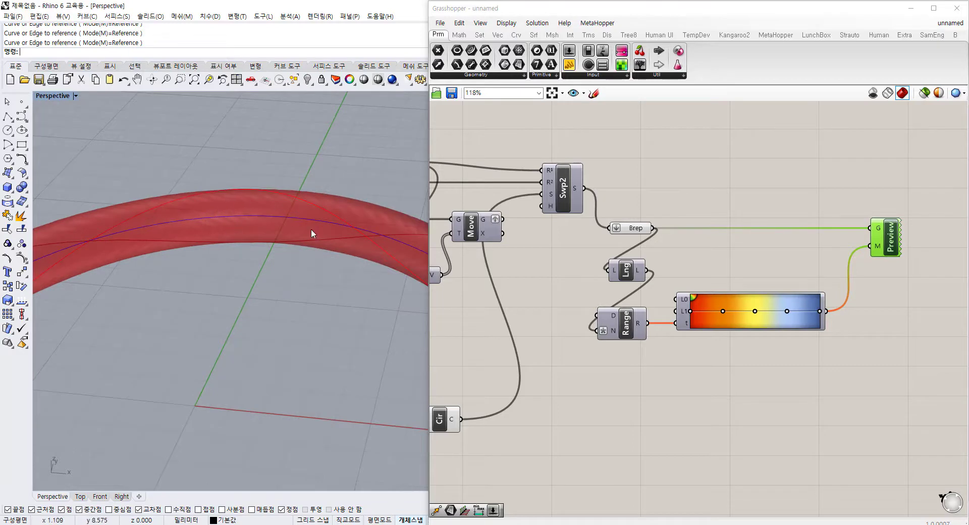
pyautogui.rightClick(640, 228)
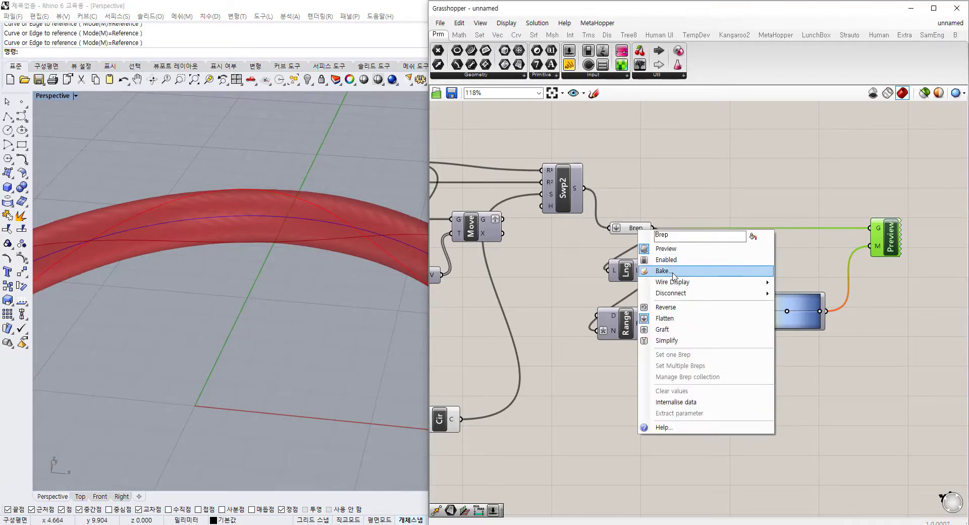
pyautogui.click(673, 272)
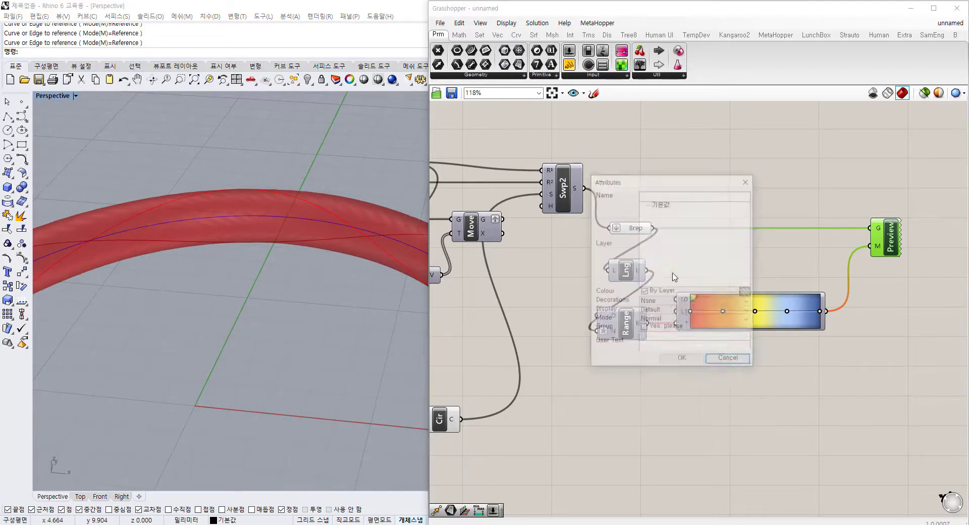
pyautogui.click(681, 359)
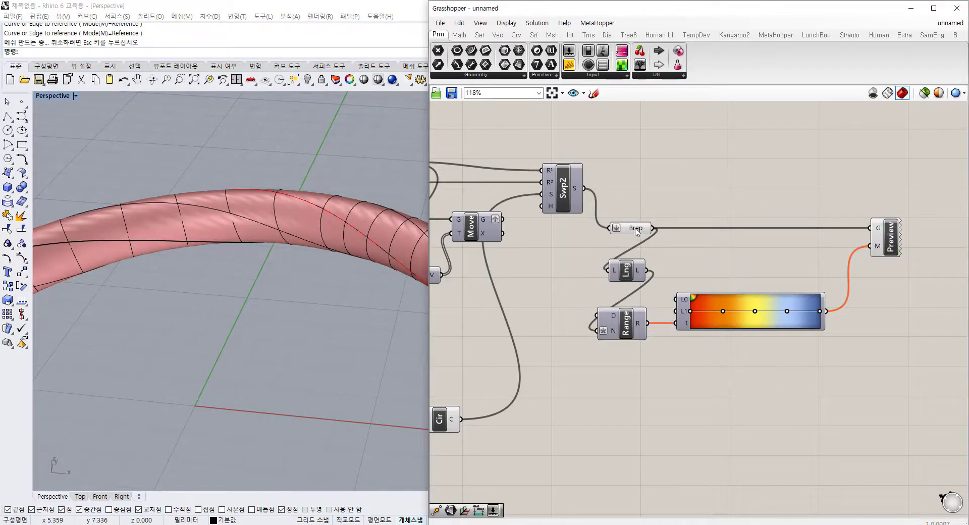
# Step: Turn off the Brep parameter's preview and delete the baked ring surface from the Rhino model
pyautogui.click(636, 228)
pyautogui.click(301, 283)
pyautogui.scroll(-5, 301, 283)
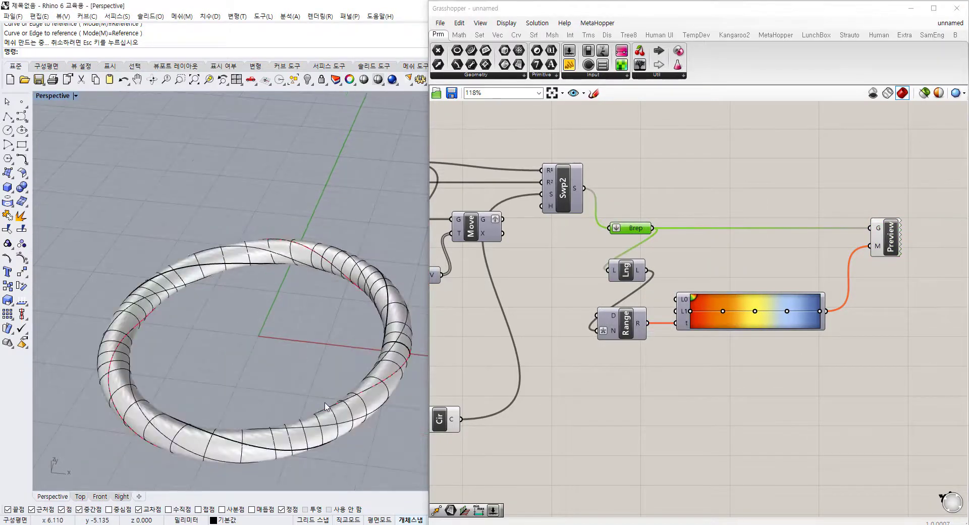
pyautogui.keyDown('shift'); pyautogui.moveTo(326, 406); pyautogui.dragTo(304, 338, button='right'); pyautogui.keyUp('shift')
pyautogui.moveTo(220, 301); pyautogui.dragTo(258, 323, button='right')
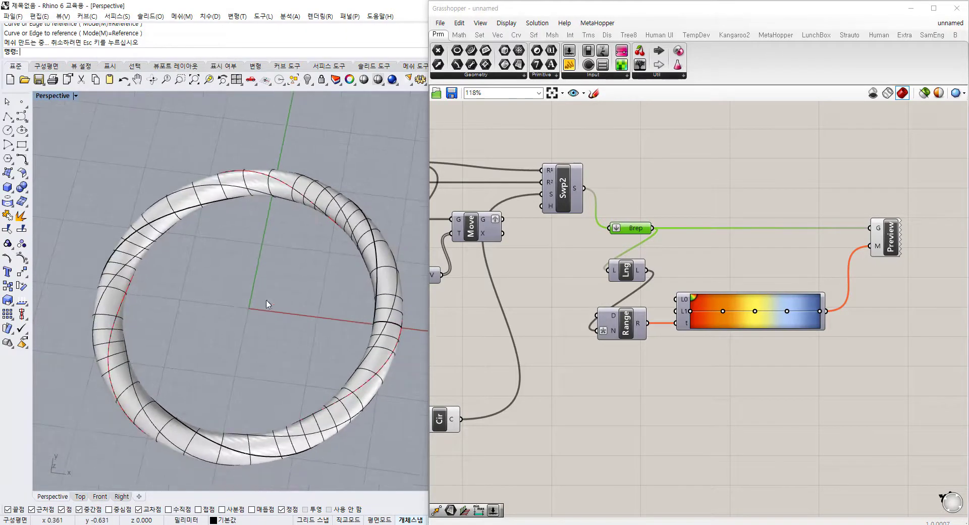
pyautogui.click(382, 265)
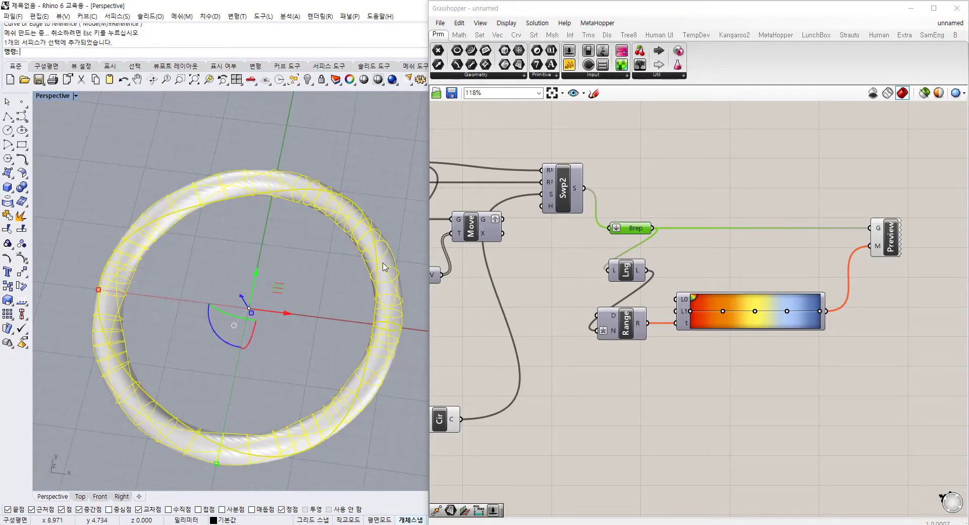
pyautogui.press('Delete')
# Step: Create a number slider with value 0.05 and connect it to the Circle's radius input
pyautogui.moveTo(598, 282); pyautogui.dragTo(727, 245, button='right')
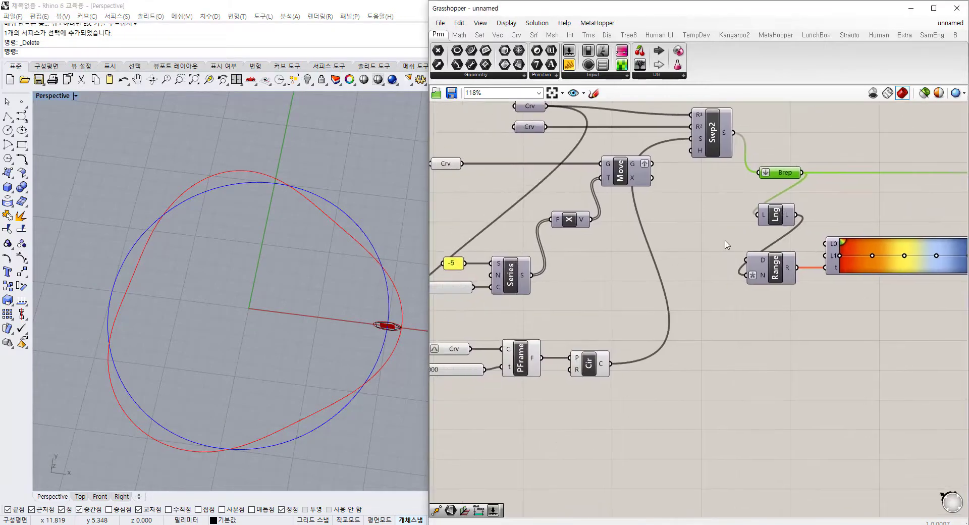
pyautogui.moveTo(654, 279); pyautogui.dragTo(716, 247, button='right')
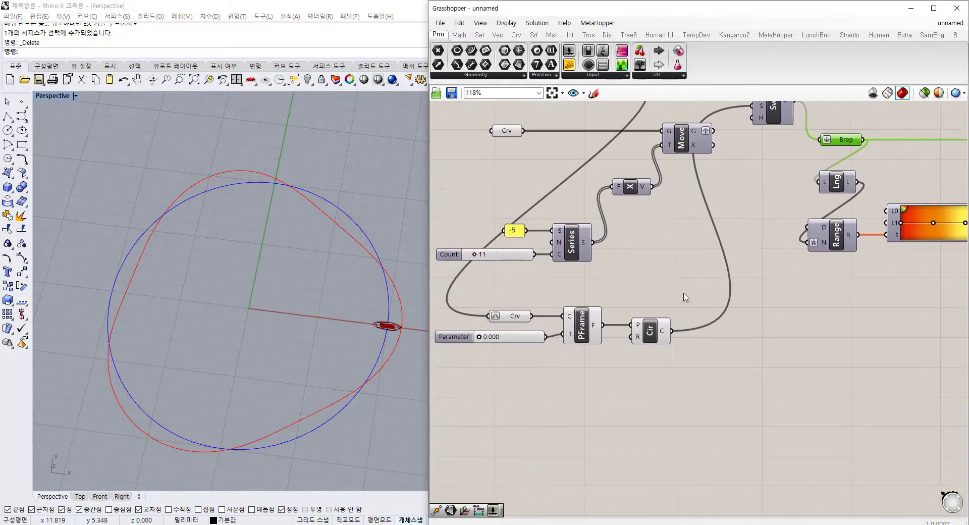
pyautogui.click(651, 331)
pyautogui.scroll(2, 660, 367)
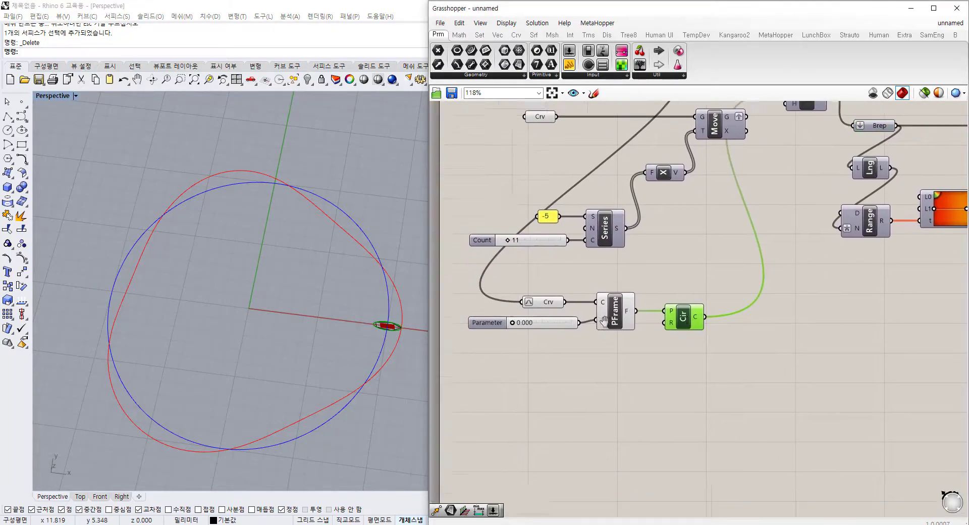
pyautogui.click(675, 368)
pyautogui.doubleClick(675, 368)
pyautogui.write('0')
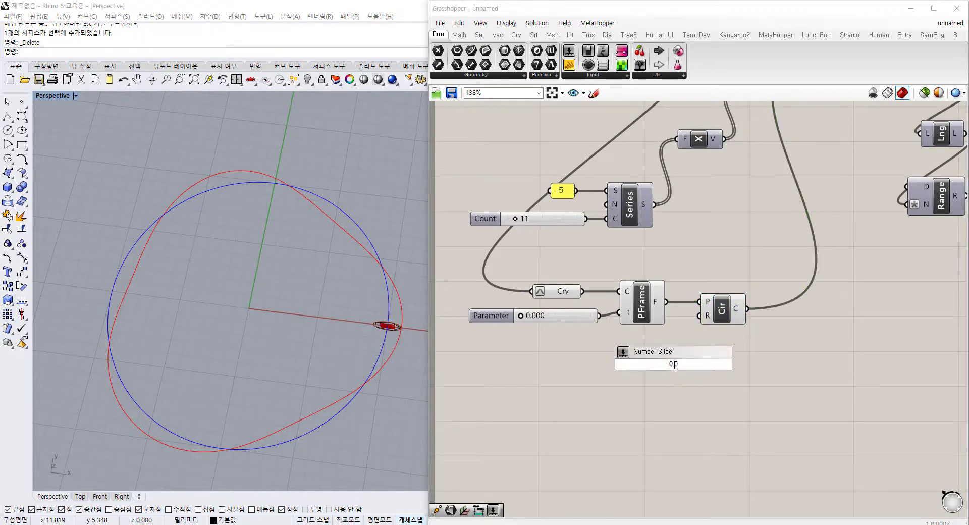
pyautogui.write('.05')
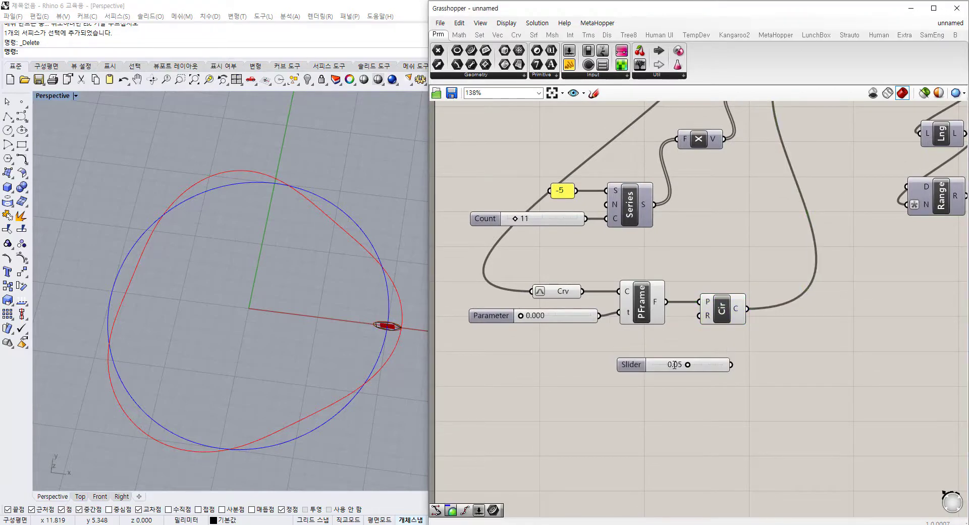
pyautogui.press('Return')
pyautogui.moveTo(654, 354); pyautogui.dragTo(699, 315)
pyautogui.click(713, 315)
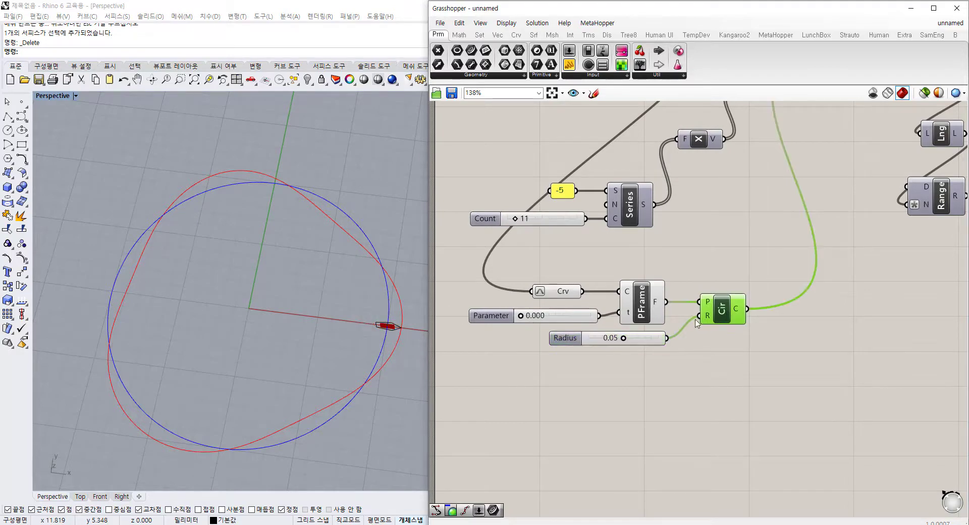
# Step: Turn off the previews of the Perp Frame, the Circle and the reparameterized Curve parameter
pyautogui.moveTo(741, 253); pyautogui.dragTo(625, 327)
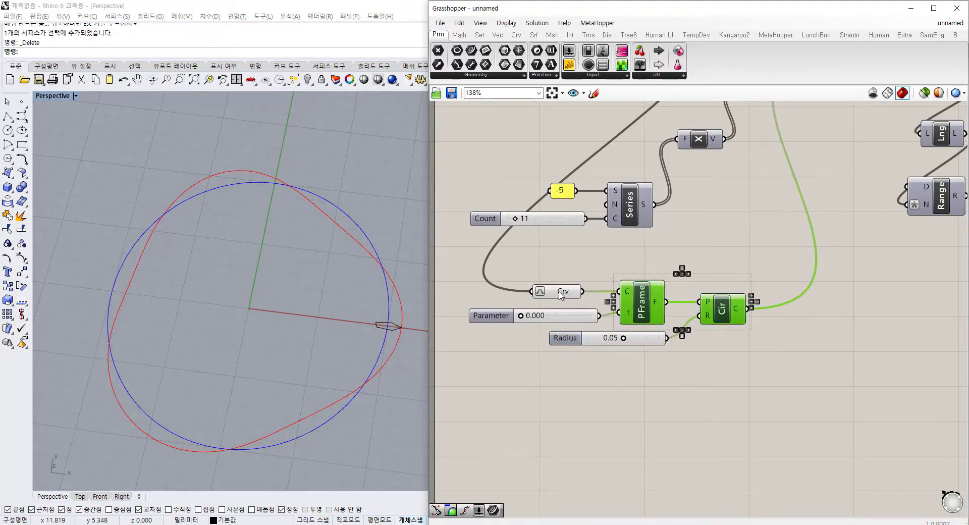
pyautogui.click(561, 295)
# Step: Turn on the Brep parameter's preview to check the thinner swept tube in the viewport
pyautogui.moveTo(731, 274); pyautogui.dragTo(742, 328, button='right')
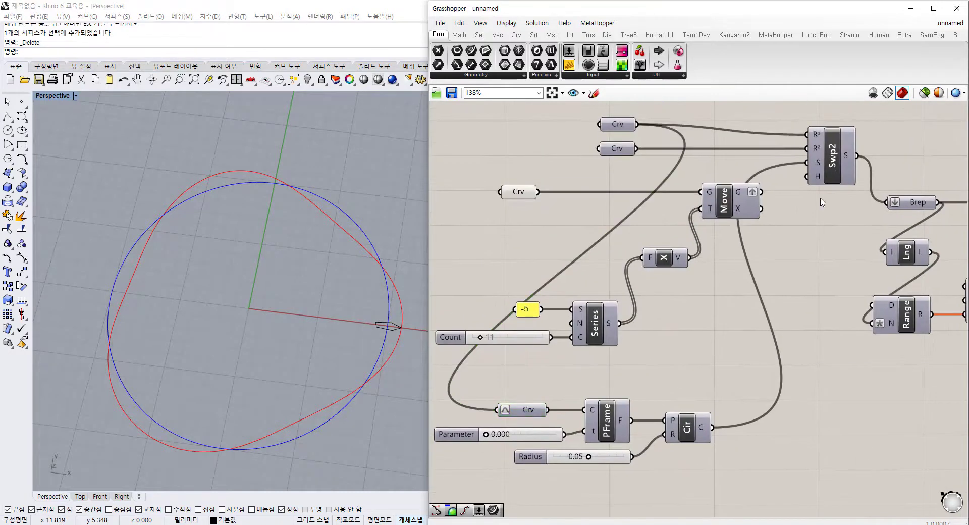
pyautogui.click(834, 168)
pyautogui.click(902, 205)
pyautogui.hotkey('ctrl', 'q')
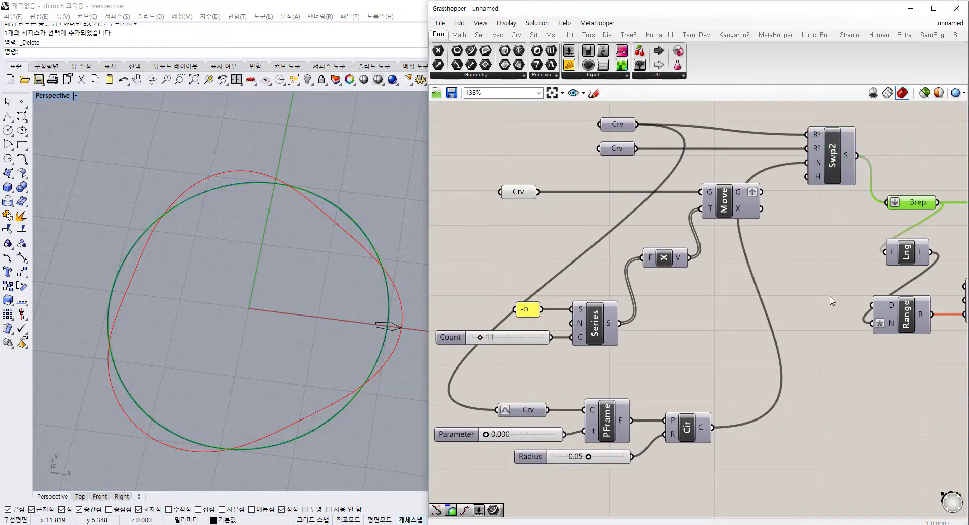
pyautogui.click(813, 310)
pyautogui.scroll(6, 368, 356)
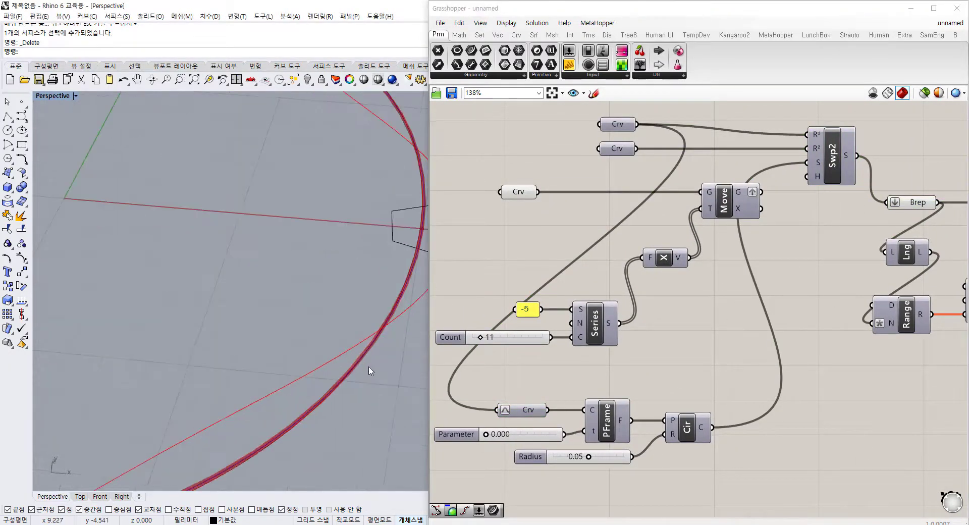
# Step: Set the Circle's radius slider to 0.10 and turn off the Brep parameter's preview
pyautogui.scroll(3, 632, 418)
pyautogui.moveTo(631, 406); pyautogui.dragTo(701, 409)
pyautogui.scroll(-5, 730, 264)
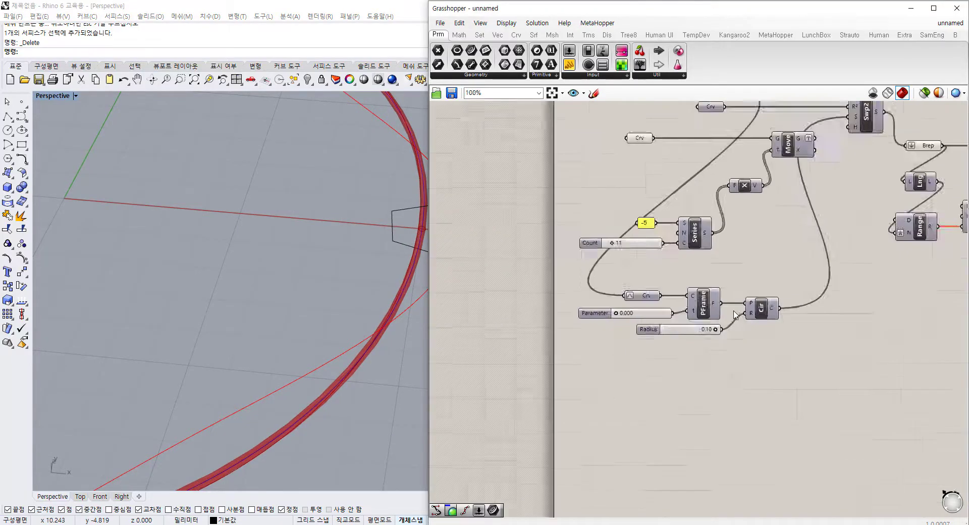
pyautogui.click(813, 263)
pyautogui.hotkey('ctrl', 'q')
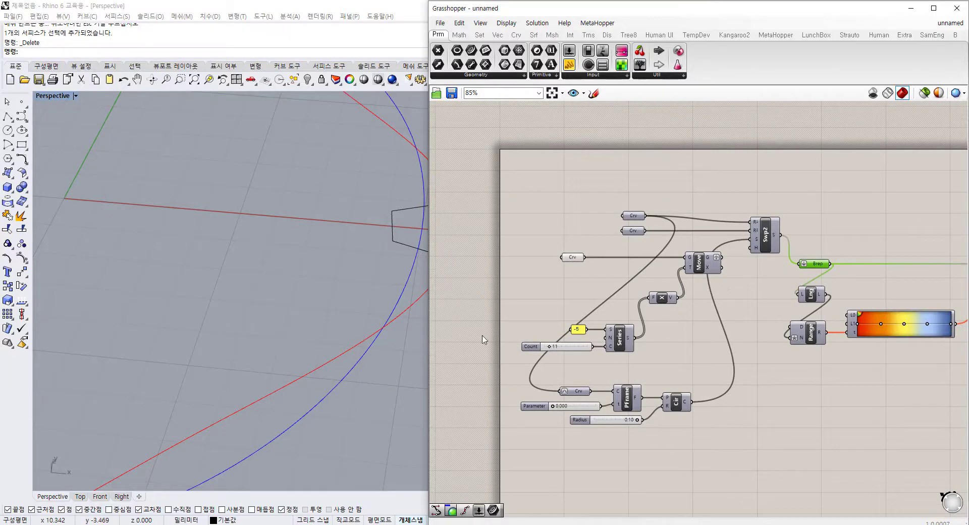
# Step: Try wiring the Circle's output directly into the Move's geometry input and restore the Curve parameter's connection there
pyautogui.moveTo(622, 331); pyautogui.dragTo(541, 317, button='right')
pyautogui.moveTo(647, 314); pyautogui.dragTo(654, 329, button='right')
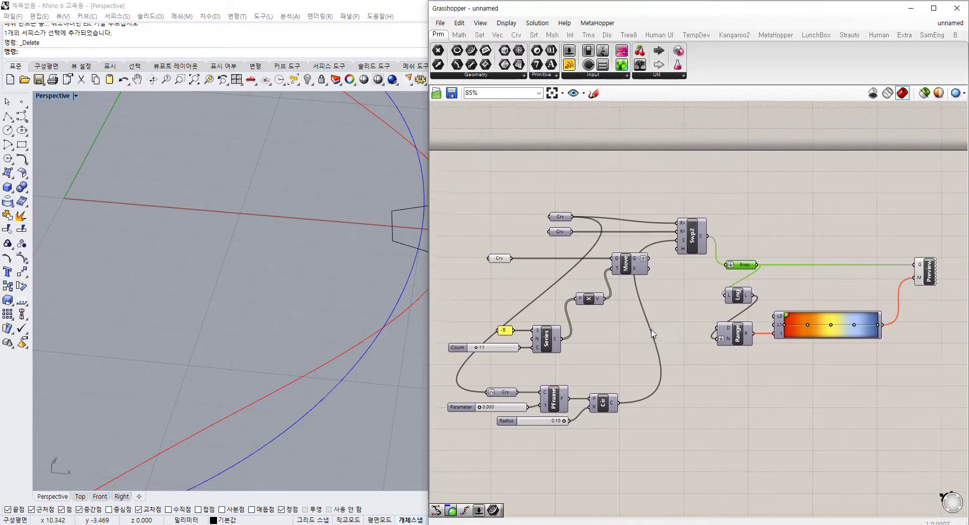
pyautogui.click(609, 412)
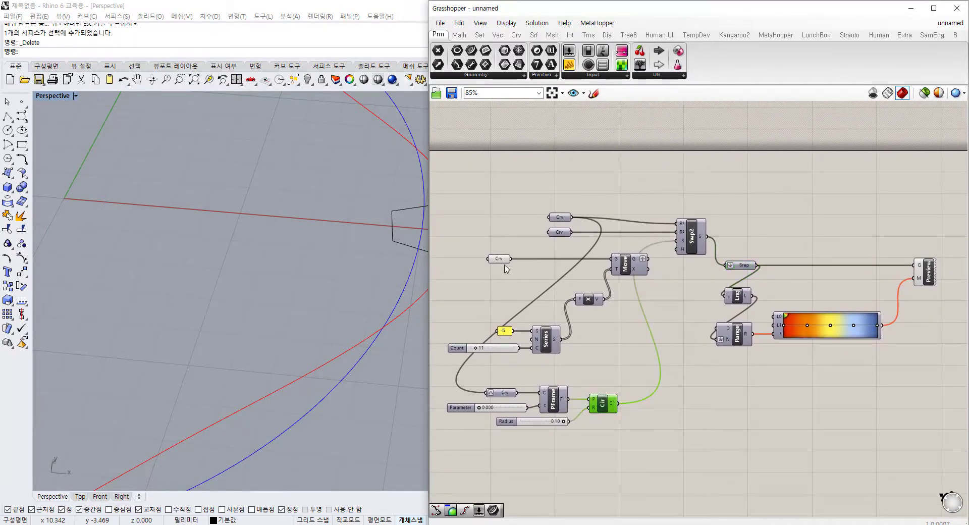
pyautogui.click(498, 259)
pyautogui.click(602, 410)
pyautogui.moveTo(617, 404); pyautogui.dragTo(615, 261)
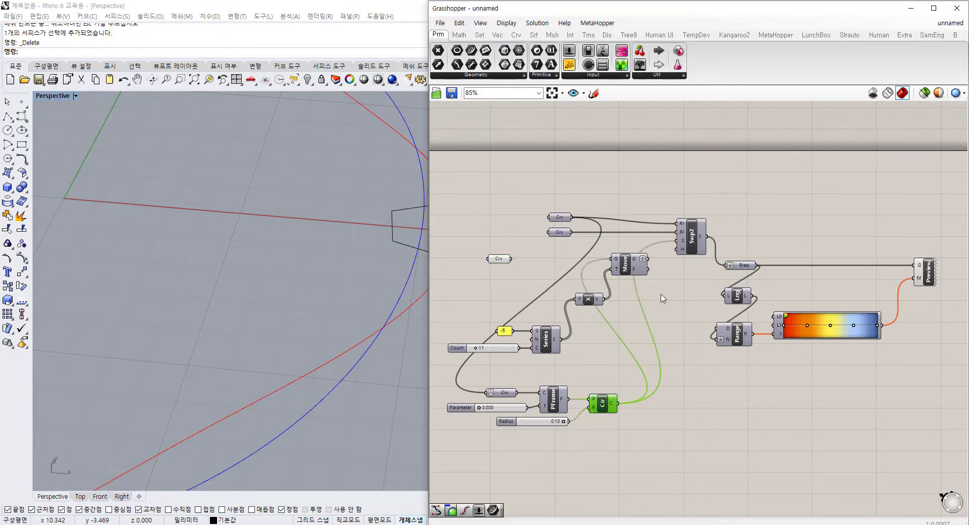
pyautogui.click(648, 262)
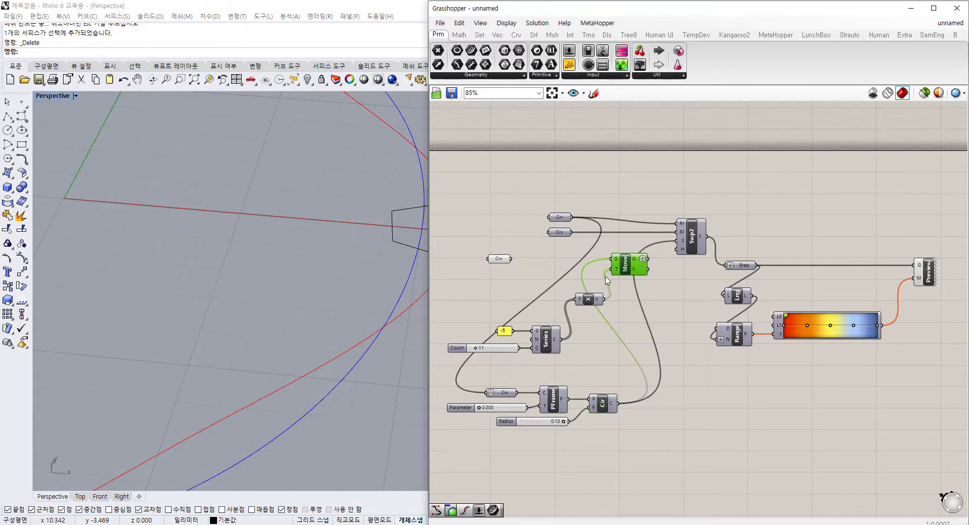
pyautogui.moveTo(609, 263); pyautogui.dragTo(510, 258)
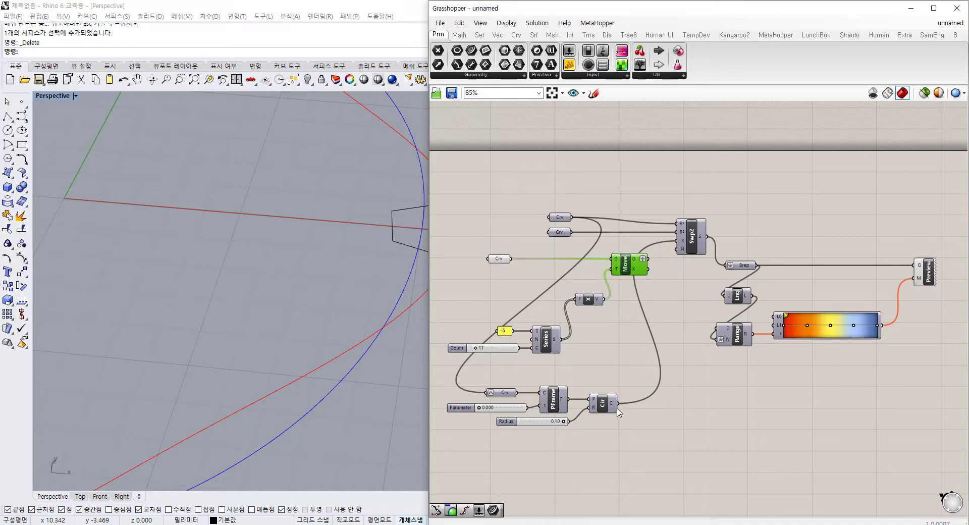
# Step: Connect the Circle's output to the Curve parameter feeding Move, and Move's geometry output to the Sweep2's section input
pyautogui.moveTo(617, 407); pyautogui.dragTo(488, 259)
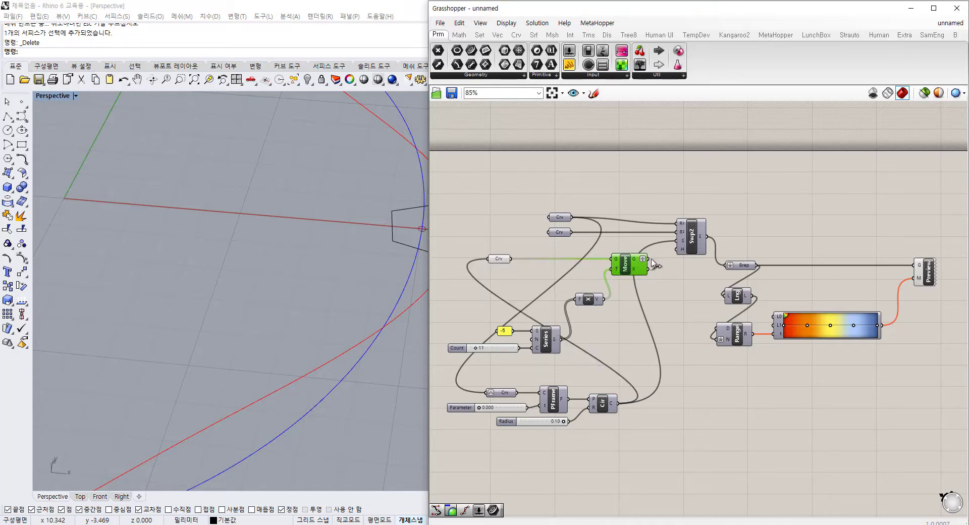
pyautogui.moveTo(648, 258); pyautogui.dragTo(678, 241)
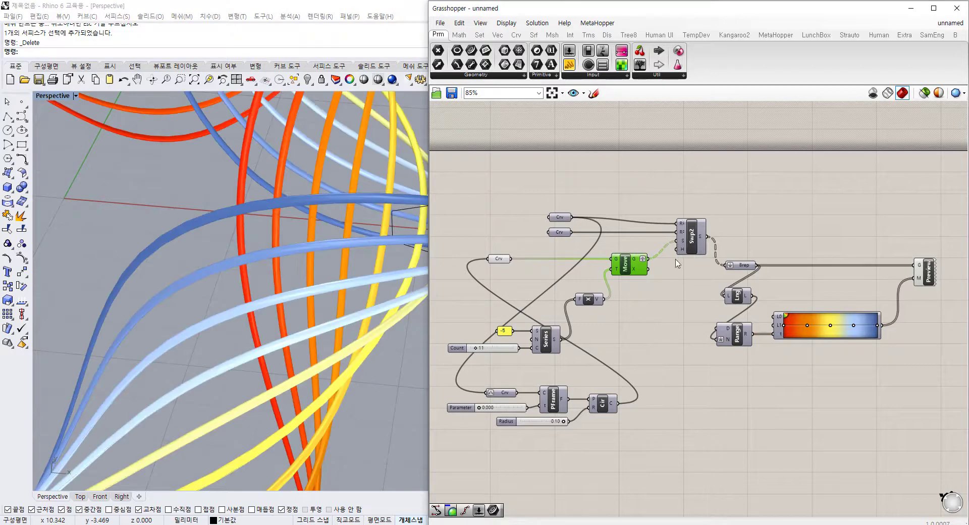
pyautogui.click(670, 311)
# Step: Examine the coloured swept tubes in the perspective viewport from different distances and angles, along with the preview components
pyautogui.moveTo(586, 325); pyautogui.dragTo(641, 299, button='right')
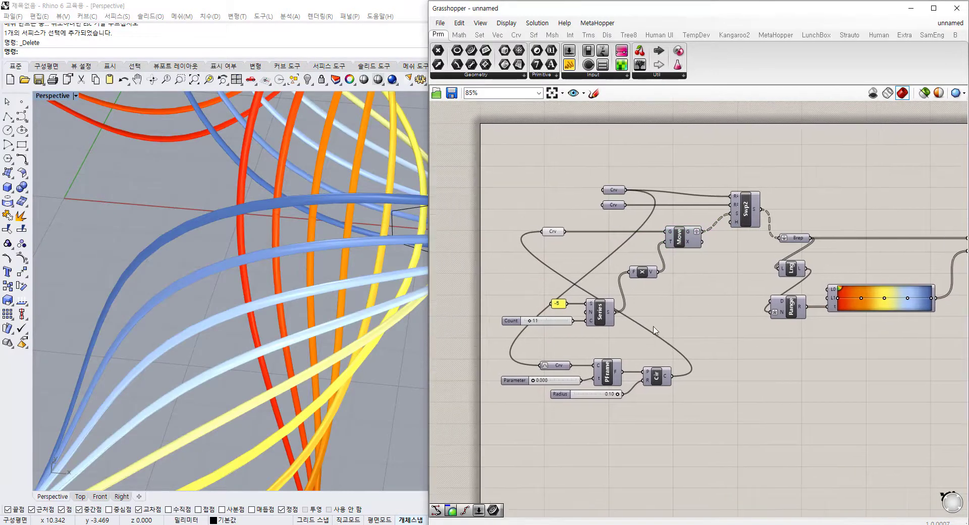
pyautogui.scroll(-2, 325, 318)
pyautogui.moveTo(325, 318); pyautogui.dragTo(320, 351, button='right')
pyautogui.scroll(-5, 319, 321)
pyautogui.scroll(6, 247, 310)
pyautogui.scroll(-7, 263, 326)
pyautogui.scroll(6, 307, 332)
pyautogui.moveTo(772, 333); pyautogui.dragTo(575, 324, button='right')
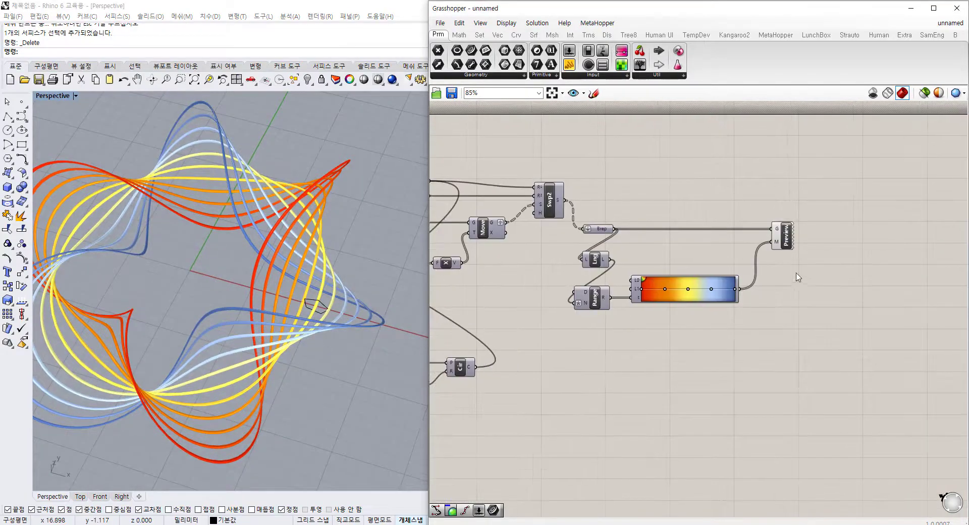
pyautogui.click(785, 240)
pyautogui.click(607, 385)
pyautogui.moveTo(331, 389); pyautogui.dragTo(267, 345, button='right')
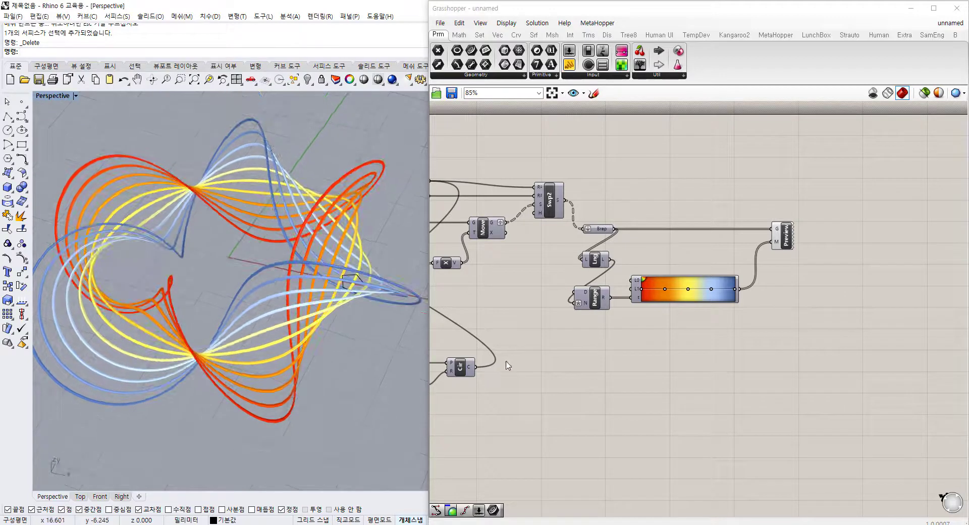
# Step: Add a number slider of 1.0 and connect it to the Circle's radius input in place of the 0.10 slider
pyautogui.moveTo(506, 365); pyautogui.dragTo(766, 313, button='right')
pyautogui.scroll(3, 676, 356)
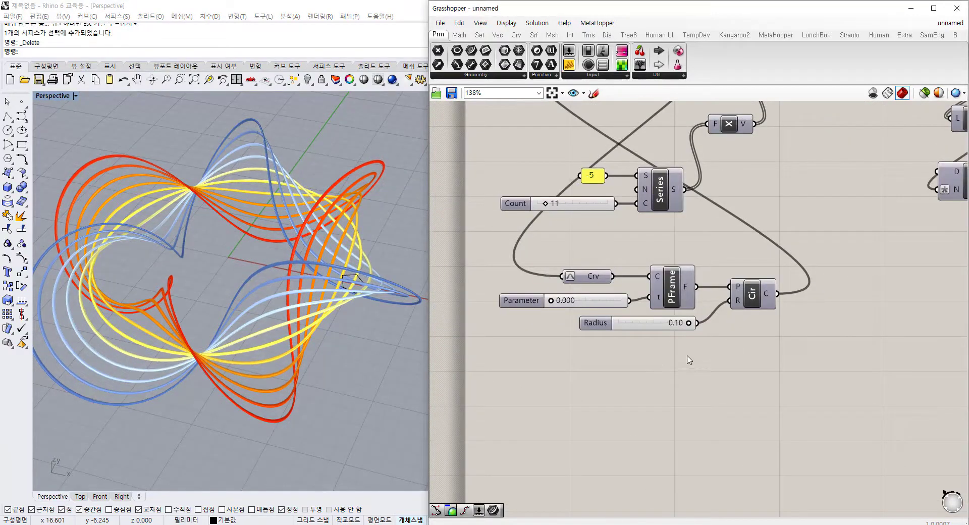
pyautogui.doubleClick(714, 348)
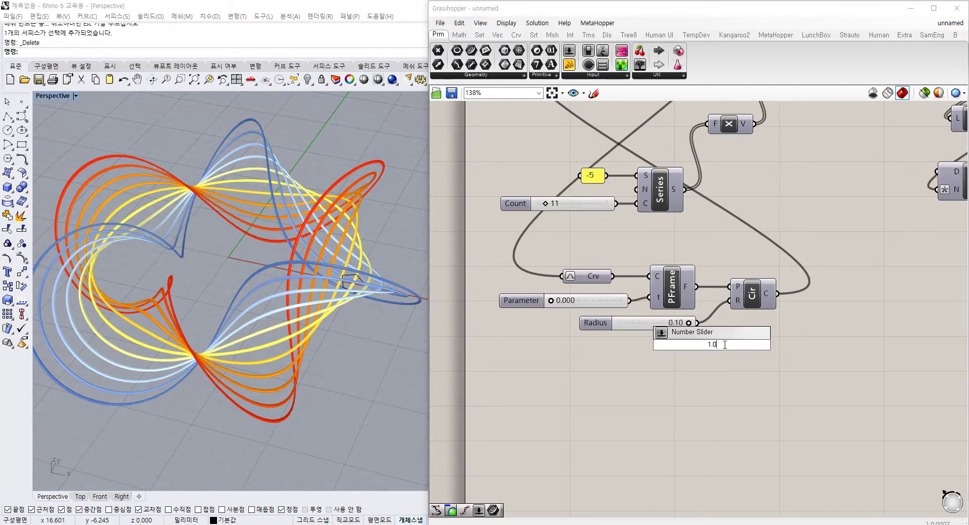
pyautogui.write('1')
pyautogui.press('Return')
pyautogui.moveTo(709, 348); pyautogui.dragTo(631, 345)
pyautogui.keyDown('shift'); pyautogui.moveTo(730, 300); pyautogui.dragTo(648, 351); pyautogui.keyUp('shift')
# Step: Set the Circle's radius to 0.1 with the newly connected slider
pyautogui.moveTo(321, 203); pyautogui.dragTo(355, 385, button='right')
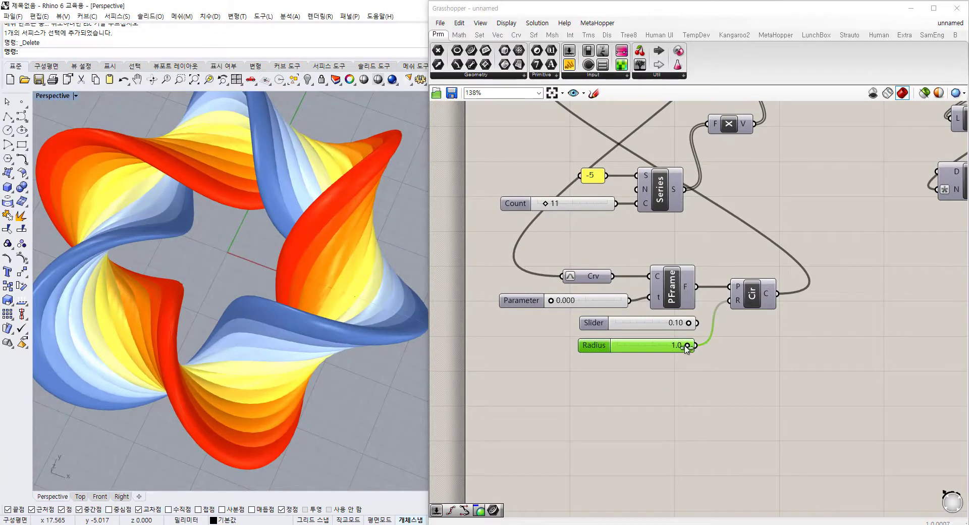
pyautogui.moveTo(678, 346); pyautogui.dragTo(625, 347)
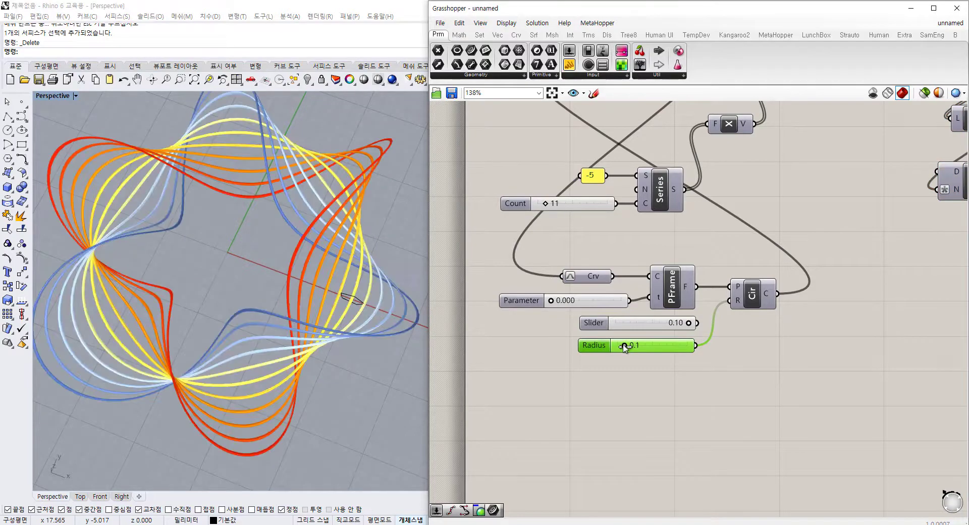
pyautogui.click(731, 382)
pyautogui.moveTo(287, 342); pyautogui.dragTo(306, 329, button='right')
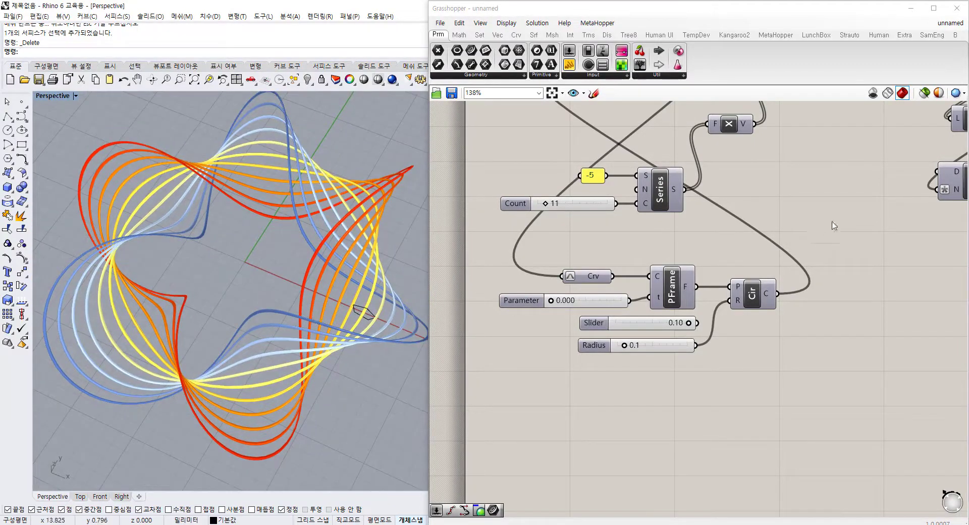
# Step: Examine the overall definition around the Sweep2 component and the coloured tubes in the perspective viewport
pyautogui.moveTo(832, 225); pyautogui.dragTo(790, 303, button='right')
pyautogui.scroll(-3, 791, 302)
pyautogui.moveTo(799, 263); pyautogui.dragTo(746, 274, button='right')
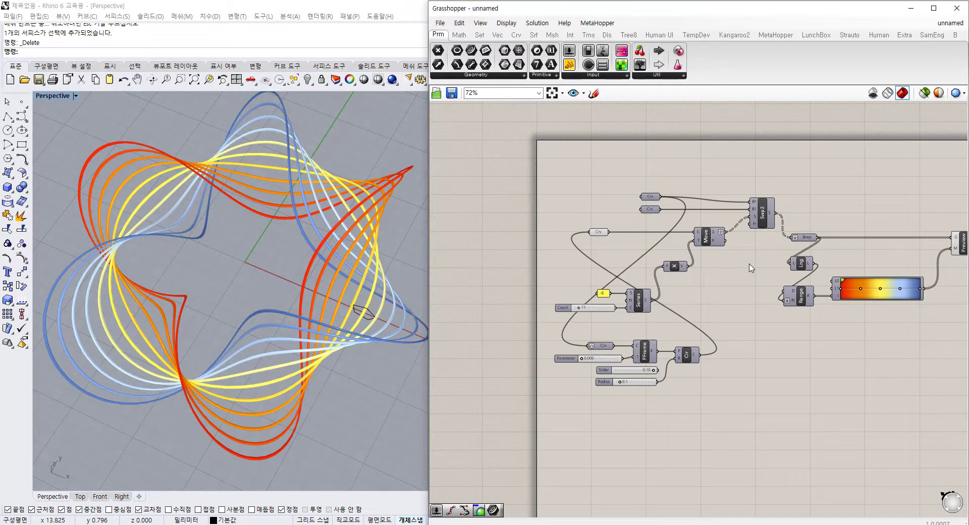
pyautogui.moveTo(753, 261); pyautogui.dragTo(716, 256, button='right')
pyautogui.click(734, 225)
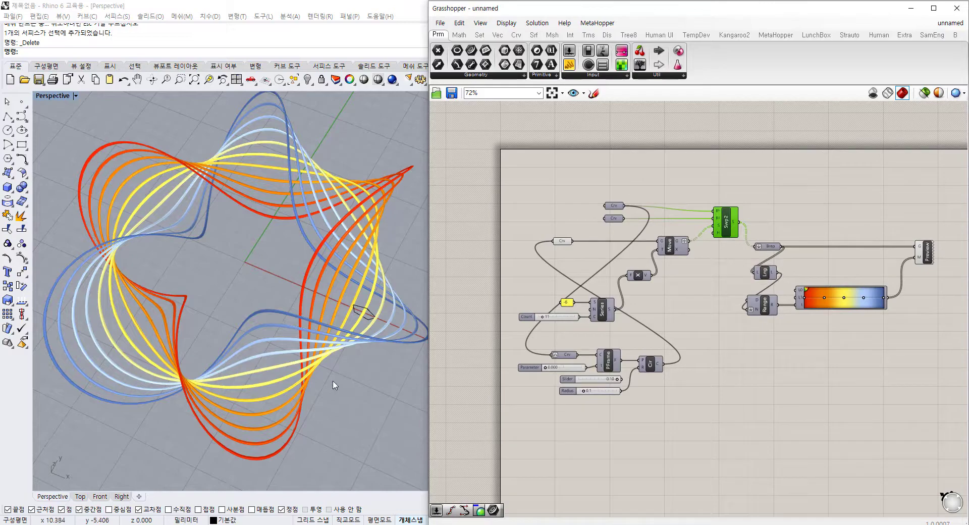
pyautogui.moveTo(335, 385); pyautogui.dragTo(333, 368, button='right')
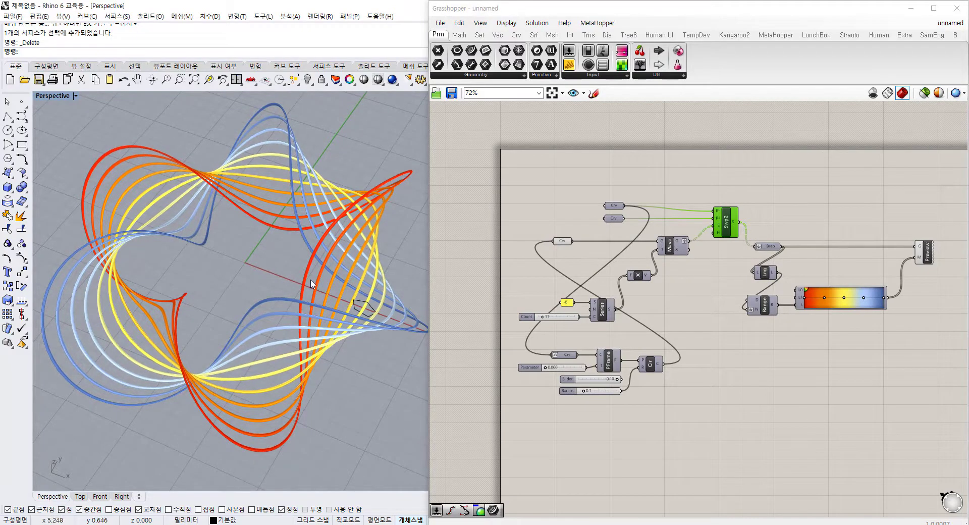
pyautogui.moveTo(359, 309); pyautogui.dragTo(340, 348, button='right')
pyautogui.click(800, 190)
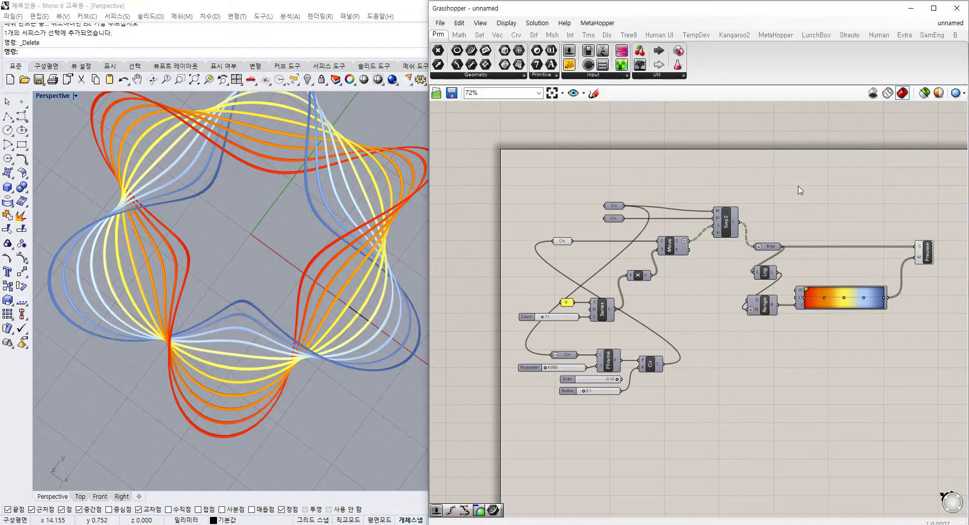
# Step: Move the two rail Curve parameters together up and away from the Sweep2 component
pyautogui.moveTo(787, 196); pyautogui.dragTo(722, 247, button='right')
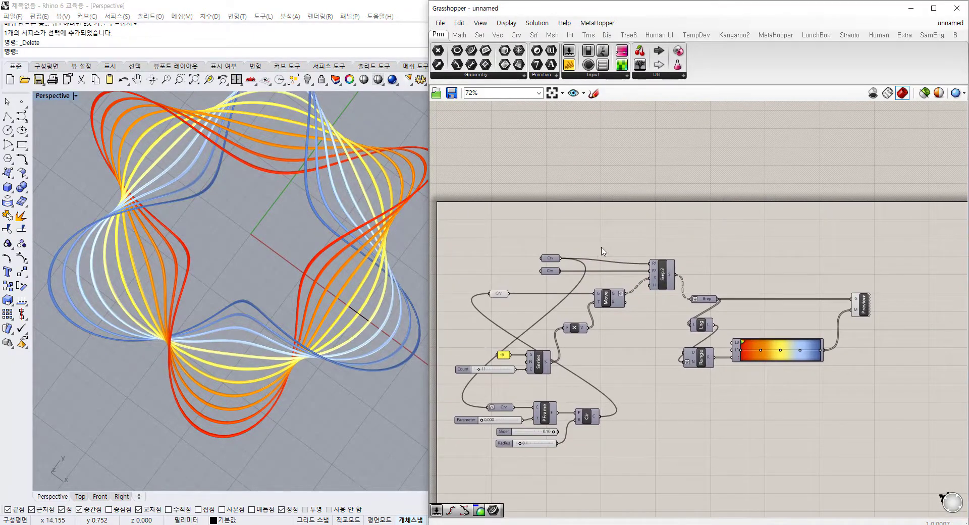
pyautogui.moveTo(601, 247); pyautogui.dragTo(606, 282, button='right')
pyautogui.moveTo(540, 276)
pyautogui.mouseDown()
pyautogui.moveTo(572, 325)
pyautogui.moveTo(553, 277)
pyautogui.mouseUp()
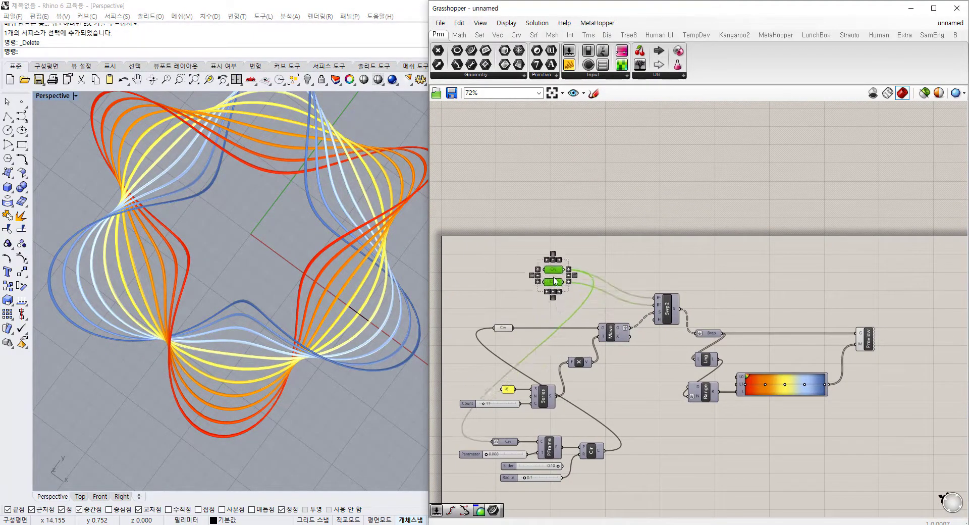
pyautogui.scroll(3, 555, 280)
pyautogui.click(498, 255)
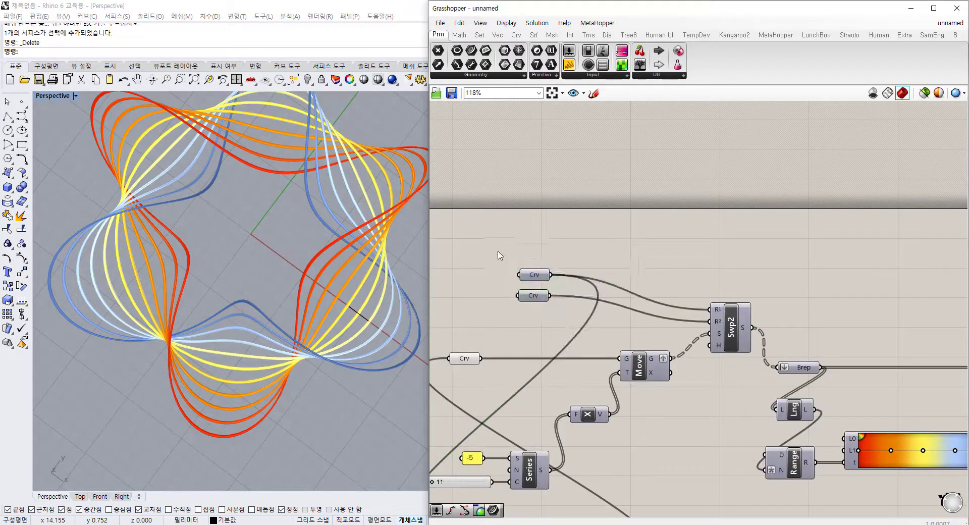
pyautogui.moveTo(498, 251); pyautogui.dragTo(605, 339)
pyautogui.moveTo(540, 293); pyautogui.dragTo(513, 263)
pyautogui.click(646, 231)
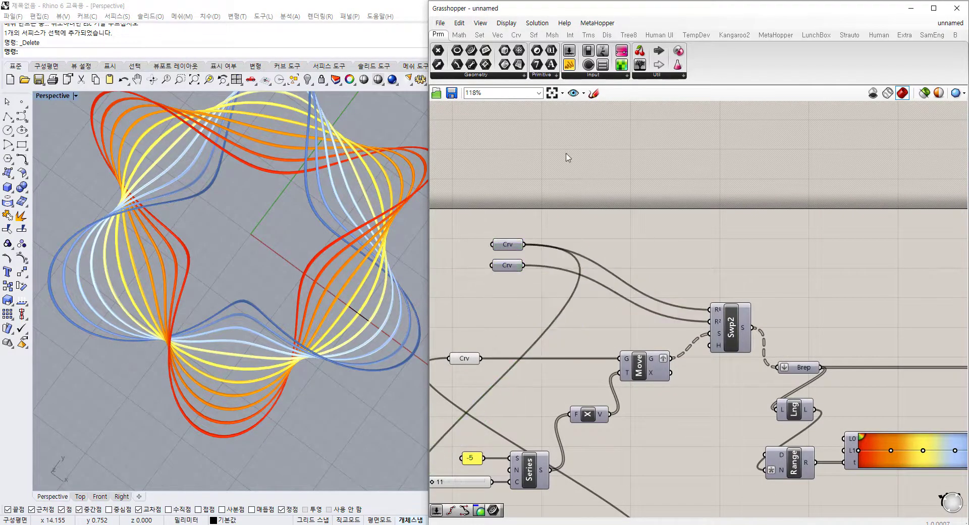
# Step: Place two new Curve parameters above Sweep2 and connect each one to a different original rail Curve parameter
pyautogui.moveTo(470, 50); pyautogui.dragTo(647, 235)
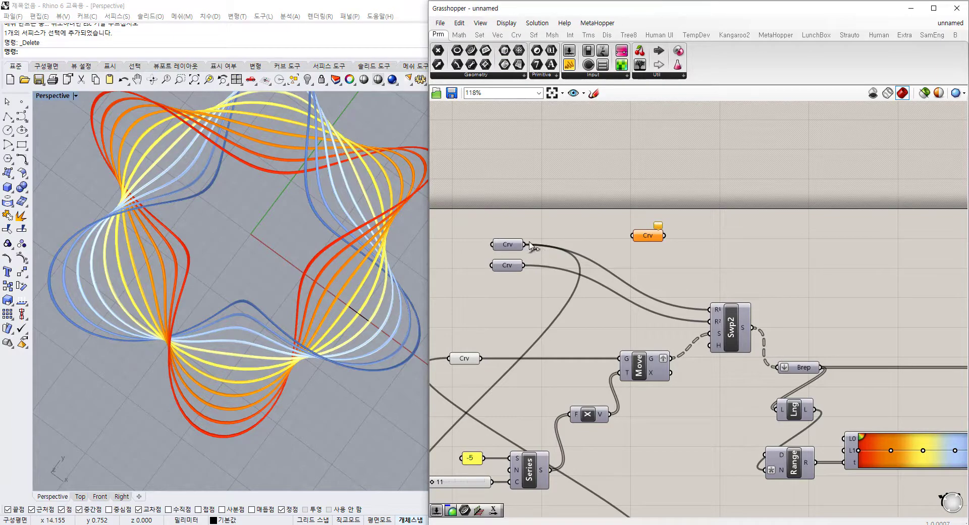
pyautogui.moveTo(530, 245); pyautogui.dragTo(752, 245)
pyautogui.hotkey('ctrl', 'c')
pyautogui.hotkey('ctrl', 'v')
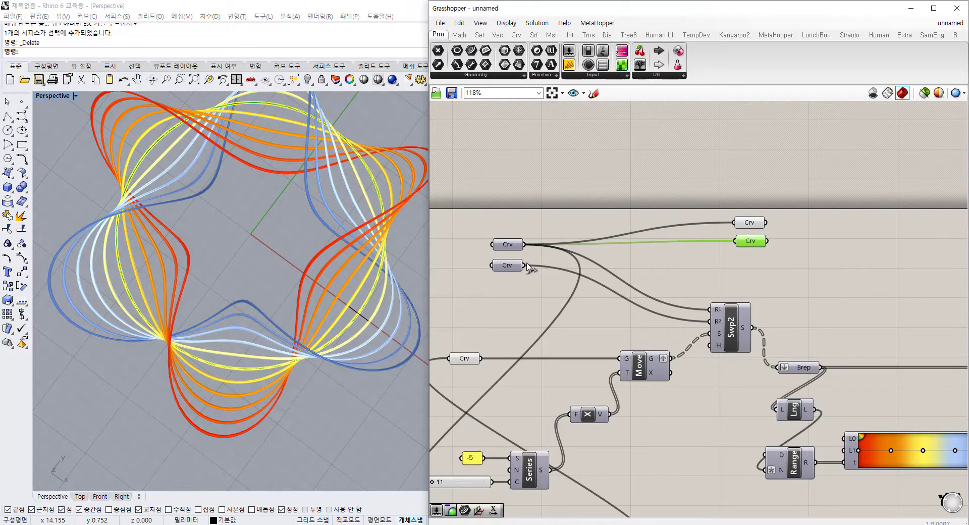
pyautogui.moveTo(526, 266); pyautogui.dragTo(736, 242)
pyautogui.click(783, 248)
pyautogui.moveTo(783, 248); pyautogui.dragTo(611, 311, button='right')
pyautogui.moveTo(601, 247); pyautogui.dragTo(656, 301)
pyautogui.click(729, 314)
pyautogui.moveTo(738, 274); pyautogui.dragTo(703, 299, button='right')
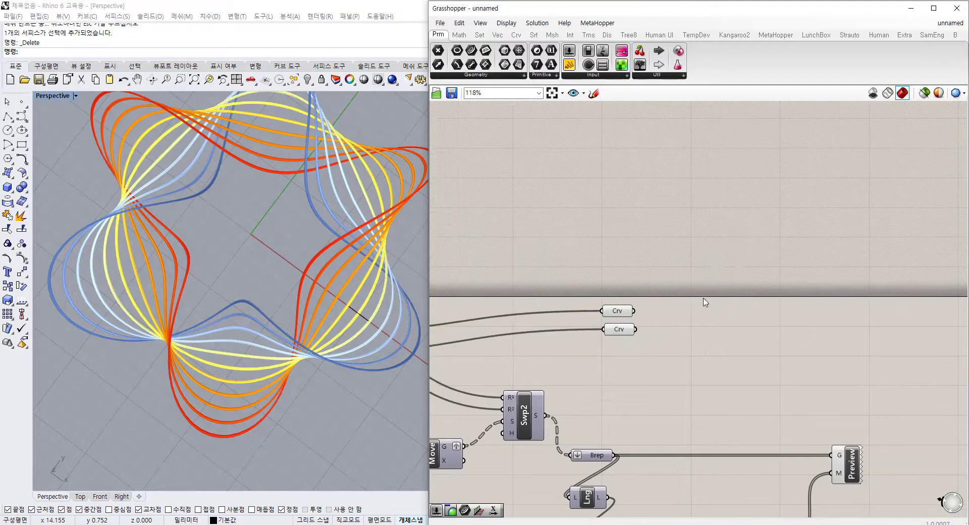
# Step: Add and remove a trial Divide Curve component, and move the upper new Curve parameter higher
pyautogui.doubleClick(721, 258)
pyautogui.write('divide')
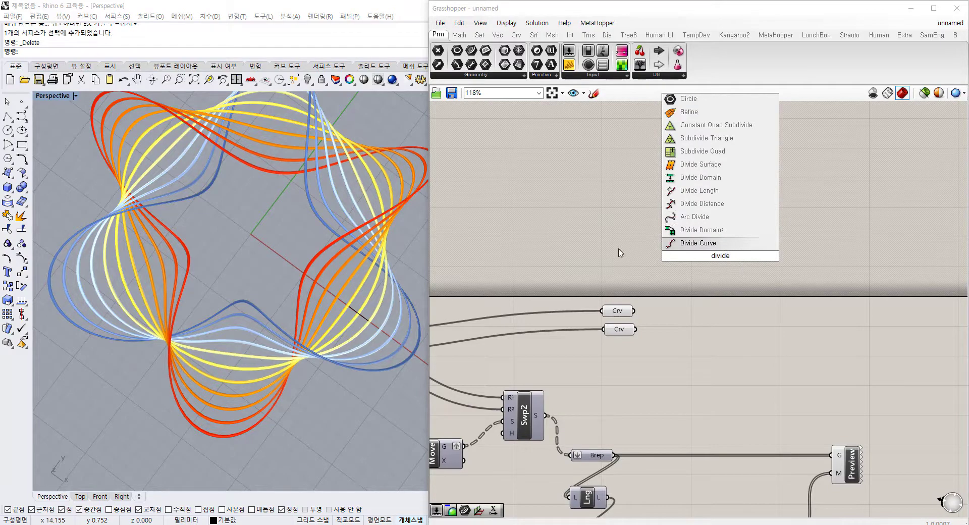
pyautogui.click(688, 245)
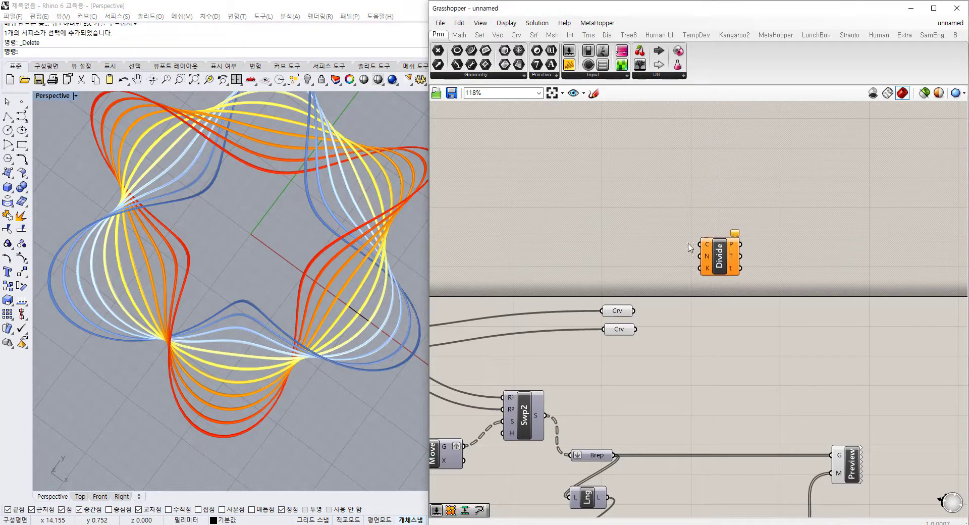
pyautogui.moveTo(620, 316); pyautogui.dragTo(622, 286)
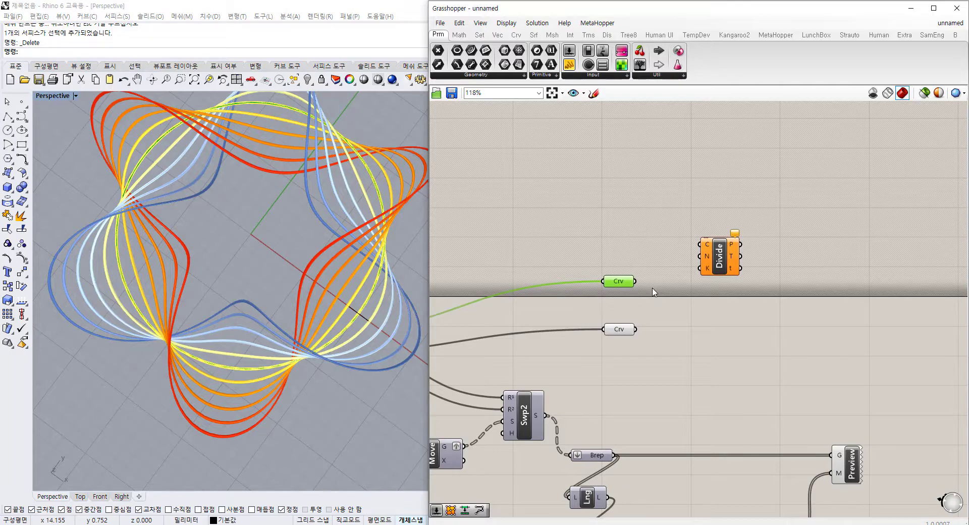
pyautogui.click(728, 258)
pyautogui.press('Delete')
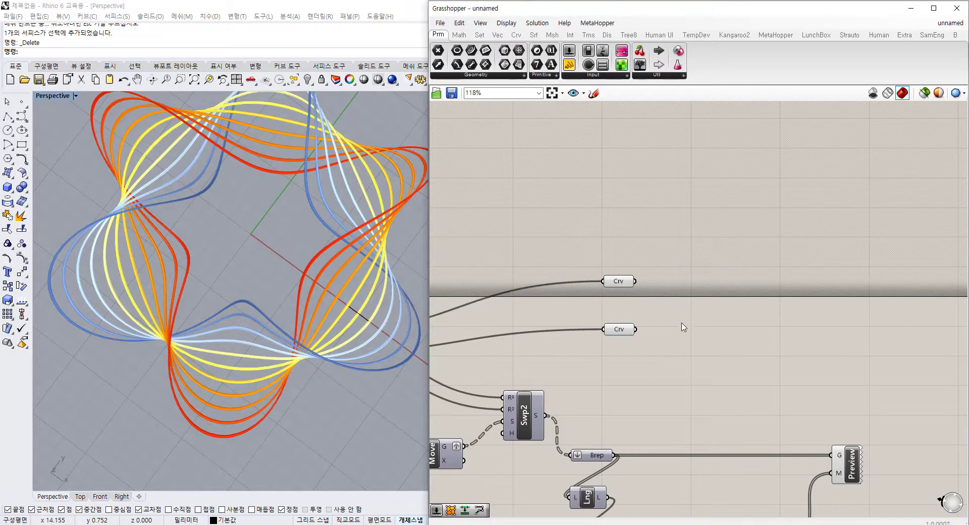
# Step: Find the Evaluate Curve component among the curve analysis tools and place it beside the two new Curve parameters
pyautogui.moveTo(591, 125); pyautogui.dragTo(598, 169, button='right')
pyautogui.click(505, 75)
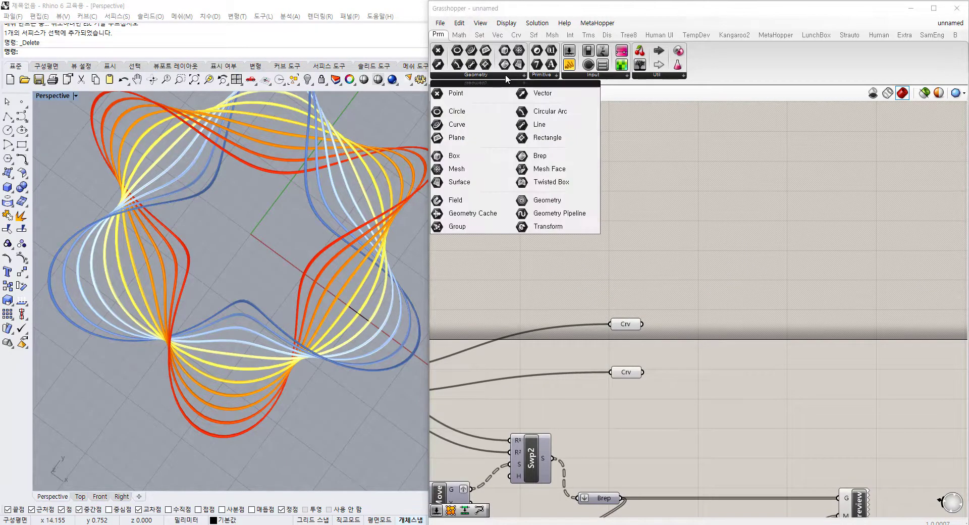
pyautogui.click(516, 35)
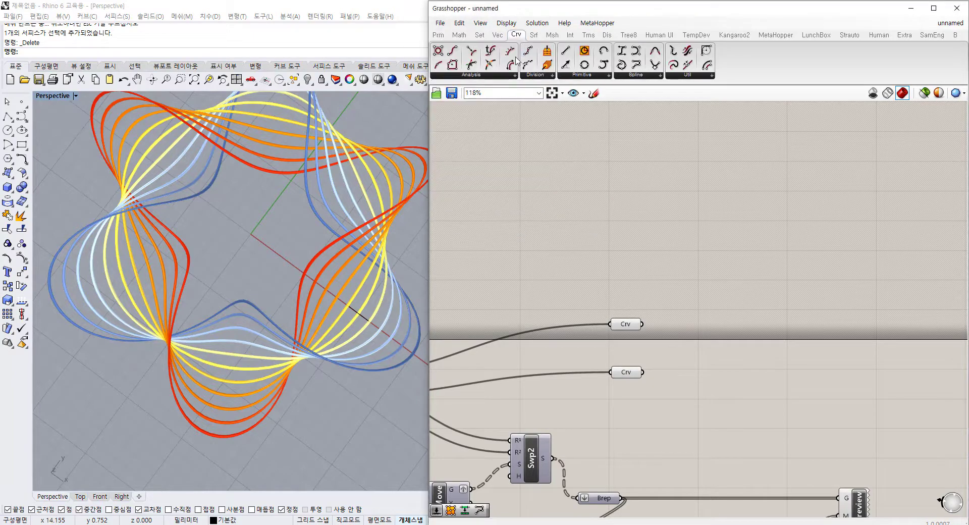
pyautogui.click(508, 75)
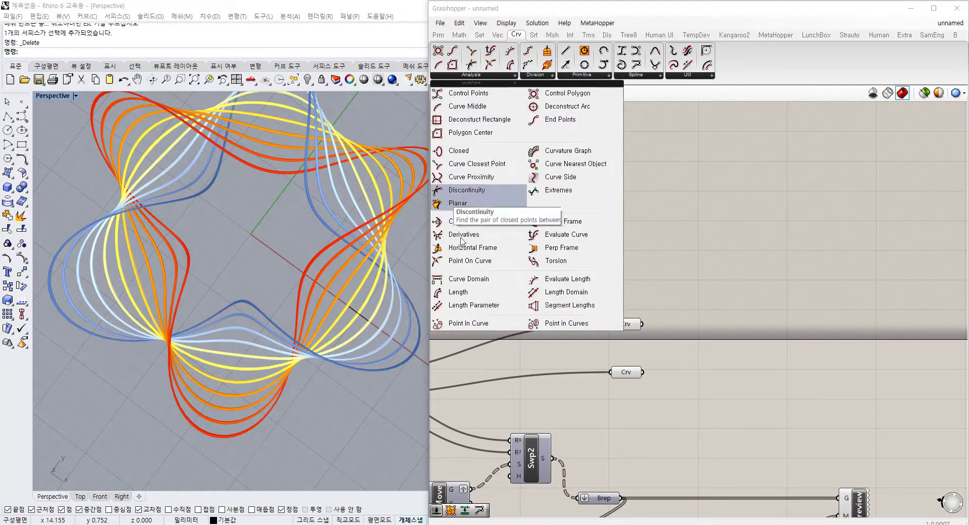
pyautogui.click(543, 75)
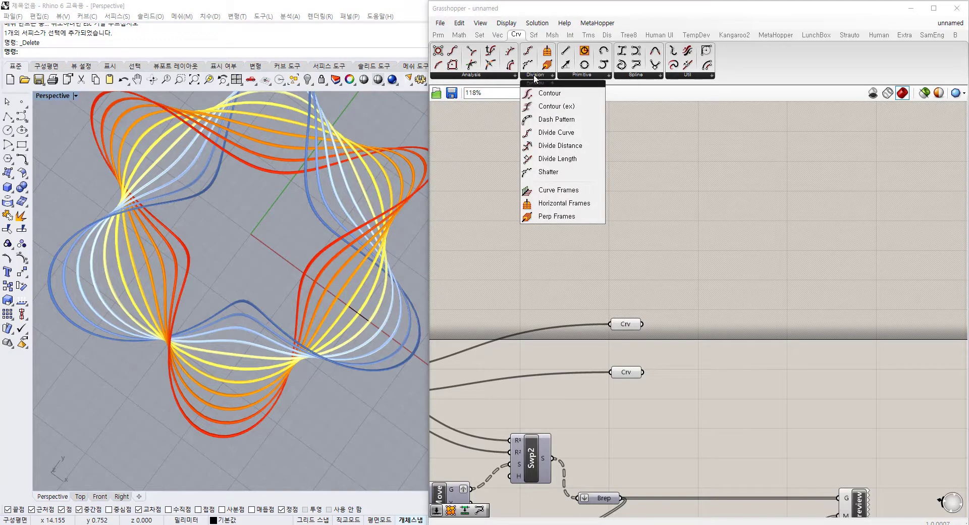
pyautogui.click(512, 76)
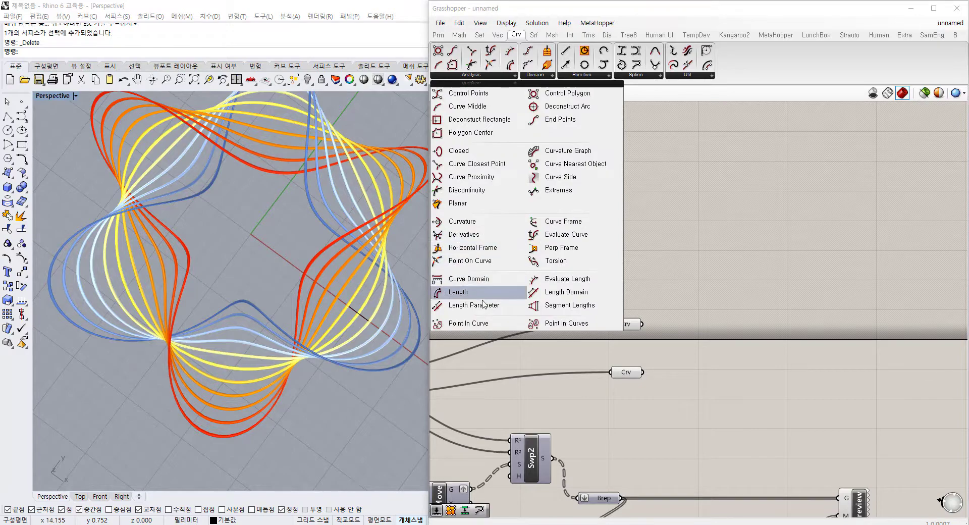
pyautogui.click(577, 235)
pyautogui.click(752, 268)
pyautogui.scroll(4, 759, 249)
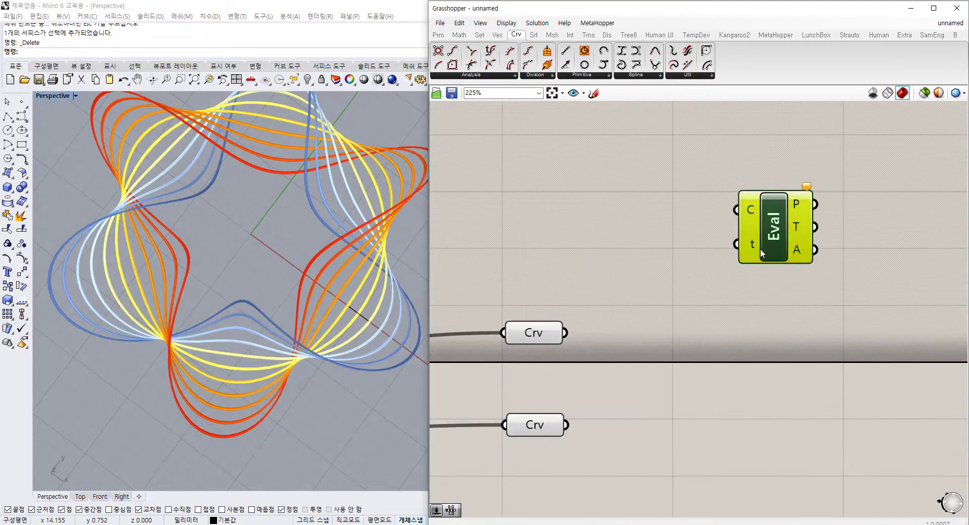
# Step: Add a Range component above the new Curve parameters, near Evaluate Curve
pyautogui.scroll(-5, 636, 348)
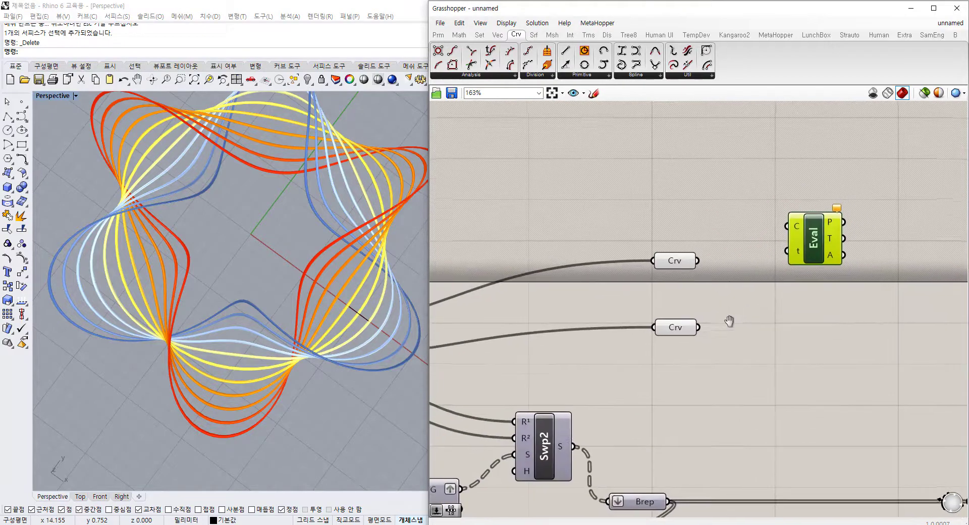
pyautogui.scroll(3, 731, 298)
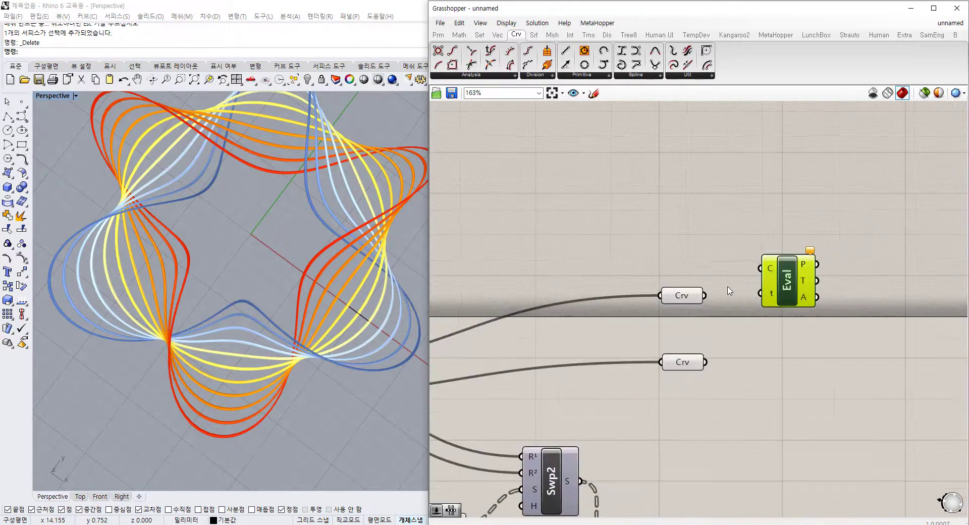
pyautogui.doubleClick(643, 226)
pyautogui.write('range')
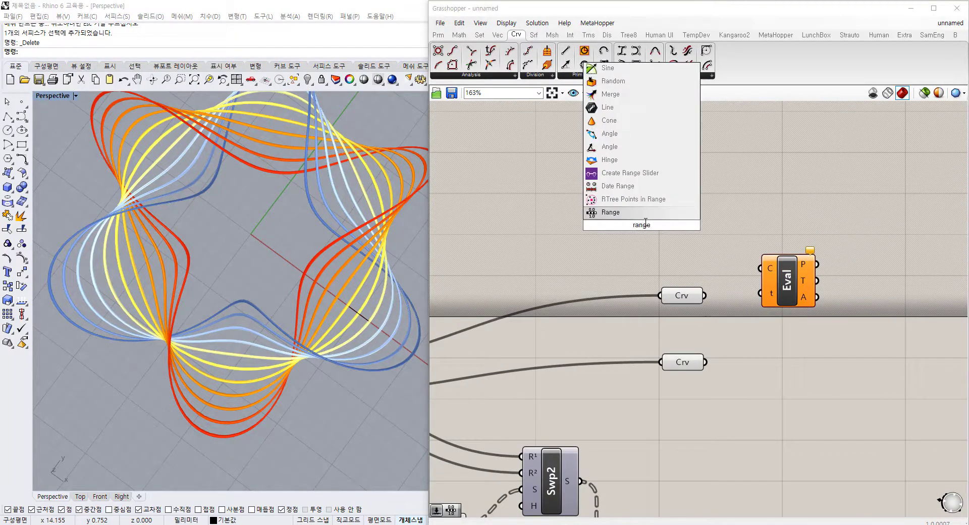
pyautogui.press('Return')
# Step: Create a number slider of 36 and connect it to the Range's number-of-steps input
pyautogui.doubleClick(553, 228)
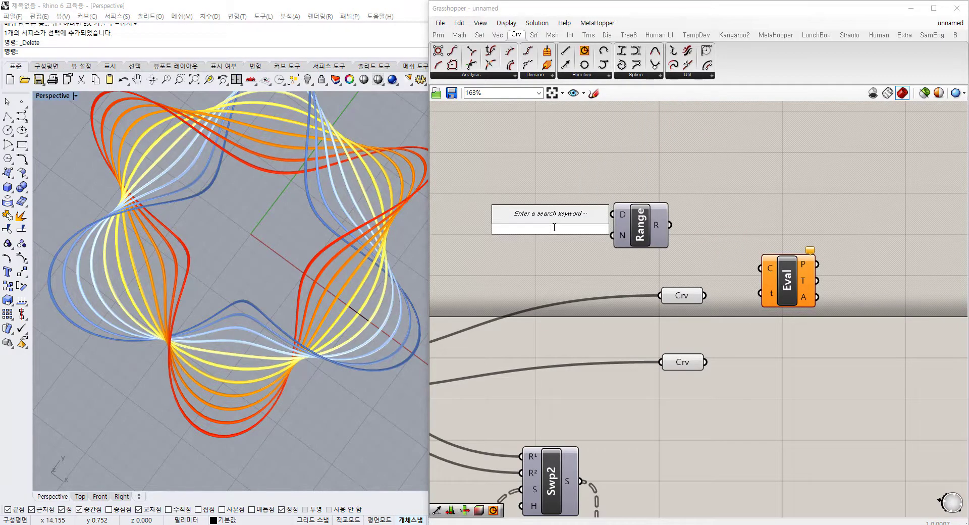
pyautogui.write('2')
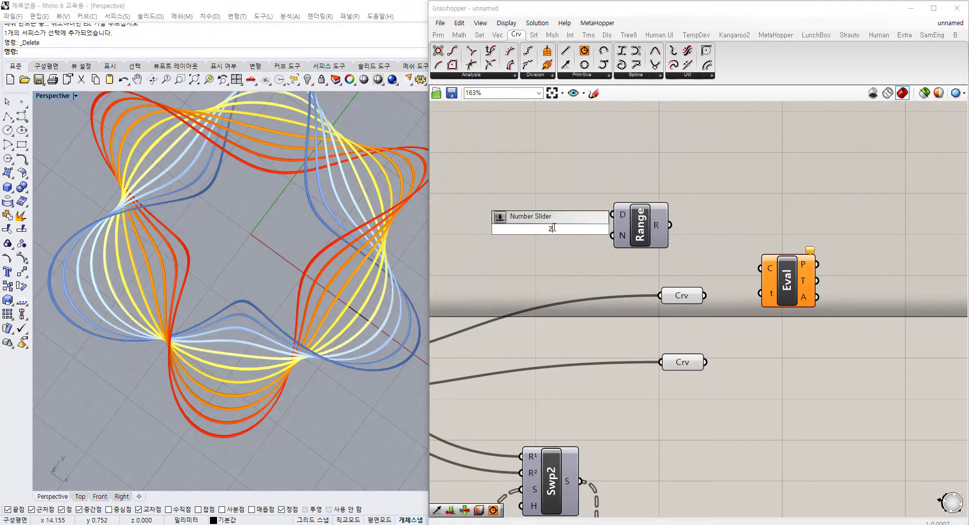
pyautogui.press('BackSpace')
pyautogui.write('36')
pyautogui.press('Return')
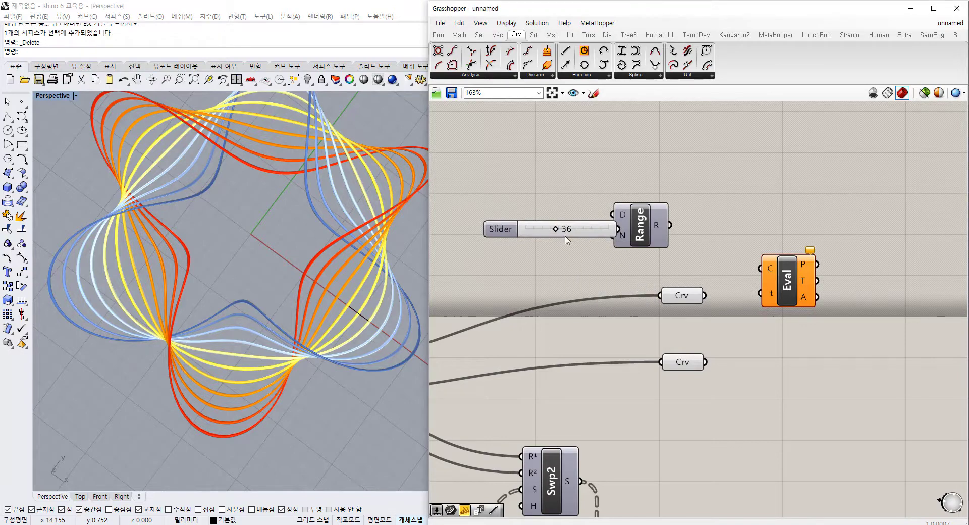
pyautogui.moveTo(596, 234); pyautogui.dragTo(640, 239)
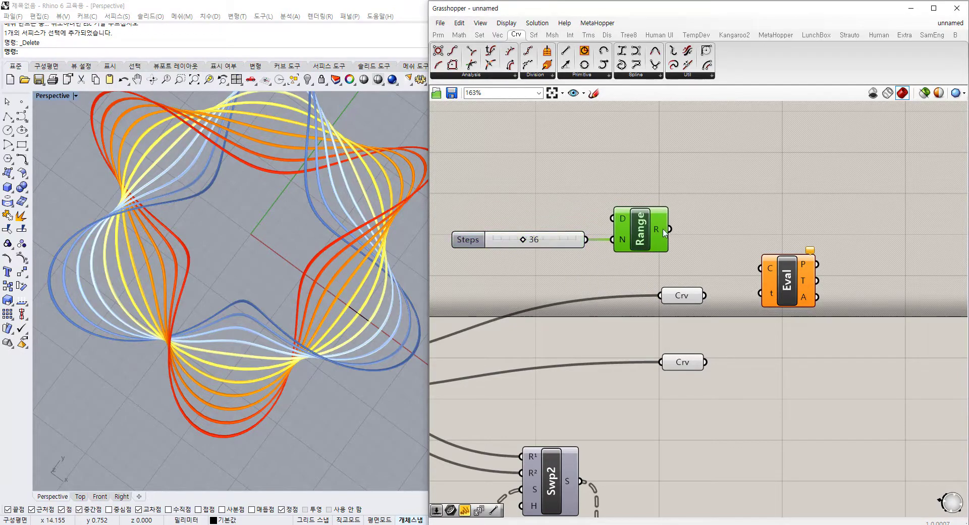
# Step: Reparameterize both Curve parameters that carry the two rail curves
pyautogui.rightClick(686, 299)
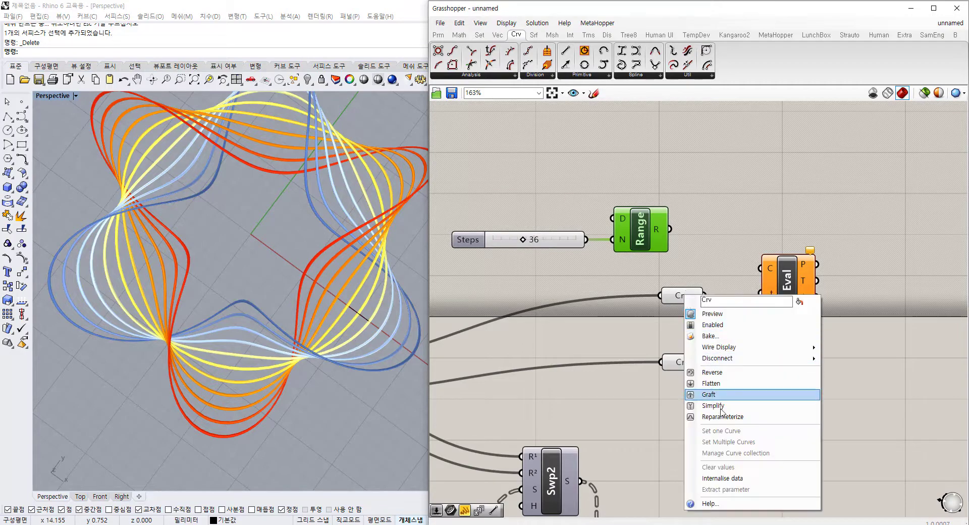
pyautogui.click(717, 409)
pyautogui.rightClick(688, 367)
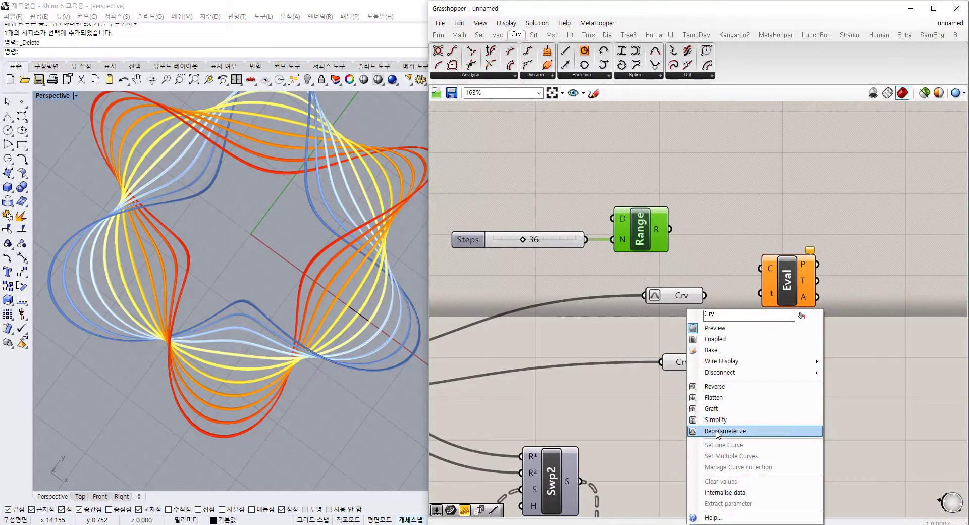
pyautogui.click(717, 423)
# Step: Feed the upper rail curve and the Range values into Evaluate Curve, and duplicate the component for the lower rail with the same Range
pyautogui.moveTo(705, 295); pyautogui.dragTo(793, 283)
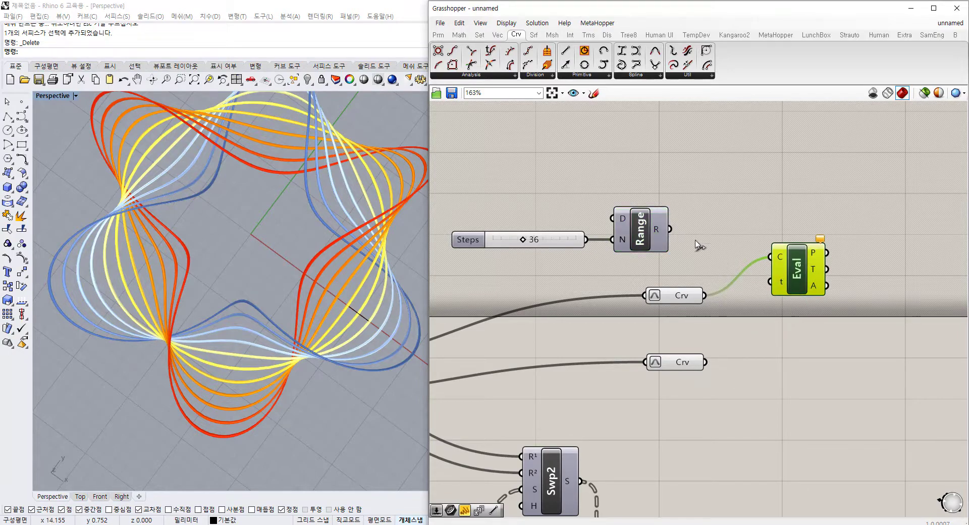
pyautogui.moveTo(670, 229); pyautogui.dragTo(808, 288)
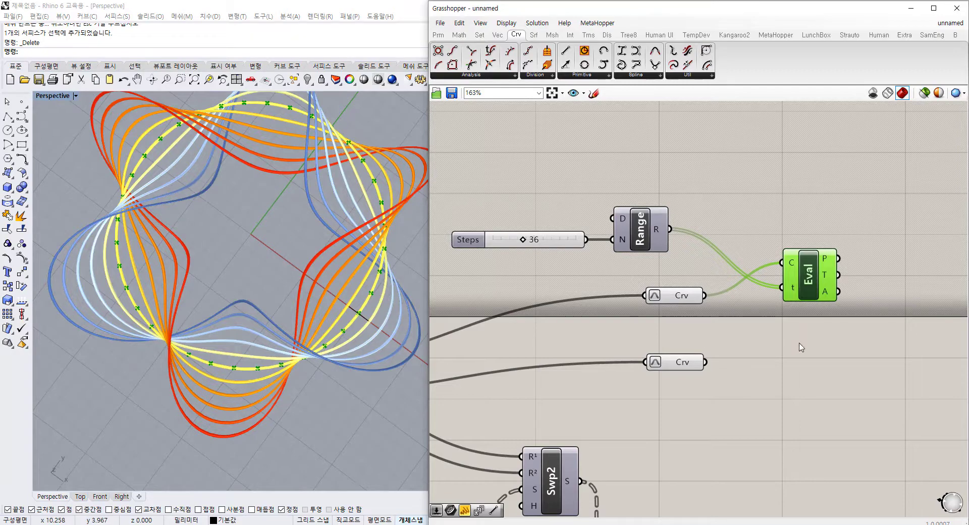
pyautogui.moveTo(800, 344); pyautogui.dragTo(772, 345, button='right')
pyautogui.keyDown('alt'); pyautogui.moveTo(783, 283); pyautogui.dragTo(791, 371); pyautogui.keyUp('alt')
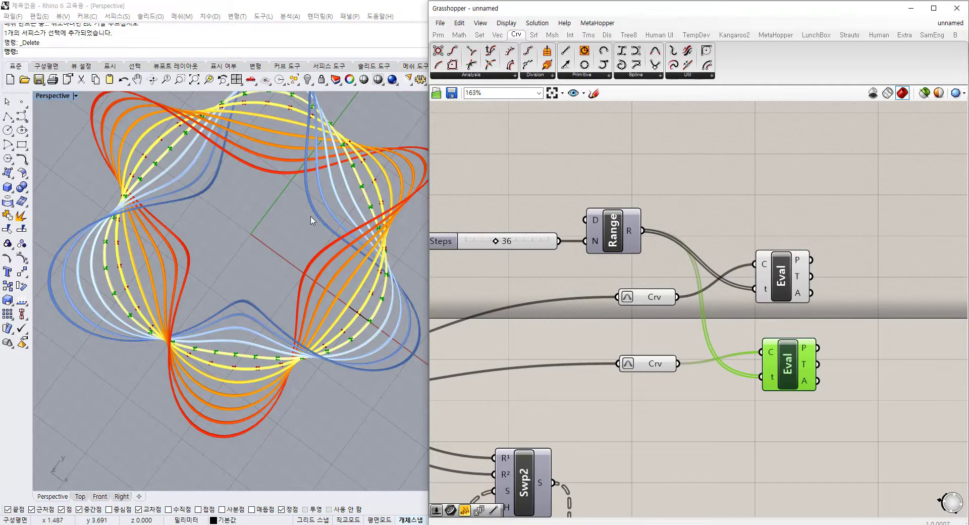
# Step: Add a two-point Line component and connect the points of the two Evaluate Curve components as its start and end points
pyautogui.moveTo(311, 220); pyautogui.dragTo(356, 282, button='right')
pyautogui.click(875, 227)
pyautogui.moveTo(845, 219); pyautogui.dragTo(739, 404)
pyautogui.moveTo(740, 404); pyautogui.dragTo(660, 385, button='right')
pyautogui.doubleClick(767, 307)
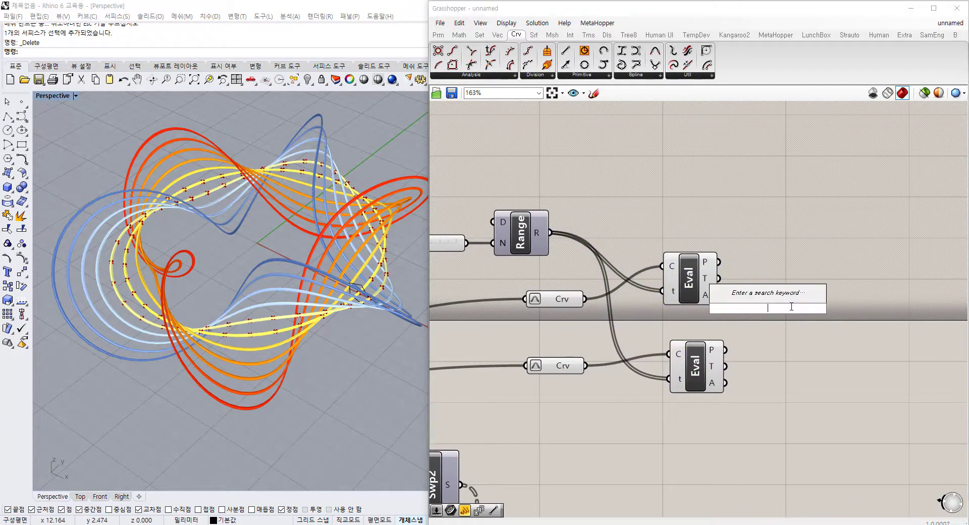
pyautogui.write('line')
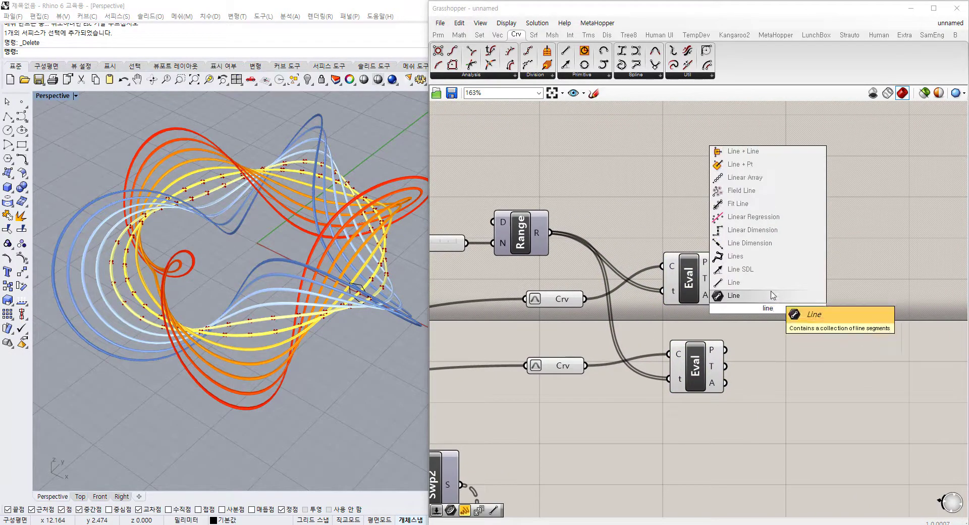
pyautogui.click(766, 309)
pyautogui.moveTo(766, 311); pyautogui.dragTo(800, 305)
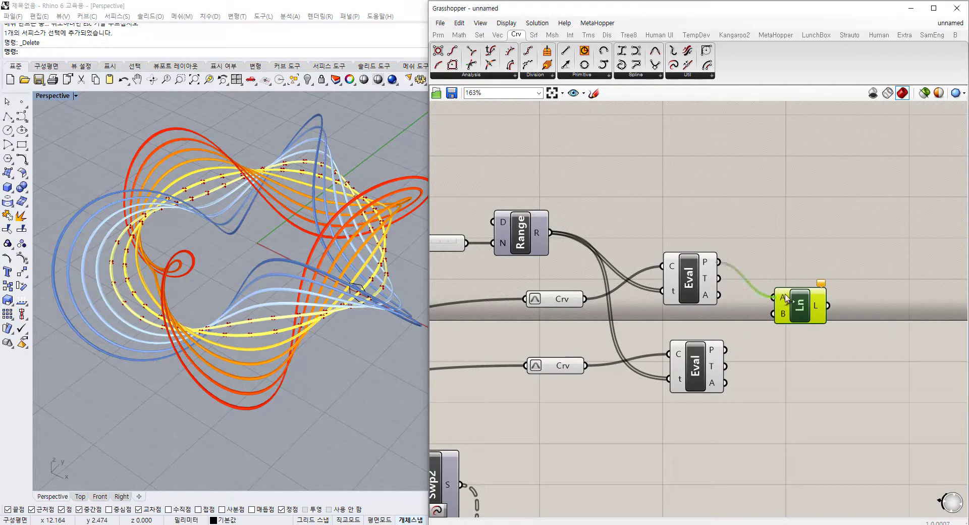
pyautogui.moveTo(802, 305); pyautogui.dragTo(806, 303)
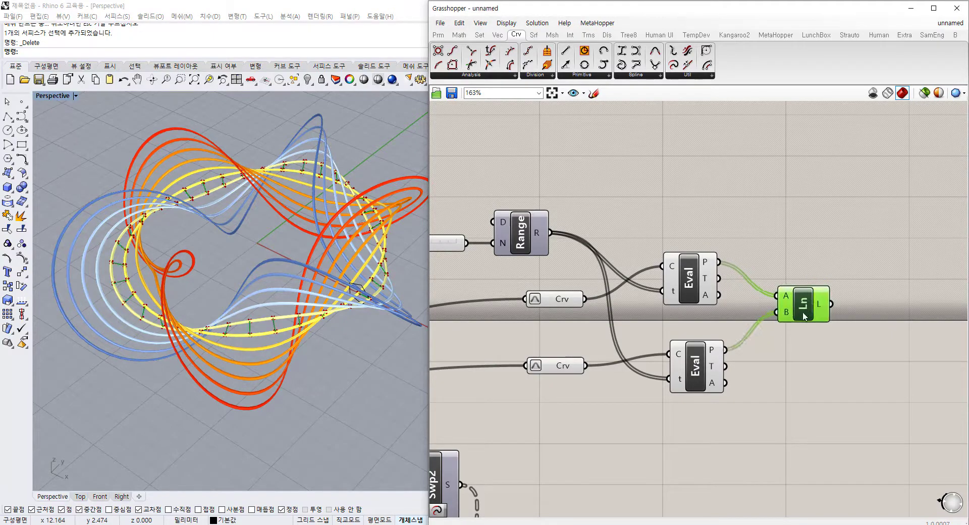
# Step: Hide the preview of both Evaluate Curve components and select the Line component to highlight its lines
pyautogui.click(786, 353)
pyautogui.moveTo(757, 225); pyautogui.dragTo(665, 417)
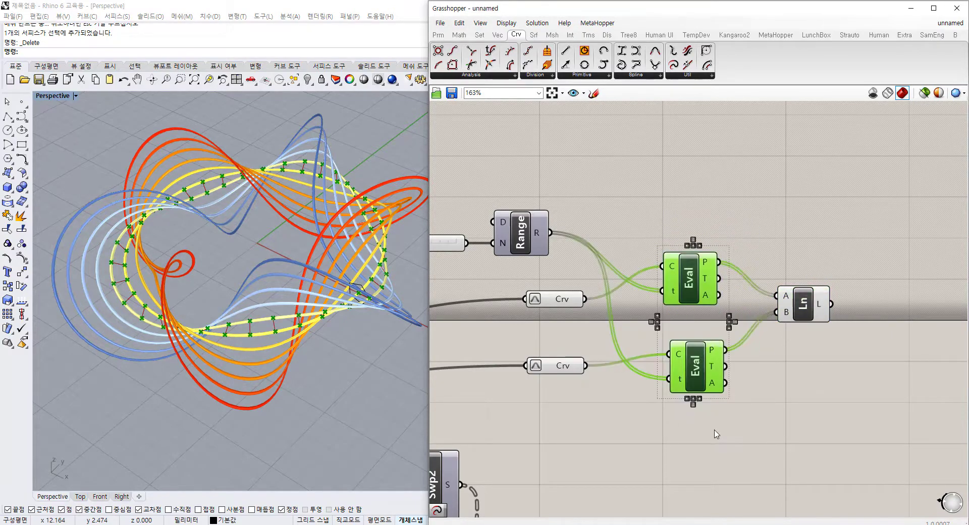
pyautogui.click(794, 337)
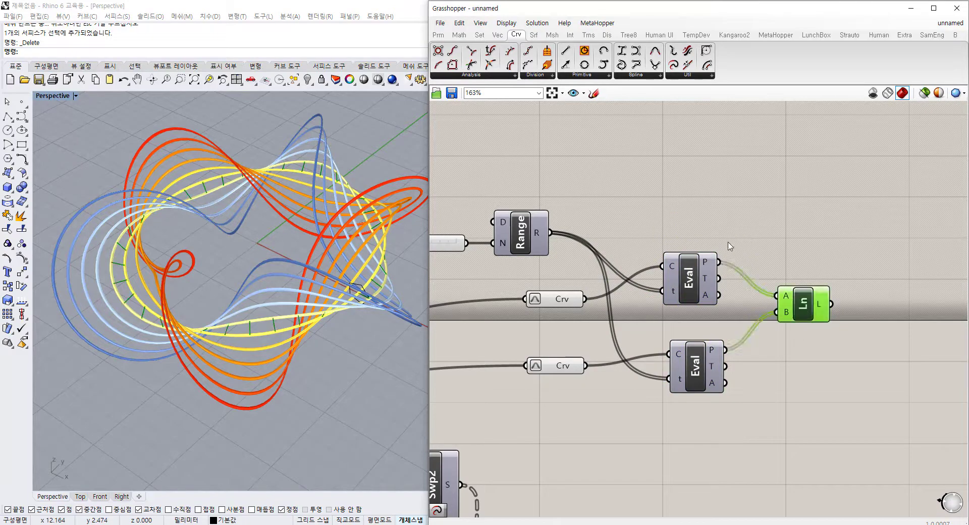
# Step: Examine the connecting lines between the two rails from several angles in the Rhino viewport
pyautogui.moveTo(362, 275); pyautogui.dragTo(369, 409, button='right')
pyautogui.scroll(6, 374, 341)
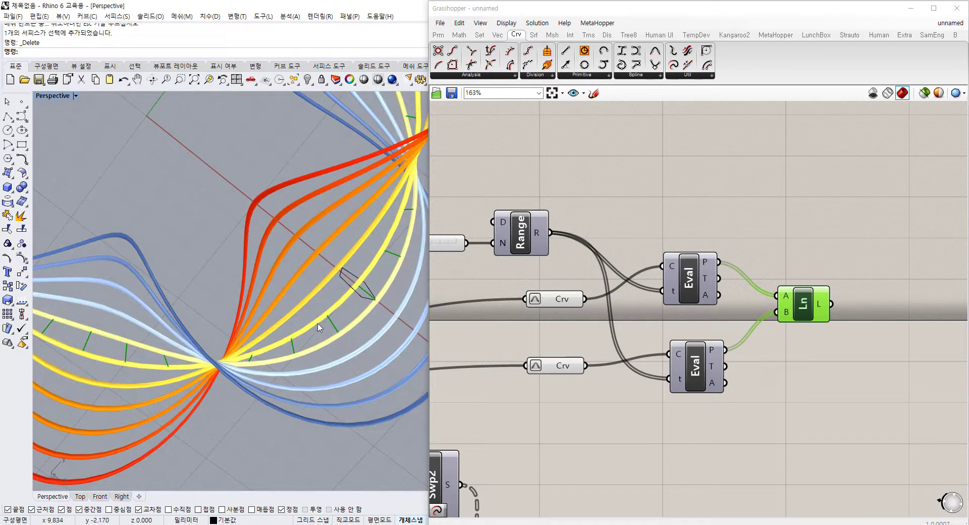
pyautogui.moveTo(319, 328); pyautogui.dragTo(285, 369, button='right')
pyautogui.keyDown('shift'); pyautogui.moveTo(324, 275); pyautogui.dragTo(255, 386, button='right'); pyautogui.keyUp('shift')
pyautogui.moveTo(332, 318); pyautogui.dragTo(369, 249, button='right')
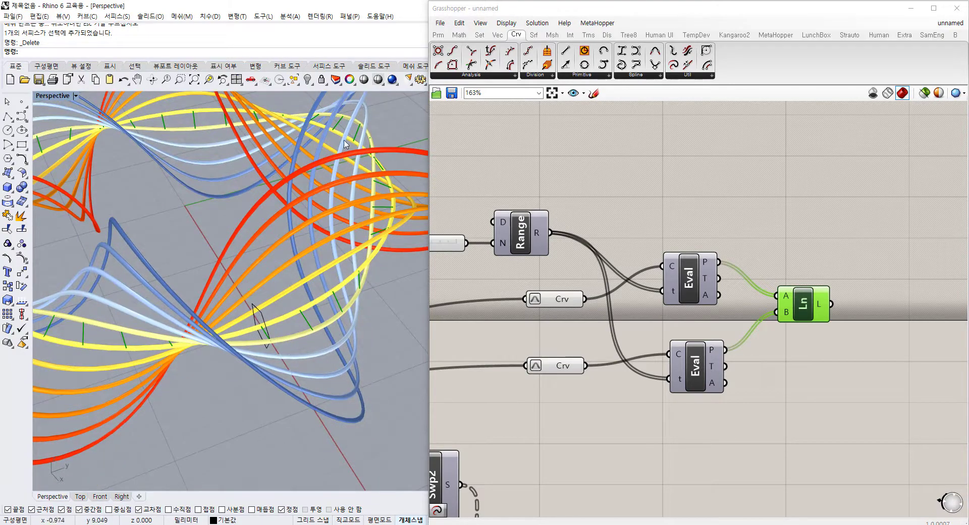
pyautogui.moveTo(385, 216); pyautogui.dragTo(325, 330, button='right')
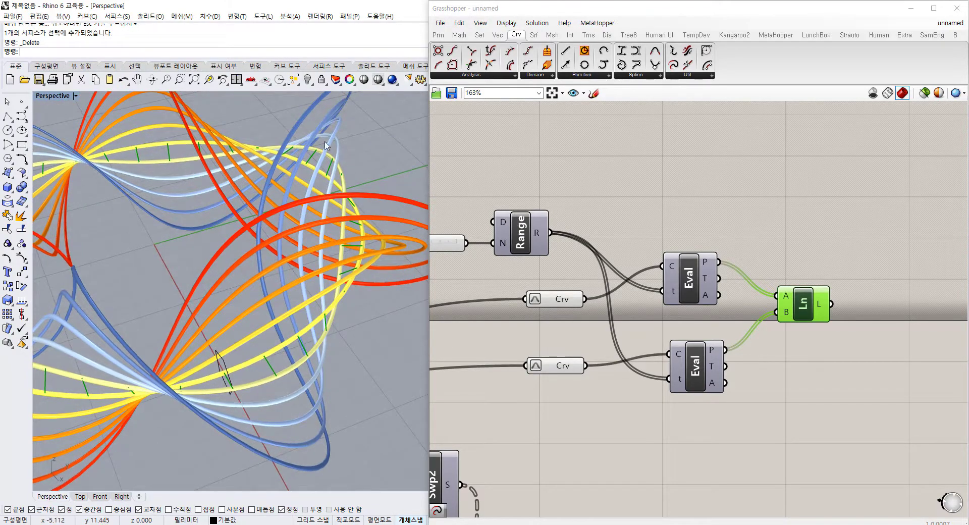
# Step: Add a Loft component beside the Line component, feed it the lines as curves, and check its error message
pyautogui.moveTo(898, 281); pyautogui.dragTo(785, 274, button='right')
pyautogui.doubleClick(784, 270)
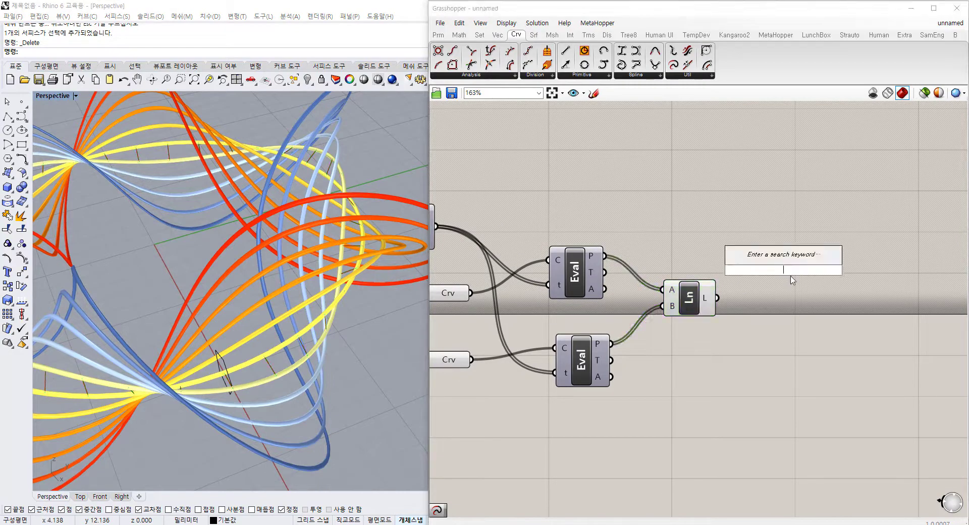
pyautogui.write('loft')
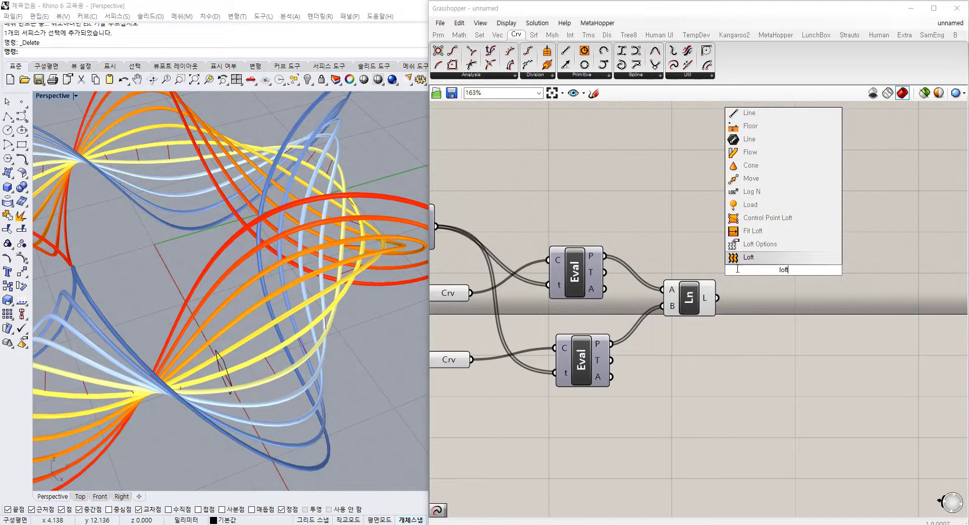
pyautogui.click(752, 259)
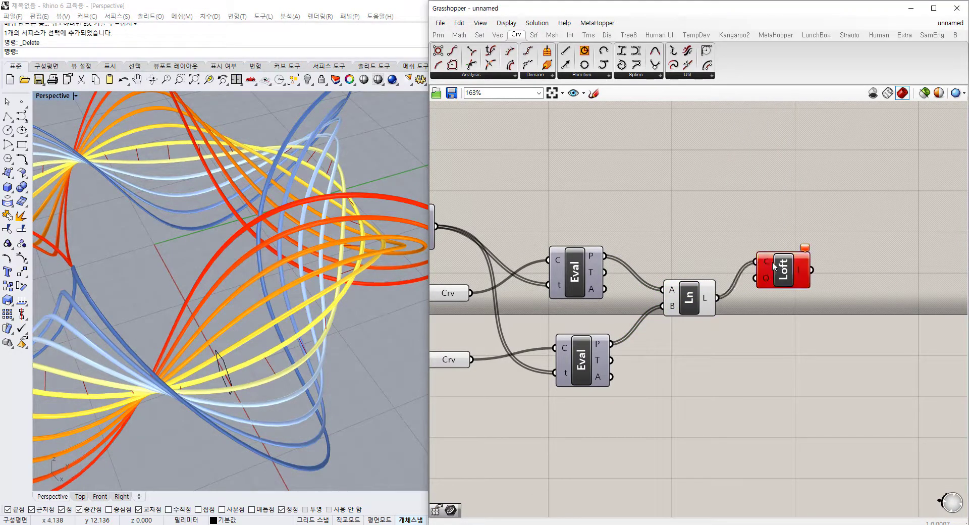
pyautogui.moveTo(772, 262); pyautogui.dragTo(785, 311)
pyautogui.scroll(2, 785, 310)
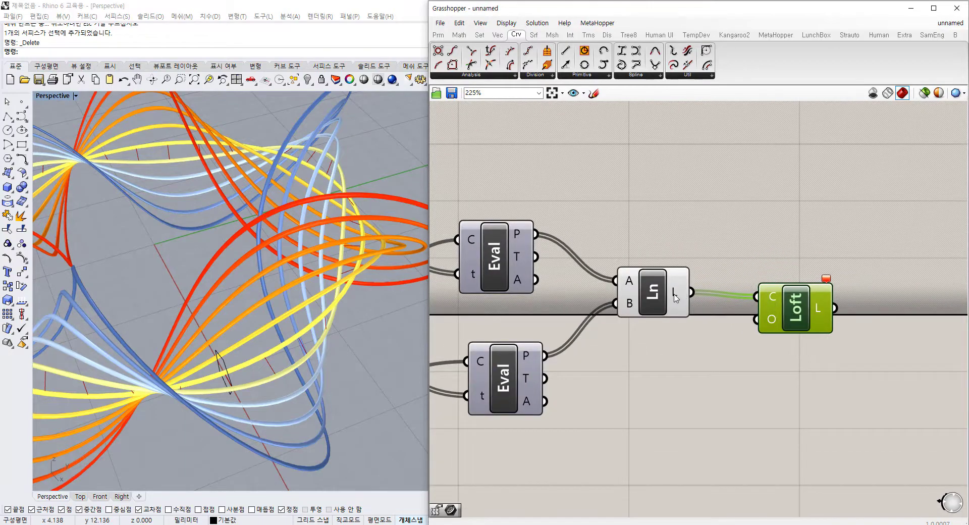
pyautogui.moveTo(675, 296)
pyautogui.moveTo(829, 279)
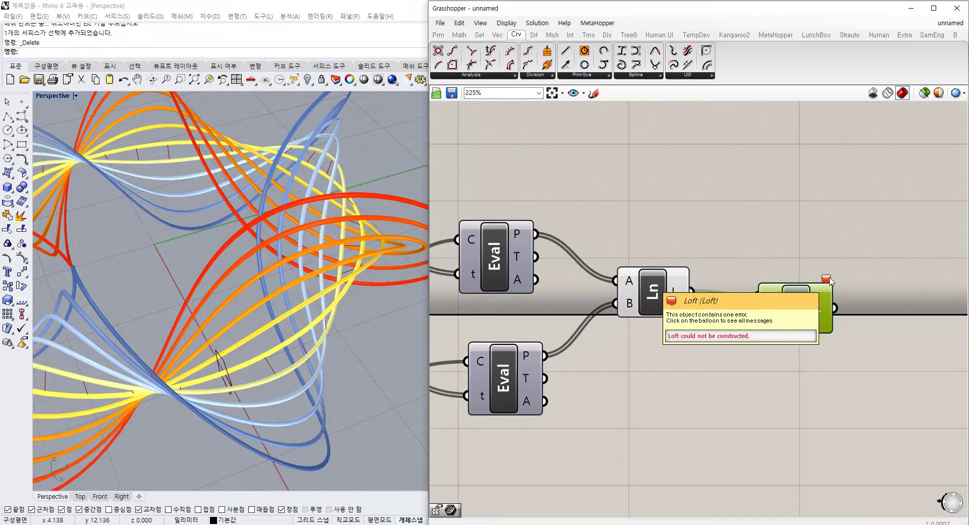
pyautogui.moveTo(786, 315); pyautogui.dragTo(810, 310)
pyautogui.moveTo(694, 329); pyautogui.dragTo(659, 330, button='right')
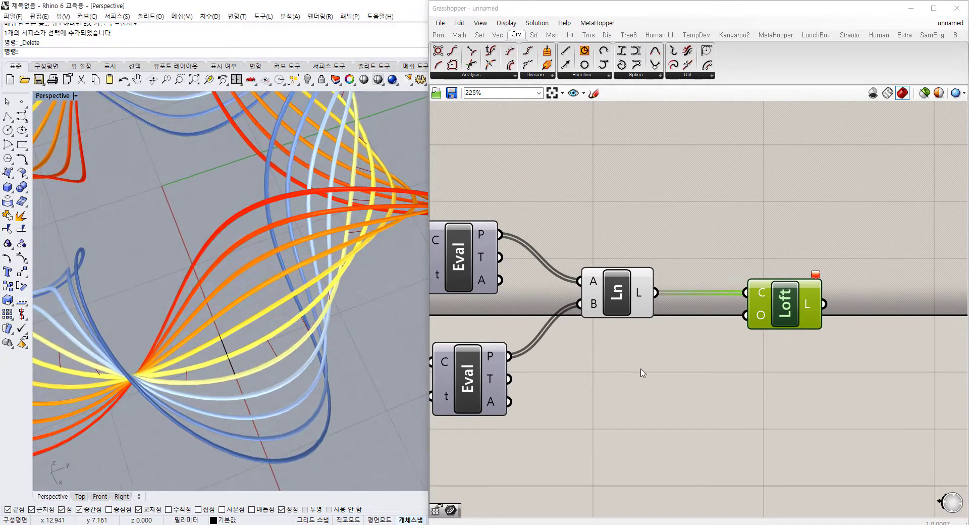
# Step: Add a First-End Item component below the Line component and feed it the list of lines
pyautogui.doubleClick(642, 369)
pyautogui.write('first')
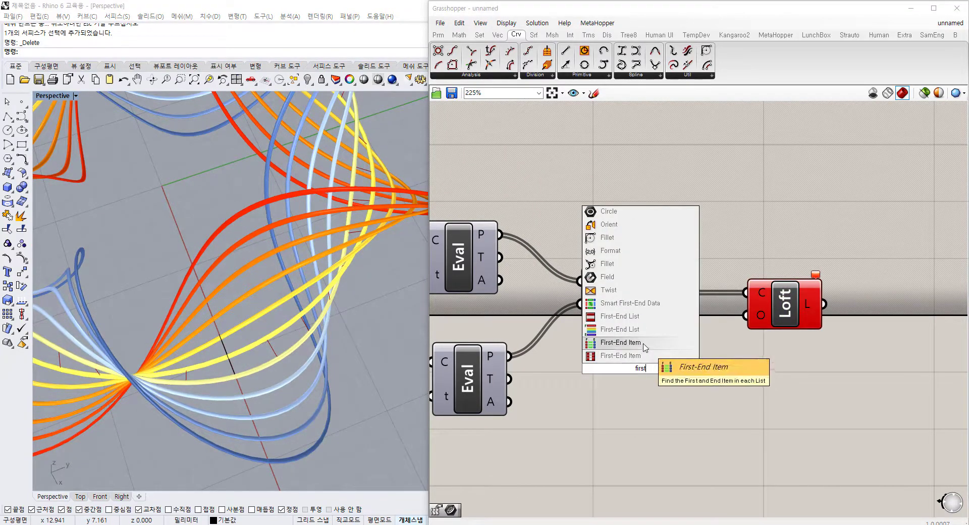
pyautogui.press('Return')
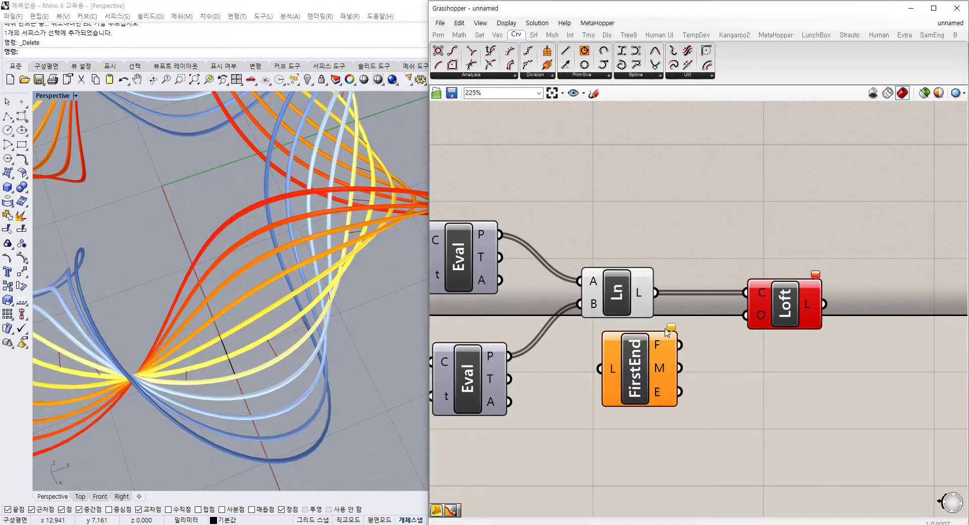
pyautogui.moveTo(658, 296); pyautogui.dragTo(600, 369)
# Step: Replace the Loft's curve input with the M and F outputs of the FirstEnd component, leaving out the end line
pyautogui.moveTo(663, 370); pyautogui.dragTo(692, 386)
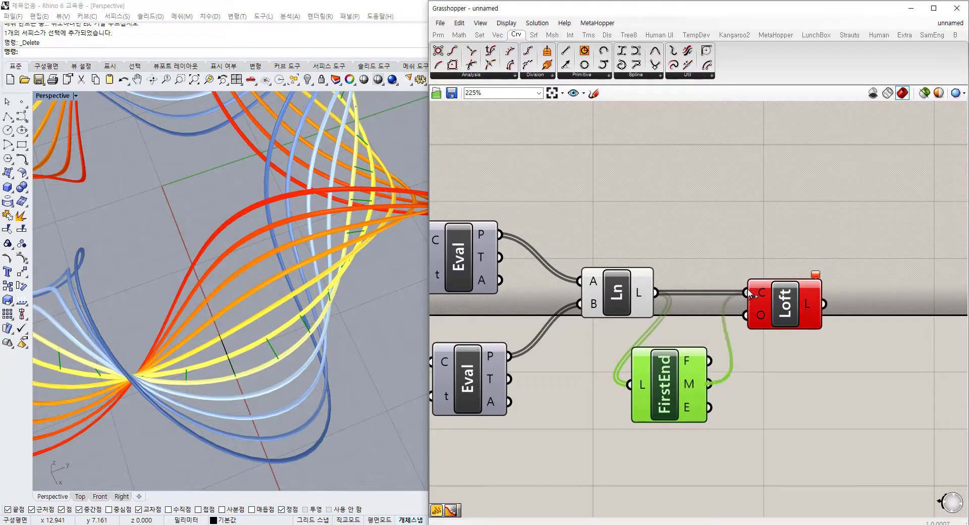
pyautogui.moveTo(747, 290); pyautogui.dragTo(722, 386)
pyautogui.click(730, 410)
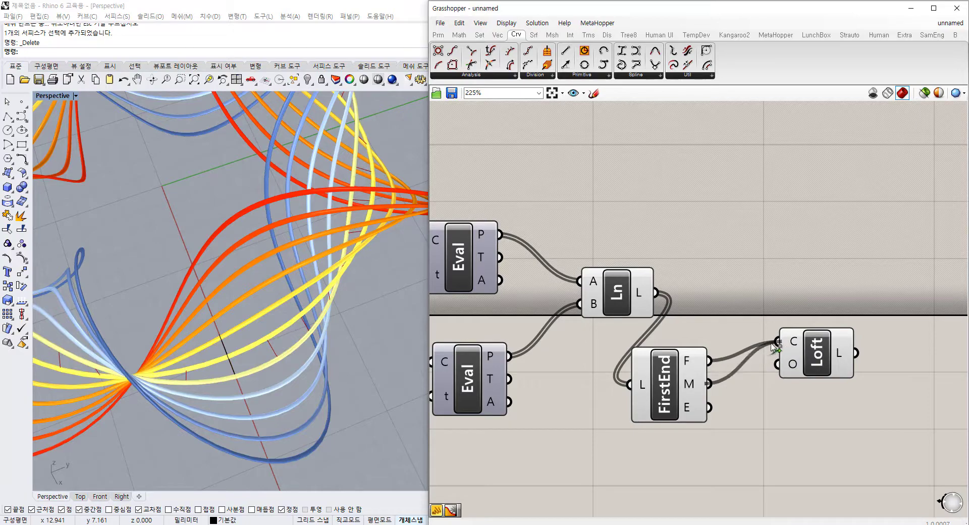
pyautogui.keyDown('shift'); pyautogui.moveTo(773, 345); pyautogui.dragTo(776, 403); pyautogui.keyUp('shift')
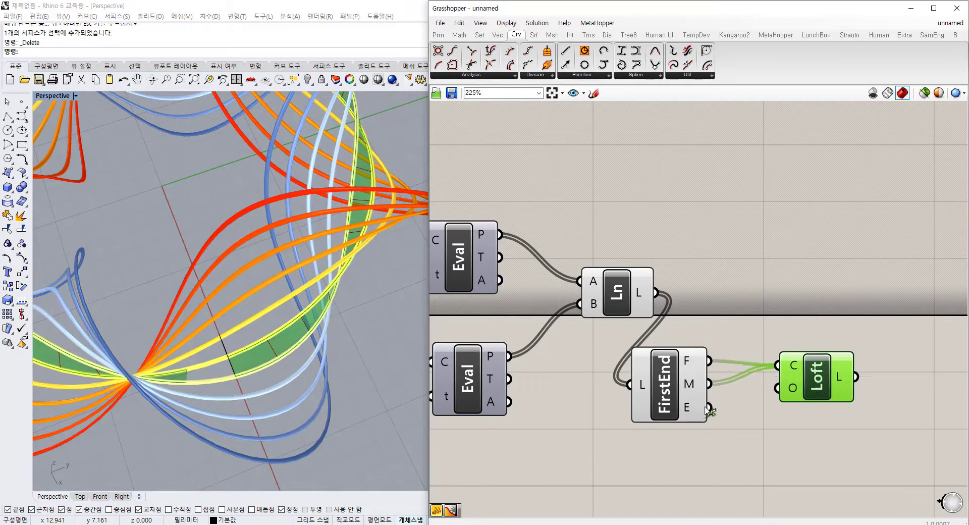
pyautogui.keyDown('shift'); pyautogui.moveTo(777, 367); pyautogui.dragTo(773, 370); pyautogui.keyUp('shift')
pyautogui.click(774, 429)
pyautogui.click(818, 388)
# Step: Examine the lofted strip between the rails around the whole ring, with the connecting lines highlighted for comparison
pyautogui.moveTo(369, 380)
pyautogui.mouseDown(button='right')
pyautogui.moveTo(378, 418)
pyautogui.moveTo(348, 381)
pyautogui.moveTo(354, 369)
pyautogui.mouseUp(button='right')
pyautogui.scroll(-6, 362, 405)
pyautogui.click(765, 246)
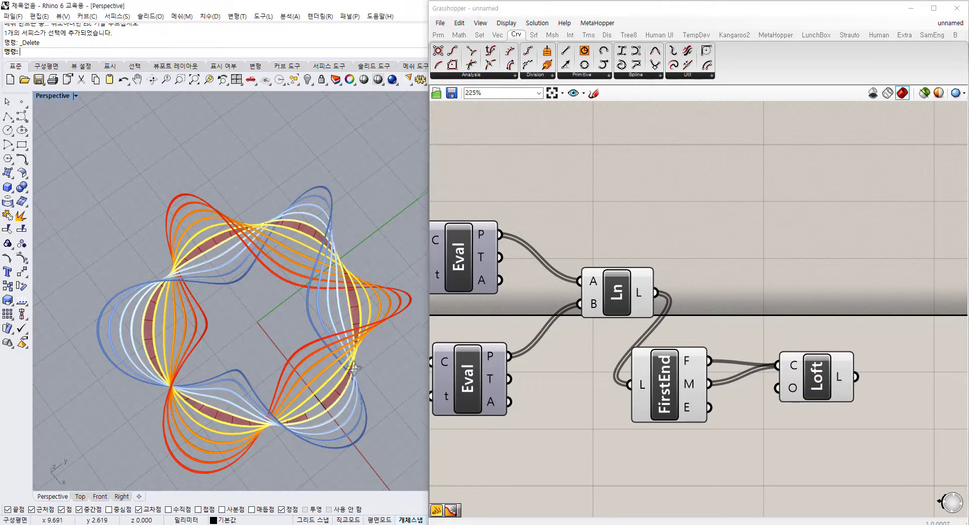
pyautogui.scroll(10, 354, 369)
pyautogui.click(629, 306)
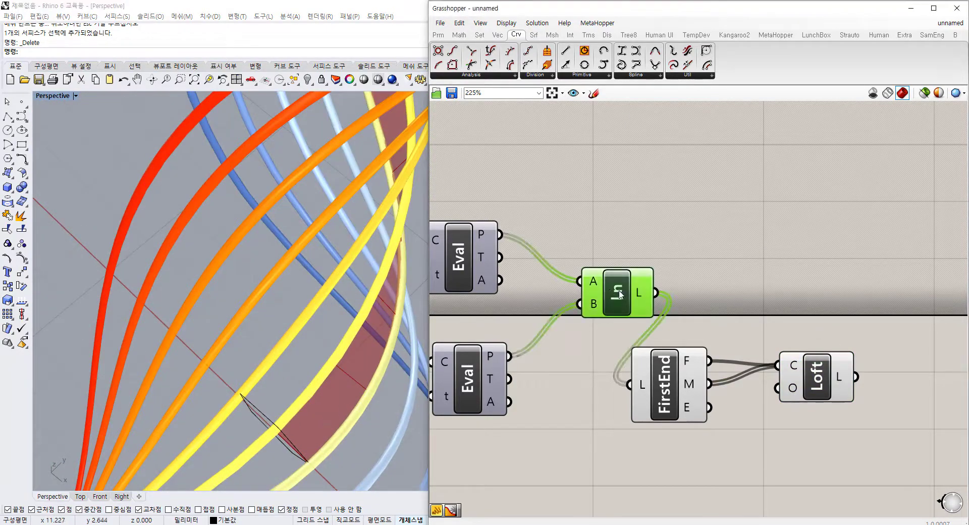
pyautogui.scroll(-8, 286, 346)
pyautogui.moveTo(257, 381); pyautogui.dragTo(299, 318, button='right')
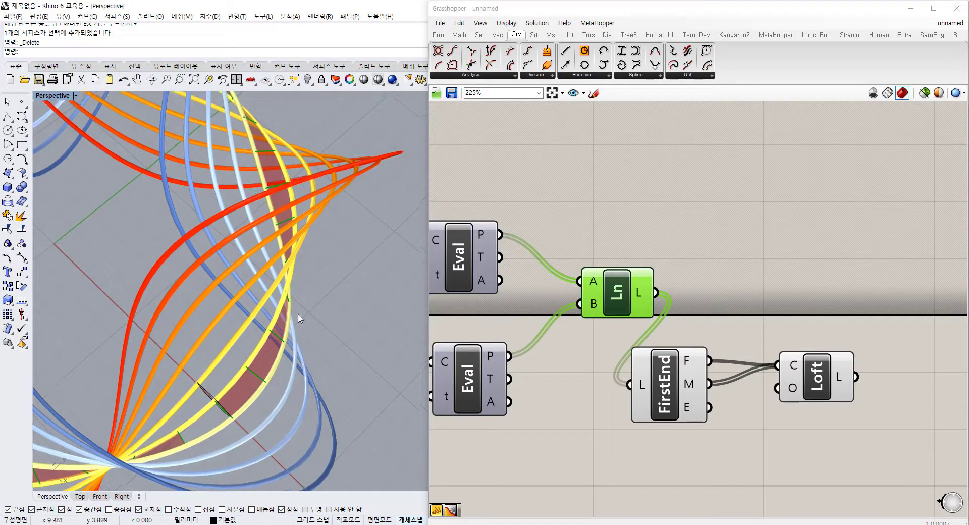
pyautogui.moveTo(251, 101); pyautogui.dragTo(267, 198, button='right')
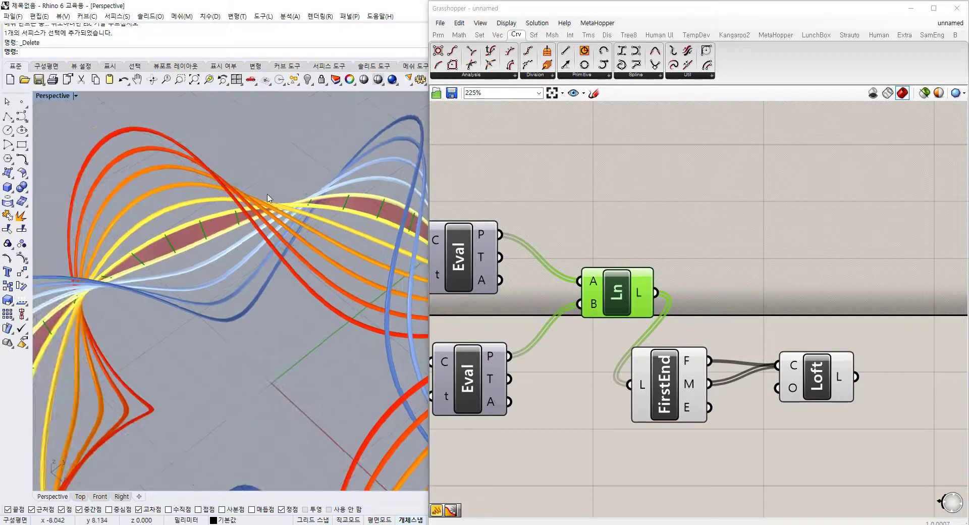
pyautogui.moveTo(109, 360); pyautogui.dragTo(129, 266, button='right')
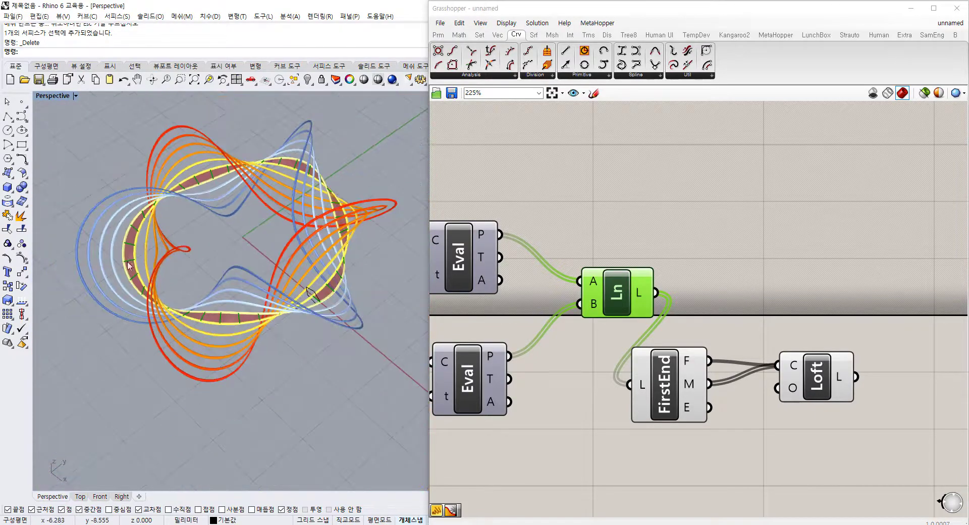
pyautogui.moveTo(313, 295); pyautogui.dragTo(294, 317, button='right')
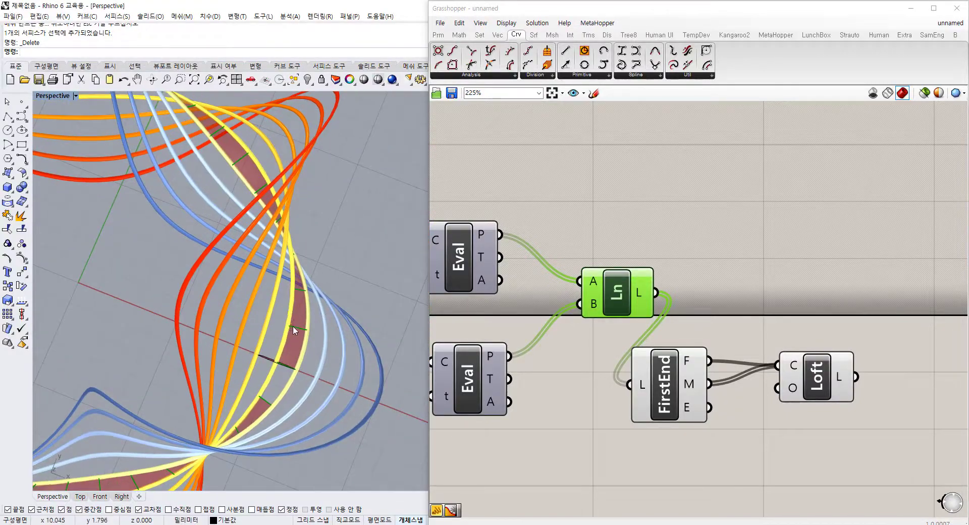
pyautogui.moveTo(314, 395); pyautogui.dragTo(319, 336, button='right')
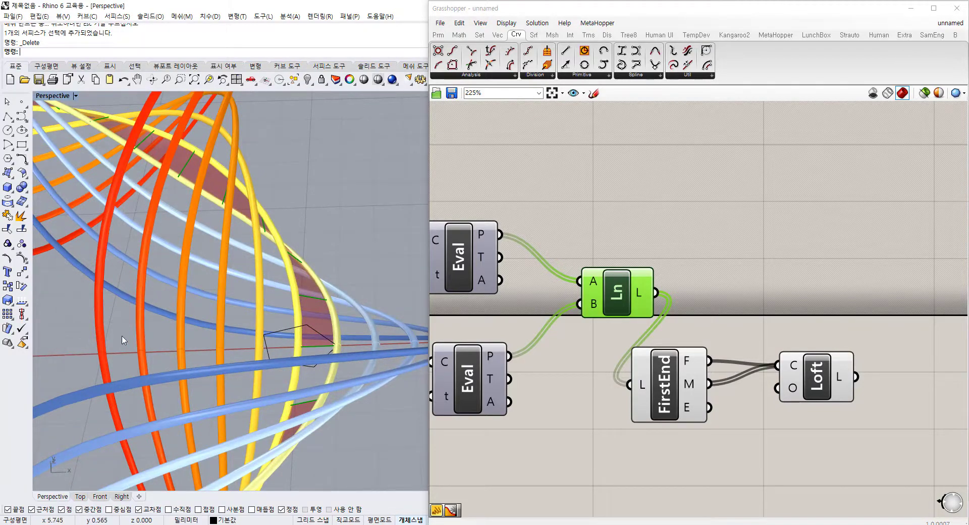
pyautogui.scroll(-3, 320, 367)
pyautogui.moveTo(320, 367); pyautogui.dragTo(258, 227, button='right')
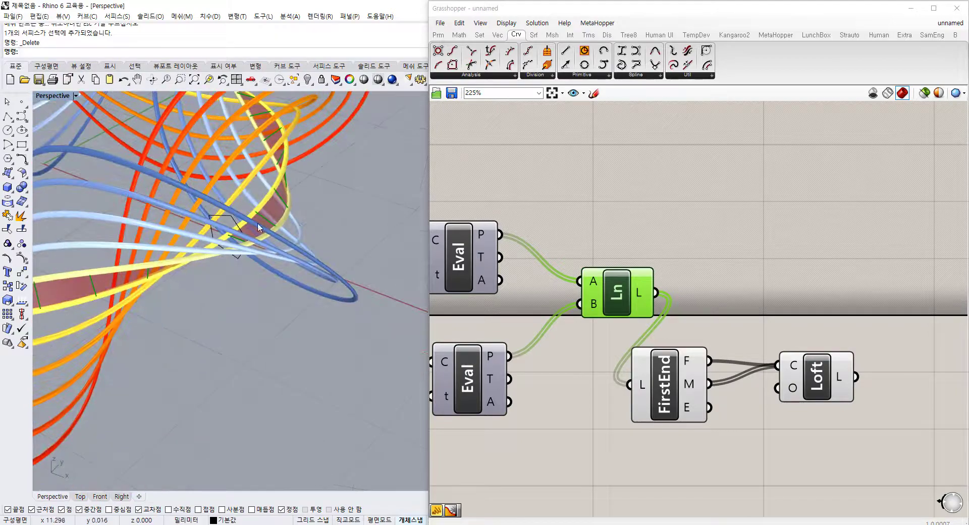
pyautogui.moveTo(318, 239); pyautogui.dragTo(322, 318, button='right')
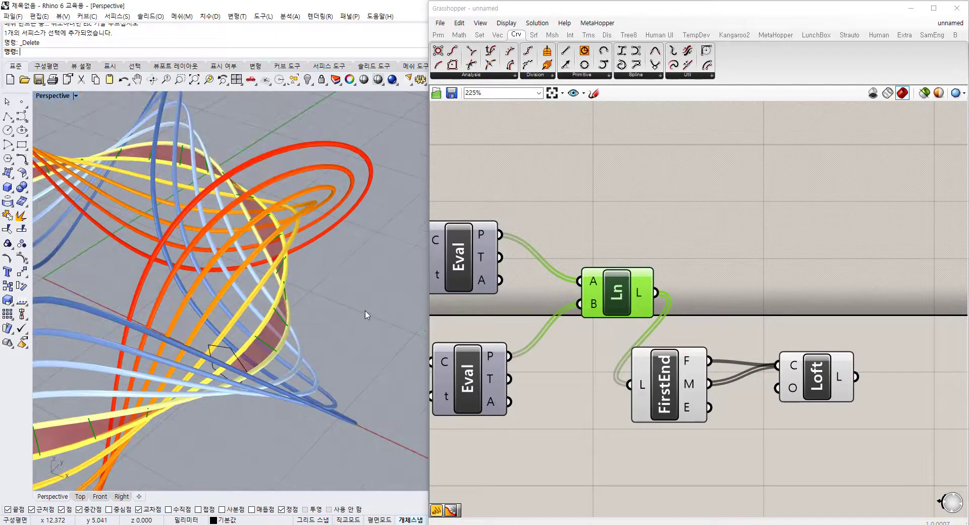
pyautogui.moveTo(315, 368); pyautogui.dragTo(302, 321, button='right')
# Step: Move the FirstEnd and Loft components together farther away from the Line component to make room between them
pyautogui.moveTo(686, 313); pyautogui.dragTo(628, 244, button='right')
pyautogui.moveTo(782, 251); pyautogui.dragTo(619, 348)
pyautogui.moveTo(617, 316); pyautogui.dragTo(712, 356)
pyautogui.click(704, 281)
pyautogui.moveTo(673, 224); pyautogui.dragTo(791, 287, button='right')
pyautogui.scroll(-2, 791, 287)
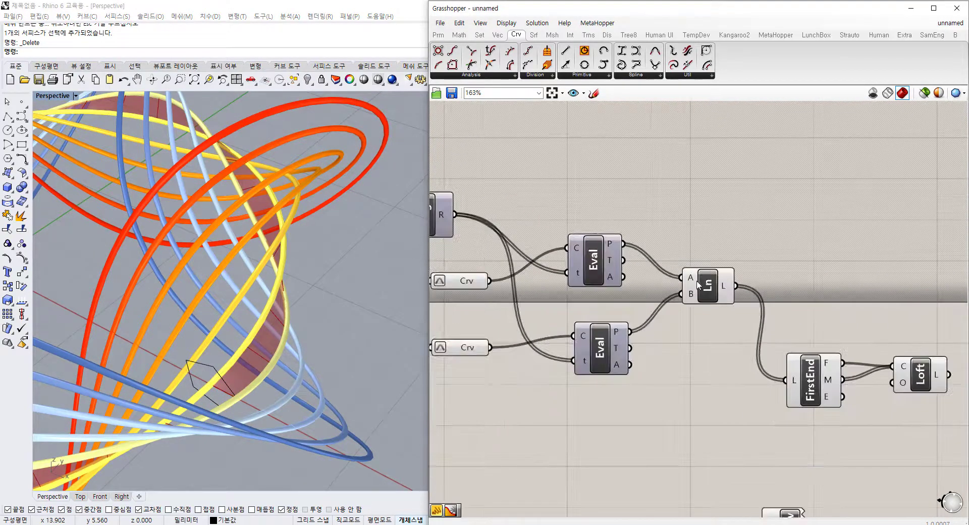
# Step: Add an Extend Curve component above the Line component and feed the connecting lines into its curve input
pyautogui.moveTo(638, 316); pyautogui.dragTo(570, 296, button='right')
pyautogui.doubleClick(753, 211)
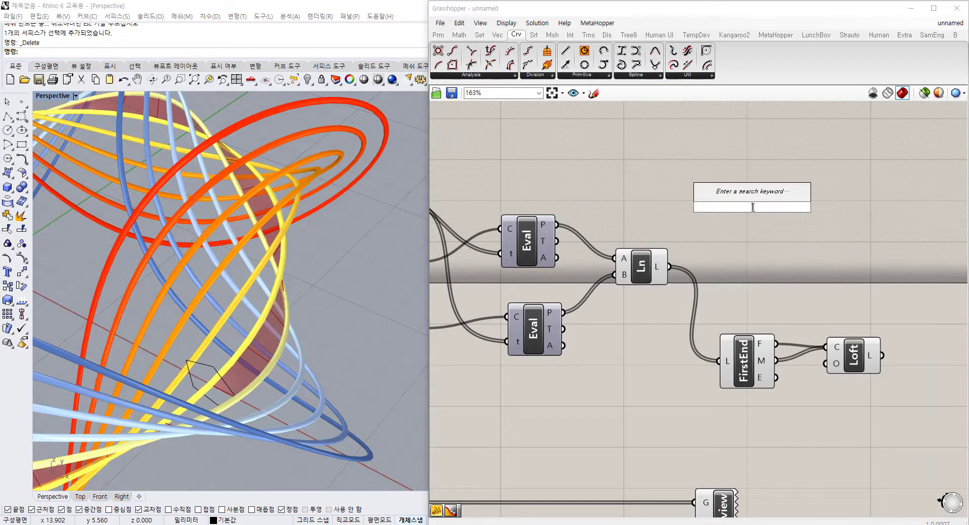
pyautogui.write('exte')
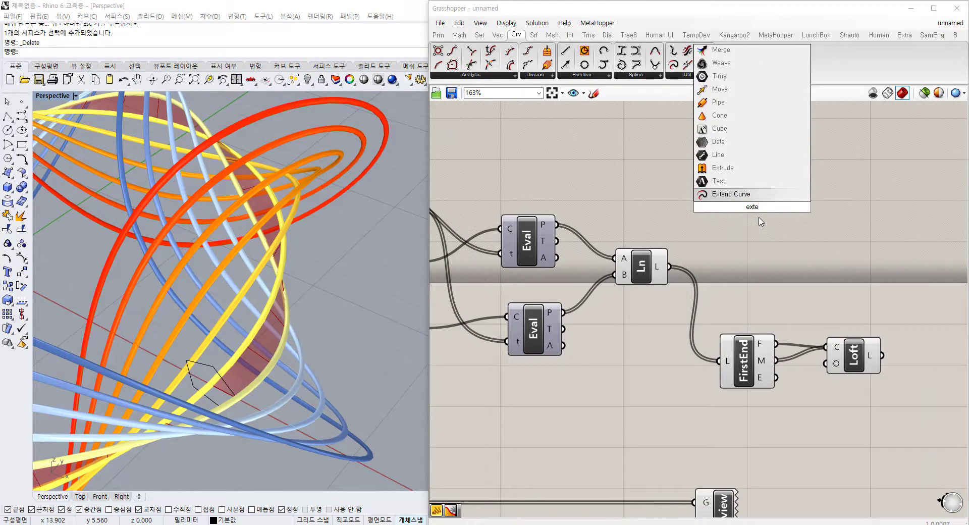
pyautogui.click(725, 194)
pyautogui.click(642, 271)
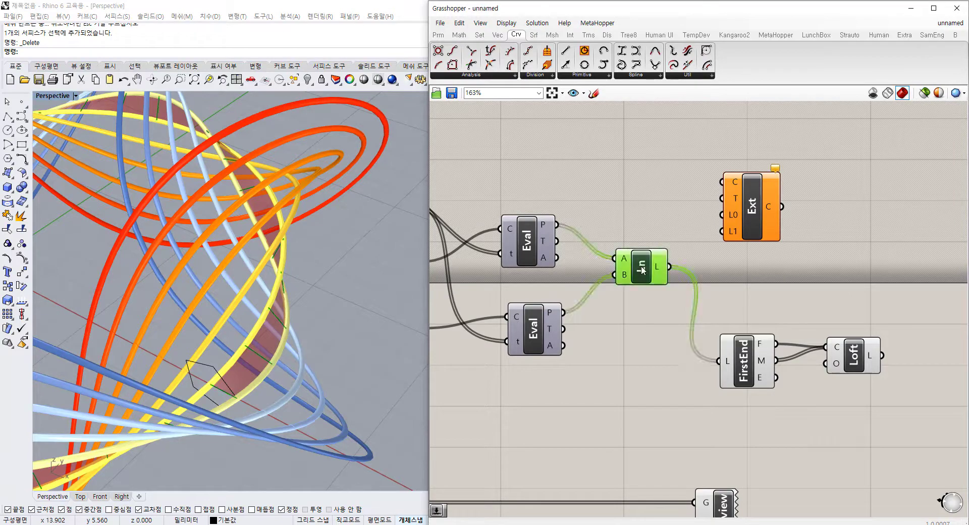
pyautogui.moveTo(668, 266); pyautogui.dragTo(723, 180)
pyautogui.moveTo(753, 210); pyautogui.dragTo(803, 183)
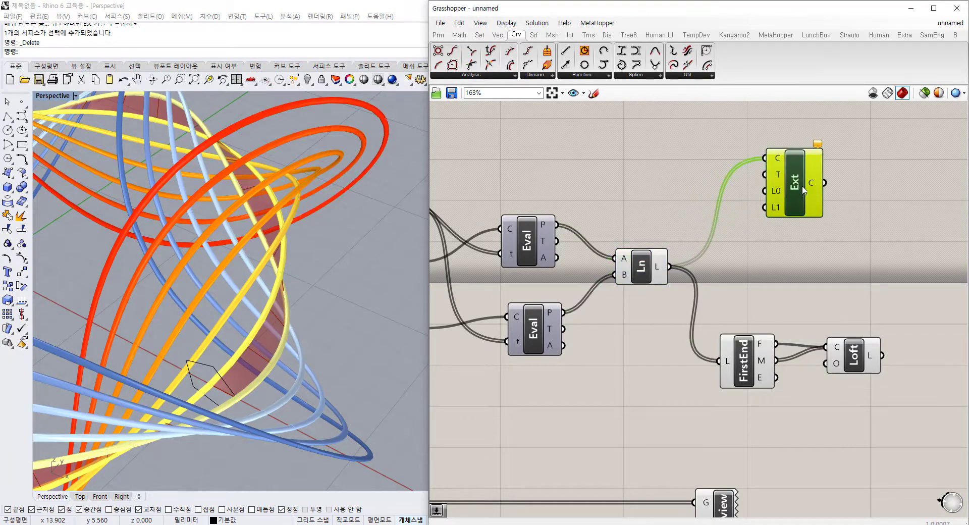
# Step: Add a number slider of 5.00 and feed it into both the start and end length inputs of Extend Curve
pyautogui.doubleClick(663, 141)
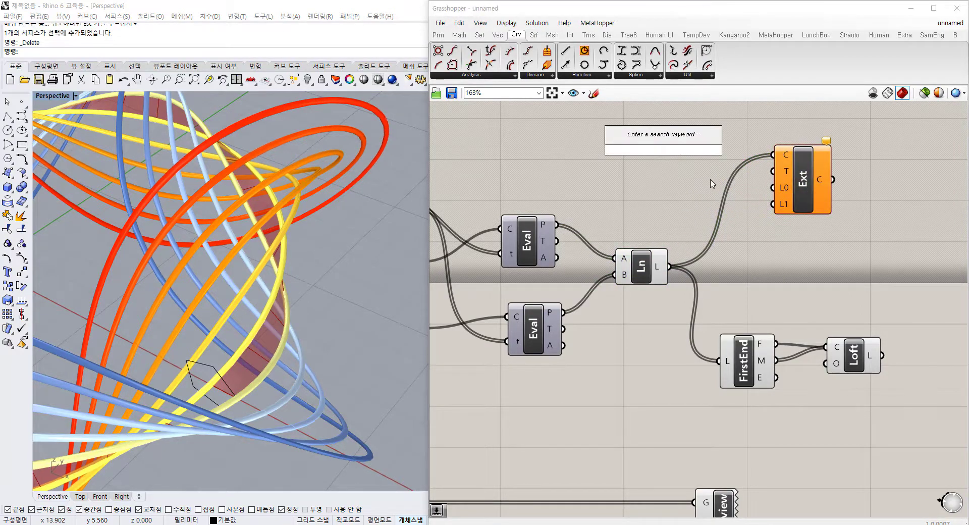
pyautogui.write('5.00')
pyautogui.press('Return')
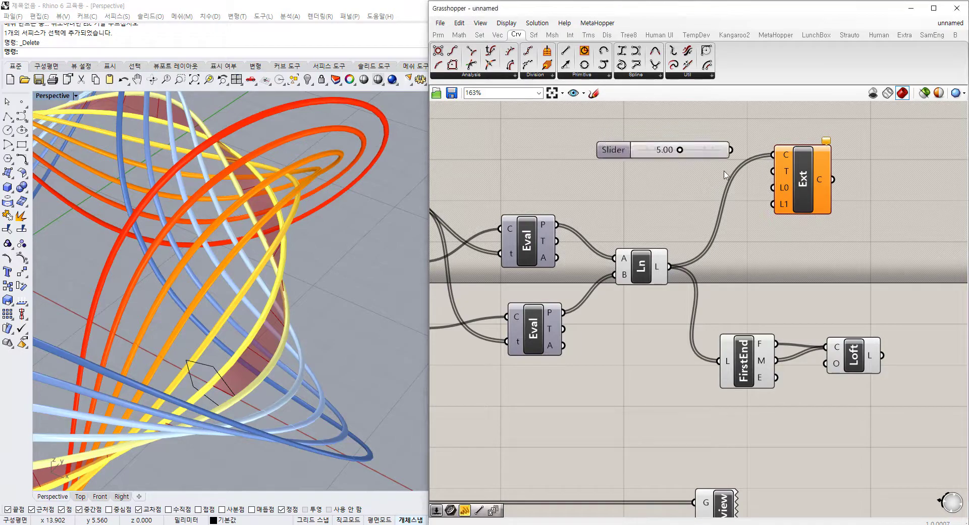
pyautogui.moveTo(708, 157); pyautogui.dragTo(682, 193)
pyautogui.click(802, 190)
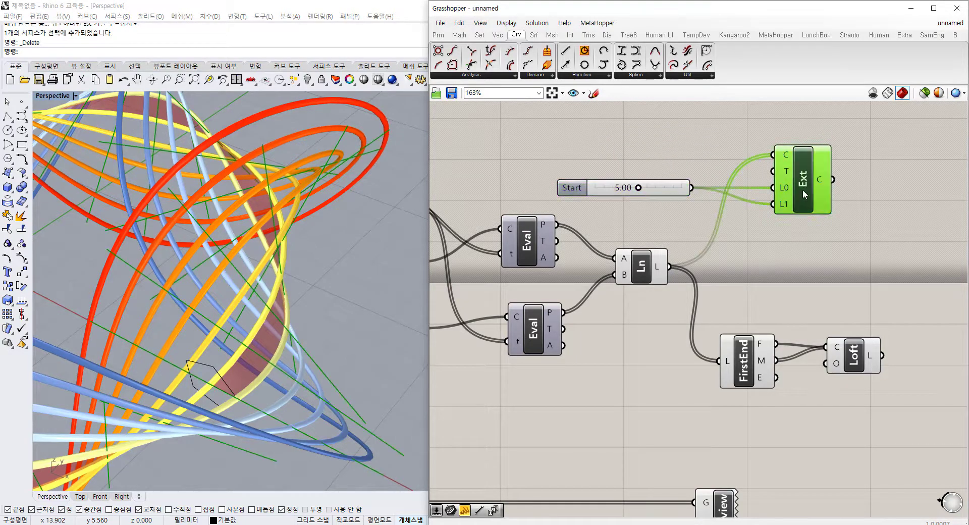
# Step: Try an extension length of 4.30 and raise it to 6.00 while orbiting the model
pyautogui.moveTo(641, 189)
pyautogui.mouseDown()
pyautogui.moveTo(656, 190)
pyautogui.moveTo(624, 190)
pyautogui.mouseUp()
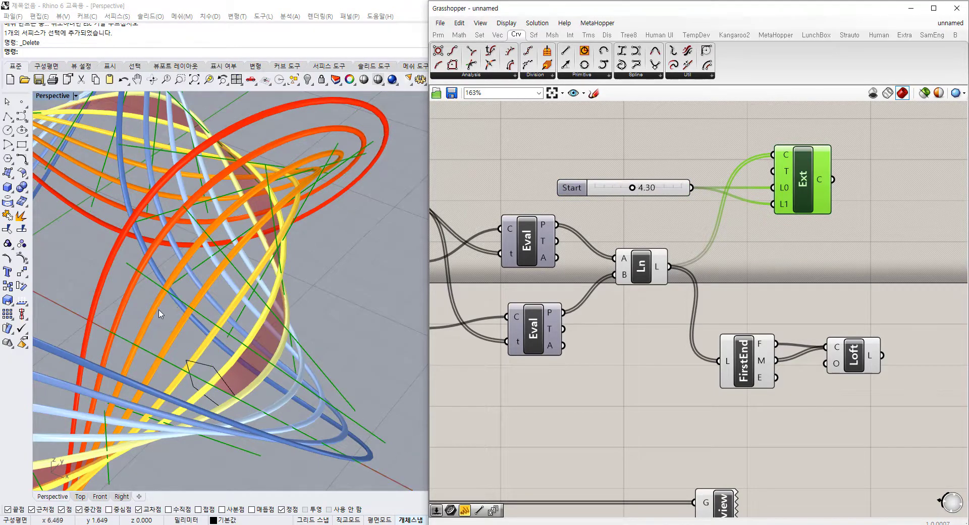
pyautogui.moveTo(159, 310); pyautogui.dragTo(312, 240, button='right')
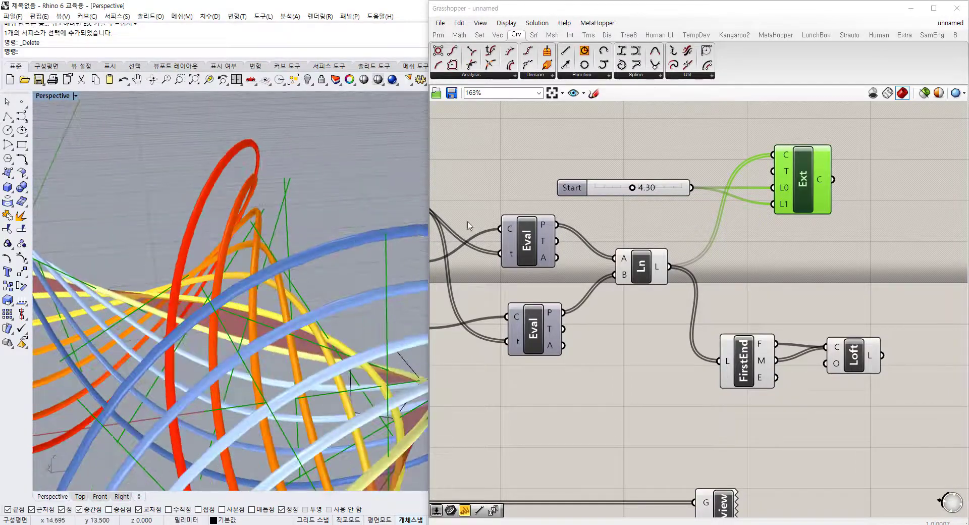
pyautogui.moveTo(633, 189); pyautogui.dragTo(649, 188)
# Step: Examine how the extended lines cross the coloured strands around the ring, up close and from farther away
pyautogui.moveTo(210, 202); pyautogui.dragTo(339, 255, button='right')
pyautogui.moveTo(314, 425); pyautogui.dragTo(283, 376, button='right')
pyautogui.press('Return')
pyautogui.moveTo(321, 321); pyautogui.dragTo(241, 372)
pyautogui.moveTo(272, 353); pyautogui.dragTo(333, 338, button='right')
pyautogui.scroll(-8, 263, 326)
pyautogui.scroll(-7, 310, 328)
pyautogui.click(669, 253)
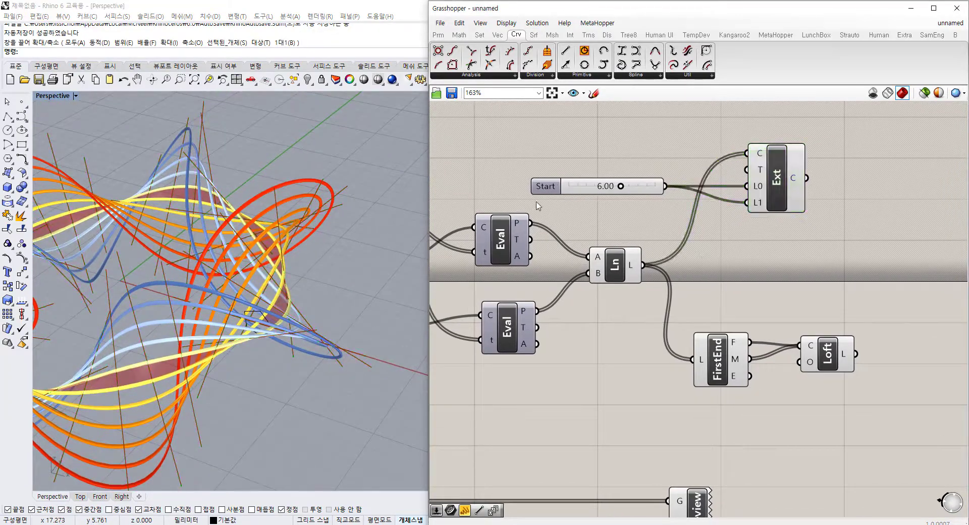
# Step: Replace the upper Evaluate Curve with a Divide Curve component on the upper curve, sending its points to the Line's A input
pyautogui.moveTo(517, 158); pyautogui.dragTo(669, 195, button='right')
pyautogui.doubleClick(670, 196)
pyautogui.write('divide')
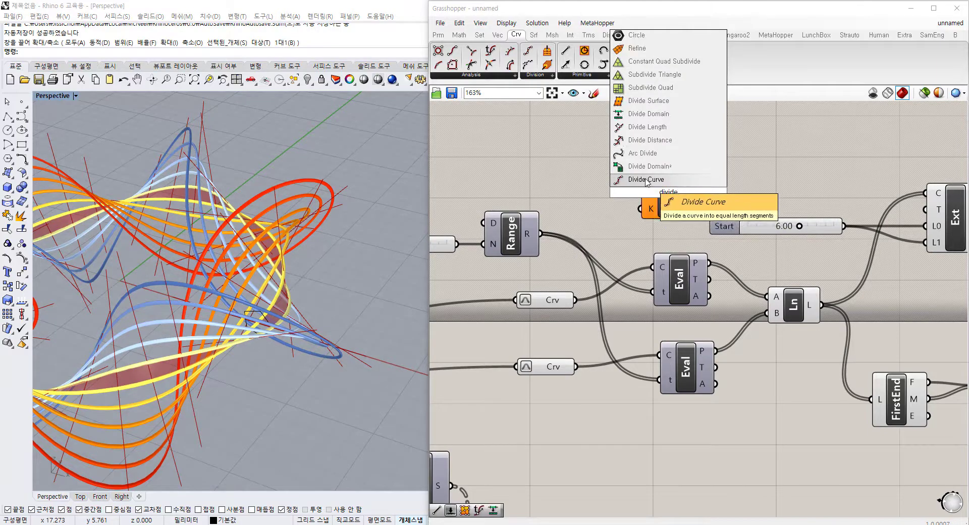
pyautogui.click(650, 180)
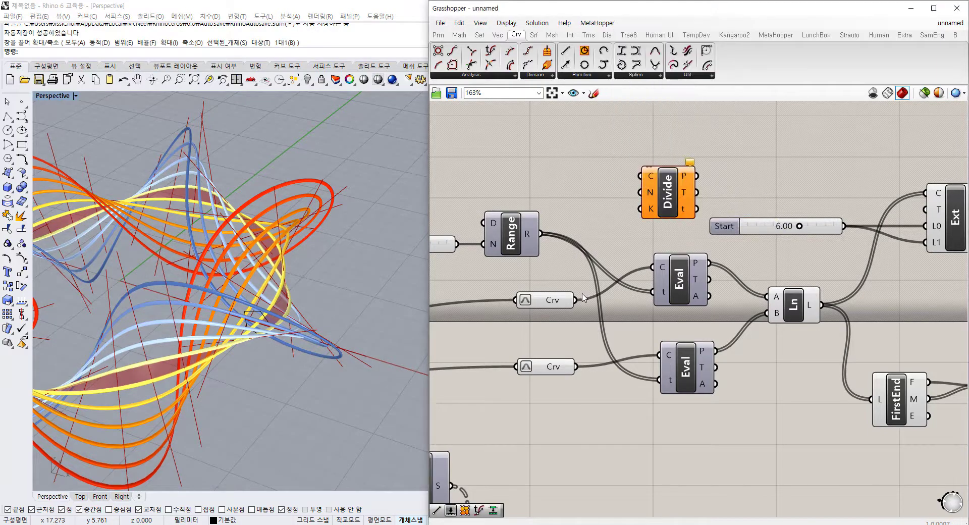
pyautogui.moveTo(615, 219); pyautogui.dragTo(687, 277)
pyautogui.click(673, 257)
pyautogui.press('Delete')
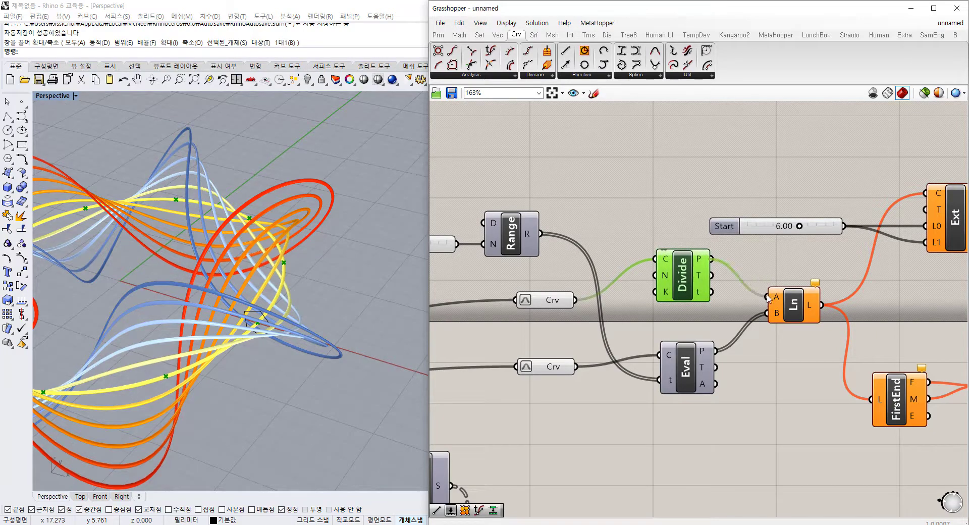
pyautogui.moveTo(767, 297); pyautogui.dragTo(767, 297)
pyautogui.moveTo(693, 282); pyautogui.dragTo(696, 289)
# Step: Add a second Divide Curve component below the remaining Evaluate Curve and feed it the lower curve
pyautogui.doubleClick(716, 427)
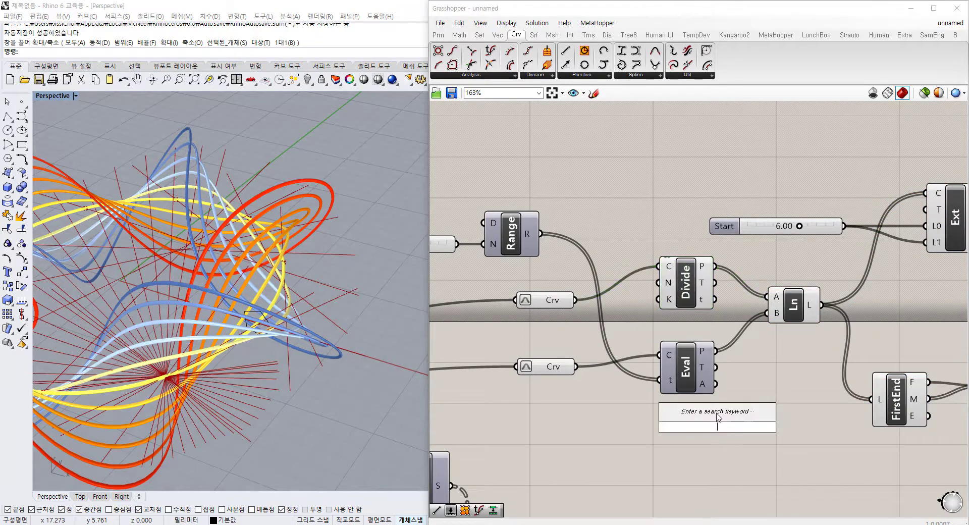
pyautogui.write('divide')
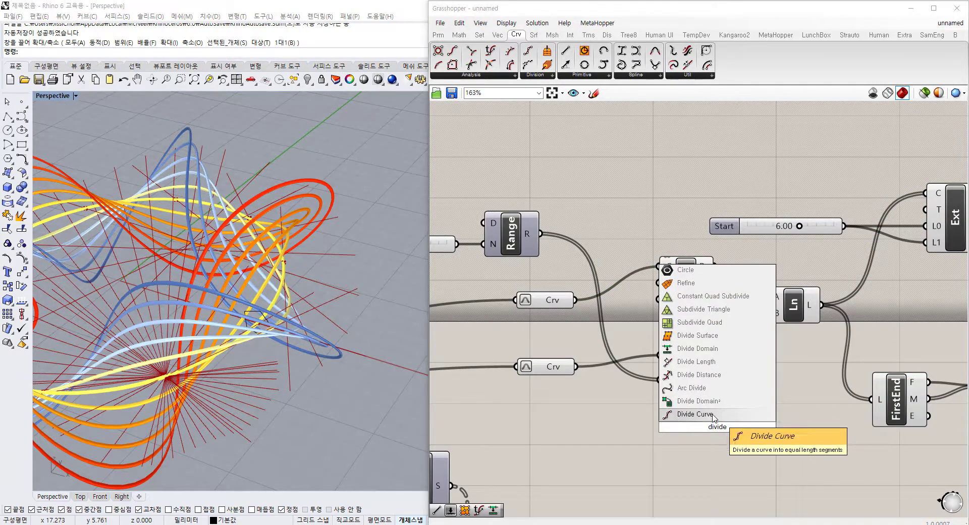
pyautogui.click(713, 415)
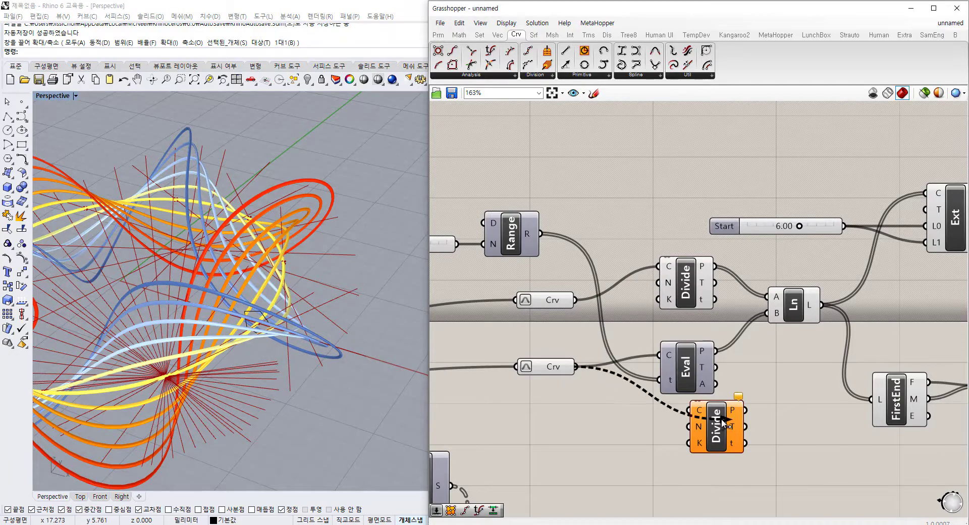
pyautogui.moveTo(721, 419); pyautogui.dragTo(684, 434)
# Step: Delete the Range component and the remaining Evaluate Curve component
pyautogui.moveTo(535, 325); pyautogui.dragTo(655, 322, button='right')
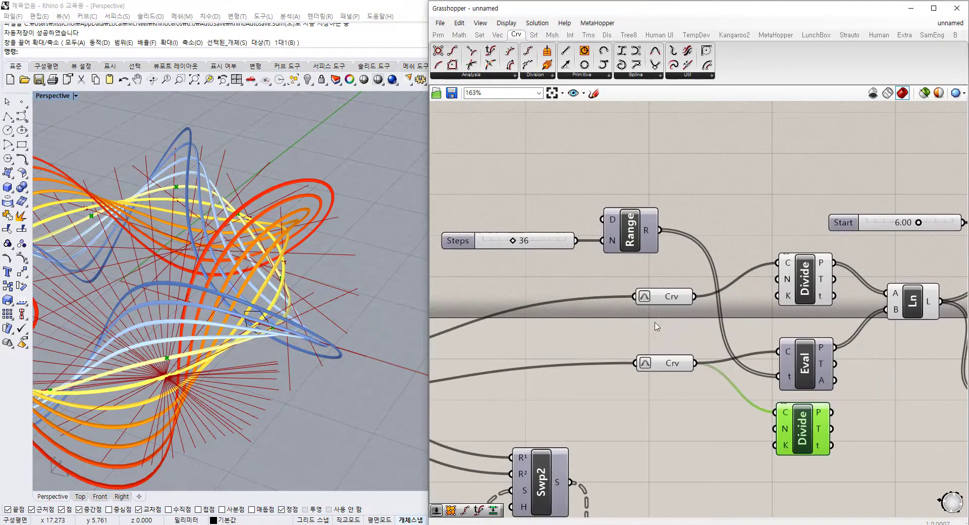
pyautogui.click(630, 224)
pyautogui.press('Delete')
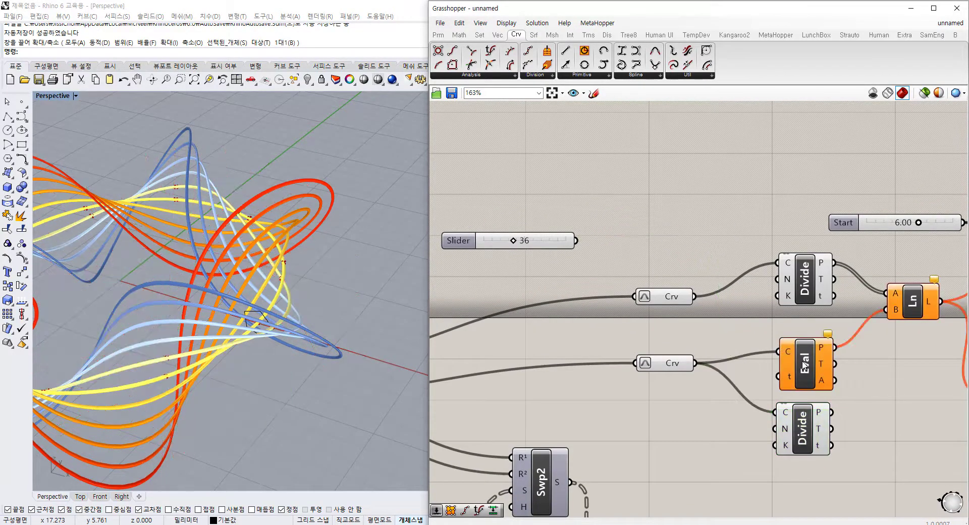
pyautogui.click(802, 363)
pyautogui.press('Delete')
# Step: Drive both Divide Curve counts with the 36 slider and feed the lower division points into the Line's B input
pyautogui.moveTo(701, 268); pyautogui.dragTo(777, 279)
pyautogui.moveTo(803, 424); pyautogui.dragTo(801, 347)
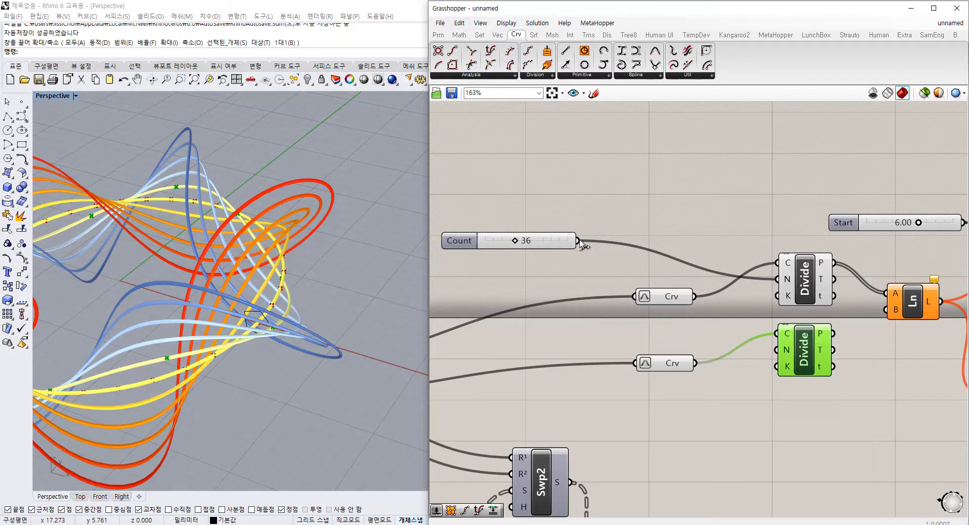
pyautogui.moveTo(580, 244); pyautogui.dragTo(776, 350)
pyautogui.moveTo(548, 248); pyautogui.dragTo(671, 401)
pyautogui.click(848, 404)
pyautogui.moveTo(855, 363); pyautogui.dragTo(757, 390, button='right')
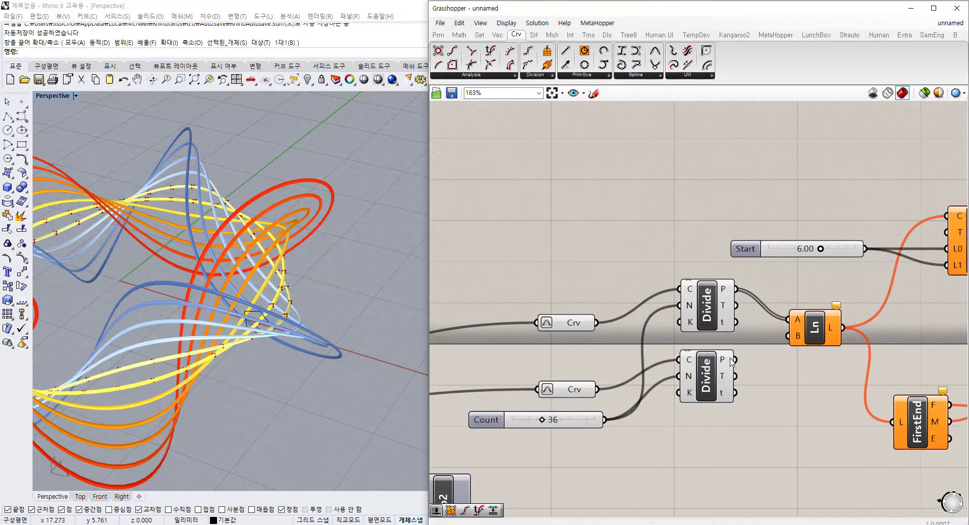
pyautogui.moveTo(789, 338); pyautogui.dragTo(791, 338)
# Step: Examine the highlighted connecting lines and their extensions along the strands, both close up and around the whole ring
pyautogui.click(815, 331)
pyautogui.moveTo(325, 339); pyautogui.dragTo(363, 123, button='right')
pyautogui.write('z')
pyautogui.press('Return')
pyautogui.moveTo(389, 109); pyautogui.dragTo(316, 205)
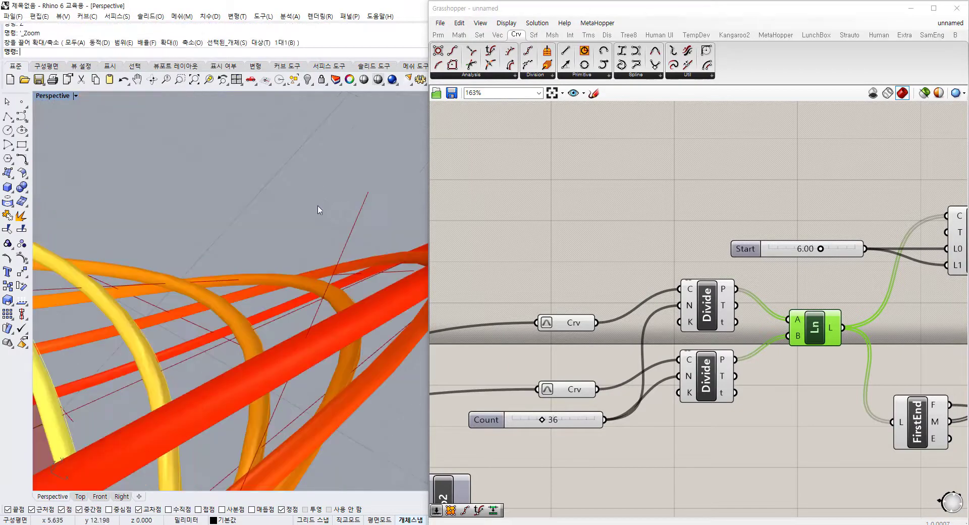
pyautogui.moveTo(317, 208); pyautogui.dragTo(311, 236, button='right')
pyautogui.scroll(-12, 304, 368)
pyautogui.write('z')
pyautogui.press('Return')
pyautogui.moveTo(303, 206); pyautogui.dragTo(139, 381)
pyautogui.moveTo(141, 375); pyautogui.dragTo(277, 344, button='right')
pyautogui.scroll(8, 353, 292)
pyautogui.moveTo(353, 292); pyautogui.dragTo(333, 318, button='right')
pyautogui.scroll(9, 307, 303)
pyautogui.scroll(-8, 241, 244)
pyautogui.scroll(-6, 240, 243)
# Step: Delete the slider feeding Extend Curve's start and end lengths and shift the Extend Curve component slightly farther out
pyautogui.moveTo(727, 292); pyautogui.dragTo(503, 304, button='right')
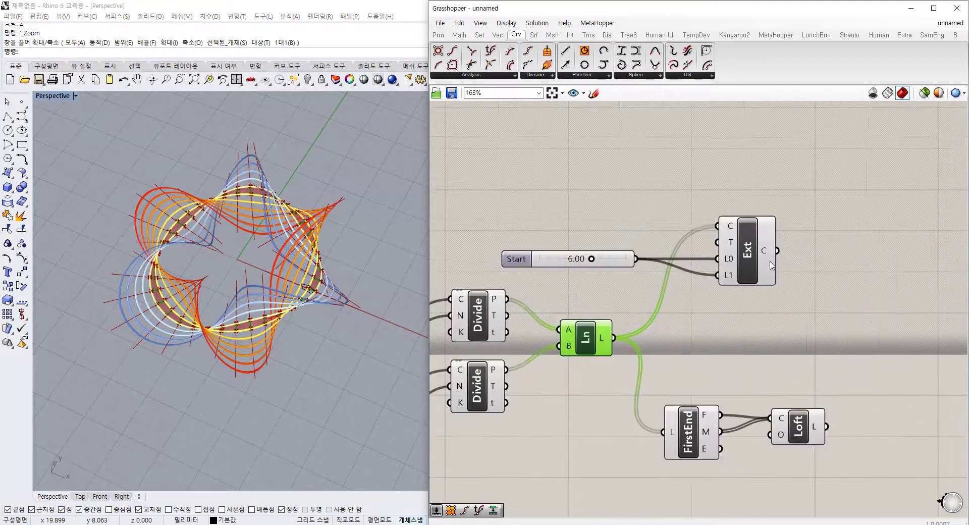
pyautogui.click(761, 255)
pyautogui.moveTo(648, 210); pyautogui.dragTo(558, 280)
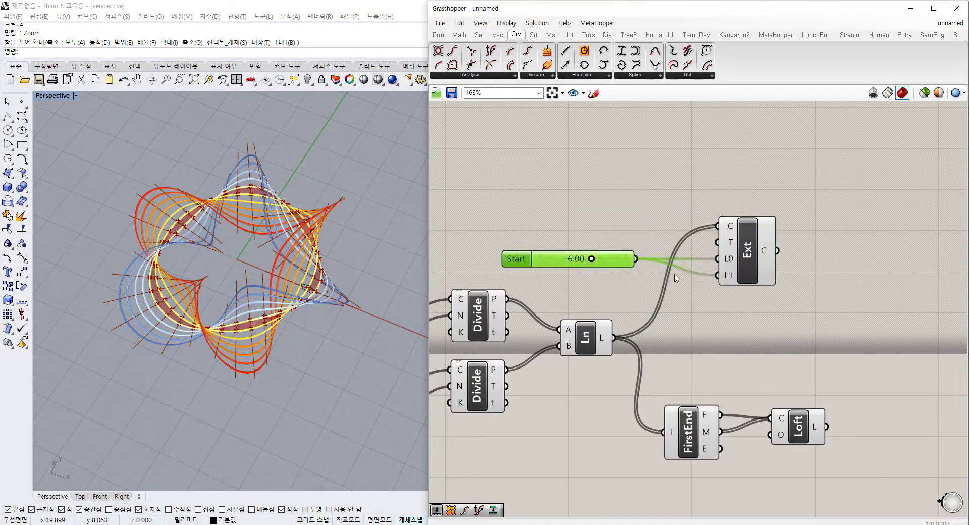
pyautogui.press('Delete')
pyautogui.moveTo(748, 267); pyautogui.dragTo(782, 264)
# Step: Hide the Custom Preview that colours the swept strands with the gradient, leaving the rail curves in view
pyautogui.moveTo(620, 336); pyautogui.dragTo(813, 277, button='right')
pyautogui.click(536, 276)
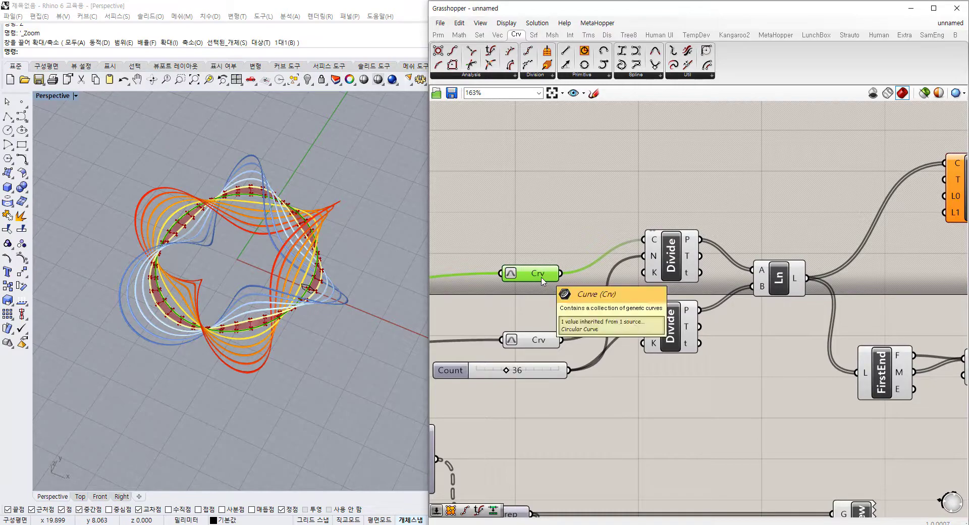
pyautogui.click(538, 339)
pyautogui.scroll(-5, 631, 341)
pyautogui.click(727, 335)
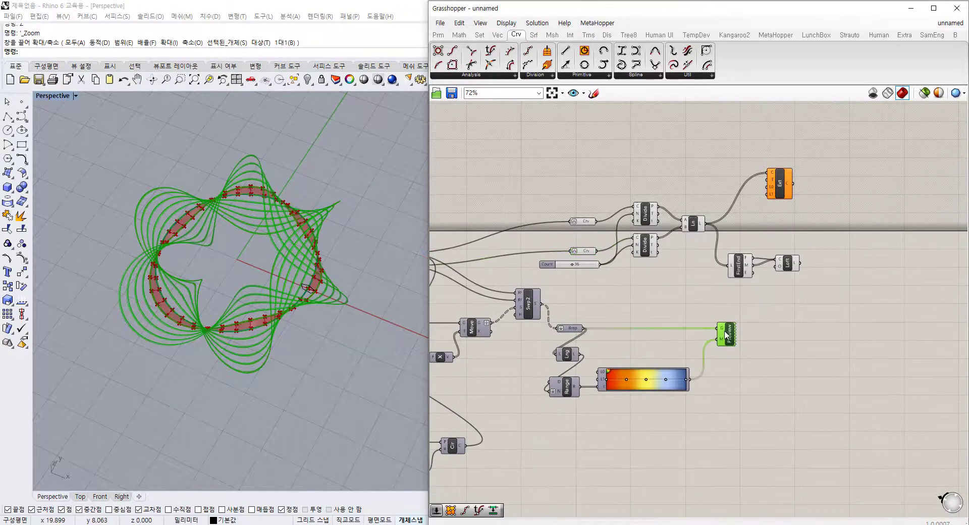
# Step: Highlight the two rail curve parameters and both Divide Curve components to inspect the division points on the rails
pyautogui.moveTo(464, 268); pyautogui.dragTo(557, 260, button='right')
pyautogui.scroll(6, 707, 222)
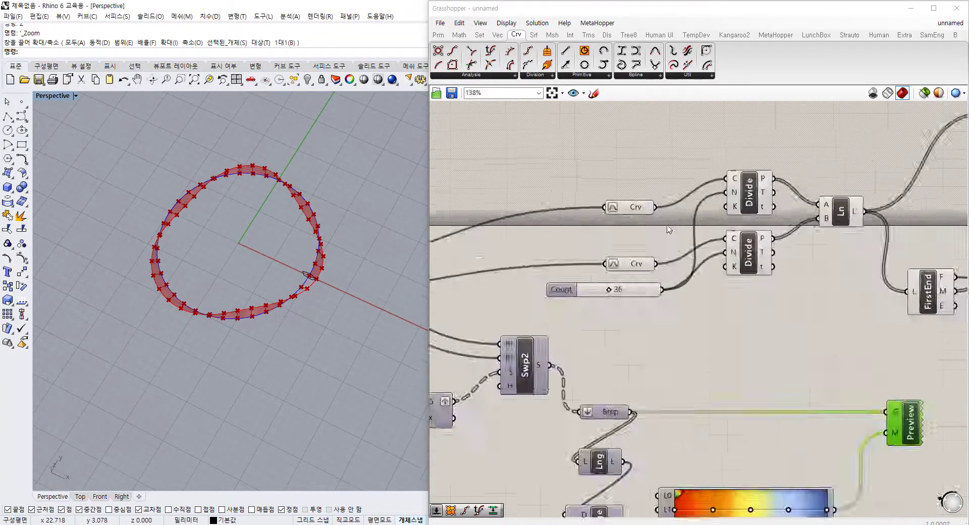
pyautogui.click(608, 194)
pyautogui.keyDown('shift'); pyautogui.click(600, 302); pyautogui.keyUp('shift')
pyautogui.moveTo(693, 280); pyautogui.dragTo(621, 306, button='right')
pyautogui.click(759, 195)
pyautogui.keyDown('shift'); pyautogui.click(761, 304); pyautogui.keyUp('shift')
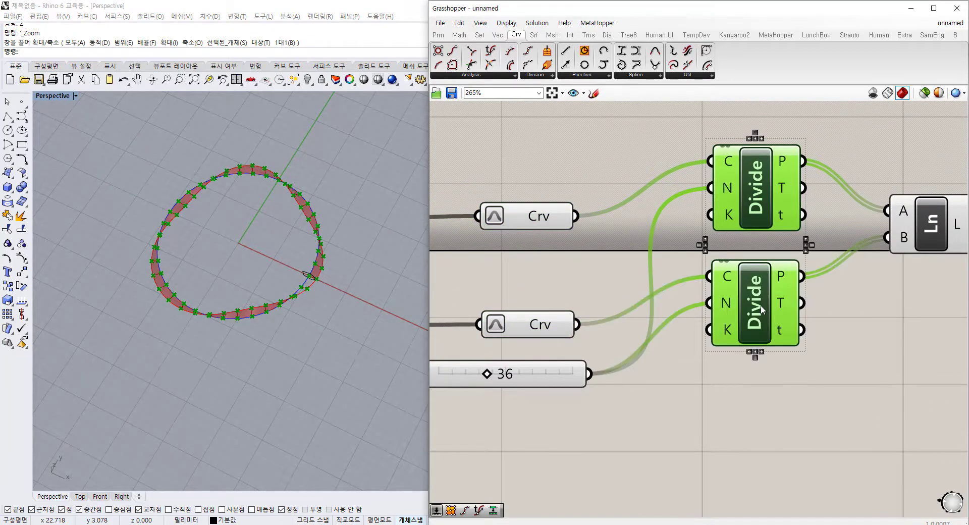
# Step: Set the shared division count to 12 and look closer at the division points on the ring
pyautogui.scroll(3, 612, 347)
pyautogui.moveTo(628, 338); pyautogui.dragTo(574, 338)
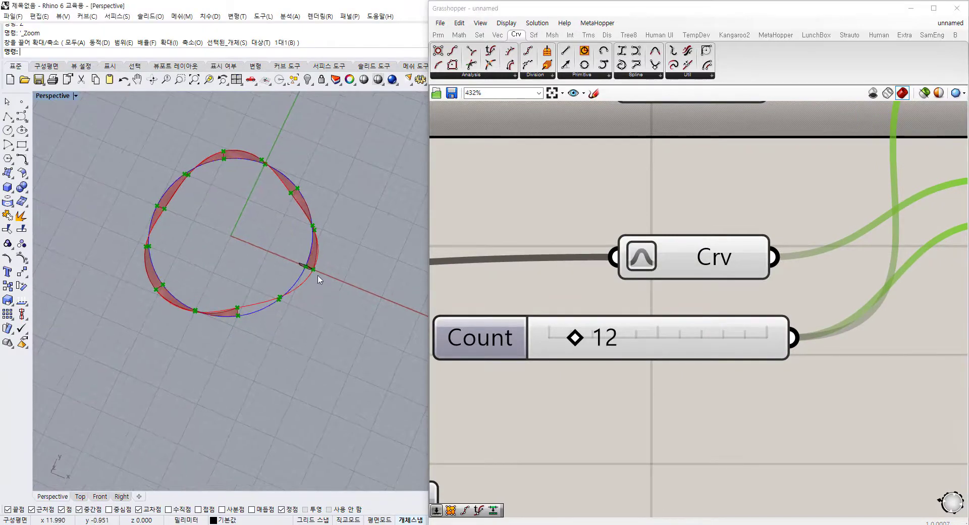
pyautogui.scroll(6, 328, 335)
pyautogui.moveTo(333, 358); pyautogui.dragTo(332, 352, button='right')
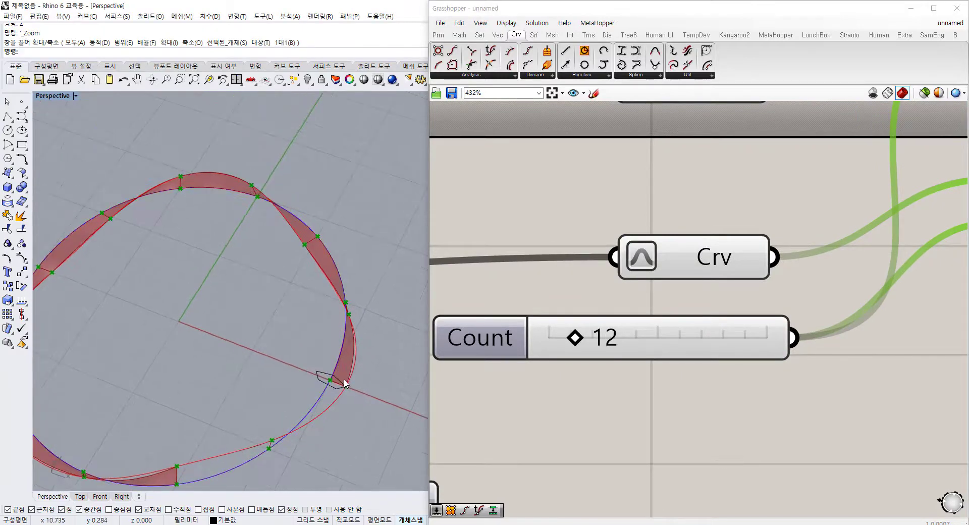
# Step: Highlight the Line component's output to inspect the connecting lines between matching division points
pyautogui.moveTo(764, 256); pyautogui.dragTo(557, 270, button='right')
pyautogui.moveTo(727, 293); pyautogui.dragTo(521, 417, button='right')
pyautogui.moveTo(860, 283); pyautogui.dragTo(741, 298, button='right')
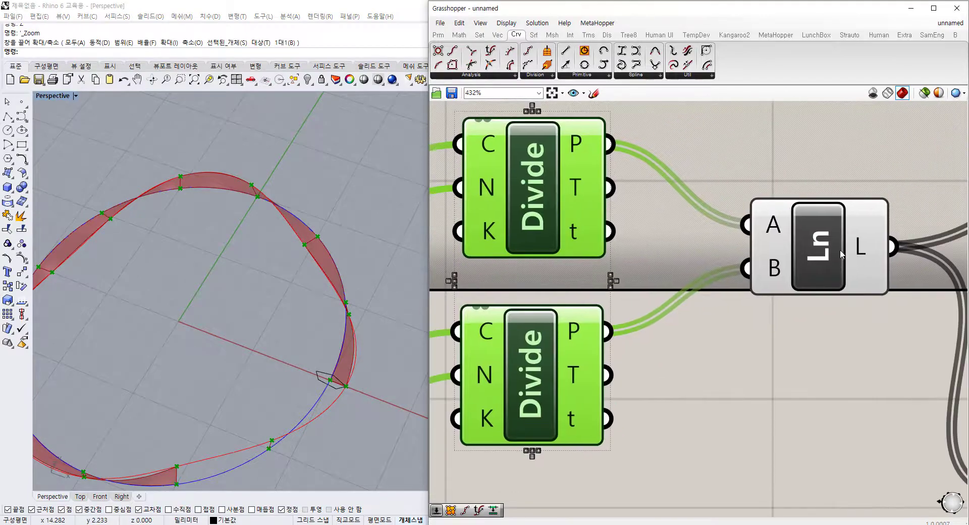
pyautogui.click(832, 251)
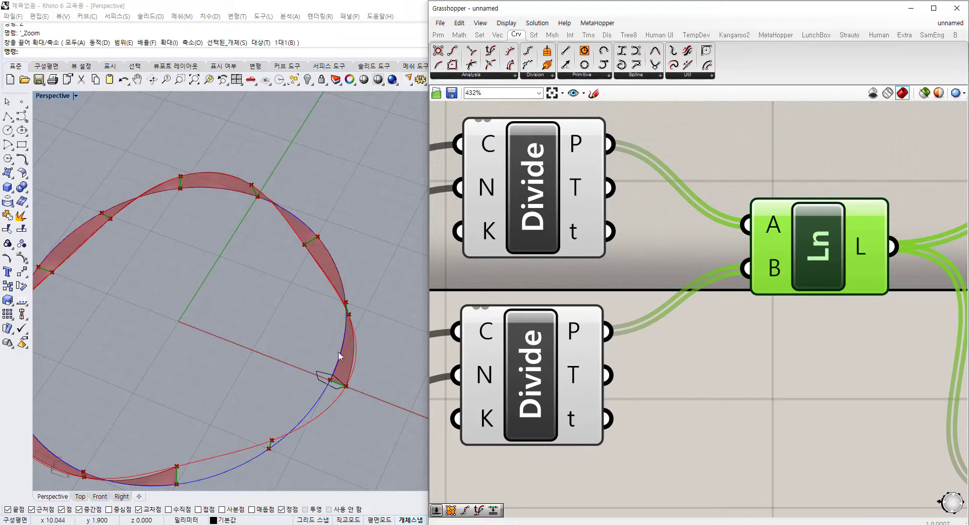
pyautogui.scroll(-4, 714, 366)
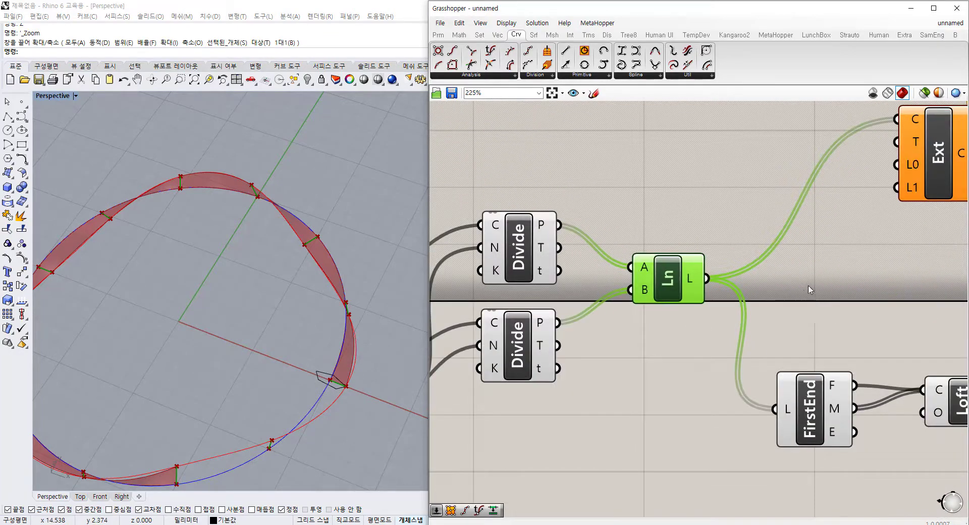
# Step: Reposition the Extend Curve component above the Line component, leaving free space before its length inputs
pyautogui.moveTo(711, 274); pyautogui.dragTo(625, 258, button='right')
pyautogui.moveTo(865, 165); pyautogui.dragTo(836, 208)
pyautogui.moveTo(807, 194); pyautogui.dragTo(788, 285, button='right')
pyautogui.moveTo(787, 285); pyautogui.dragTo(791, 213)
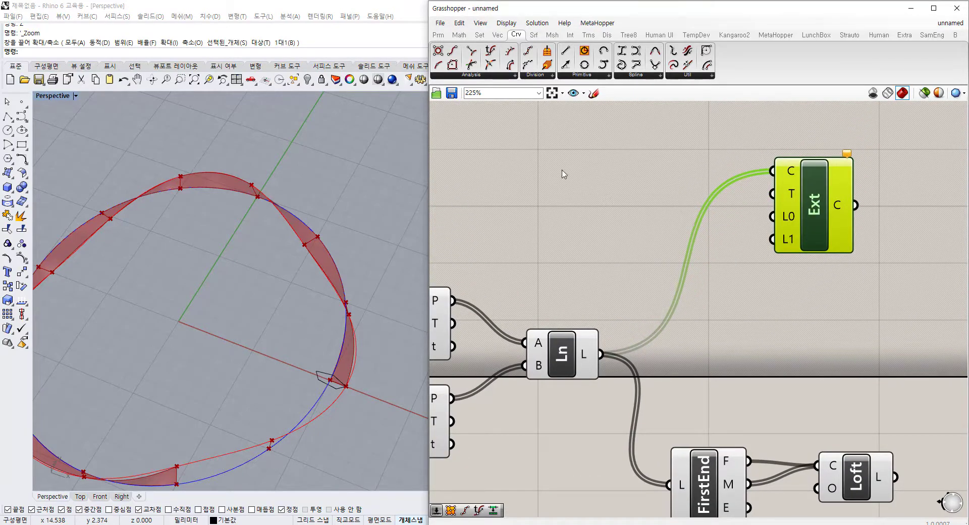
# Step: Place an empty text panel below the Extend Curve component, near the Line component's output
pyautogui.click(437, 34)
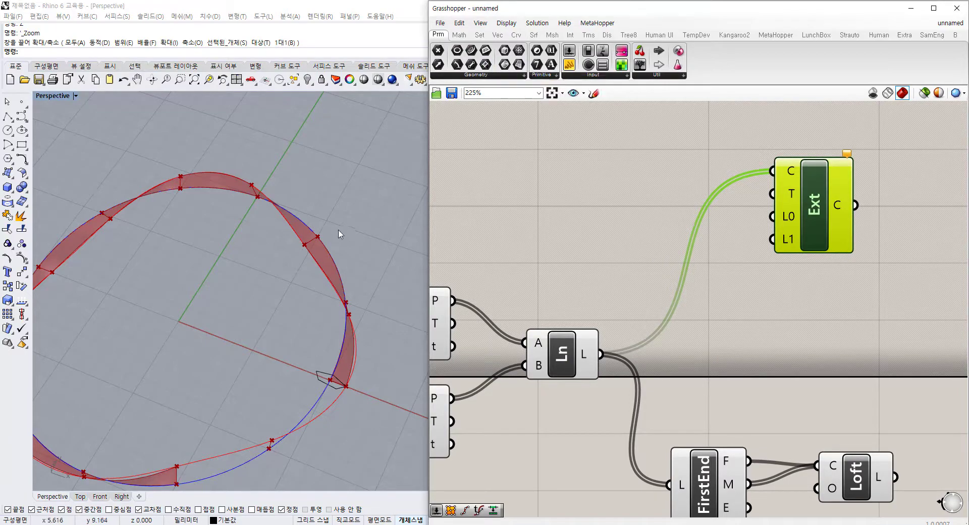
pyautogui.moveTo(607, 301); pyautogui.dragTo(669, 251, button='right')
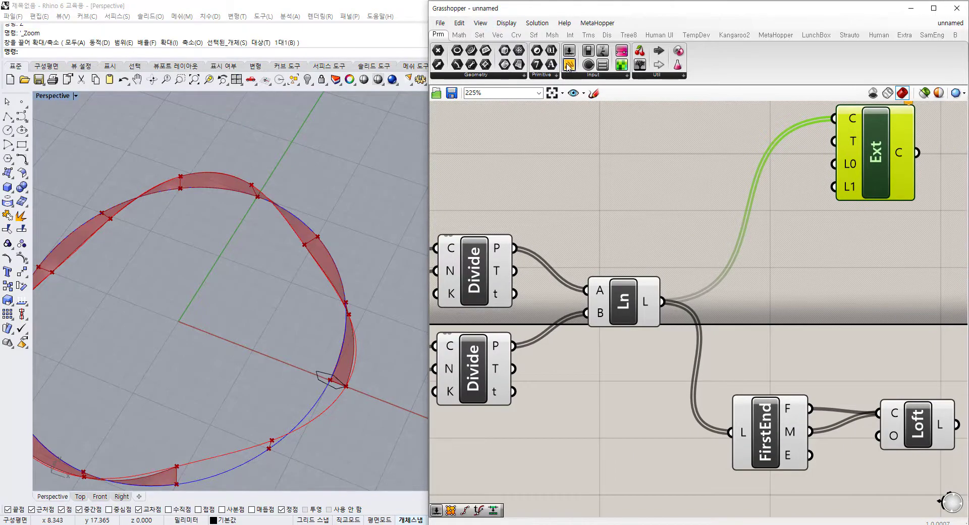
pyautogui.moveTo(568, 64); pyautogui.dragTo(819, 256)
pyautogui.moveTo(687, 219); pyautogui.dragTo(606, 229, button='right')
pyautogui.moveTo(699, 239); pyautogui.dragTo(760, 287)
# Step: Add a curve Length component fed by the Line output, show its values in the panel, and line both up beside Line
pyautogui.doubleClick(579, 162)
pyautogui.write('length')
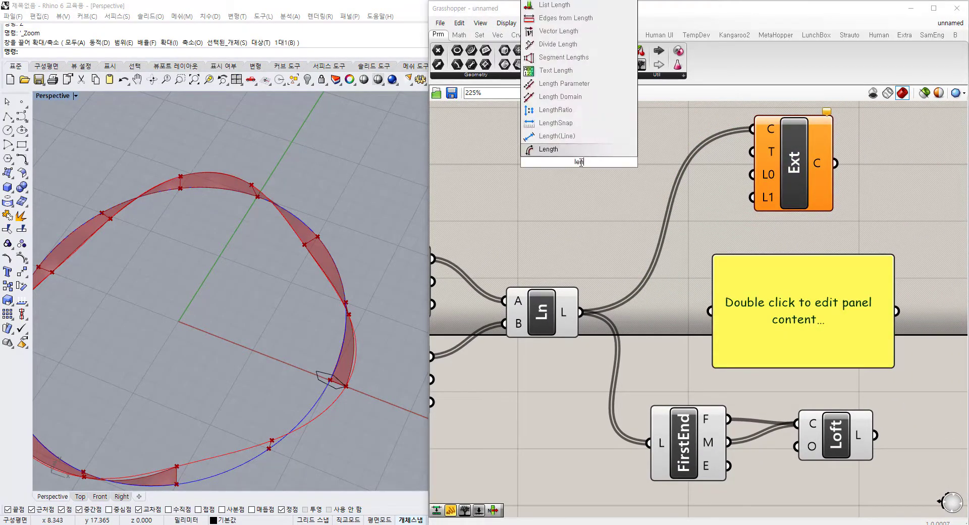
pyautogui.click(550, 150)
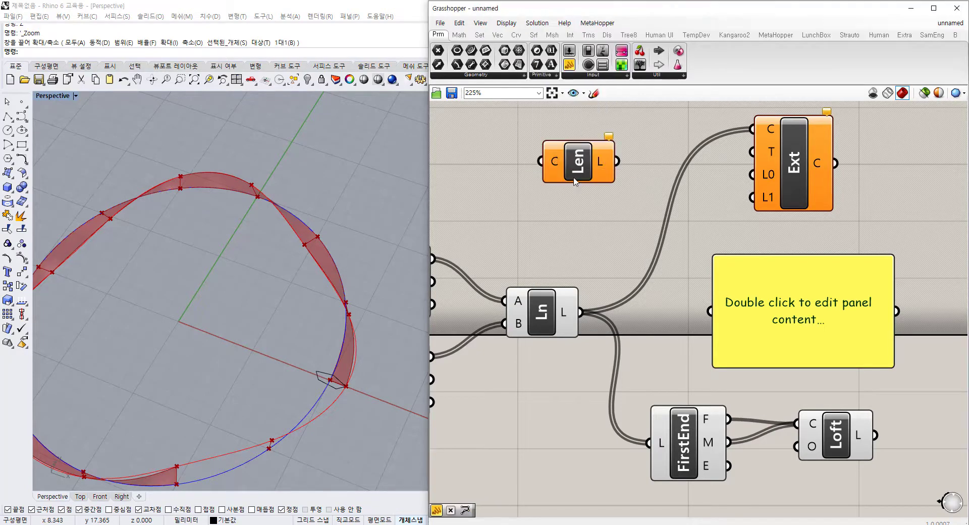
pyautogui.moveTo(580, 304); pyautogui.dragTo(540, 161)
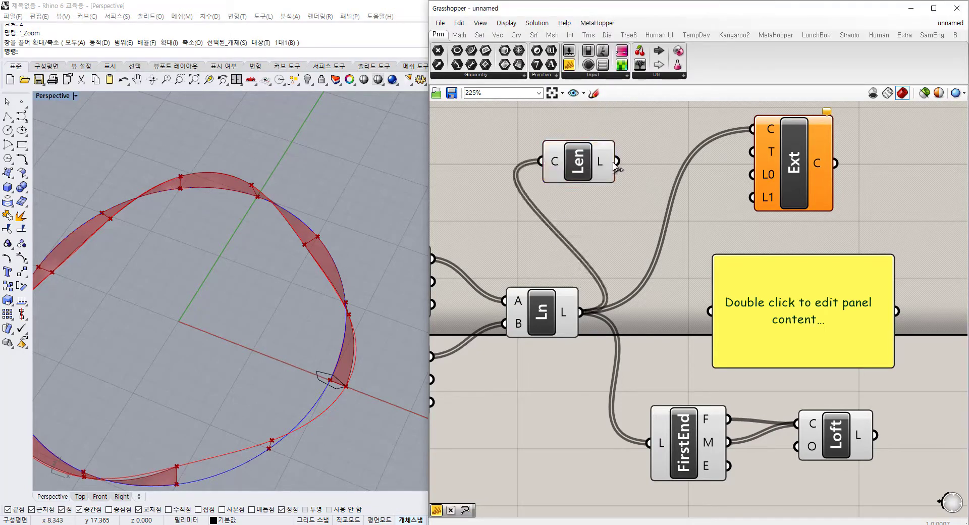
pyautogui.moveTo(614, 163)
pyautogui.mouseDown()
pyautogui.moveTo(632, 212)
pyautogui.moveTo(666, 238)
pyautogui.moveTo(710, 311)
pyautogui.mouseUp()
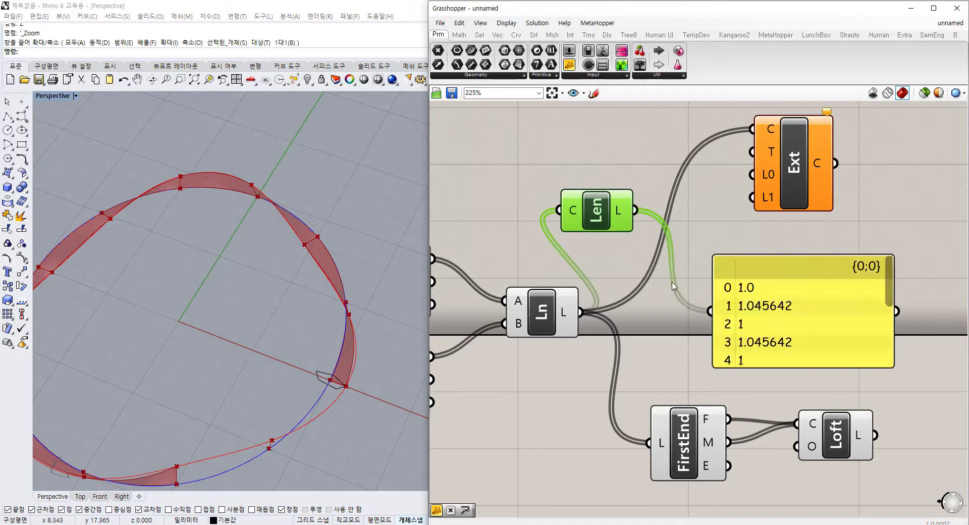
pyautogui.moveTo(608, 218); pyautogui.dragTo(675, 319)
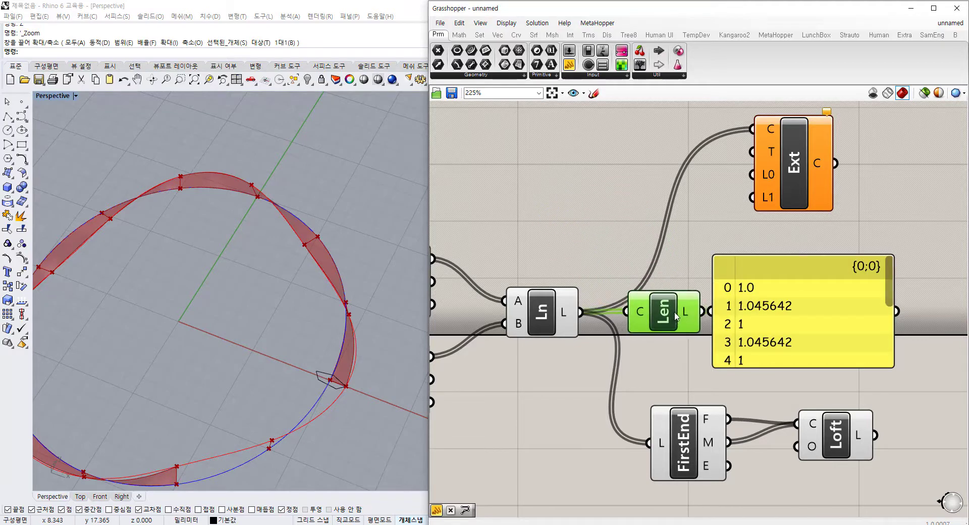
pyautogui.moveTo(777, 321); pyautogui.dragTo(810, 306)
pyautogui.moveTo(838, 359); pyautogui.dragTo(783, 339, button='right')
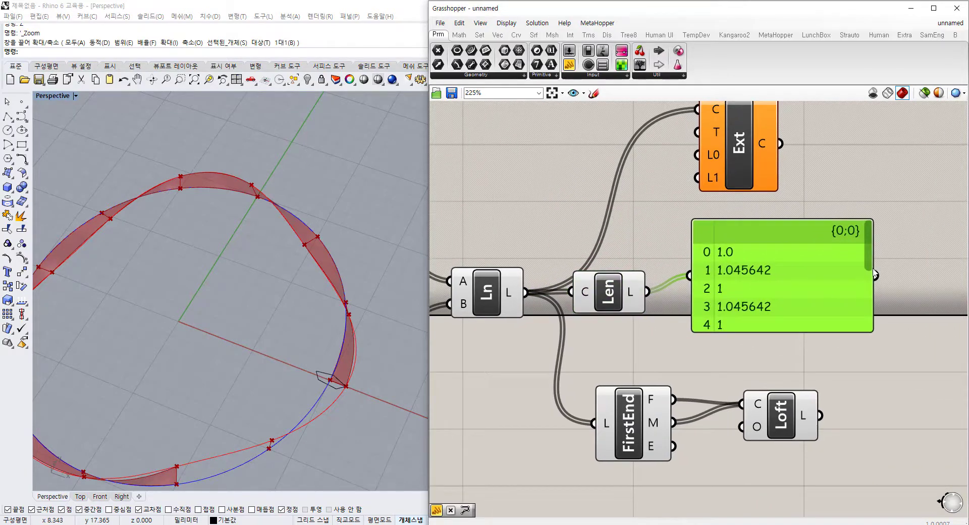
# Step: Set the shared division count to 53
pyautogui.scroll(-3, 874, 274)
pyautogui.scroll(3, 874, 274)
pyautogui.scroll(-3, 590, 298)
pyautogui.moveTo(479, 329); pyautogui.dragTo(638, 303, button='right')
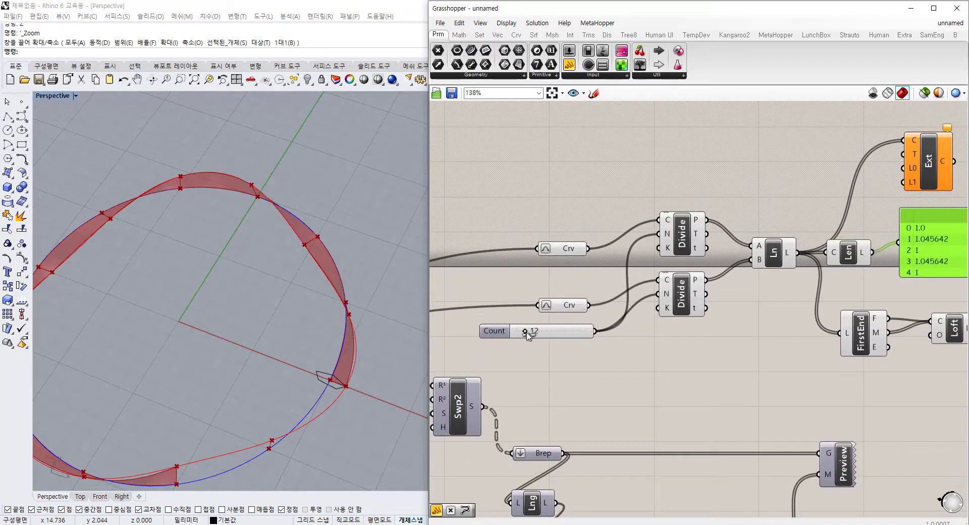
pyautogui.moveTo(526, 332); pyautogui.dragTo(557, 339)
# Step: Enlarge the panel of line lengths so it shows more rows, and look through the listed values
pyautogui.moveTo(820, 307); pyautogui.dragTo(646, 312, button='right')
pyautogui.scroll(2, 798, 285)
pyautogui.moveTo(797, 278); pyautogui.dragTo(797, 428)
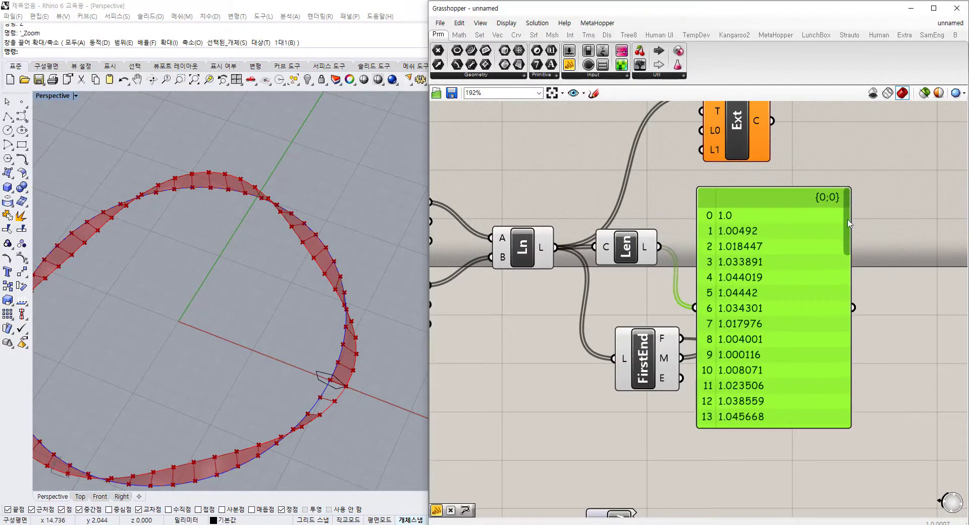
pyautogui.moveTo(848, 218); pyautogui.dragTo(842, 179)
pyautogui.scroll(-3, 846, 254)
# Step: Spread the graph out by moving the lengths panel and the Length component farther from the Line component
pyautogui.moveTo(828, 255); pyautogui.dragTo(910, 259)
pyautogui.moveTo(910, 259); pyautogui.dragTo(748, 244, button='right')
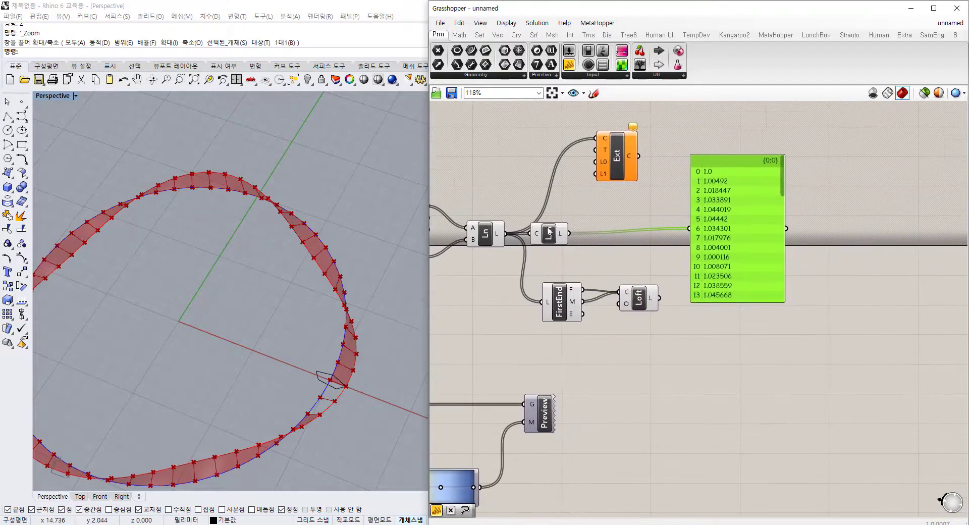
pyautogui.moveTo(550, 233); pyautogui.dragTo(569, 234)
pyautogui.moveTo(736, 252); pyautogui.dragTo(776, 256)
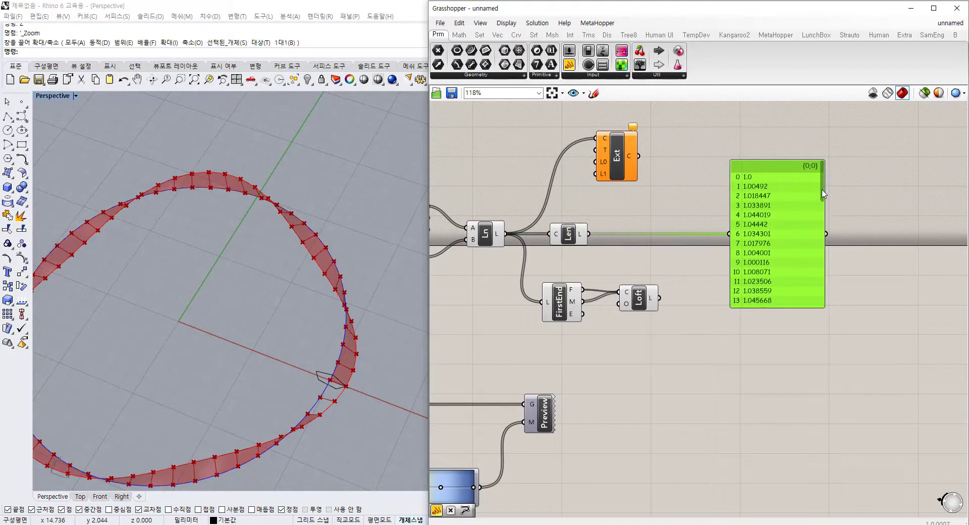
pyautogui.moveTo(822, 193); pyautogui.dragTo(833, 159)
pyautogui.moveTo(486, 239); pyautogui.dragTo(640, 280, button='right')
pyautogui.scroll(1, 731, 273)
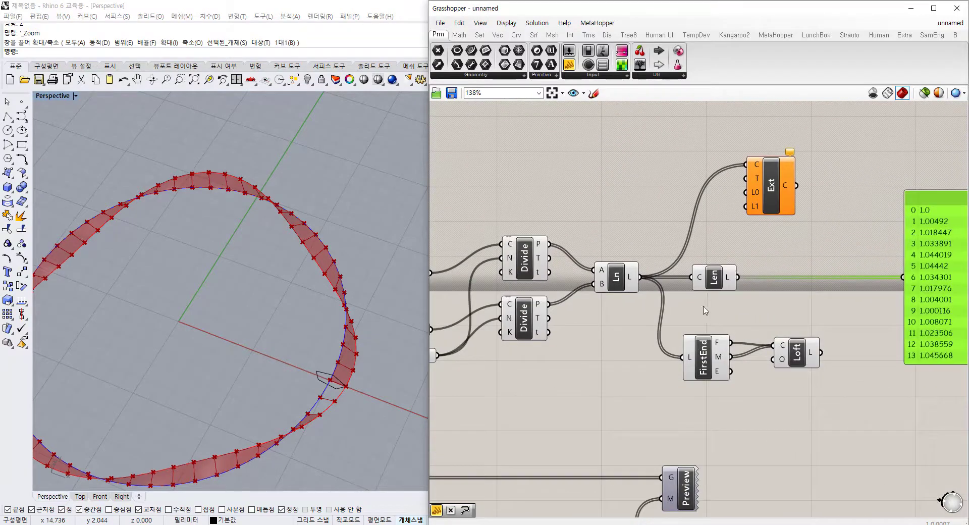
pyautogui.moveTo(704, 307); pyautogui.dragTo(694, 306, button='right')
pyautogui.moveTo(707, 284); pyautogui.dragTo(779, 286)
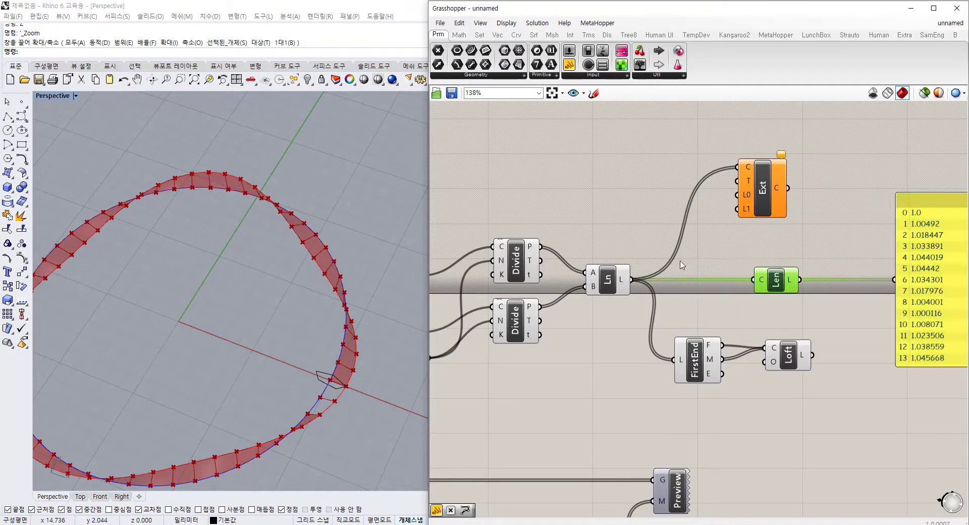
# Step: Feed the Line output directly into the Loft's curve input and delete the FirstEnd component
pyautogui.moveTo(626, 282)
pyautogui.moveTo(630, 279); pyautogui.dragTo(705, 244)
pyautogui.moveTo(711, 376)
pyautogui.moveTo(704, 318); pyautogui.dragTo(654, 276, button='right')
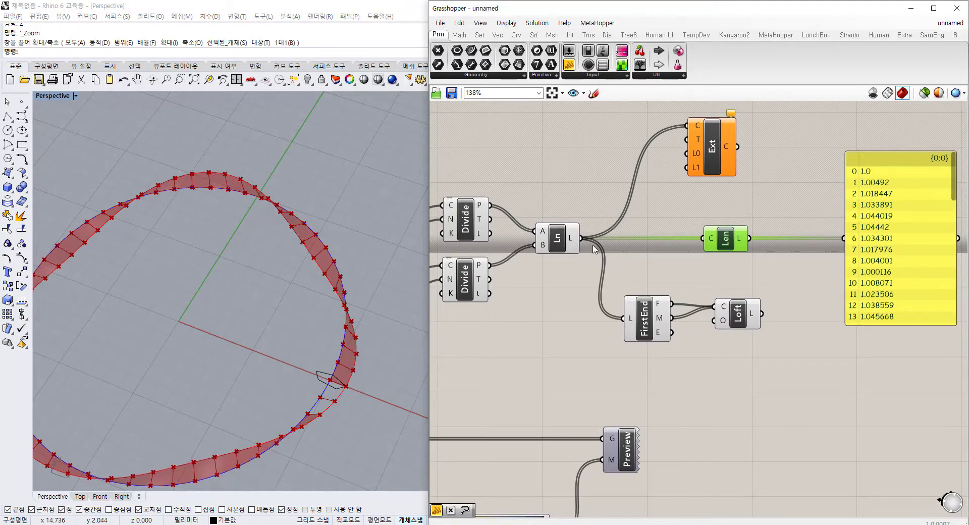
pyautogui.moveTo(581, 238); pyautogui.dragTo(722, 318)
pyautogui.click(658, 326)
pyautogui.press('Delete')
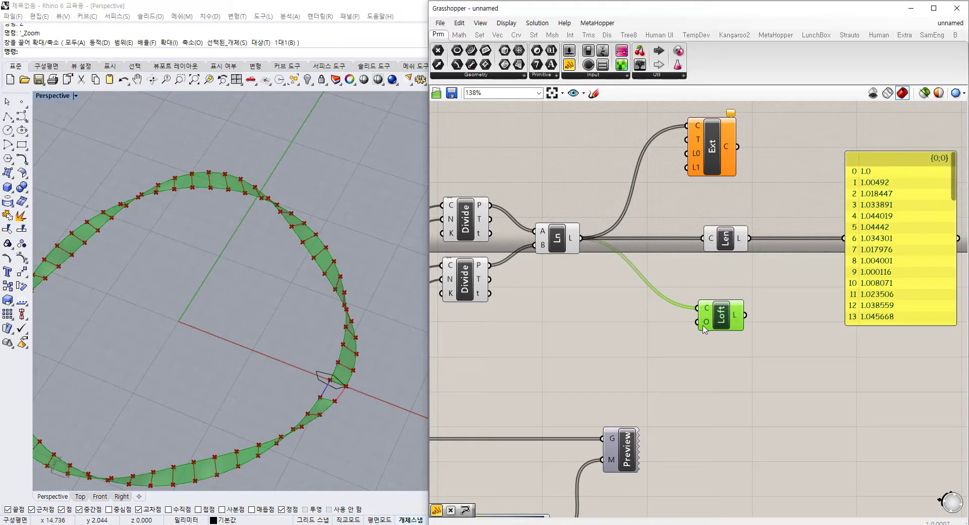
# Step: Check the Line output, shift Extend Curve slightly, and bring the Length component back close to Line
pyautogui.moveTo(576, 244)
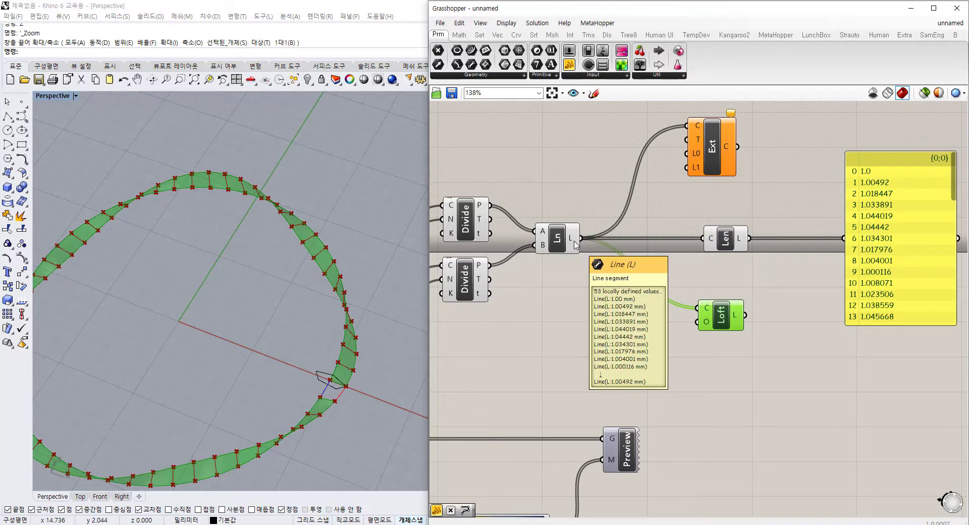
pyautogui.moveTo(710, 156); pyautogui.dragTo(721, 162)
pyautogui.moveTo(725, 241); pyautogui.dragTo(653, 240)
# Step: Add a Multiplication component beside Extend Curve and connect the line lengths to its A input
pyautogui.doubleClick(671, 273)
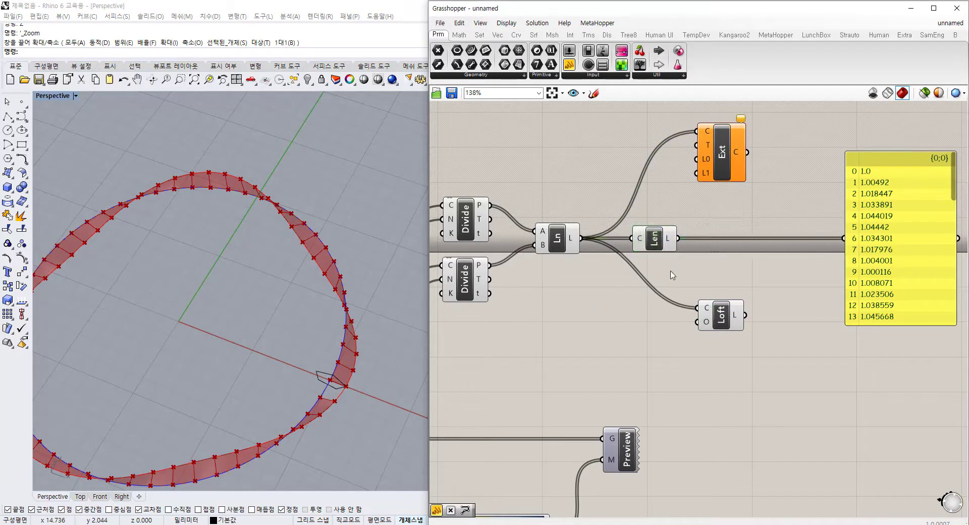
pyautogui.write('*')
pyautogui.press('Return')
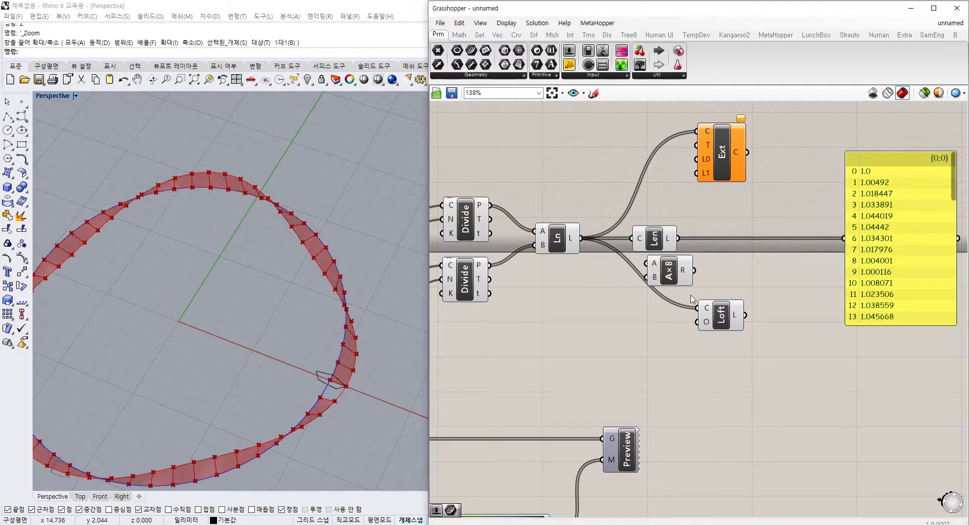
pyautogui.moveTo(671, 272); pyautogui.dragTo(605, 152)
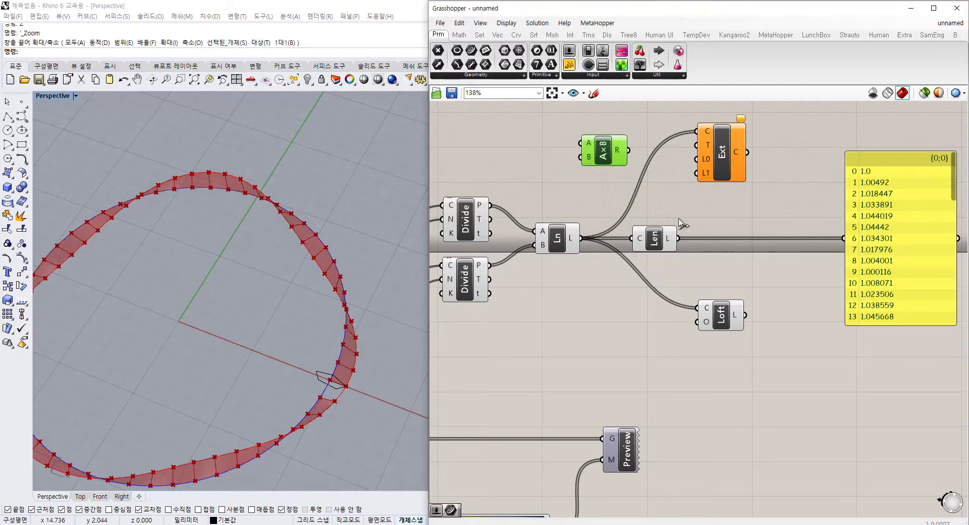
pyautogui.moveTo(678, 238); pyautogui.dragTo(593, 136)
pyautogui.click(540, 140)
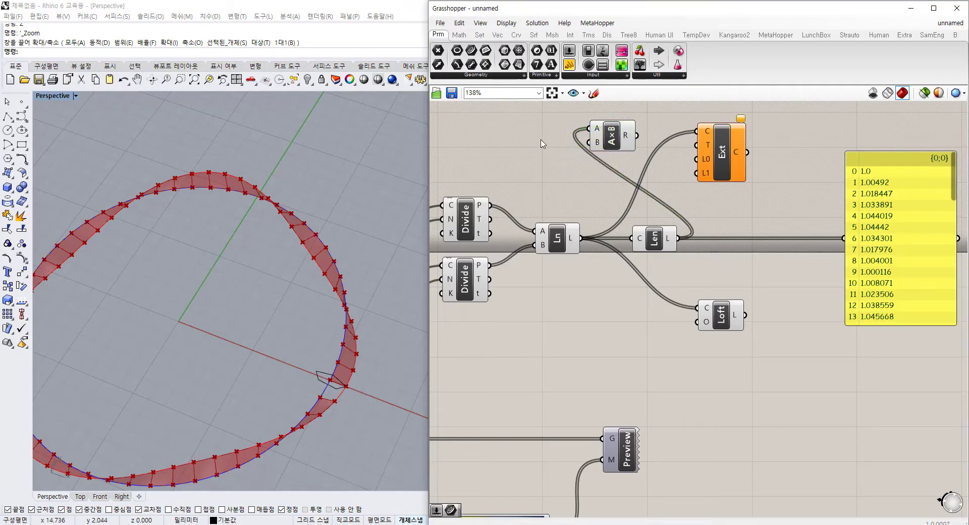
# Step: Create a number slider with the value 3.55 and connect it to the Multiplication's B input
pyautogui.doubleClick(541, 144)
pyautogui.write('3.5')
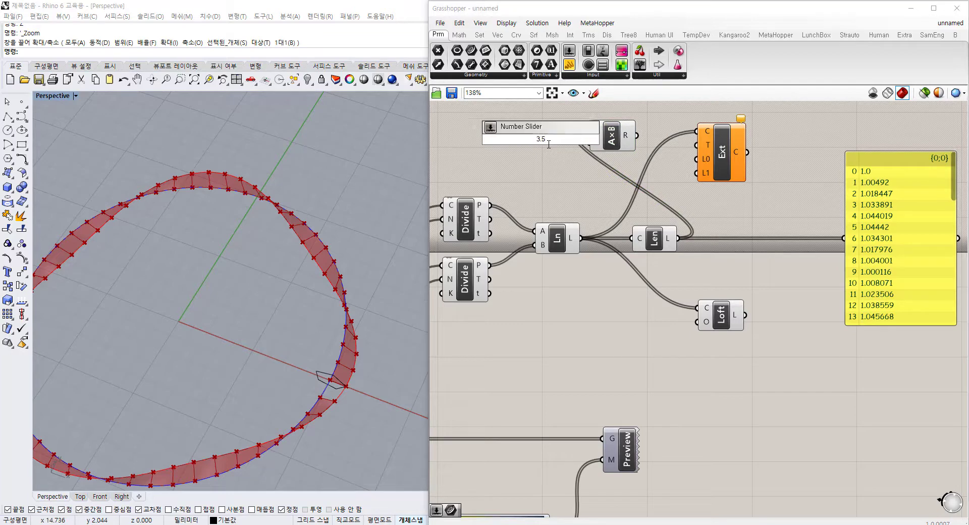
pyautogui.write('5')
pyautogui.press('Return')
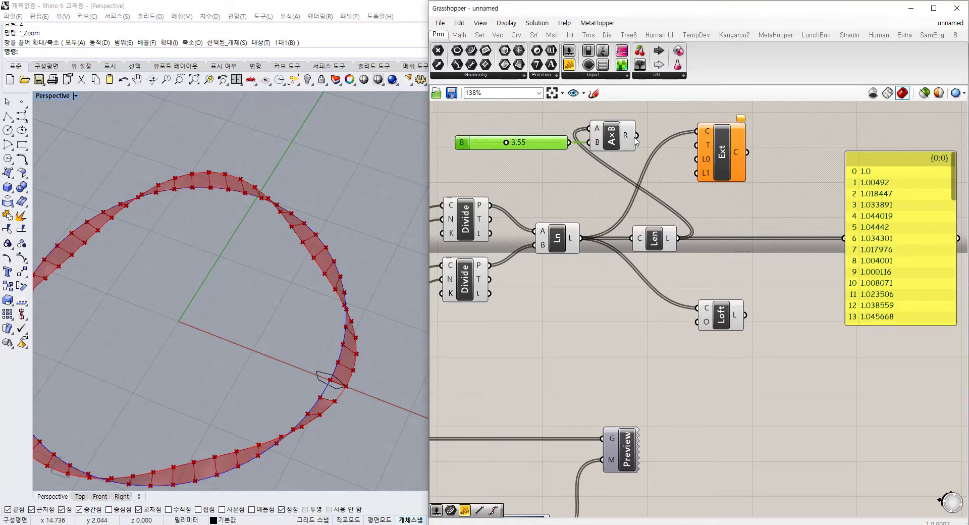
# Step: Duplicate the slider and Multiplication pair, feed the two products into Extend Curve's L0 and L1, and highlight the extended lines
pyautogui.moveTo(635, 118); pyautogui.dragTo(456, 159)
pyautogui.keyDown('alt'); pyautogui.moveTo(614, 137); pyautogui.dragTo(613, 174); pyautogui.keyUp('alt')
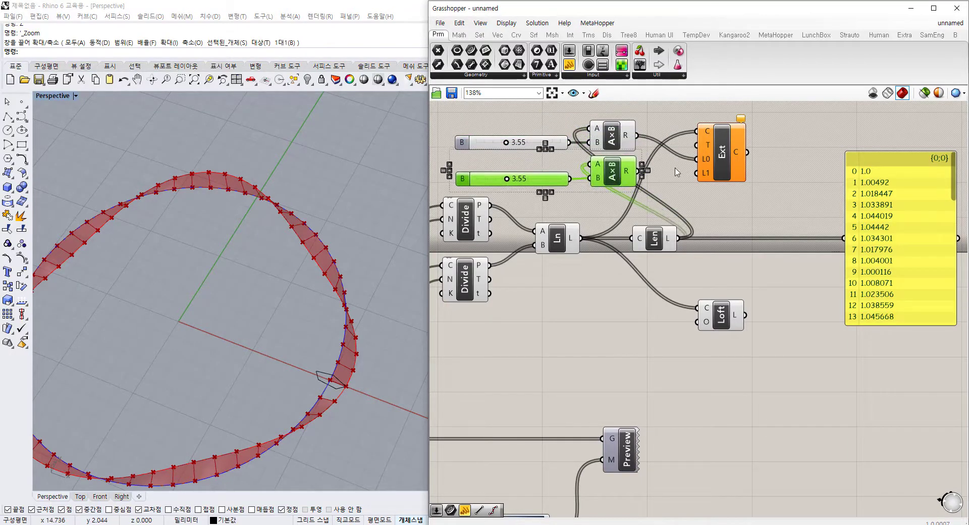
pyautogui.moveTo(697, 174); pyautogui.dragTo(637, 171)
pyautogui.click(720, 174)
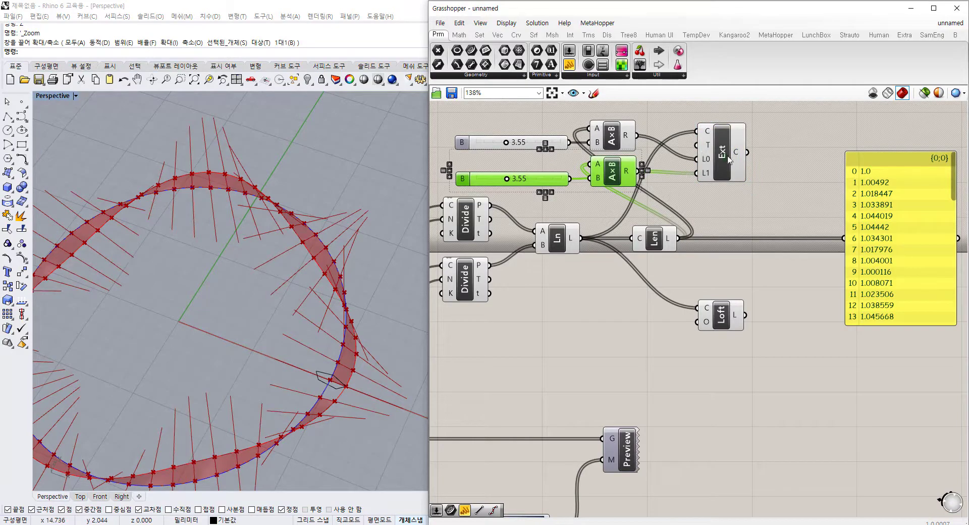
pyautogui.moveTo(657, 214); pyautogui.dragTo(729, 237, button='right')
pyautogui.scroll(3, 667, 200)
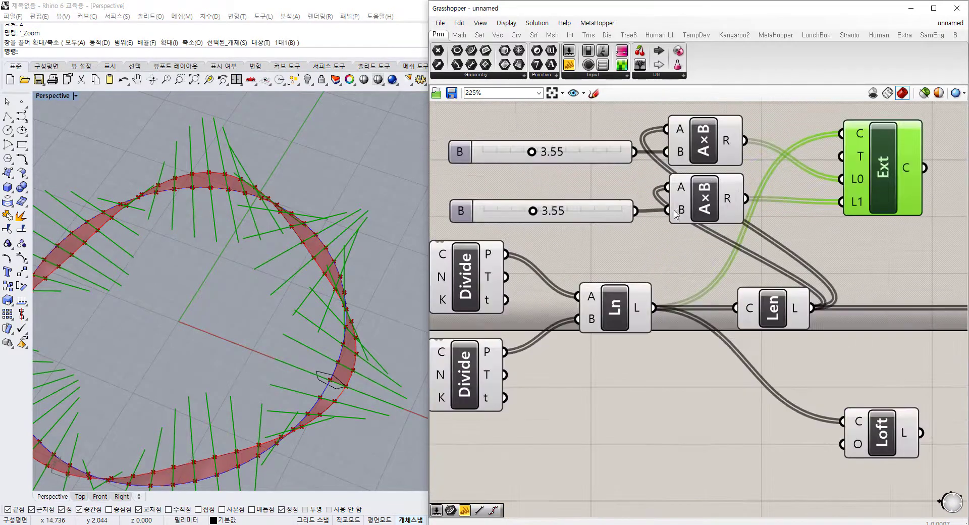
# Step: Turn the Custom Preview of the coloured pipes back on and inspect it closely against the extended lines
pyautogui.scroll(-5, 667, 226)
pyautogui.moveTo(682, 359); pyautogui.dragTo(690, 266, button='right')
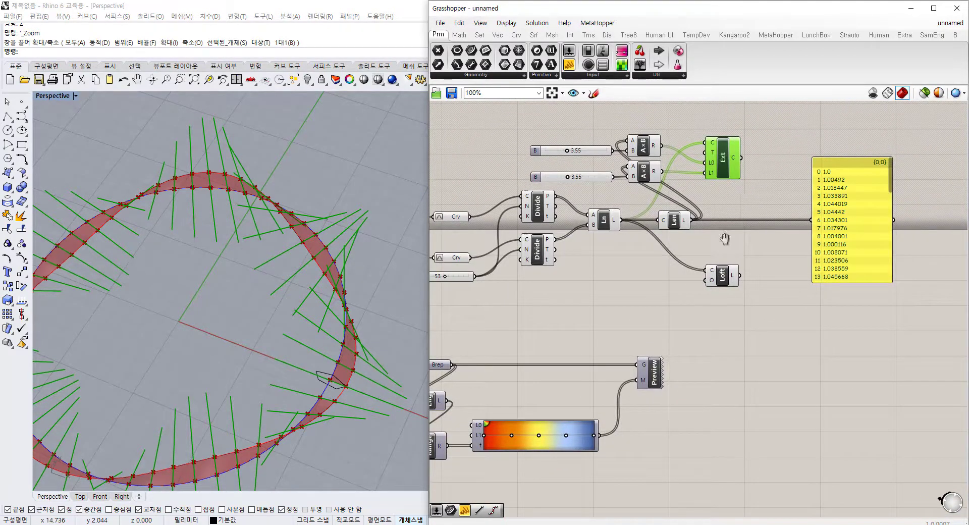
pyautogui.moveTo(725, 239); pyautogui.dragTo(755, 208, button='right')
pyautogui.click(650, 373)
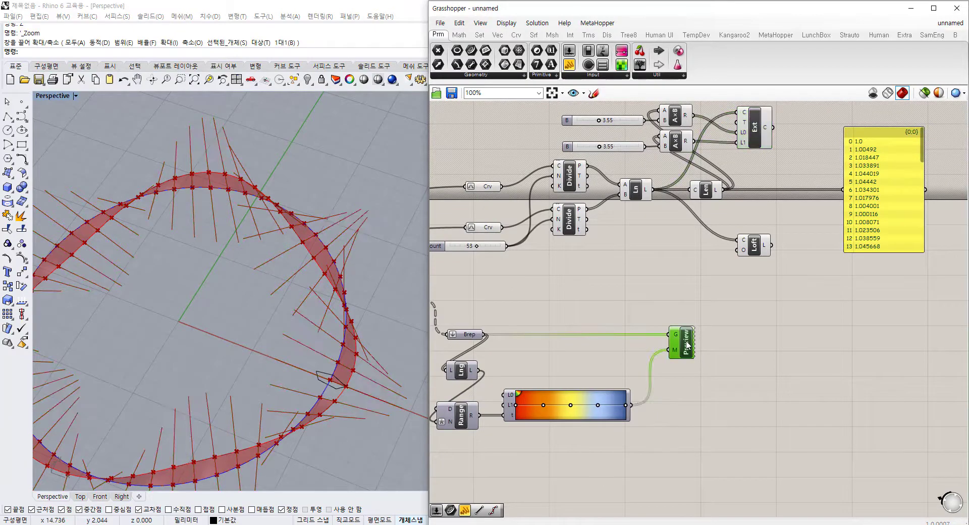
pyautogui.hotkey('ctrl', 'q')
pyautogui.click(708, 293)
pyautogui.moveTo(347, 365); pyautogui.dragTo(330, 304, button='right')
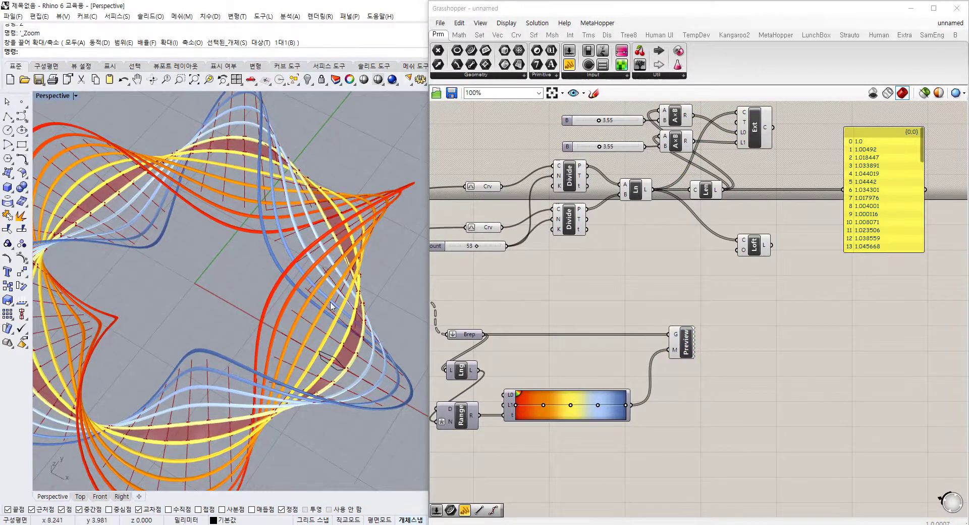
pyautogui.scroll(5, 394, 379)
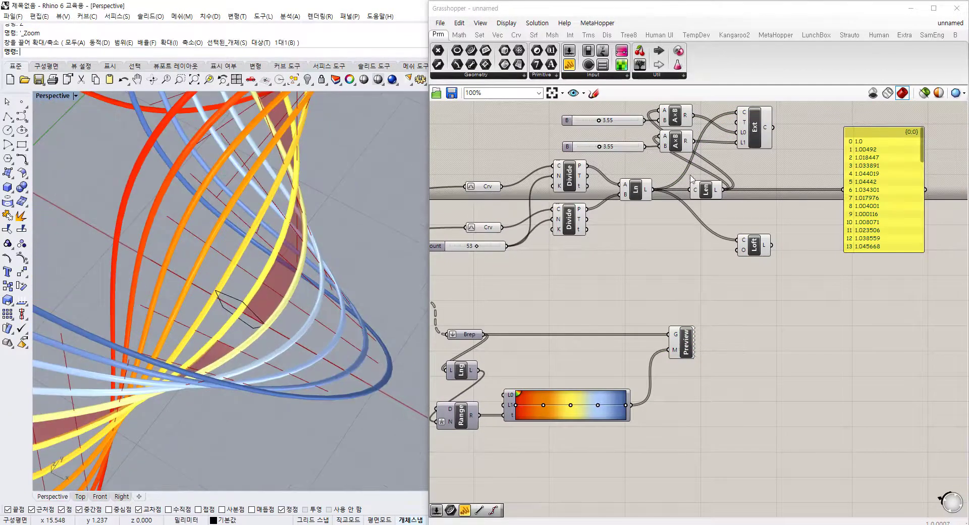
# Step: Move the lengths panel out of the way and add an End Points component fed by the Extend Curve output
pyautogui.moveTo(690, 176); pyautogui.dragTo(629, 262, button='right')
pyautogui.moveTo(801, 214); pyautogui.dragTo(804, 250)
pyautogui.moveTo(753, 155); pyautogui.dragTo(722, 195, button='right')
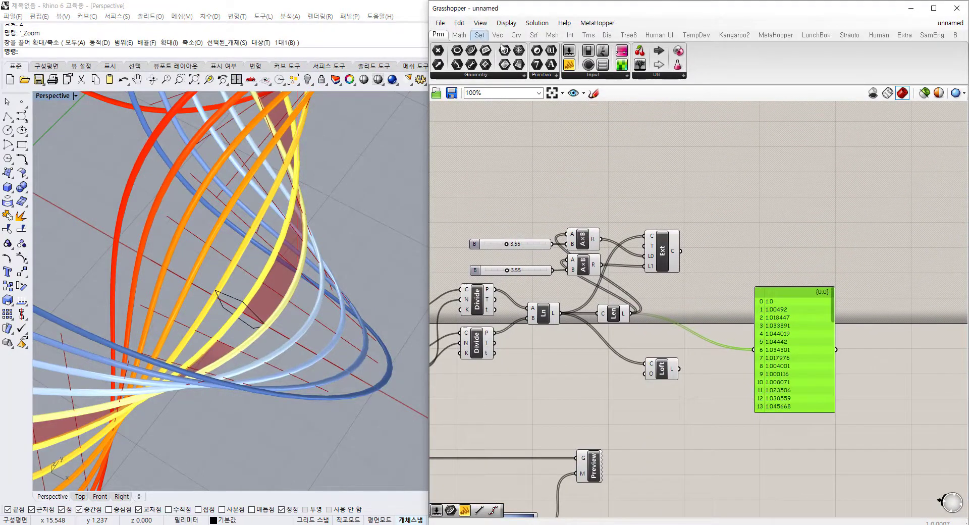
pyautogui.click(515, 34)
pyautogui.moveTo(452, 51); pyautogui.dragTo(707, 254)
pyautogui.click(724, 256)
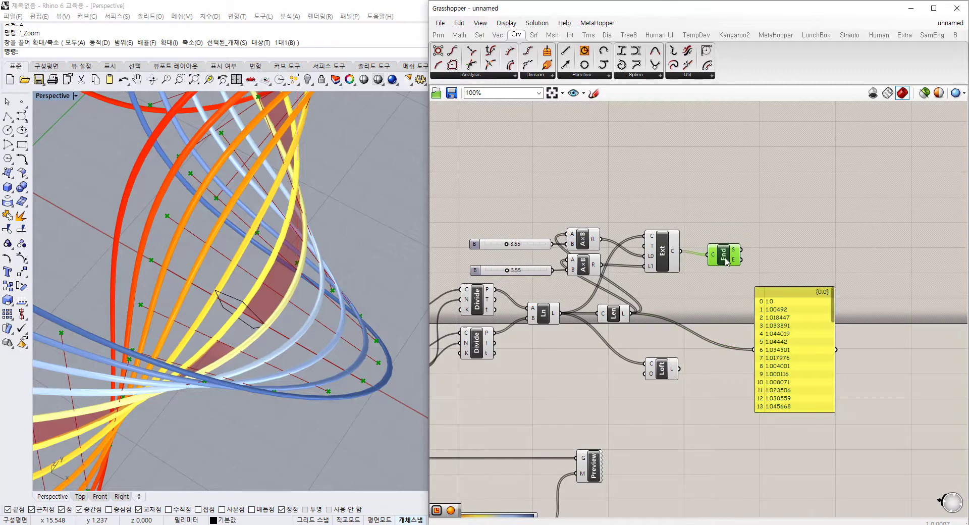
# Step: Set the multiplier slider driving Extend Curve's start length (L0) to 4.03
pyautogui.scroll(4, 725, 260)
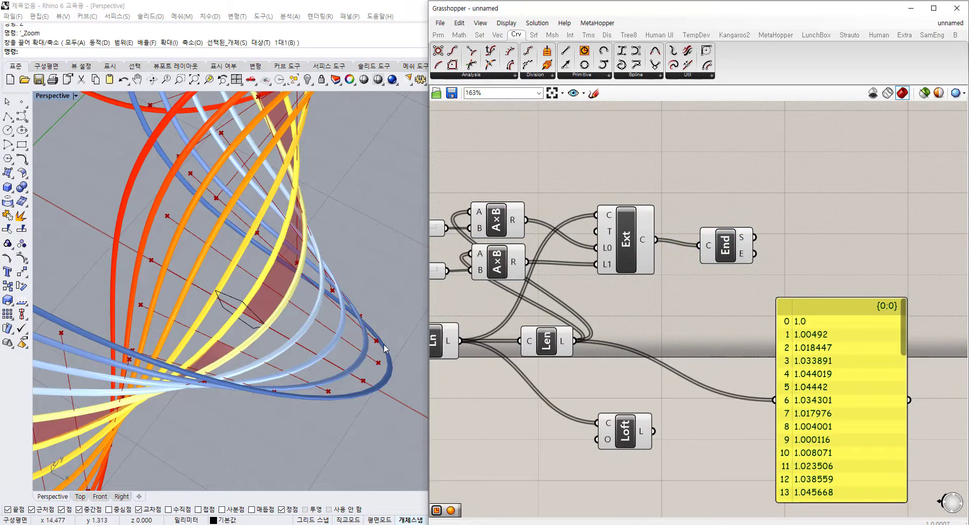
pyautogui.moveTo(526, 305); pyautogui.dragTo(608, 286, button='right')
pyautogui.moveTo(505, 212); pyautogui.dragTo(639, 216, button='right')
pyautogui.scroll(4, 625, 220)
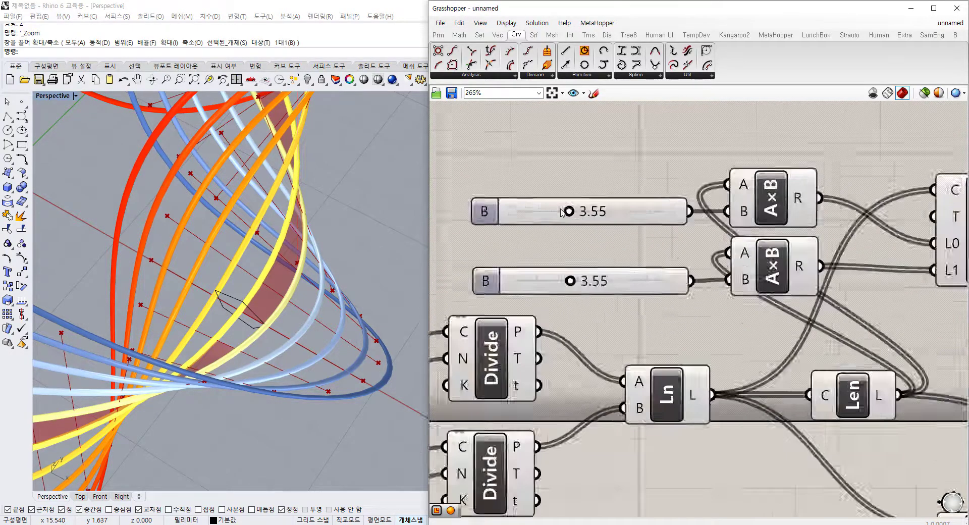
pyautogui.scroll(4, 563, 210)
pyautogui.moveTo(575, 212); pyautogui.dragTo(588, 212)
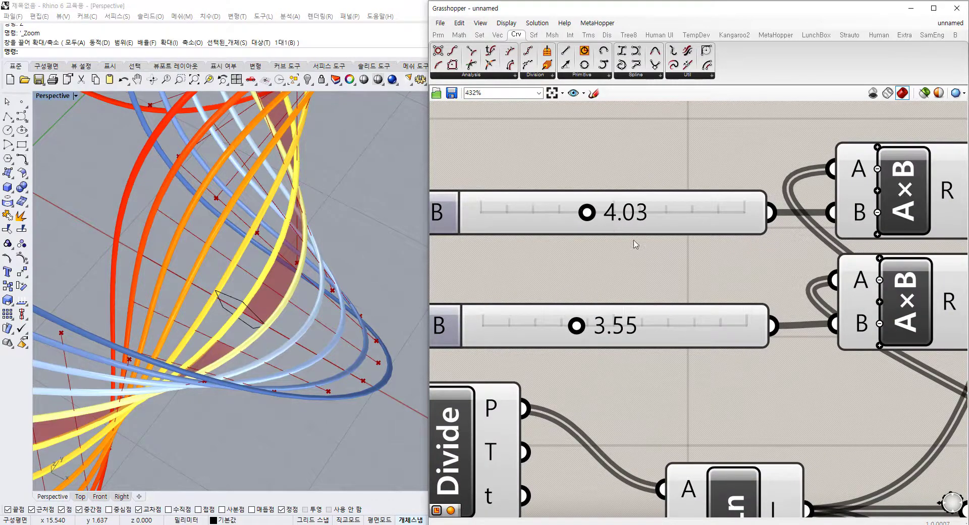
# Step: Set the multiplier slider driving Extend Curve's start length (L0) to 5.00
pyautogui.moveTo(625, 242); pyautogui.dragTo(582, 230, button='right')
pyautogui.moveTo(542, 202); pyautogui.dragTo(569, 202)
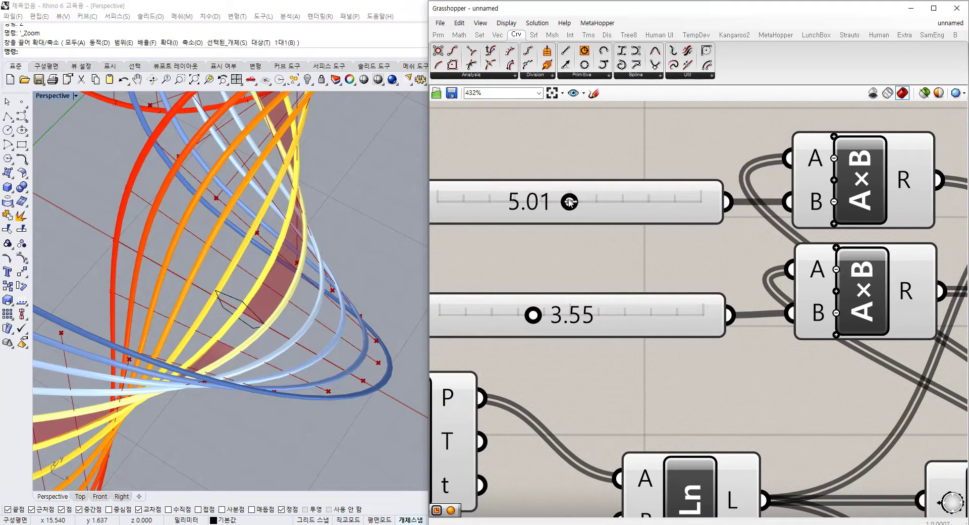
pyautogui.moveTo(294, 341); pyautogui.dragTo(403, 338, button='right')
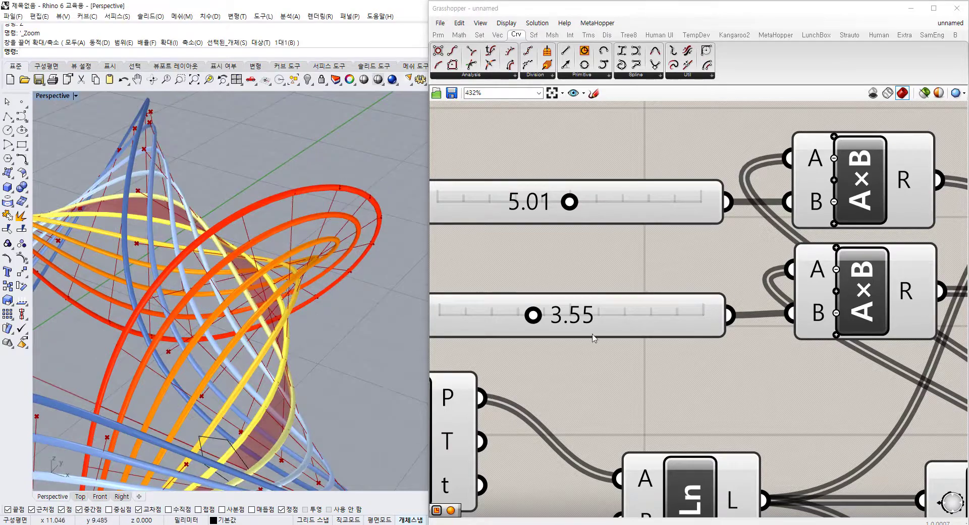
pyautogui.moveTo(570, 202); pyautogui.dragTo(572, 202)
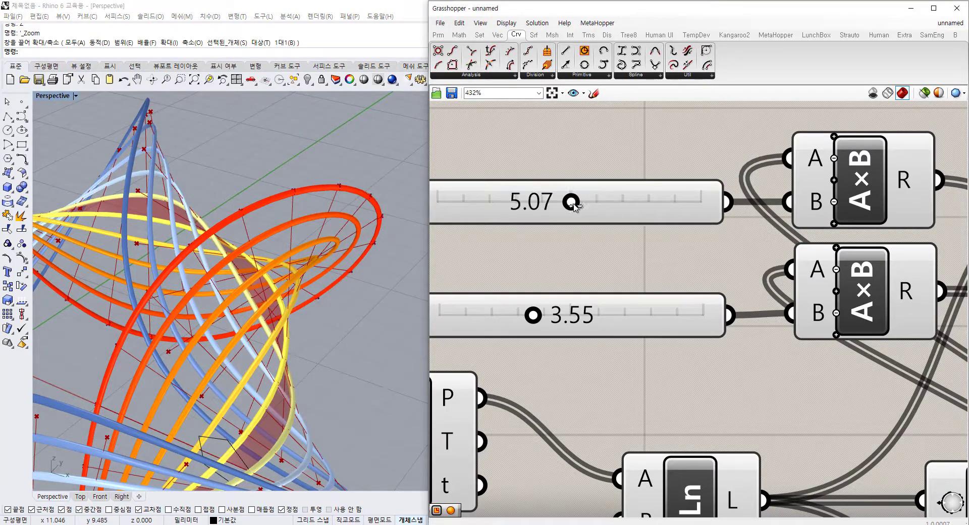
pyautogui.doubleClick(597, 205)
pyautogui.write('5')
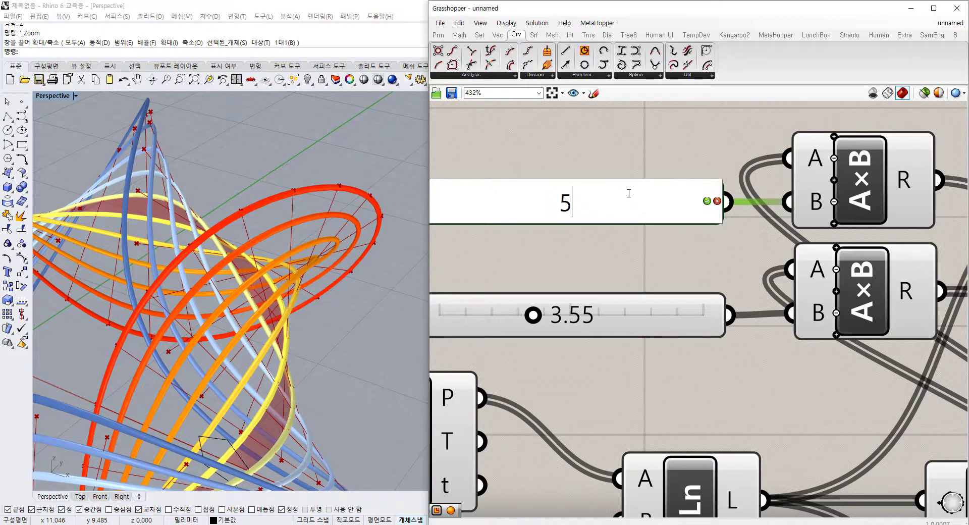
pyautogui.press('Return')
# Step: Set the multiplier slider driving Extend Curve's end length (L1) to 4.00
pyautogui.moveTo(566, 265); pyautogui.dragTo(594, 195, button='right')
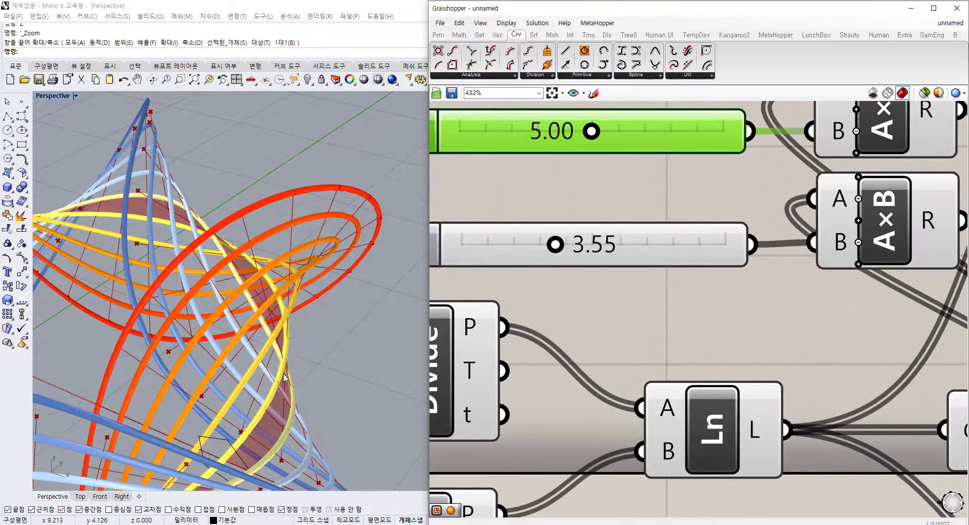
pyautogui.moveTo(303, 409); pyautogui.dragTo(356, 365, button='right')
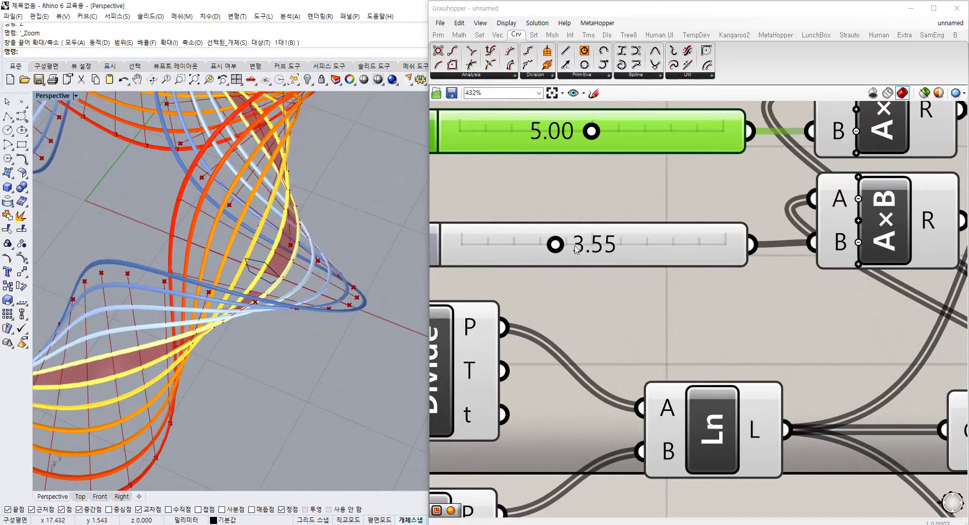
pyautogui.moveTo(560, 246); pyautogui.dragTo(576, 247)
pyautogui.doubleClick(602, 253)
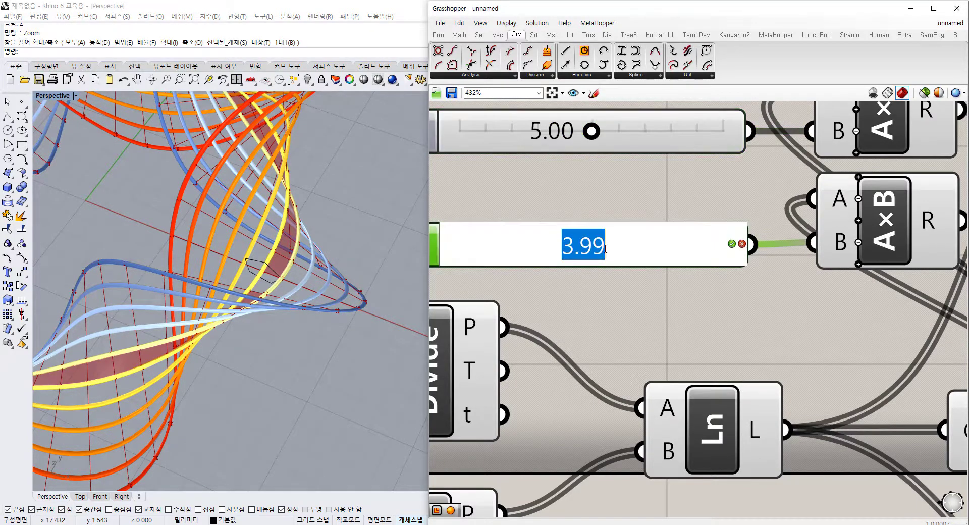
pyautogui.write('4')
pyautogui.press('Return')
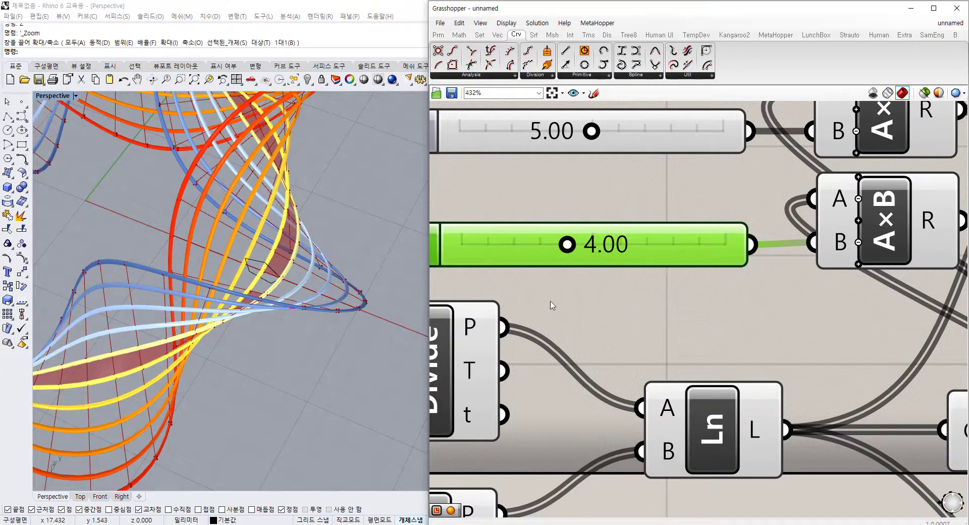
pyautogui.click(552, 303)
# Step: Inspect the ends of the extended lines against the outermost blue and red pipes from several angles
pyautogui.moveTo(203, 291); pyautogui.dragTo(233, 361, button='right')
pyautogui.scroll(8, 369, 385)
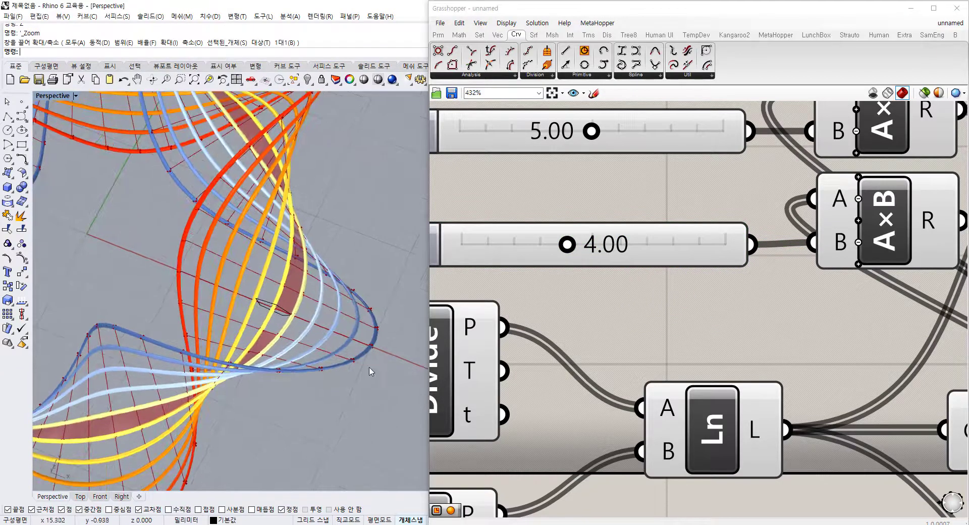
pyautogui.scroll(-4, 382, 333)
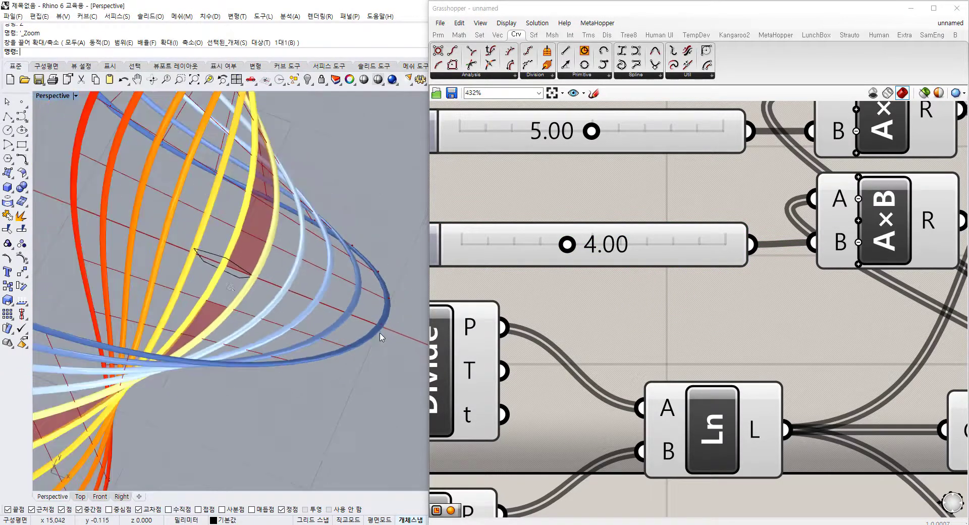
pyautogui.moveTo(94, 253); pyautogui.dragTo(155, 260, button='right')
pyautogui.scroll(-7, 156, 260)
pyautogui.keyDown('shift'); pyautogui.moveTo(113, 309); pyautogui.dragTo(243, 301, button='right'); pyautogui.keyUp('shift')
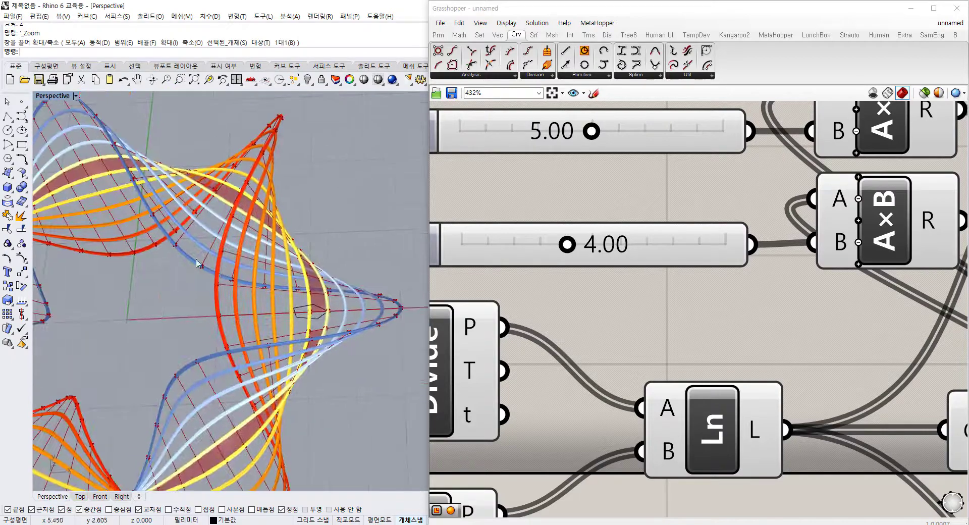
pyautogui.keyDown('shift'); pyautogui.moveTo(198, 236); pyautogui.dragTo(274, 282, button='right'); pyautogui.keyUp('shift')
pyautogui.keyDown('shift'); pyautogui.moveTo(315, 306); pyautogui.dragTo(227, 257, button='right'); pyautogui.keyUp('shift')
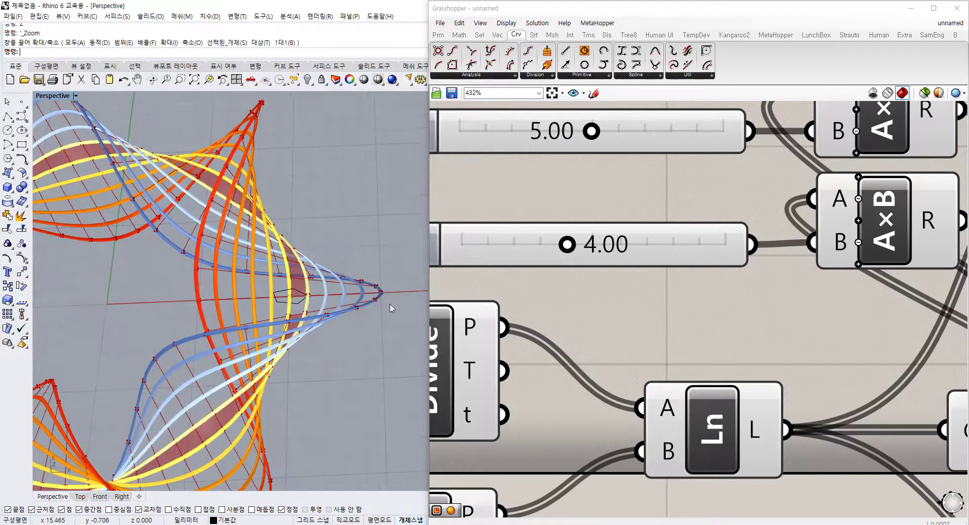
# Step: Examine the pentagon curve beside the lofted strip up close and select it to compare it with the yellow pipes
pyautogui.write('z')
pyautogui.press('space')
pyautogui.moveTo(258, 278); pyautogui.dragTo(305, 348)
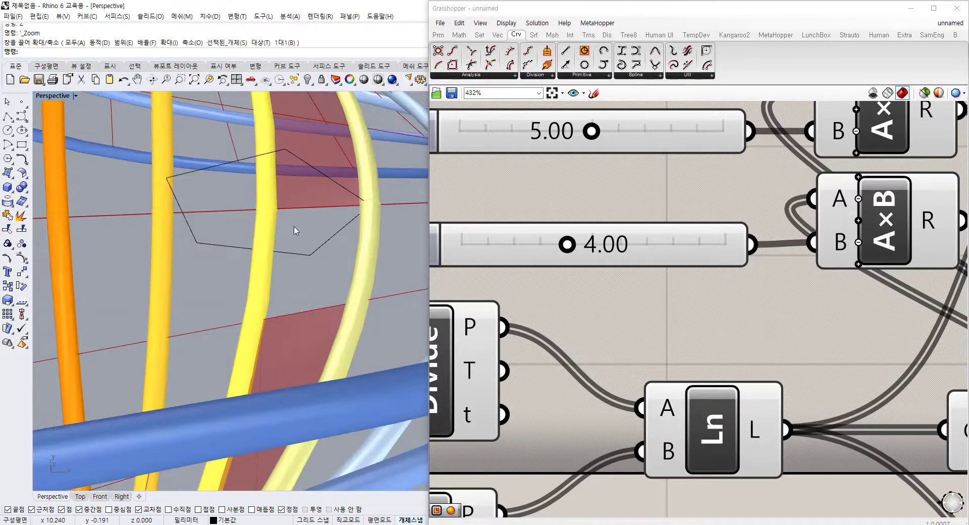
pyautogui.moveTo(337, 328); pyautogui.dragTo(295, 330, button='right')
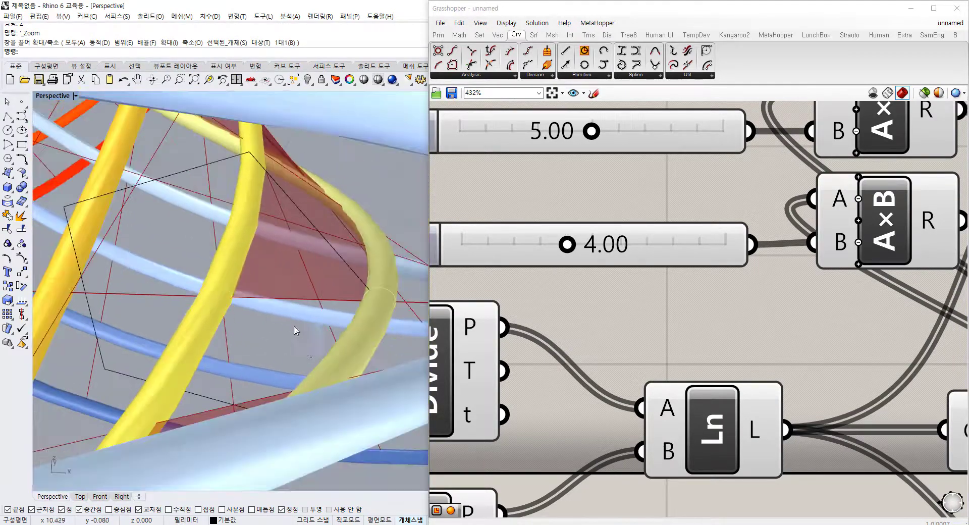
pyautogui.click(178, 175)
pyautogui.moveTo(291, 262); pyautogui.dragTo(304, 280, button='right')
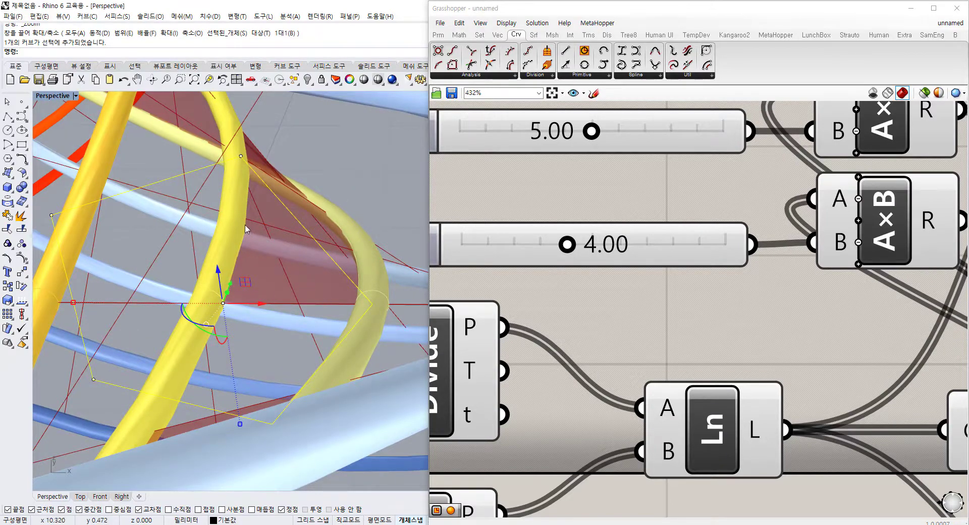
pyautogui.scroll(-15, 312, 299)
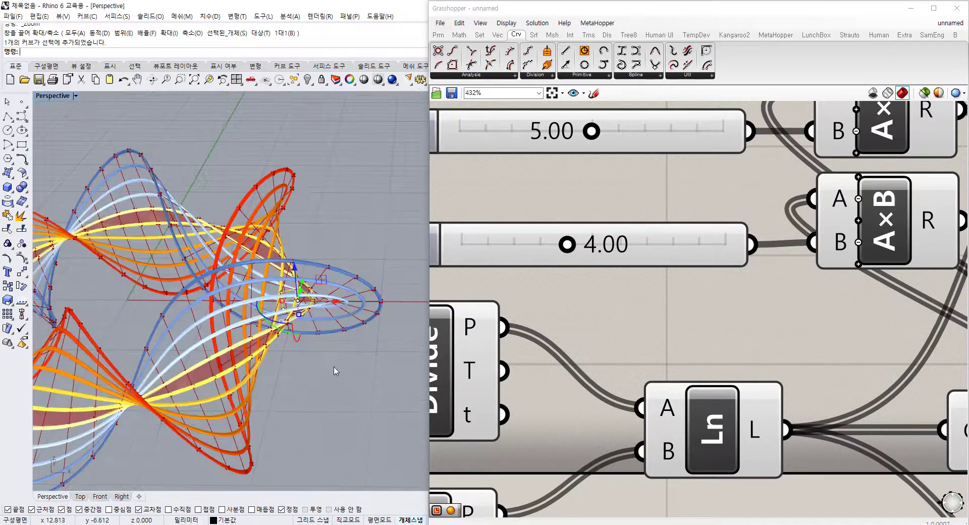
# Step: Examine the whole ring of extended lines and their end points against the coloured pipes
pyautogui.moveTo(335, 371); pyautogui.dragTo(336, 251, button='right')
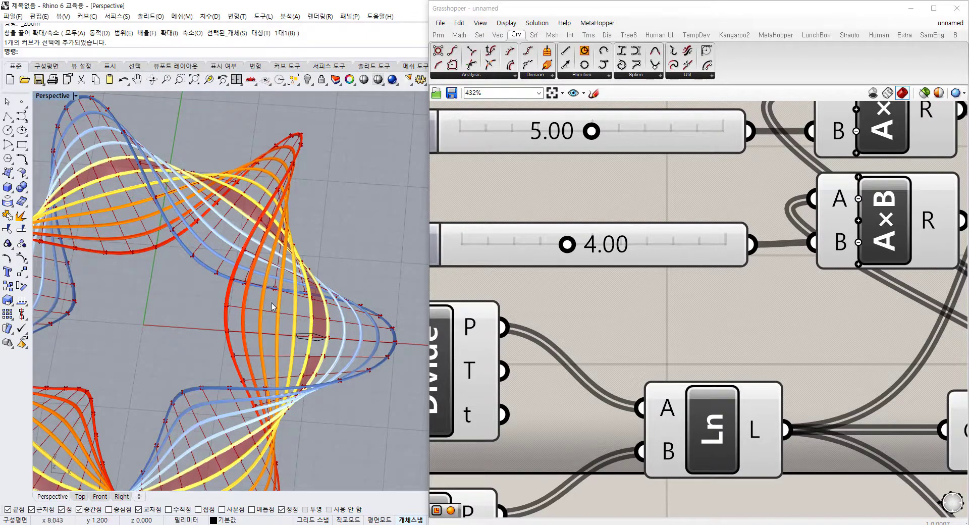
pyautogui.moveTo(394, 338); pyautogui.dragTo(203, 332, button='right')
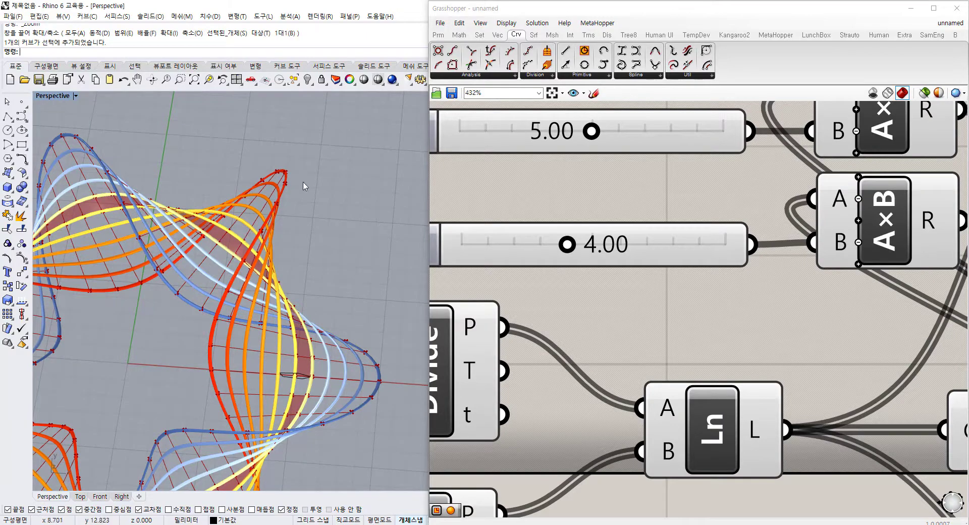
pyautogui.scroll(-5, 297, 346)
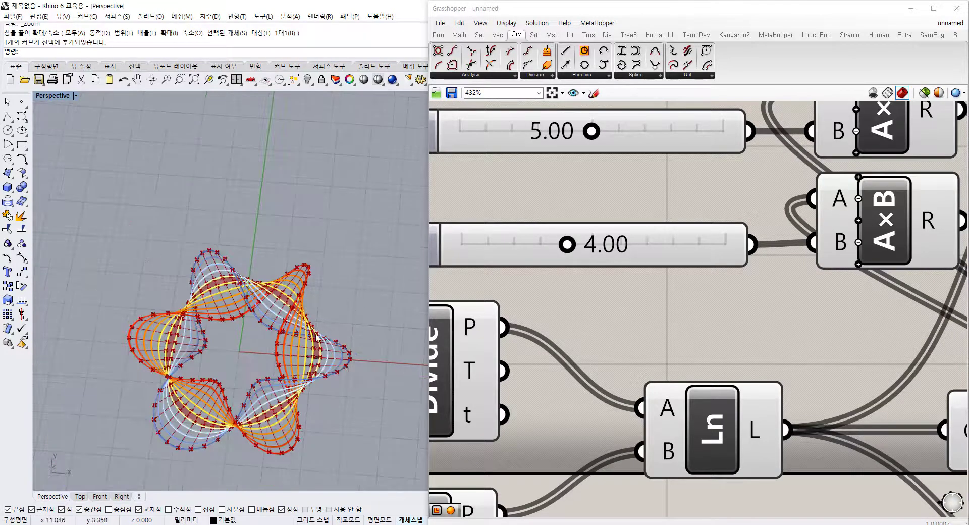
pyautogui.scroll(6, 313, 338)
pyautogui.keyDown('shift'); pyautogui.moveTo(272, 258); pyautogui.dragTo(273, 253, button='right'); pyautogui.keyUp('shift')
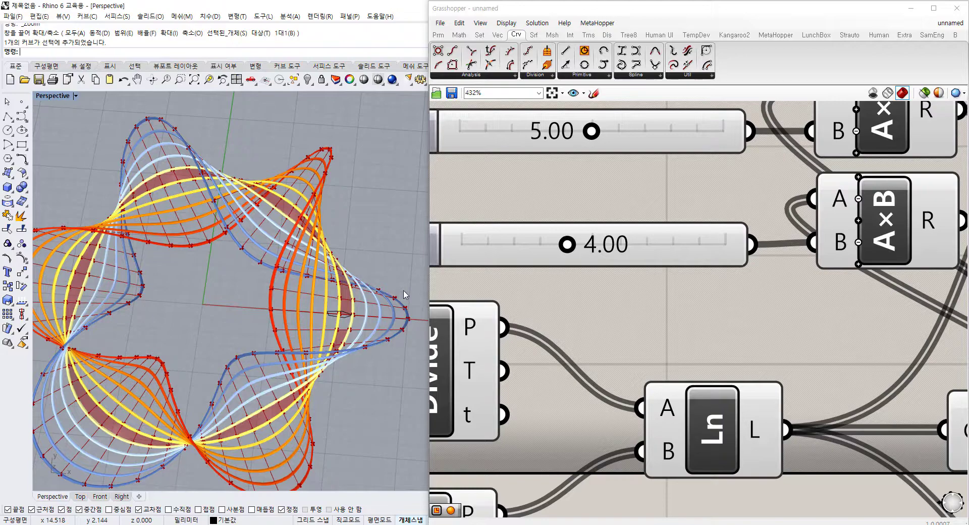
pyautogui.keyDown('shift'); pyautogui.moveTo(268, 312); pyautogui.dragTo(335, 284, button='right'); pyautogui.keyUp('shift')
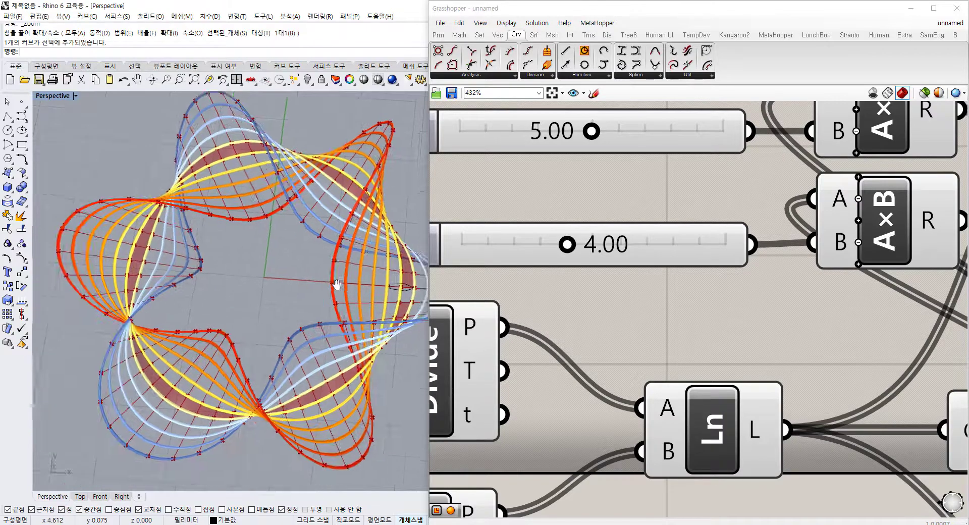
pyautogui.scroll(-7, 333, 284)
pyautogui.scroll(3, 337, 331)
pyautogui.scroll(-3, 705, 257)
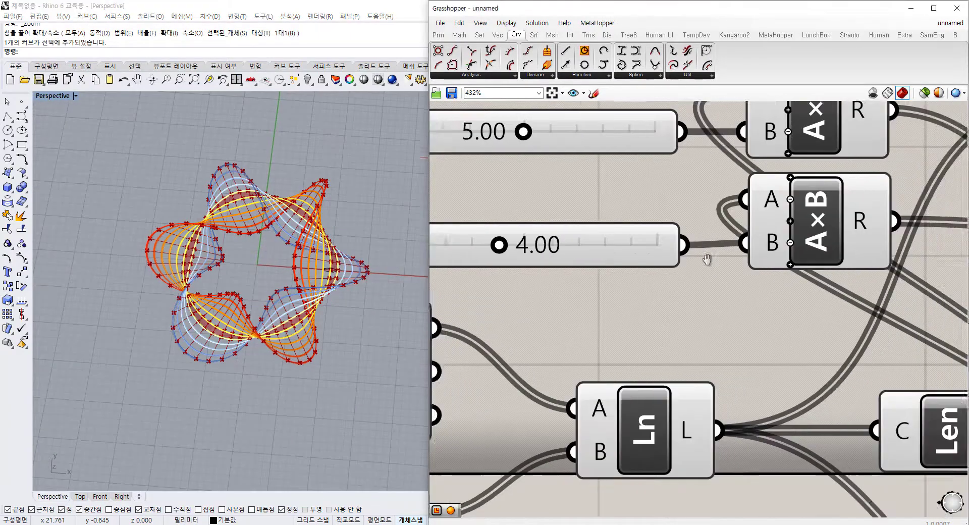
# Step: Turn off the preview of the End Points component
pyautogui.scroll(-1, 667, 326)
pyautogui.moveTo(813, 300); pyautogui.dragTo(587, 269, button='right')
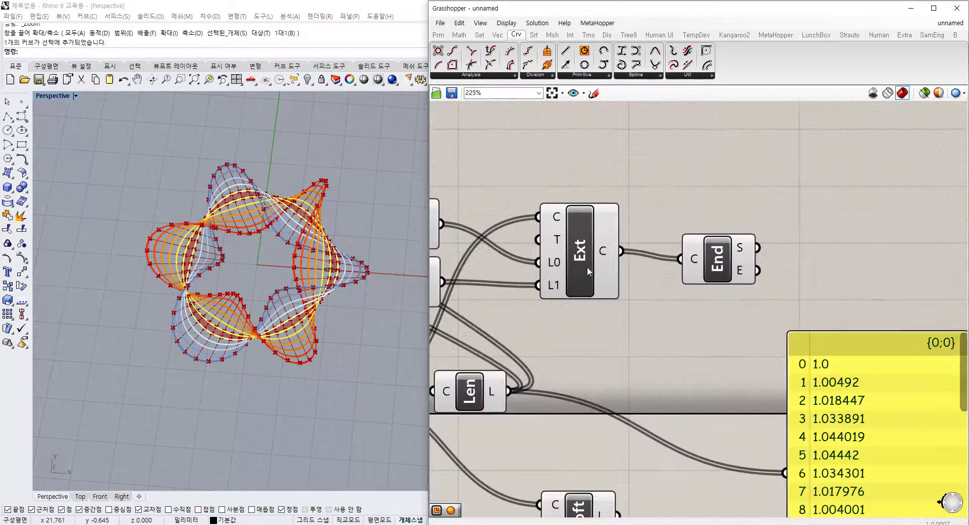
pyautogui.click(729, 268)
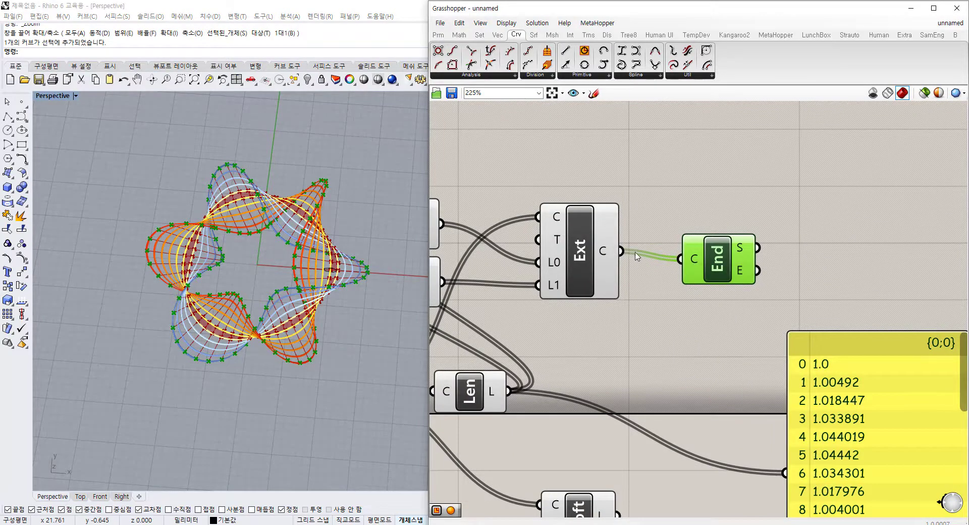
pyautogui.hotkey('ctrl', 'q')
pyautogui.click(580, 268)
pyautogui.click(651, 315)
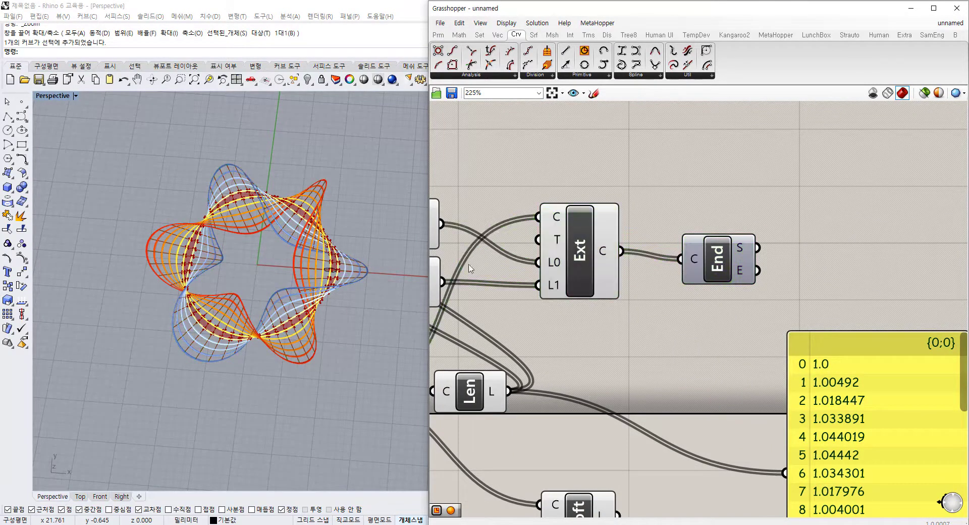
# Step: Set the Count slider feeding both Divide Curve components to 18 and check the extended lines against the pipes
pyautogui.keyDown('shift'); pyautogui.moveTo(315, 268); pyautogui.dragTo(307, 290, button='right'); pyautogui.keyUp('shift')
pyautogui.scroll(2, 306, 290)
pyautogui.scroll(2, 307, 293)
pyautogui.moveTo(550, 293); pyautogui.dragTo(698, 286, button='right')
pyautogui.scroll(-3, 668, 270)
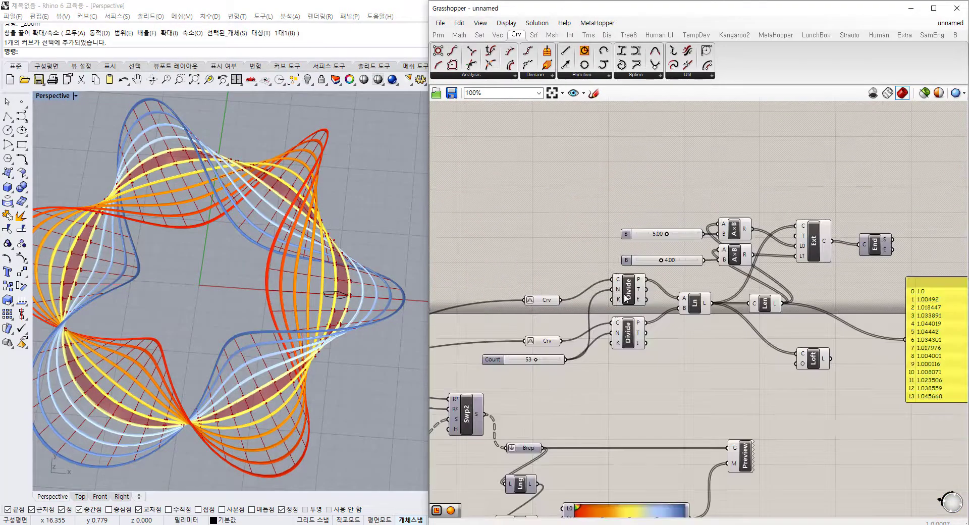
pyautogui.scroll(5, 663, 311)
pyautogui.moveTo(663, 311); pyautogui.dragTo(599, 313)
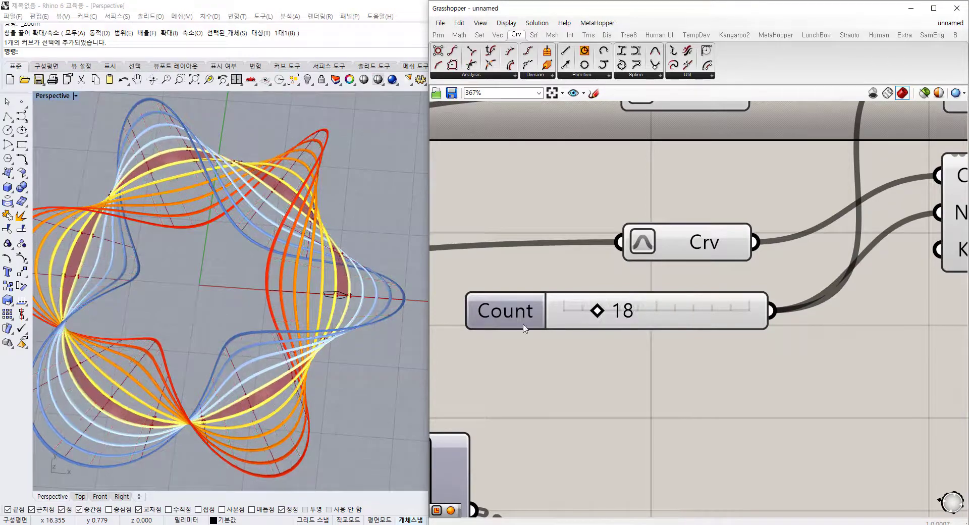
pyautogui.moveTo(344, 252); pyautogui.dragTo(299, 247, button='right')
pyautogui.scroll(6, 334, 317)
pyautogui.moveTo(335, 320); pyautogui.dragTo(347, 418, button='right')
pyautogui.scroll(-12, 331, 349)
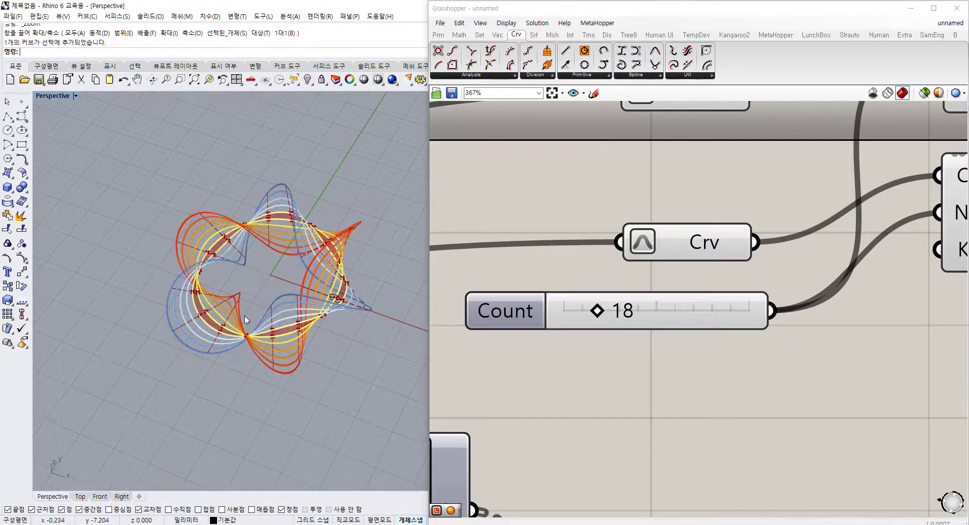
# Step: Turn off the preview of both Divide Curve components, the Line, both Multiplications, the Length and the Loft
pyautogui.scroll(-5, 752, 281)
pyautogui.moveTo(752, 281); pyautogui.dragTo(614, 377, button='right')
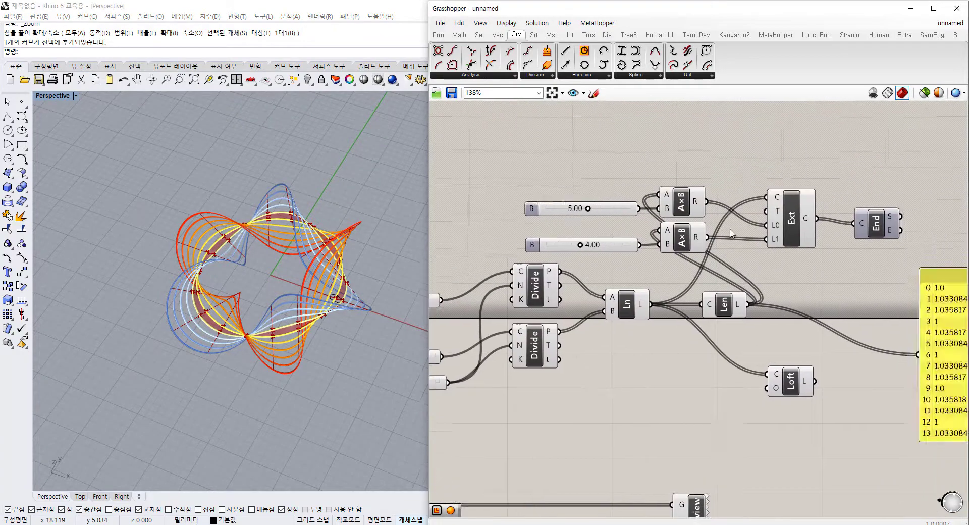
pyautogui.moveTo(669, 380); pyautogui.dragTo(507, 258)
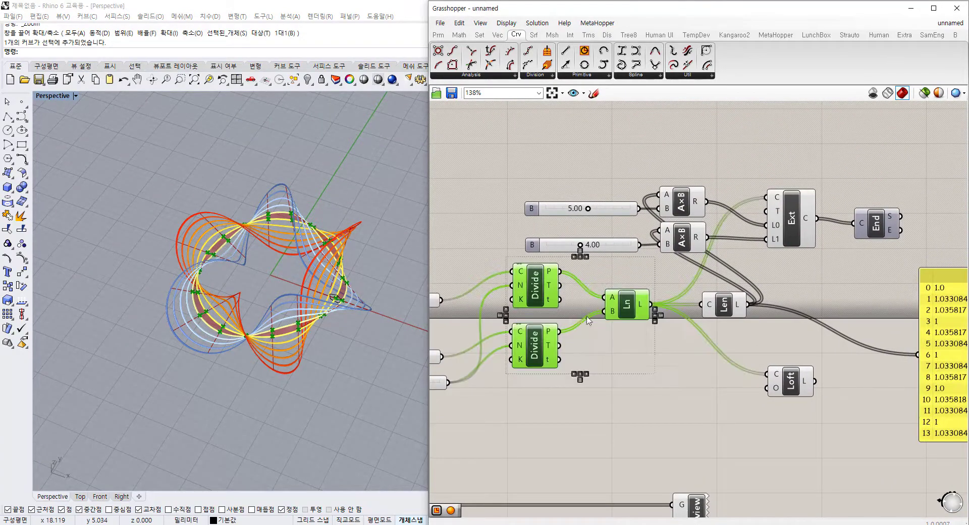
pyautogui.moveTo(713, 157); pyautogui.dragTo(678, 283)
pyautogui.click(723, 304)
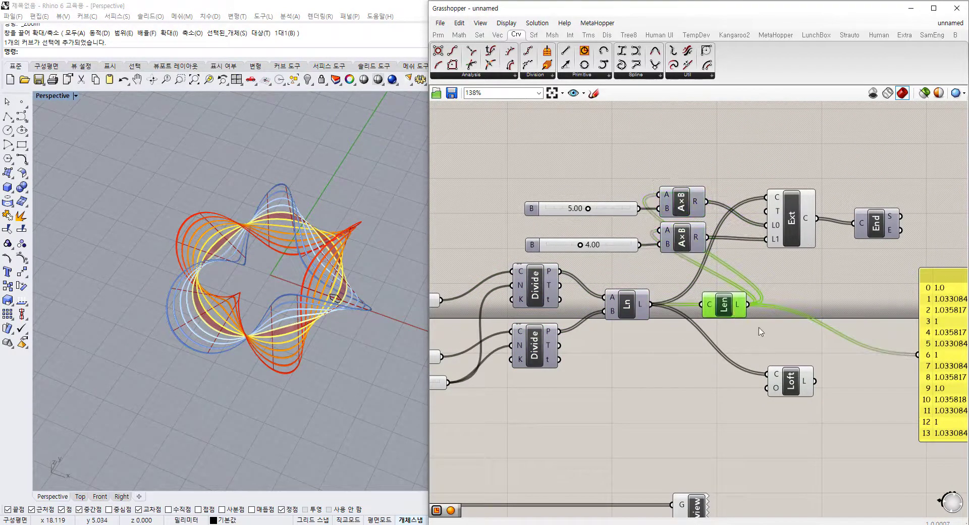
pyautogui.click(792, 388)
pyautogui.click(817, 349)
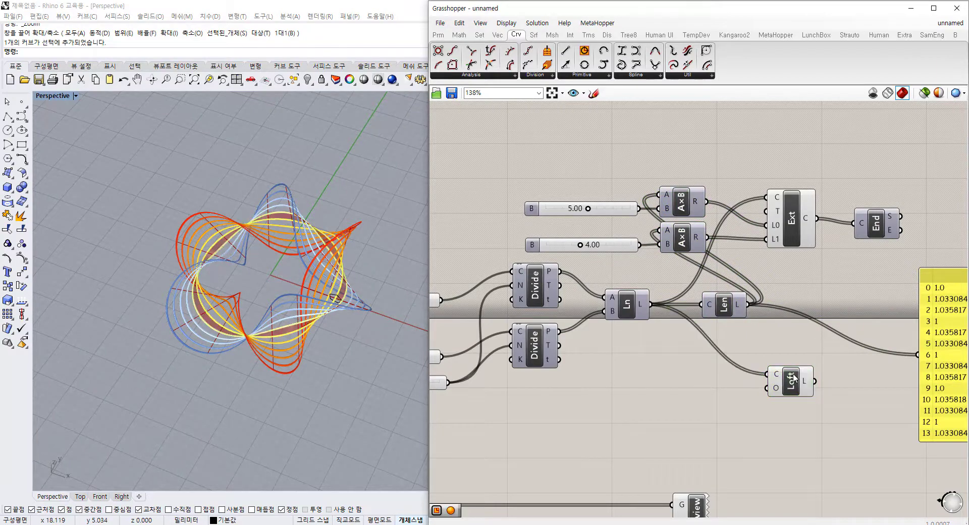
pyautogui.click(786, 383)
# Step: Look over the coloured pipes with the extended lines, then review the Series, Move and Sweep2 part of the definition
pyautogui.scroll(5, 270, 329)
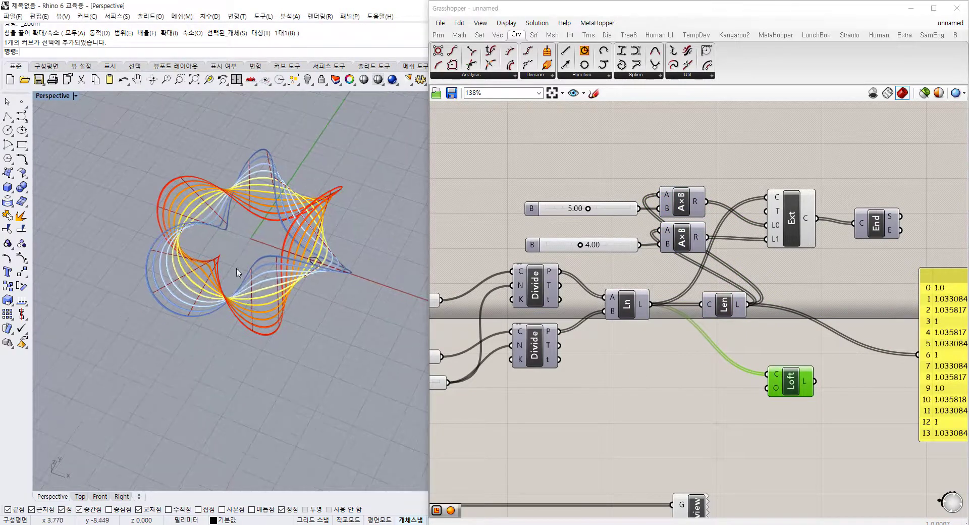
pyautogui.moveTo(303, 324); pyautogui.dragTo(319, 379, button='right')
pyautogui.scroll(-5, 320, 319)
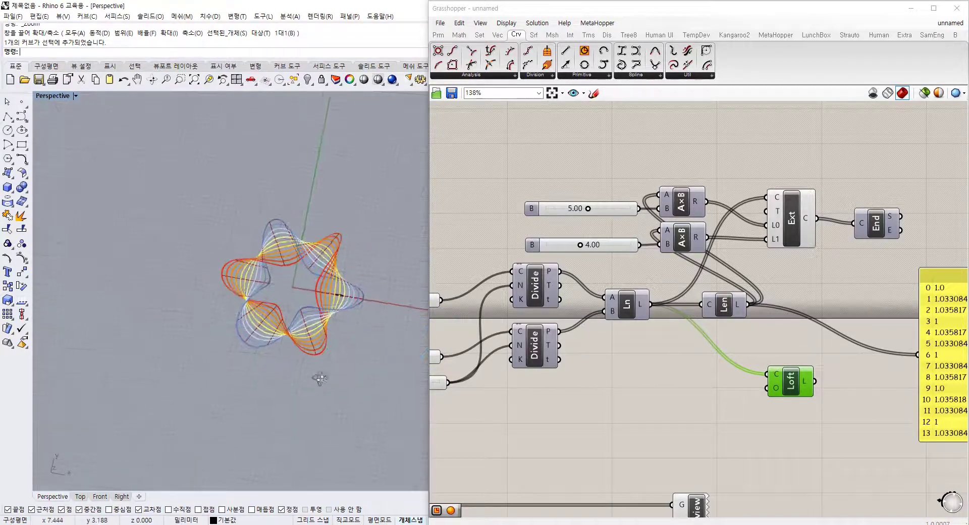
pyautogui.scroll(5, 323, 303)
pyautogui.moveTo(689, 335); pyautogui.dragTo(758, 289, button='right')
pyautogui.scroll(-4, 833, 231)
pyautogui.scroll(4, 544, 340)
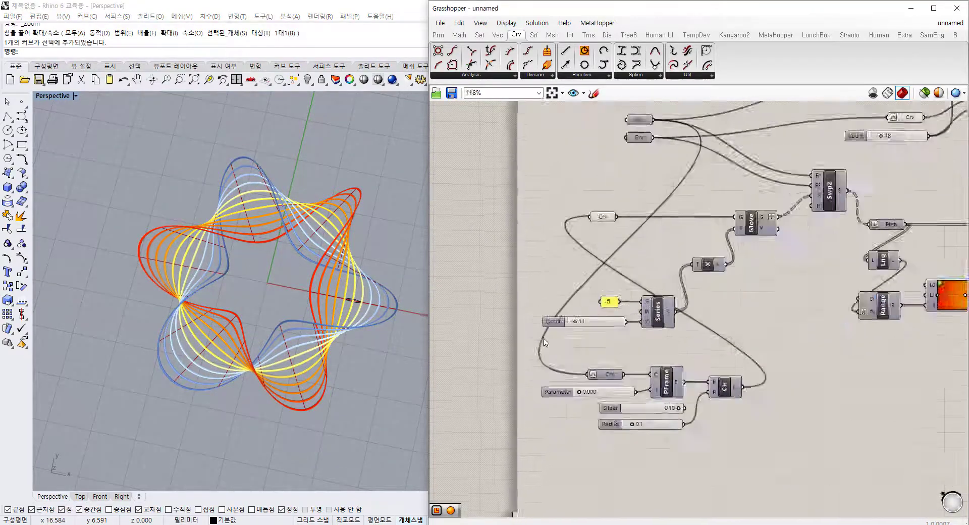
# Step: Make room above the Count slider, add a number slider from 0.234, connect it to the Series step input and set it to 1.000
pyautogui.moveTo(636, 390)
pyautogui.mouseDown()
pyautogui.moveTo(627, 357)
pyautogui.moveTo(628, 383)
pyautogui.mouseUp()
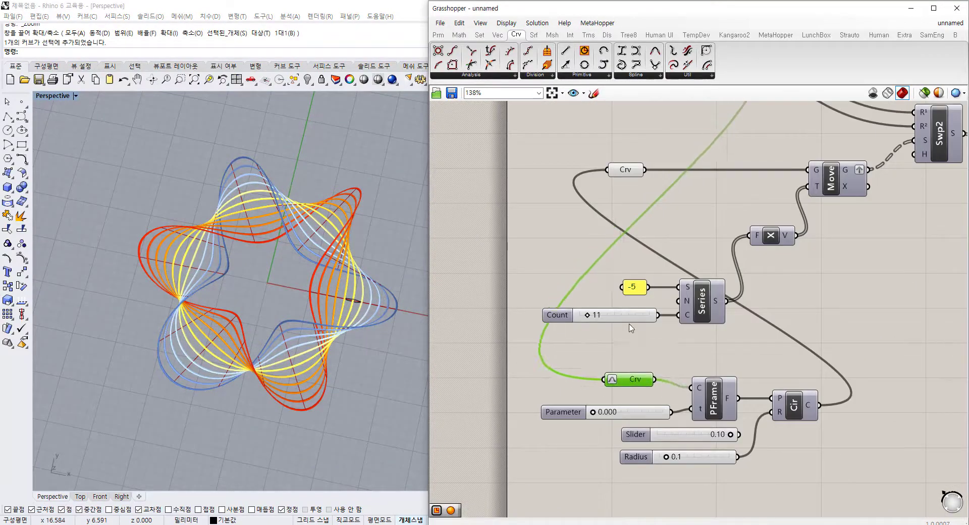
pyautogui.moveTo(630, 317); pyautogui.dragTo(628, 334)
pyautogui.doubleClick(611, 313)
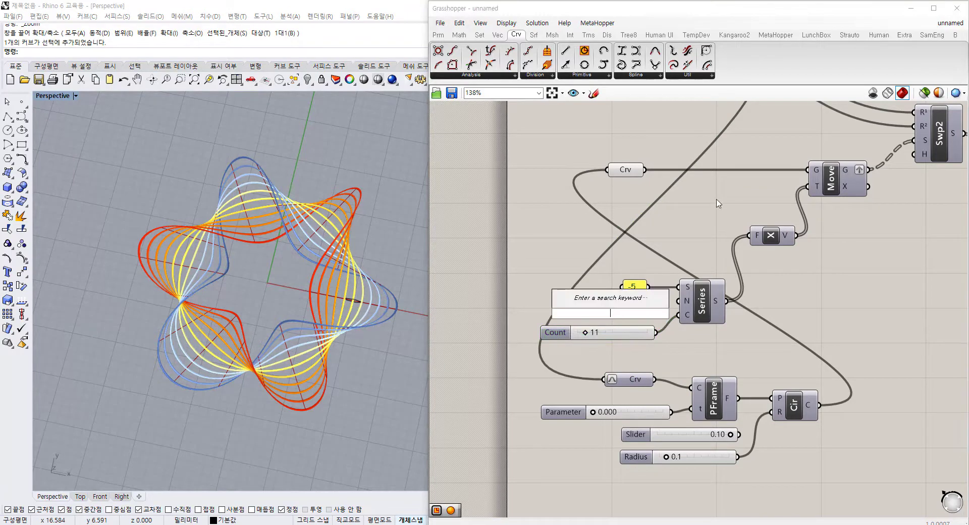
pyautogui.write('0.234')
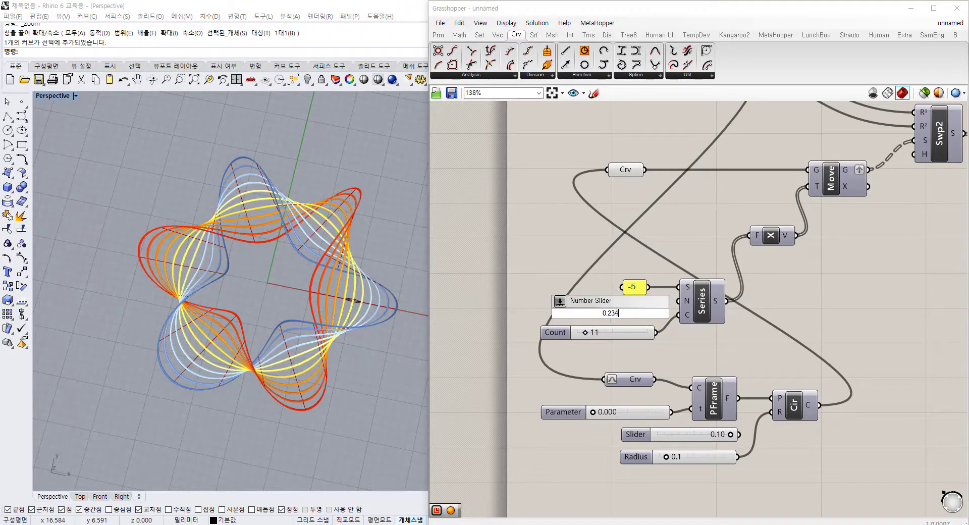
pyautogui.press('Return')
pyautogui.moveTo(653, 312)
pyautogui.mouseDown()
pyautogui.moveTo(643, 309)
pyautogui.moveTo(659, 310)
pyautogui.mouseUp()
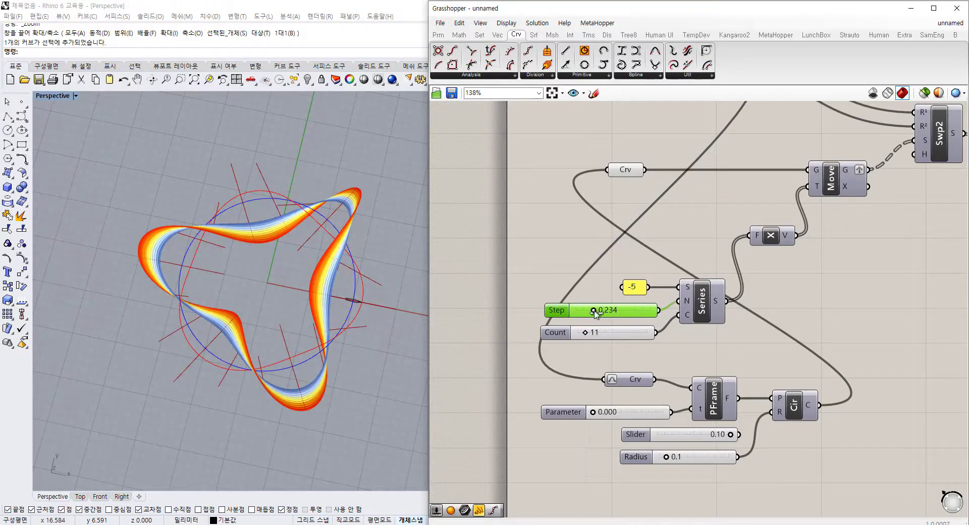
pyautogui.moveTo(595, 312); pyautogui.dragTo(675, 309)
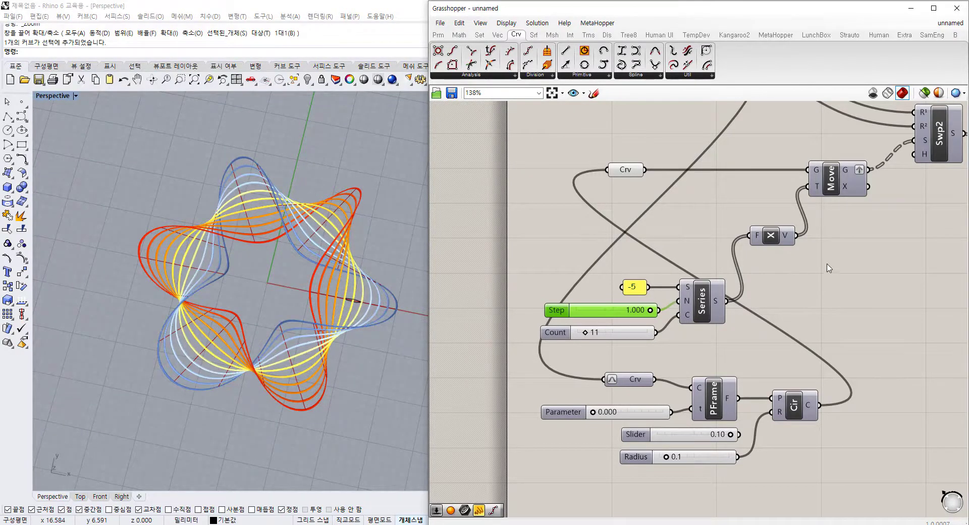
# Step: Draw a free-form, gently S-shaped control-point curve with six points on the open ground beside the coloured pipe ring
pyautogui.moveTo(288, 298)
pyautogui.mouseDown(button='right')
pyautogui.moveTo(317, 250)
pyautogui.moveTo(340, 299)
pyautogui.moveTo(300, 293)
pyautogui.mouseUp(button='right')
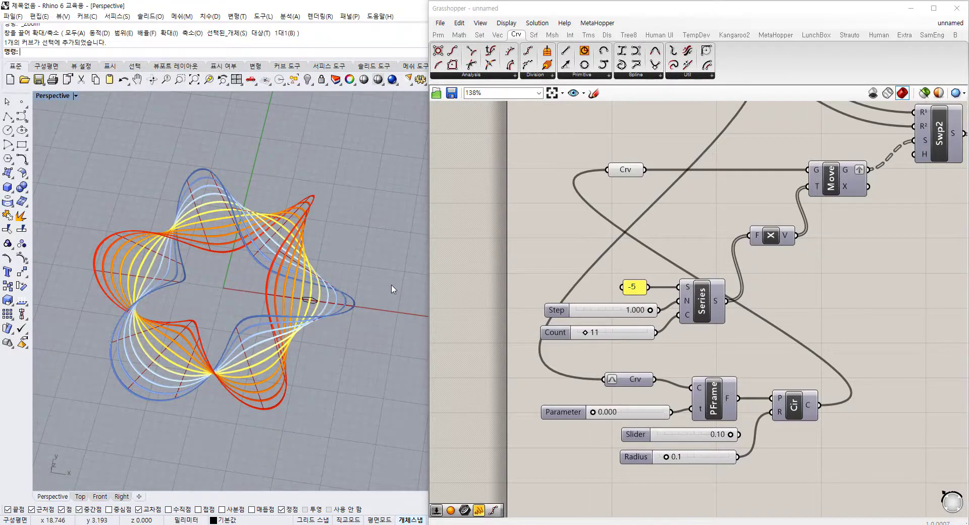
pyautogui.moveTo(263, 345); pyautogui.dragTo(304, 386, button='right')
pyautogui.keyDown('shift'); pyautogui.moveTo(333, 285); pyautogui.dragTo(271, 292, button='right'); pyautogui.keyUp('shift')
pyautogui.click(21, 116)
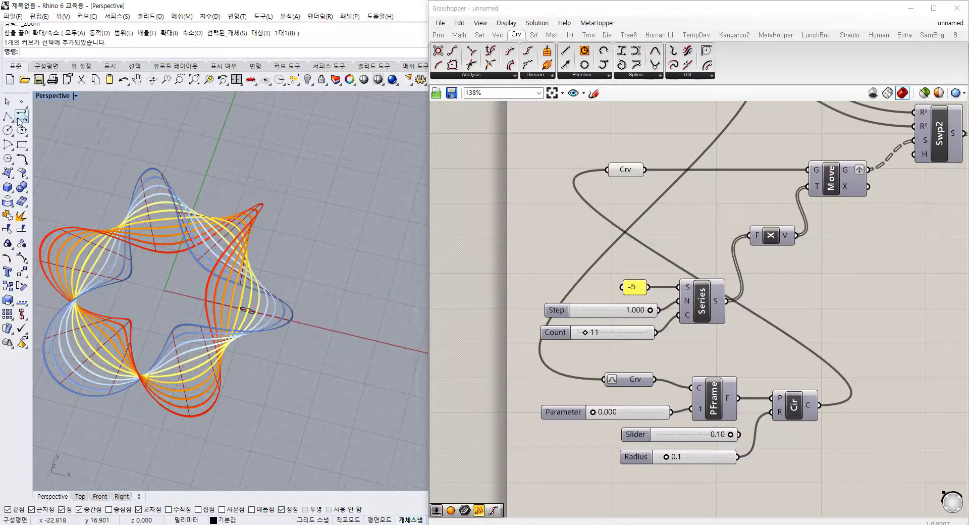
pyautogui.click(296, 125)
pyautogui.click(284, 179)
pyautogui.click(318, 208)
pyautogui.click(327, 237)
pyautogui.click(322, 290)
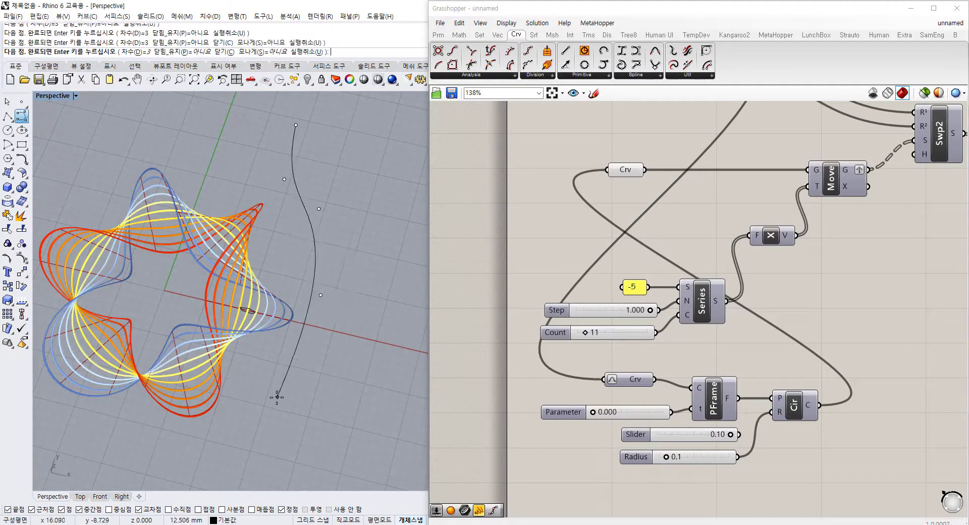
pyautogui.click(277, 397)
pyautogui.rightClick(277, 397)
# Step: Draw a second control-point curve on the outer side of the first one, running roughly alongside it
pyautogui.click(21, 116)
pyautogui.click(327, 123)
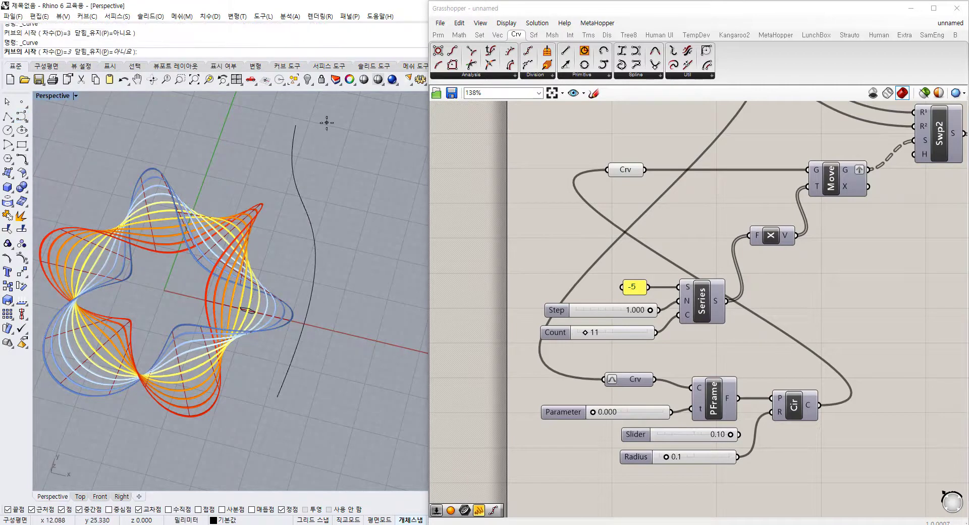
pyautogui.click(334, 155)
pyautogui.click(351, 202)
pyautogui.click(384, 269)
pyautogui.click(374, 369)
pyautogui.click(362, 397)
pyautogui.rightClick(362, 397)
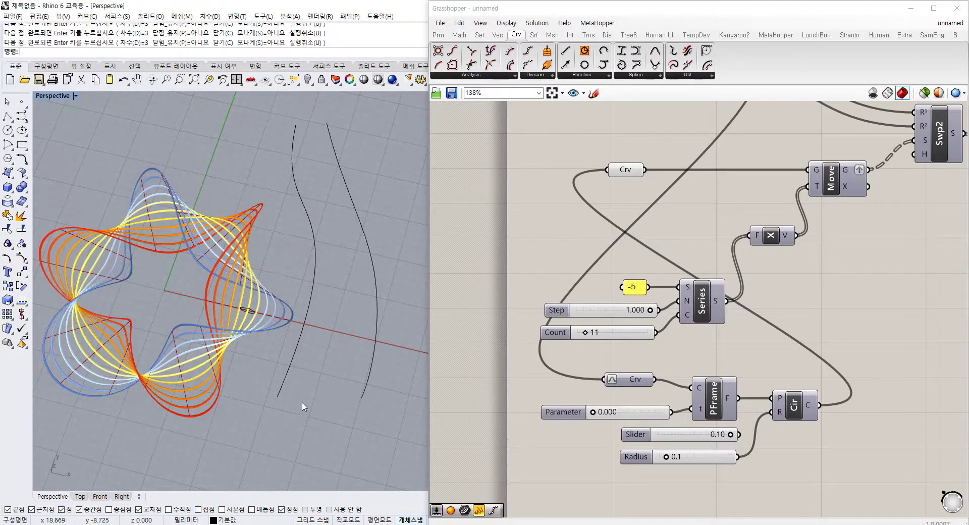
# Step: Inspect the two new open curves one at a time, then select both together
pyautogui.moveTo(302, 406); pyautogui.dragTo(278, 396, button='right')
pyautogui.click(278, 404)
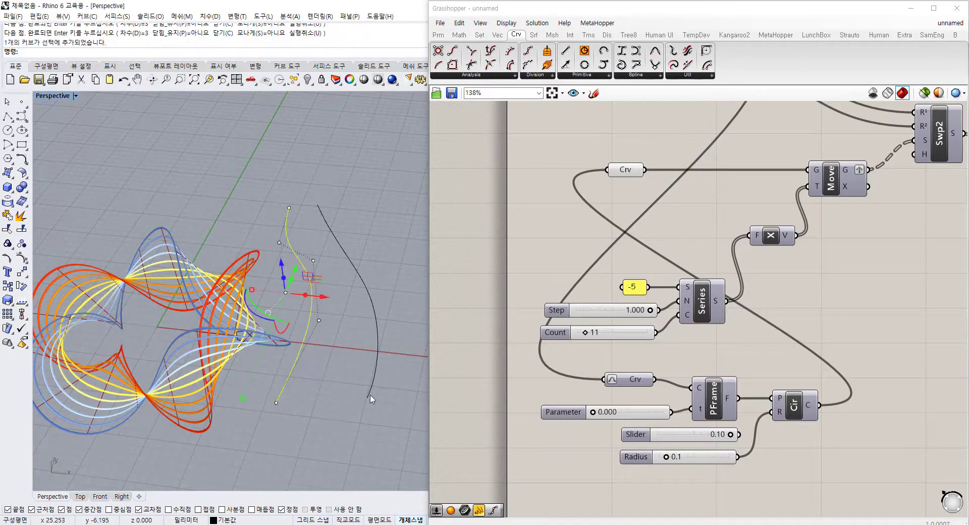
pyautogui.click(370, 398)
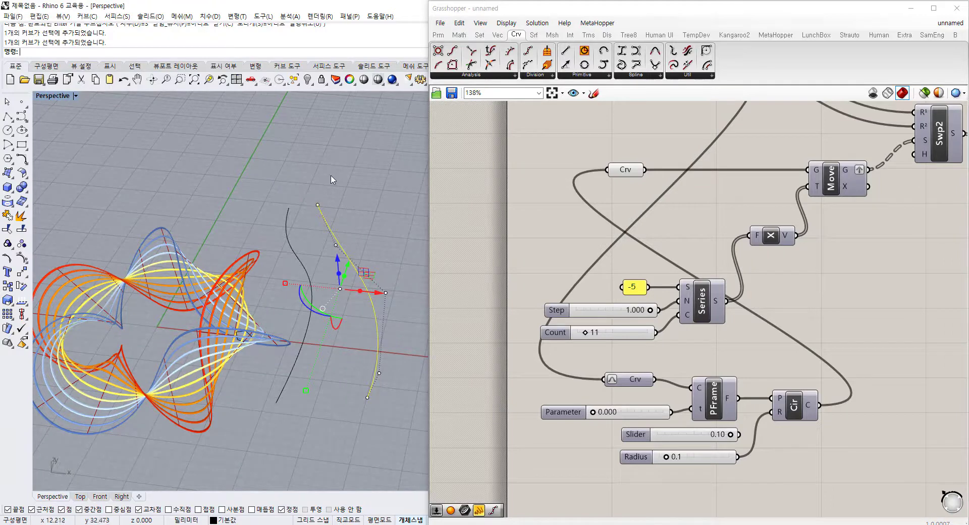
pyautogui.click(375, 229)
pyautogui.moveTo(366, 252); pyautogui.dragTo(290, 293)
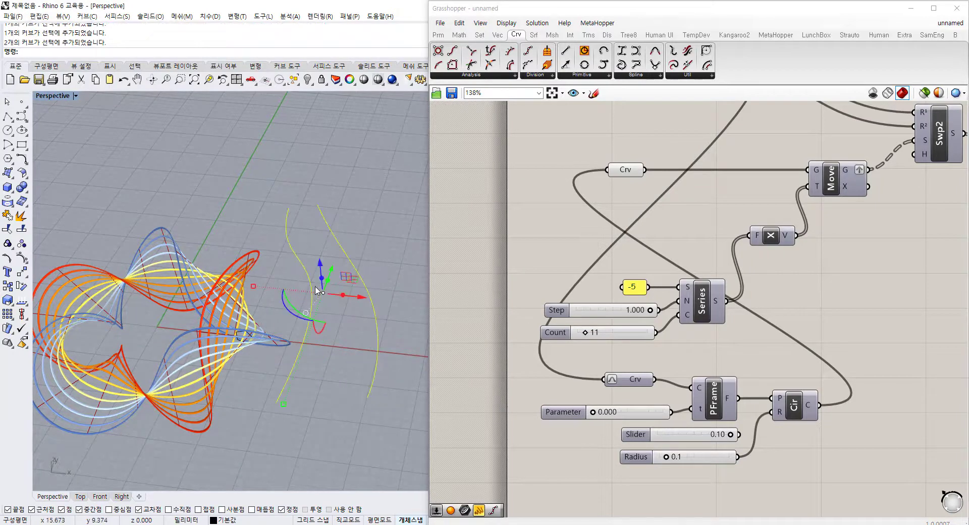